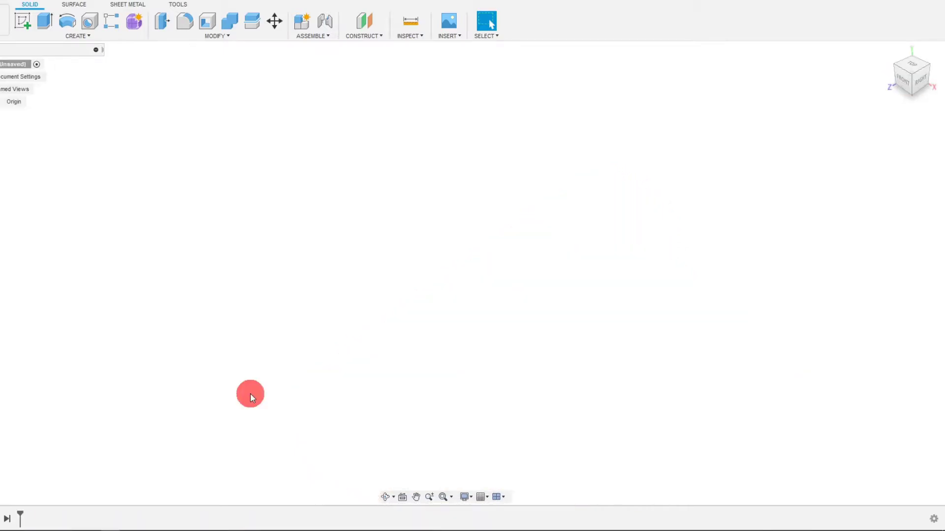
# Start a new sketch on the origin's XY plane and face it in the front view.
pyautogui.click(12, 101)
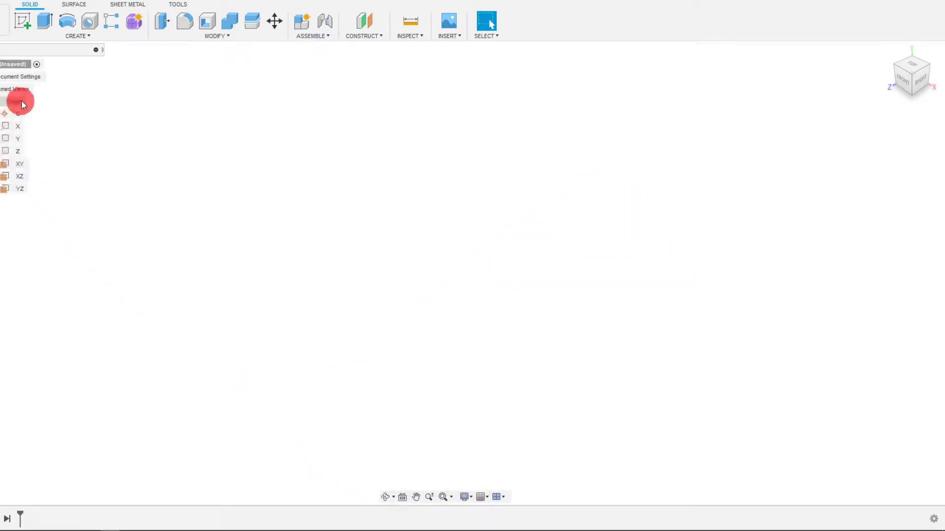
pyautogui.click(9, 167)
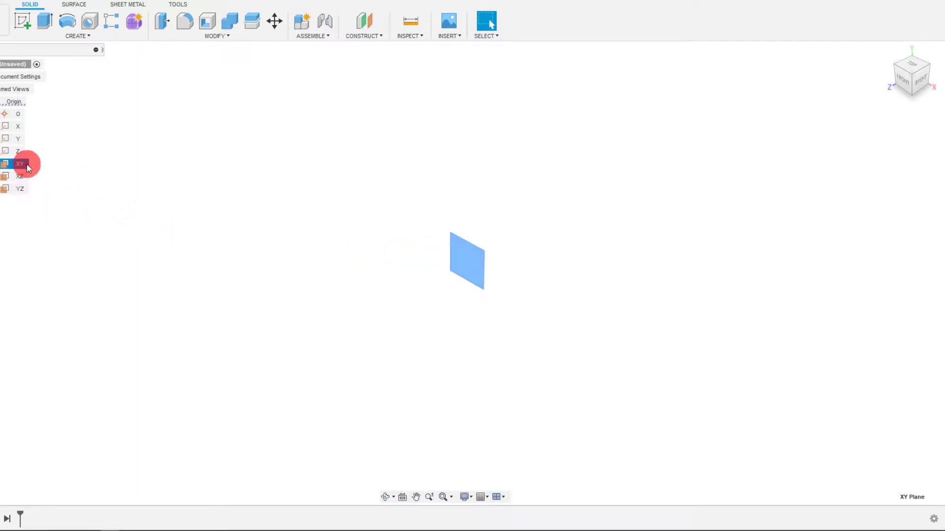
pyautogui.click(22, 22)
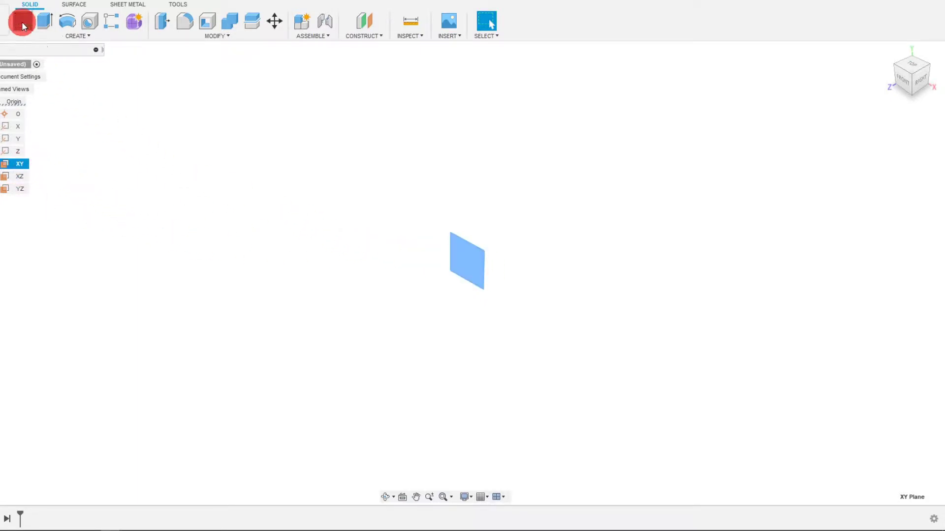
pyautogui.click(906, 82)
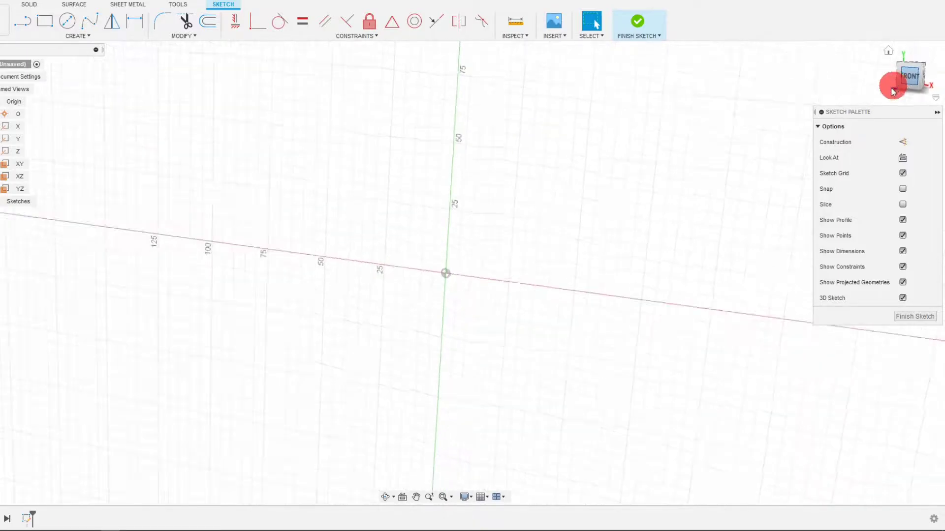
# Sketch two circles centred on the horizontal axis either side of the origin, about 32 mm diameter on the left and 35 mm on the right.
pyautogui.click(69, 20)
pyautogui.click(367, 276)
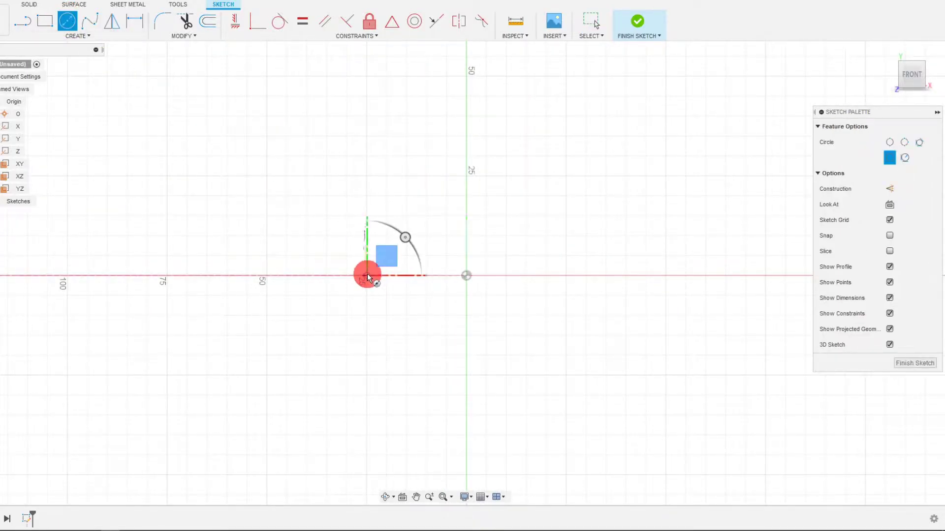
pyautogui.click(394, 337)
pyautogui.click(606, 275)
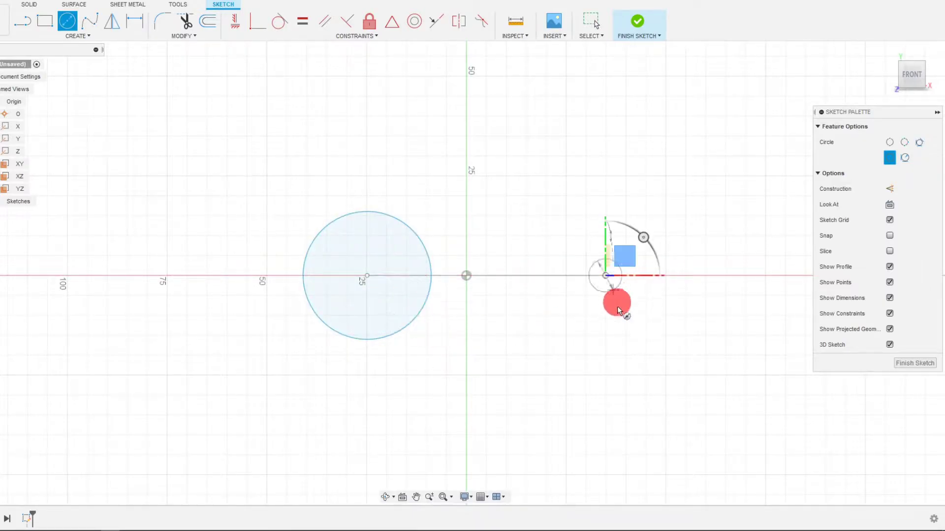
pyautogui.click(626, 344)
pyautogui.press('Escape')
pyautogui.click(446, 224)
# Dimension both circles to a diameter of 18 mm.
pyautogui.click(135, 20)
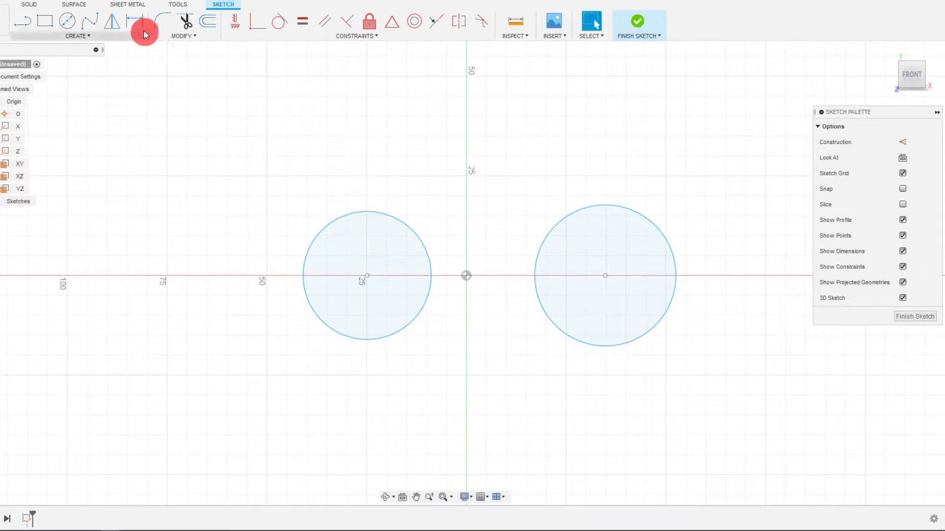
pyautogui.click(341, 214)
pyautogui.click(322, 185)
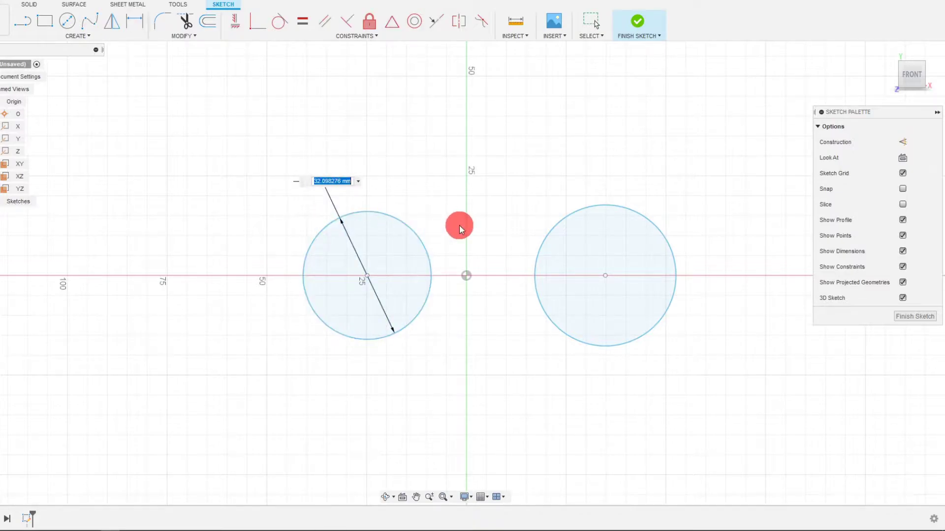
pyautogui.write('18')
pyautogui.press('Return')
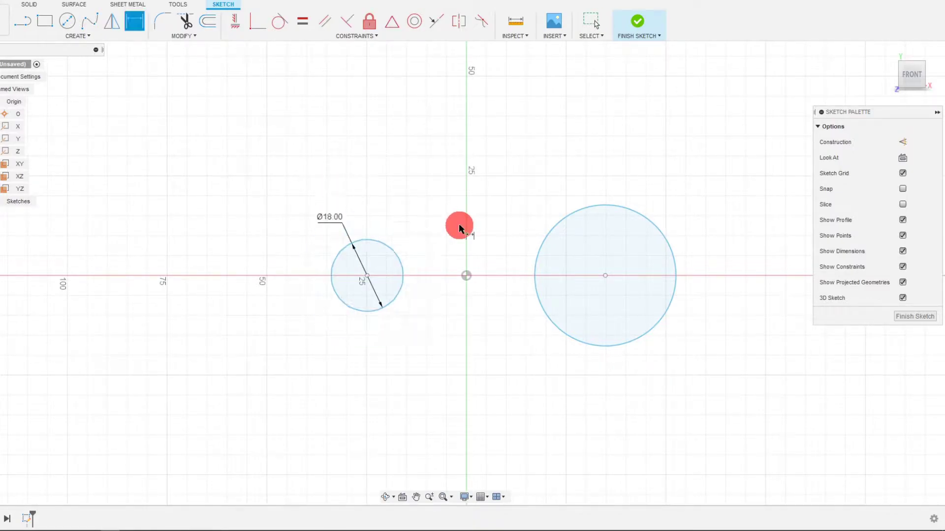
pyautogui.click(553, 230)
pyautogui.click(525, 213)
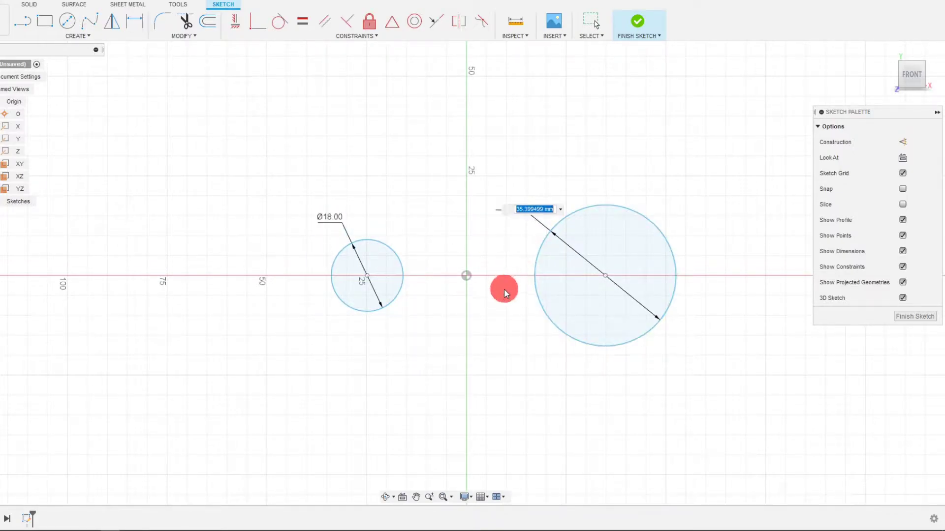
pyautogui.write('18')
pyautogui.press('Return')
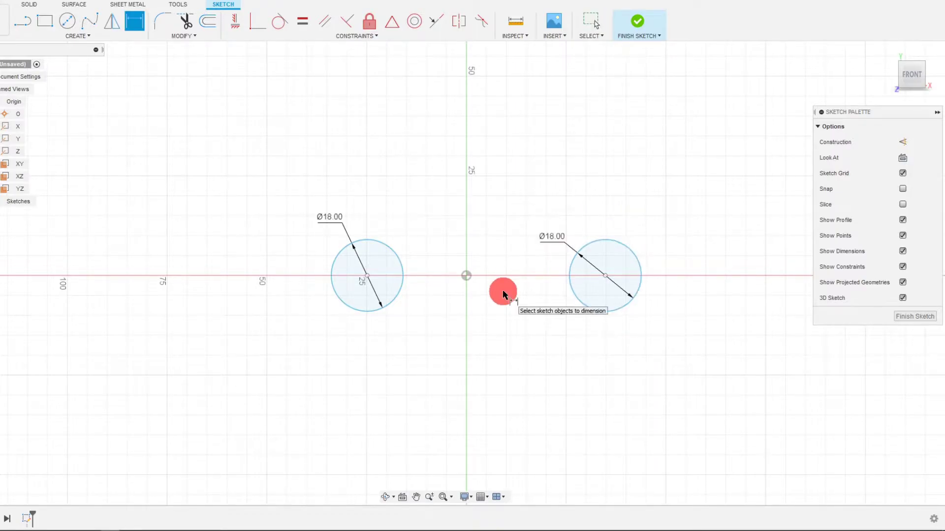
pyautogui.press('Escape')
# Apply a horizontal constraint between the centre points of the two circles.
pyautogui.scroll(2, 522, 255)
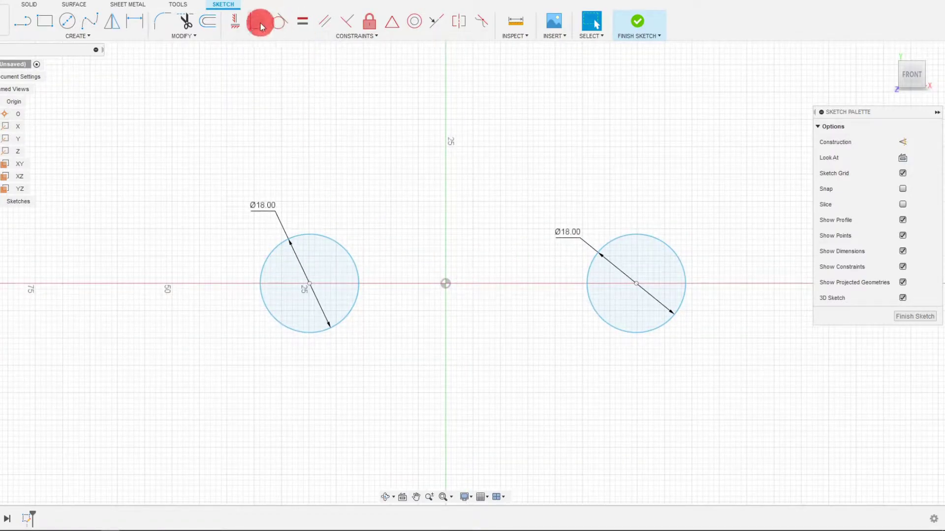
pyautogui.click(235, 22)
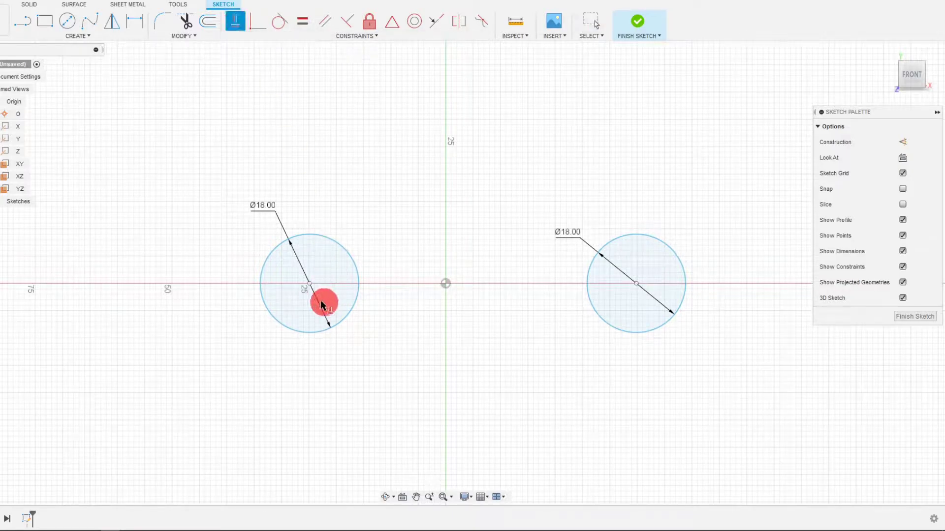
pyautogui.click(309, 284)
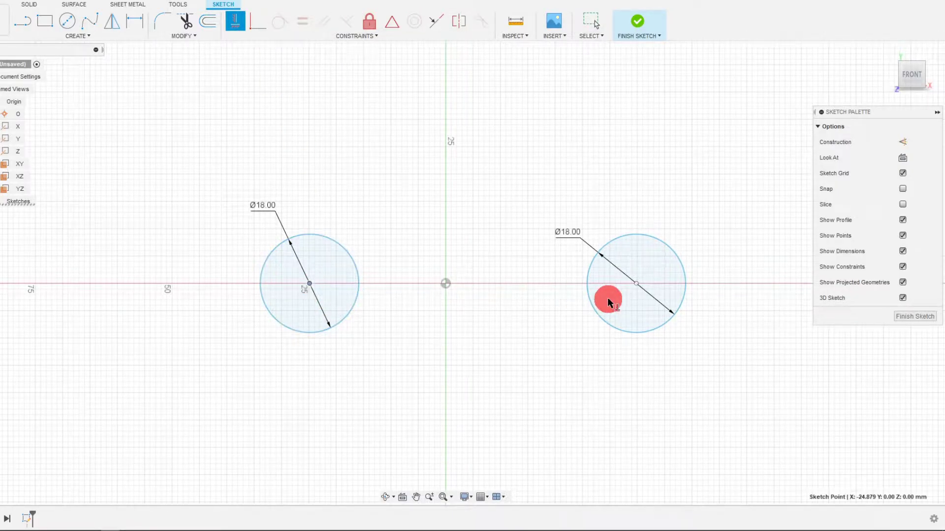
pyautogui.click(637, 285)
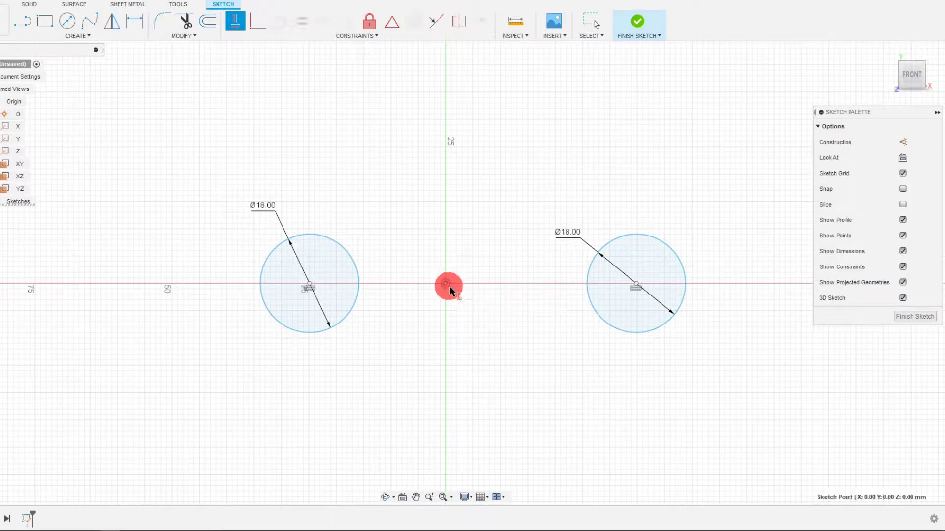
pyautogui.press('Escape')
# Shift the left circle slightly outward and constrain its centre horizontally to the origin.
pyautogui.moveTo(308, 294); pyautogui.dragTo(288, 279)
pyautogui.click(249, 23)
pyautogui.click(290, 279)
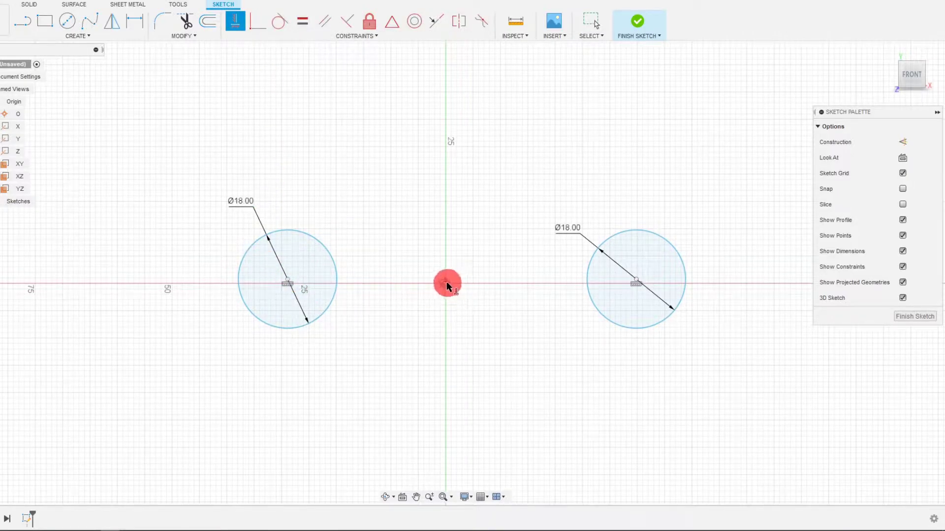
pyautogui.click(445, 283)
pyautogui.click(289, 281)
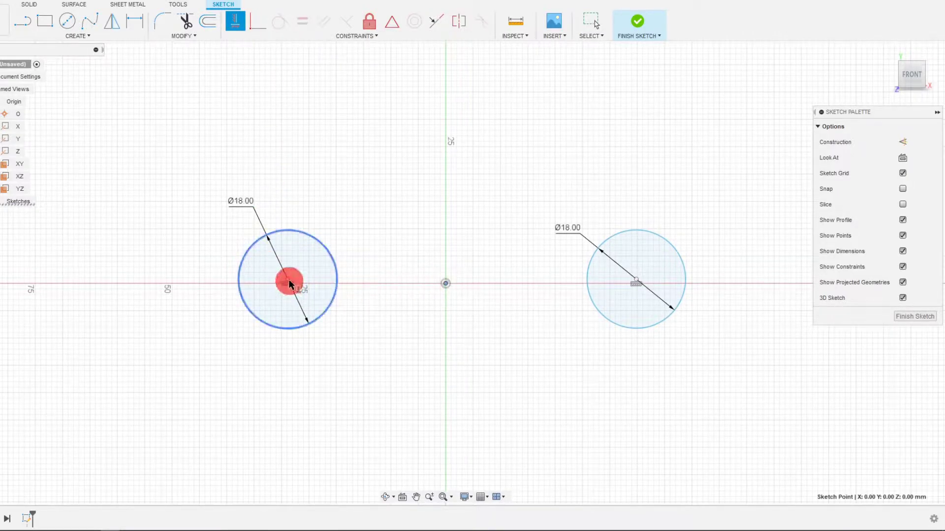
pyautogui.click(286, 279)
pyautogui.press('Escape')
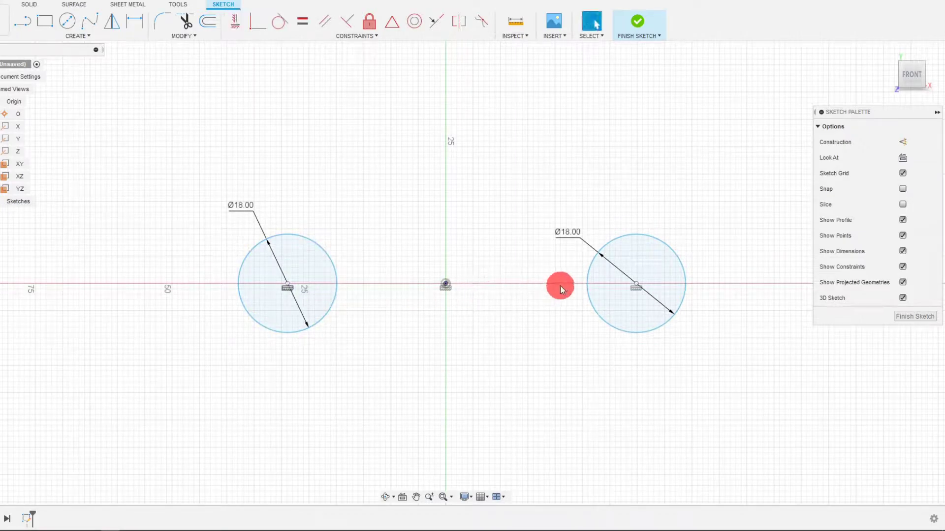
# Move both circles along the horizontal axis closer to the origin.
pyautogui.moveTo(636, 285); pyautogui.dragTo(534, 337)
pyautogui.moveTo(288, 293); pyautogui.dragTo(333, 312)
pyautogui.scroll(2, 415, 315)
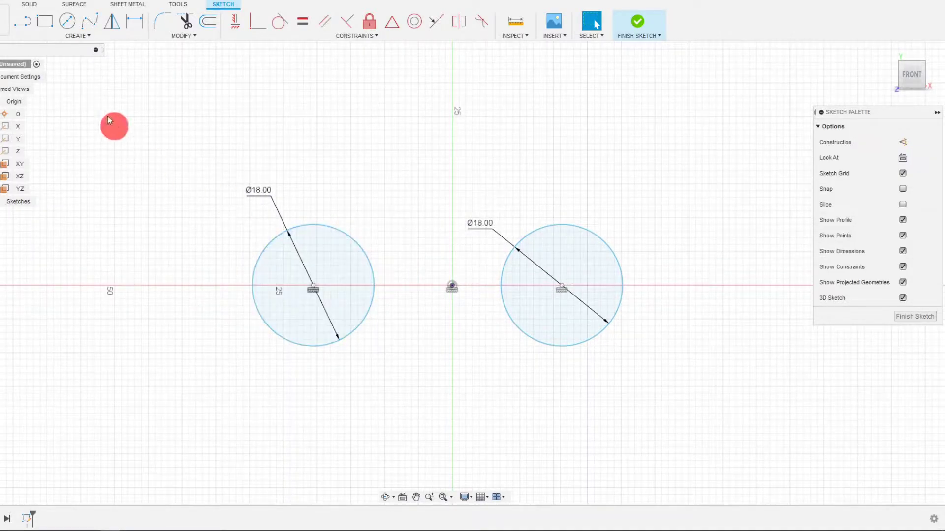
# Draw a construction line joining the centre points of the two circles.
pyautogui.click(22, 20)
pyautogui.click(902, 142)
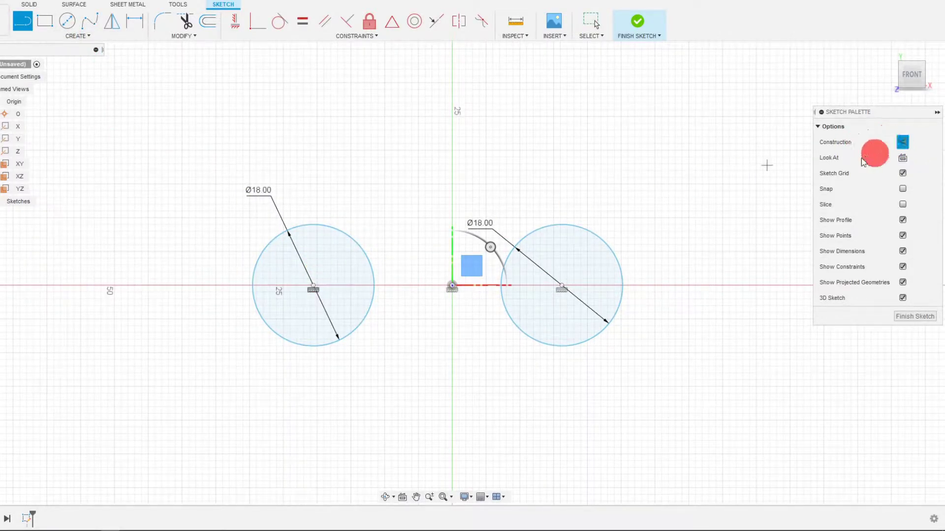
pyautogui.click(313, 285)
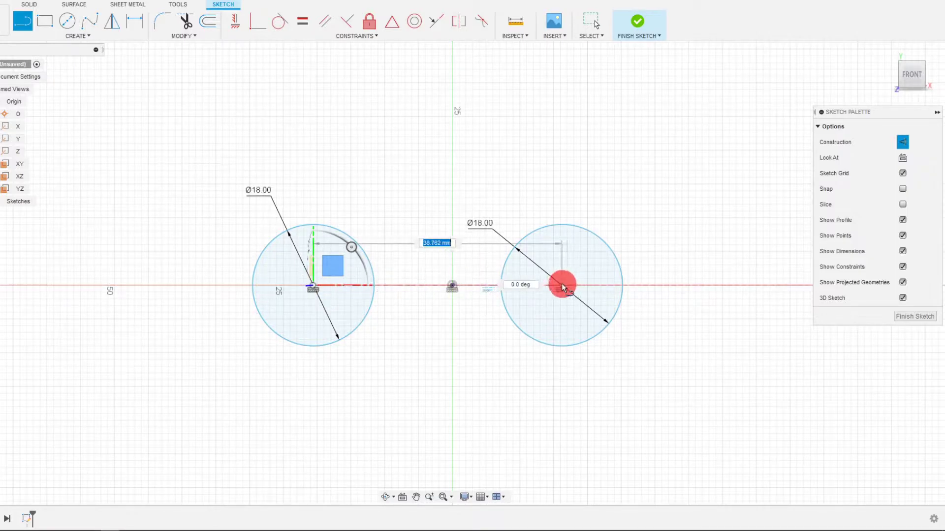
pyautogui.click(562, 285)
pyautogui.scroll(2, 446, 285)
pyautogui.press('Escape')
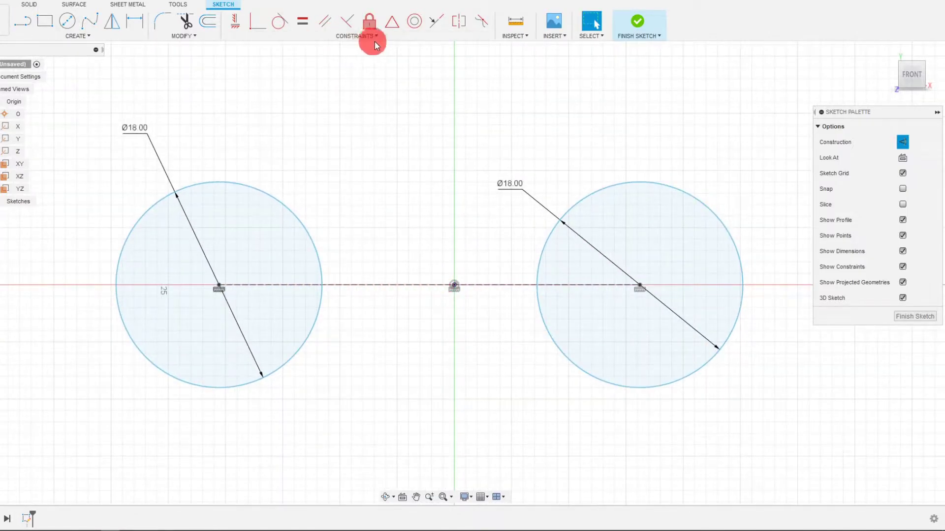
# Apply a midpoint constraint between the construction line and the origin.
pyautogui.click(385, 26)
pyautogui.click(421, 282)
pyautogui.click(457, 284)
pyautogui.scroll(-2, 449, 270)
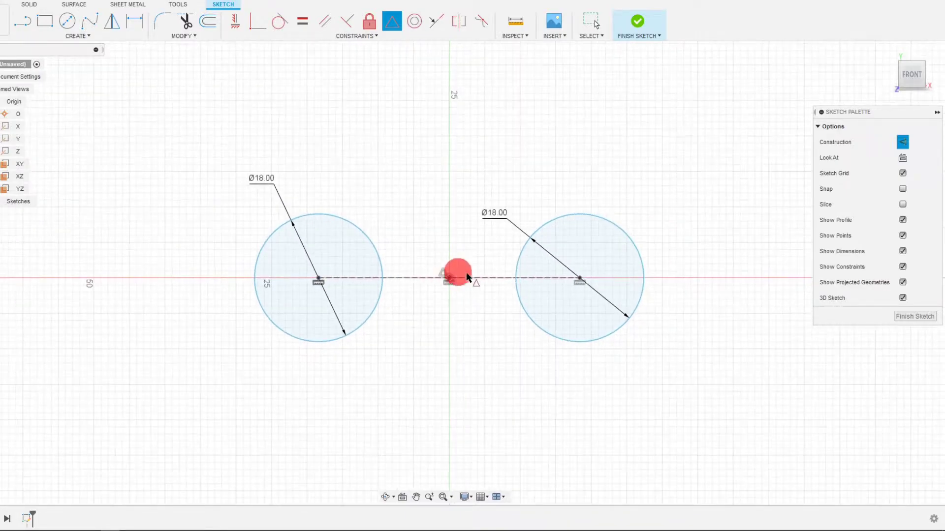
pyautogui.scroll(1, 512, 274)
pyautogui.scroll(1, 506, 281)
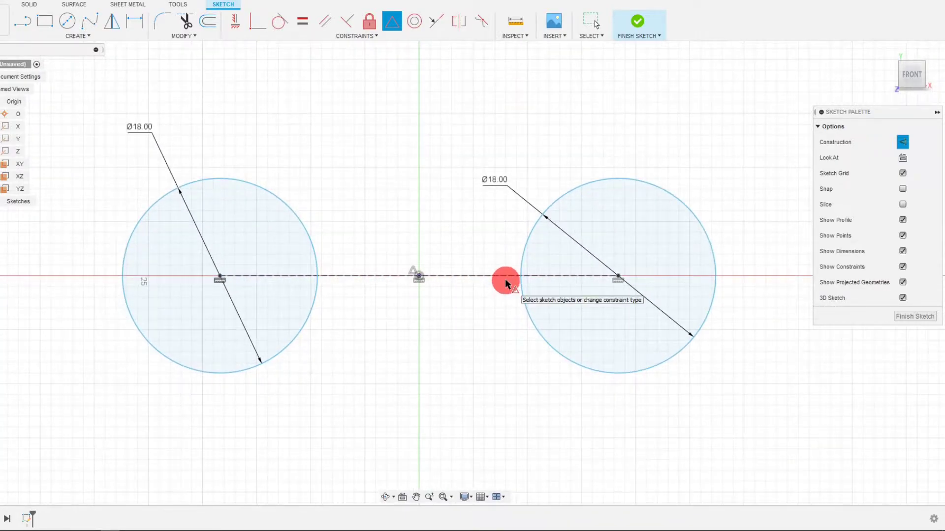
pyautogui.press('Escape')
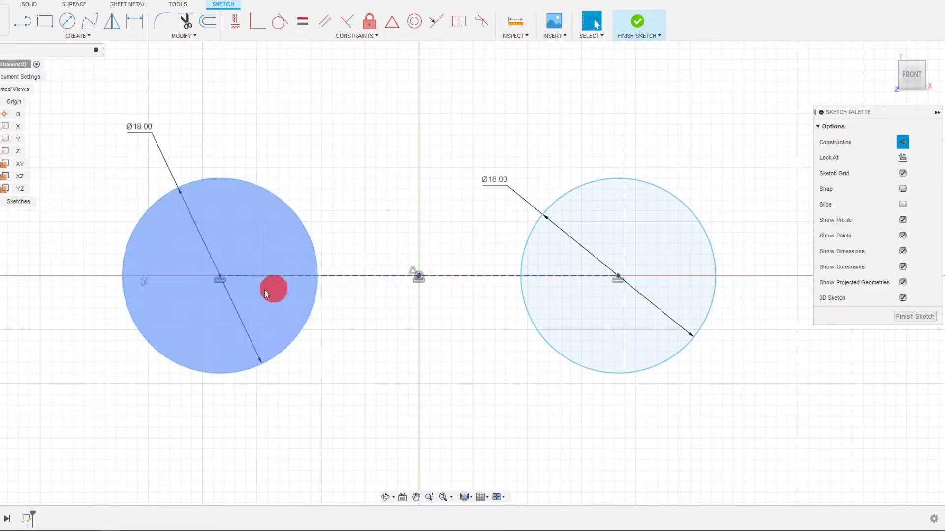
# Pull the circles closer together and dimension the distance between their centres to 19 mm.
pyautogui.moveTo(220, 276)
pyautogui.mouseDown()
pyautogui.moveTo(308, 291)
pyautogui.moveTo(395, 271)
pyautogui.mouseUp()
pyautogui.scroll(2, 432, 244)
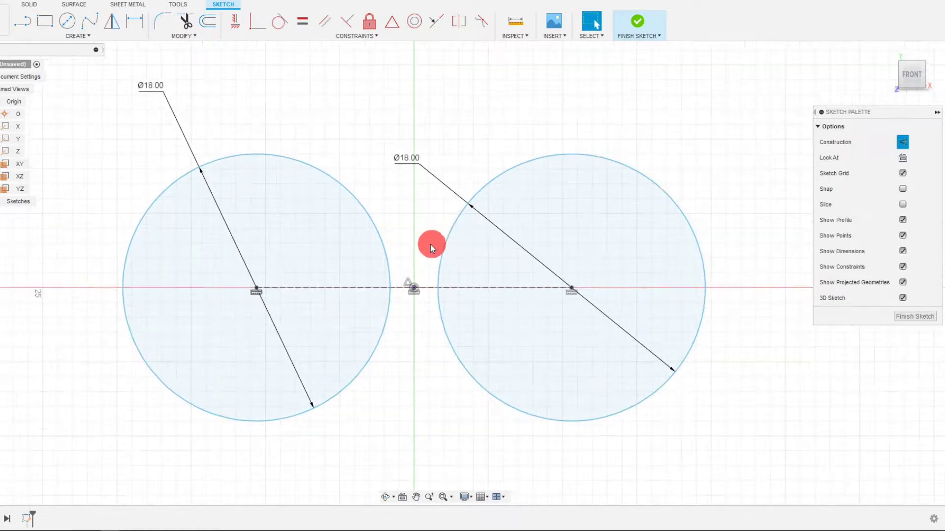
pyautogui.click(129, 23)
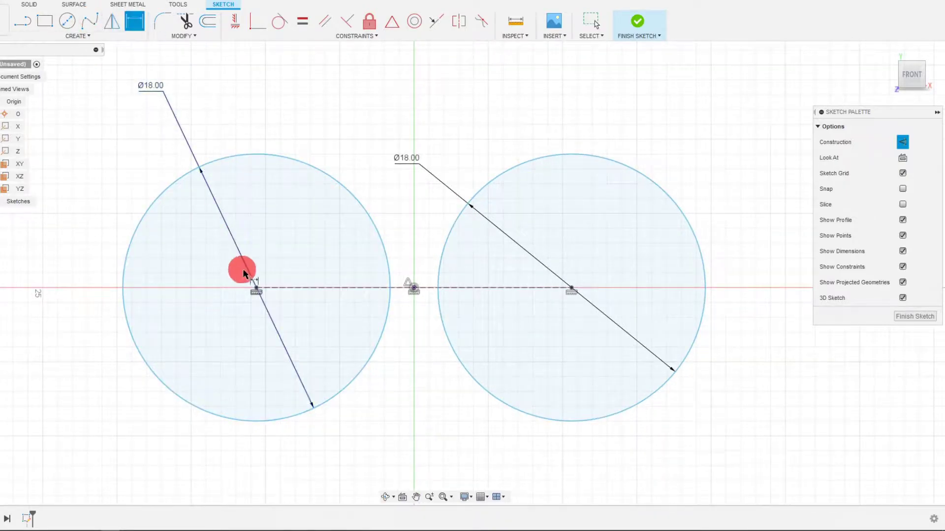
pyautogui.click(256, 289)
pyautogui.click(571, 287)
pyautogui.click(370, 167)
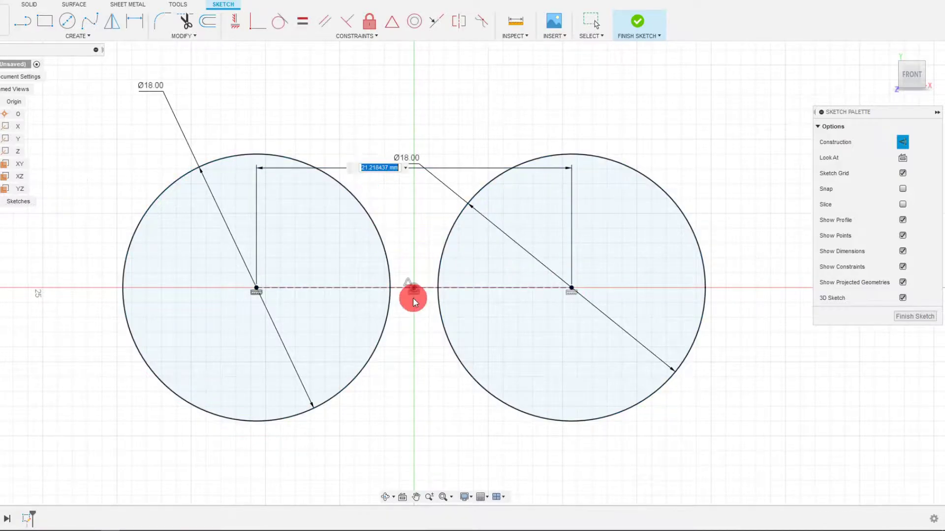
pyautogui.write('19')
pyautogui.press('Return')
pyautogui.scroll(-3, 468, 226)
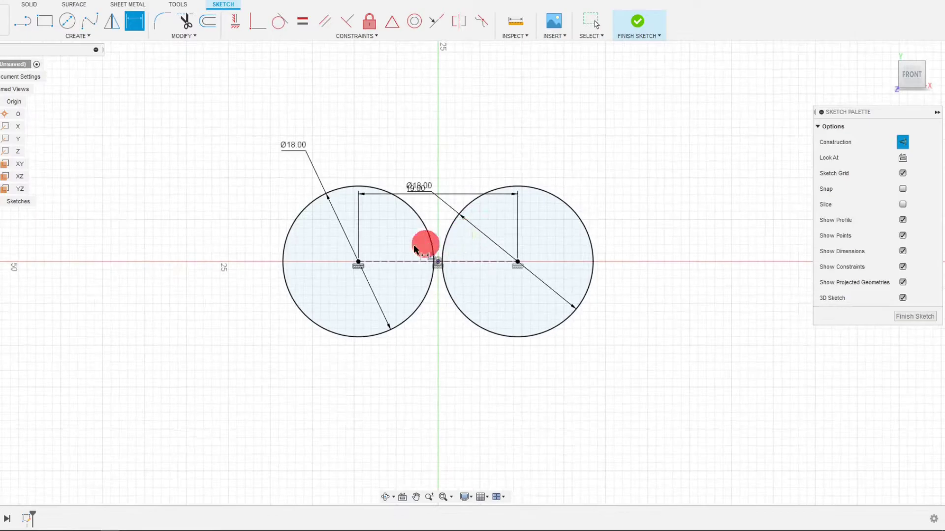
pyautogui.press('Escape')
# With construction mode off, draw an outline from the left circle's outer edge, outward, down a slanted side, across the base and up the right side.
pyautogui.click(22, 20)
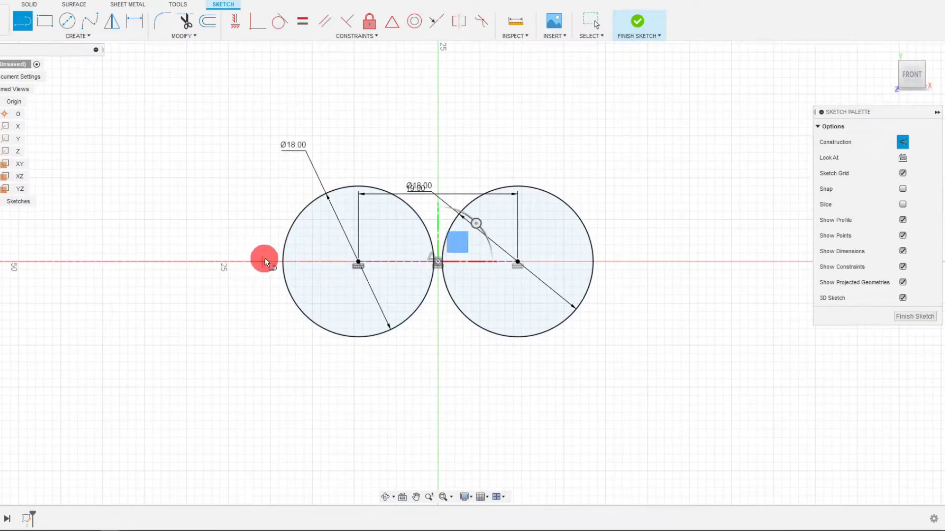
pyautogui.scroll(2, 285, 264)
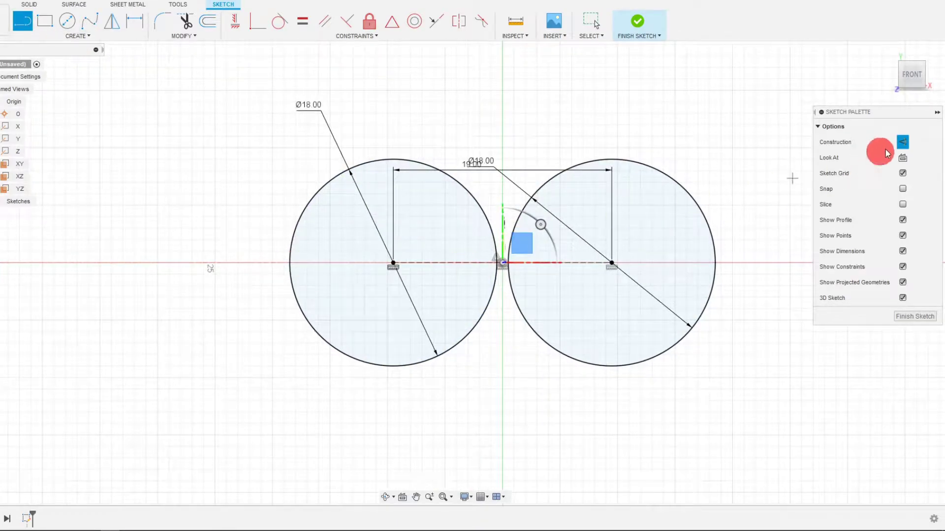
pyautogui.click(902, 142)
pyautogui.click(272, 262)
pyautogui.click(252, 398)
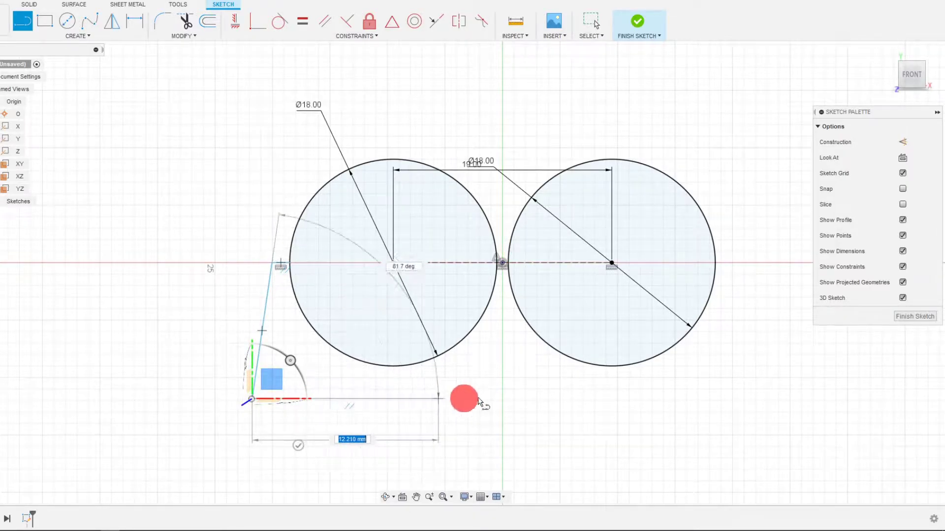
pyautogui.click(763, 396)
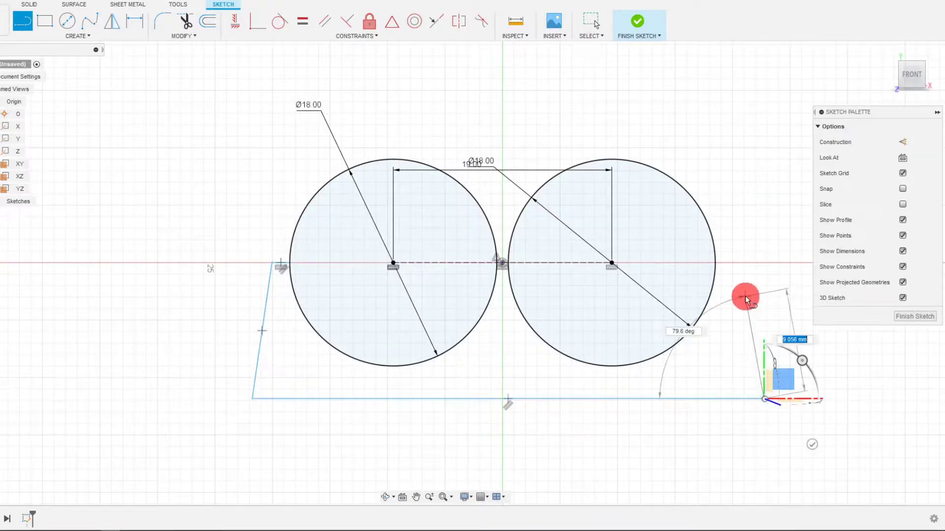
pyautogui.click(744, 264)
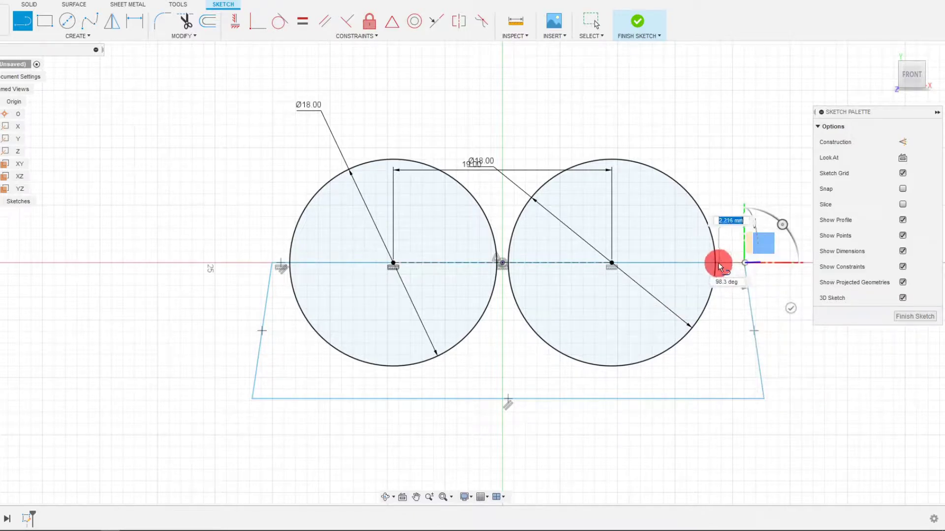
# Complete the outline with a short line along the horizontal axis to the right circle's outer edge.
pyautogui.scroll(6, 714, 262)
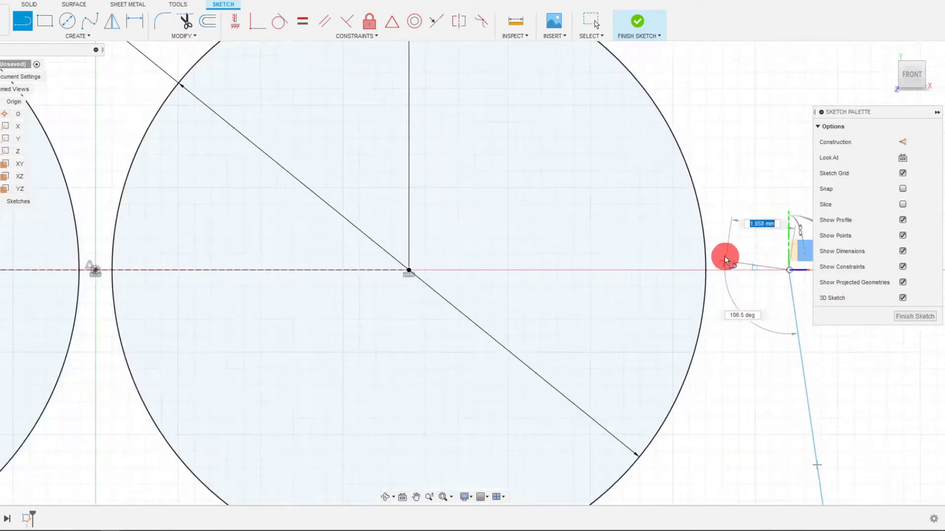
pyautogui.click(698, 276)
pyautogui.scroll(-6, 697, 274)
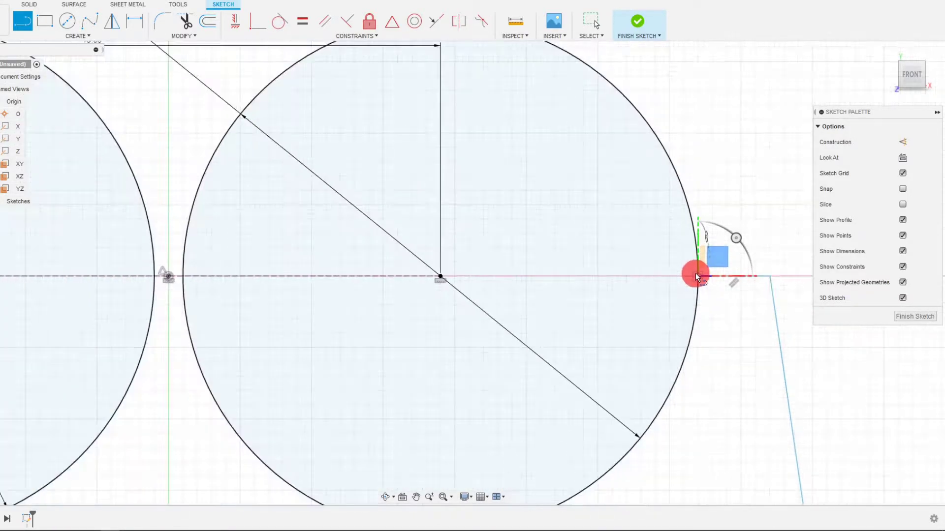
pyautogui.press('Escape')
pyautogui.scroll(3, 580, 296)
pyautogui.scroll(-2, 442, 291)
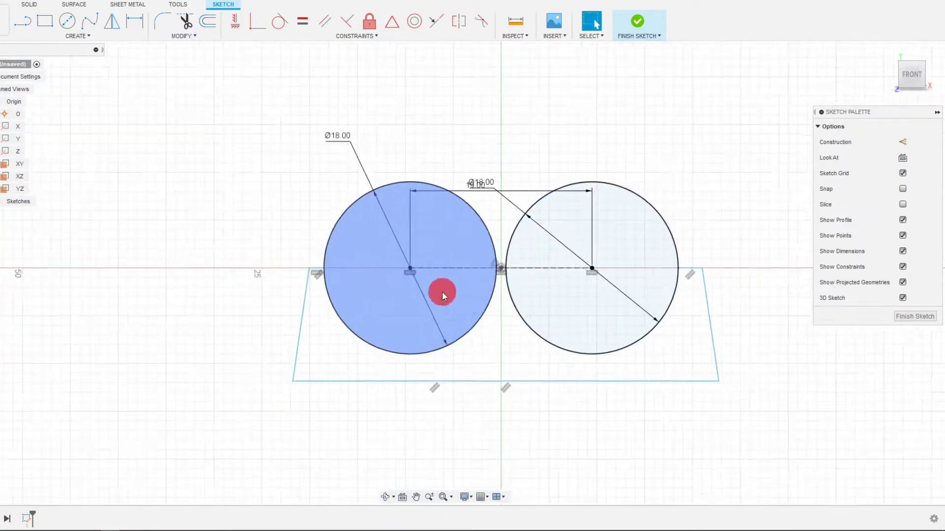
# Project the origin's Y axis into the sketch and convert the projected line to construction.
pyautogui.scroll(2, 647, 311)
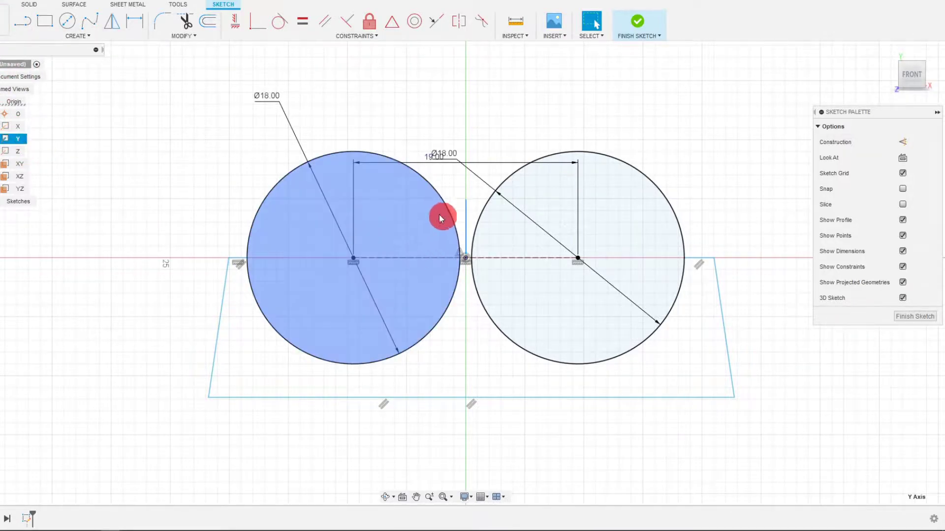
pyautogui.click(21, 140)
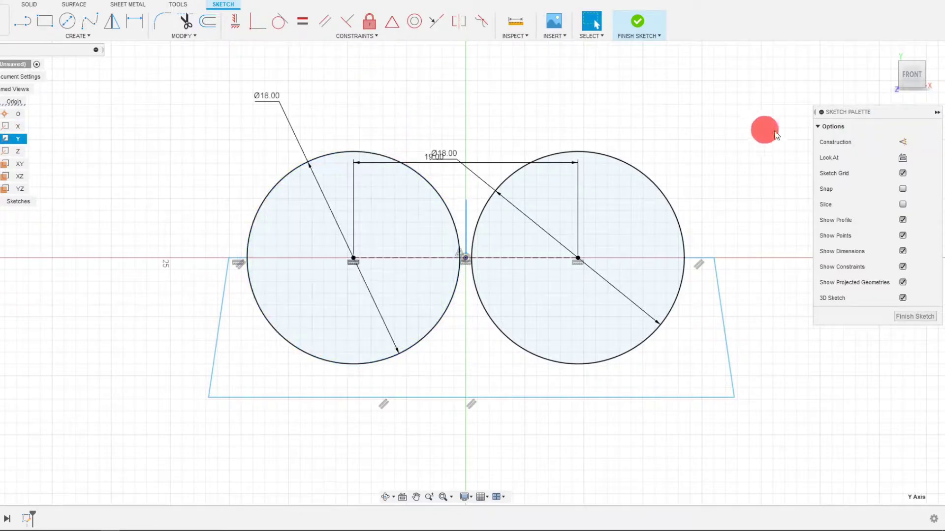
pyautogui.press('p')
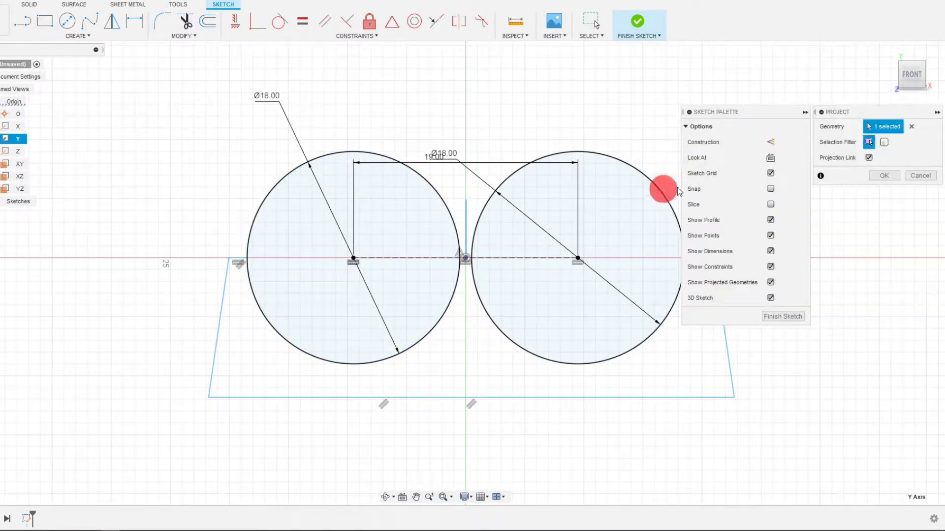
pyautogui.click(884, 171)
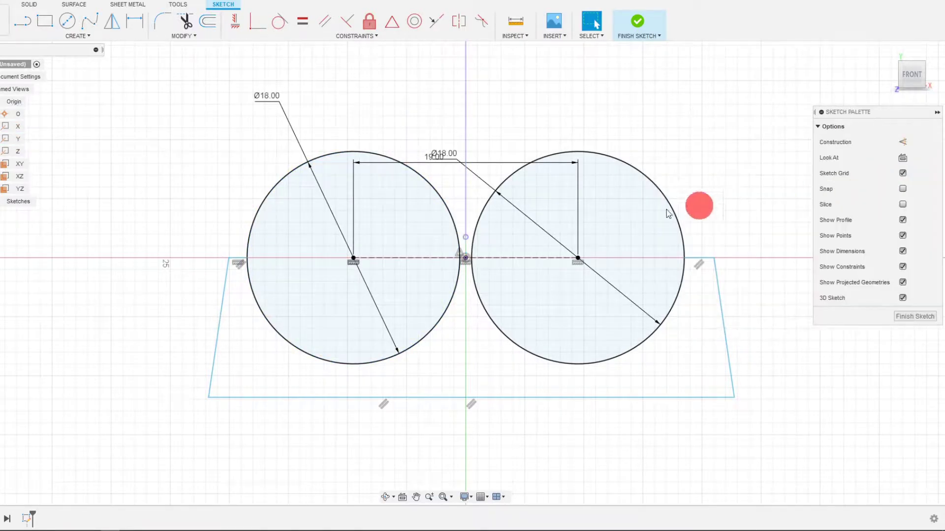
pyautogui.click(467, 206)
pyautogui.click(891, 143)
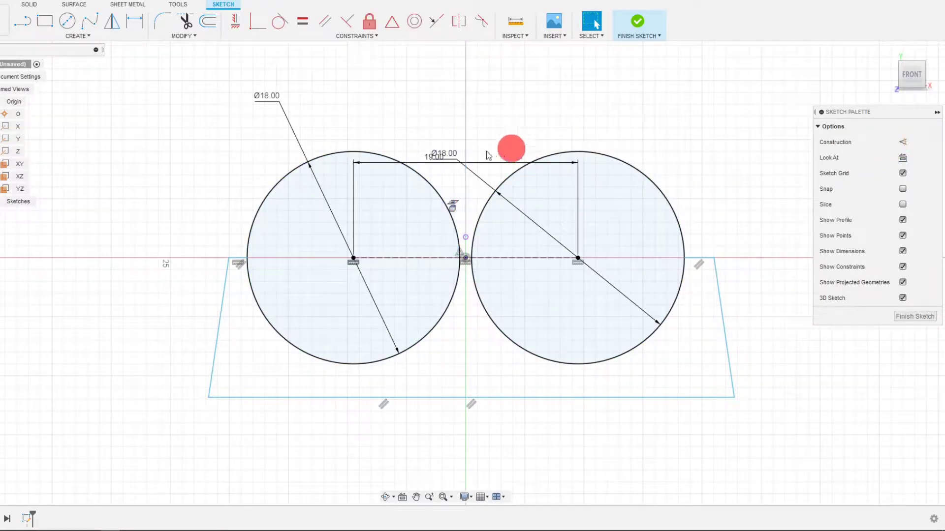
pyautogui.click(398, 131)
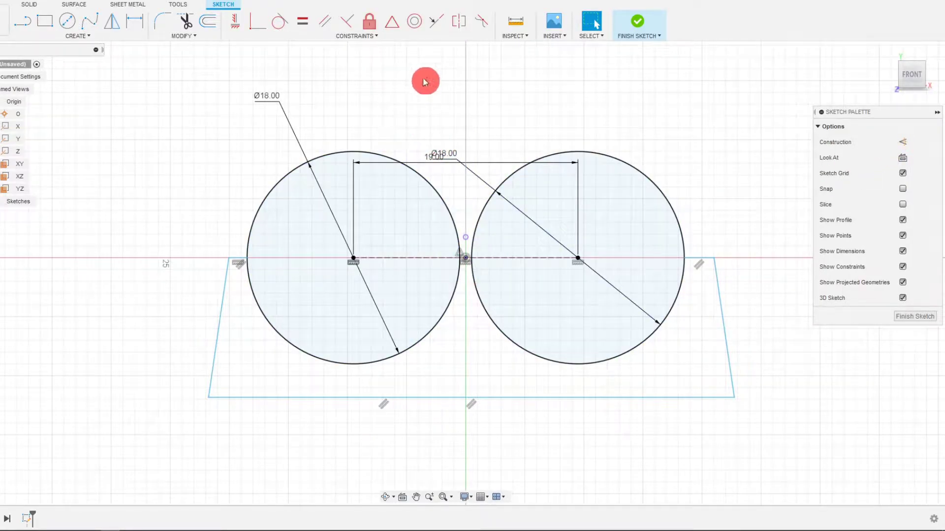
# Dimension the angle between the outline's left side and the projected Y axis to 1 degree.
pyautogui.click(132, 26)
pyautogui.click(220, 300)
pyautogui.click(464, 145)
pyautogui.click(266, 146)
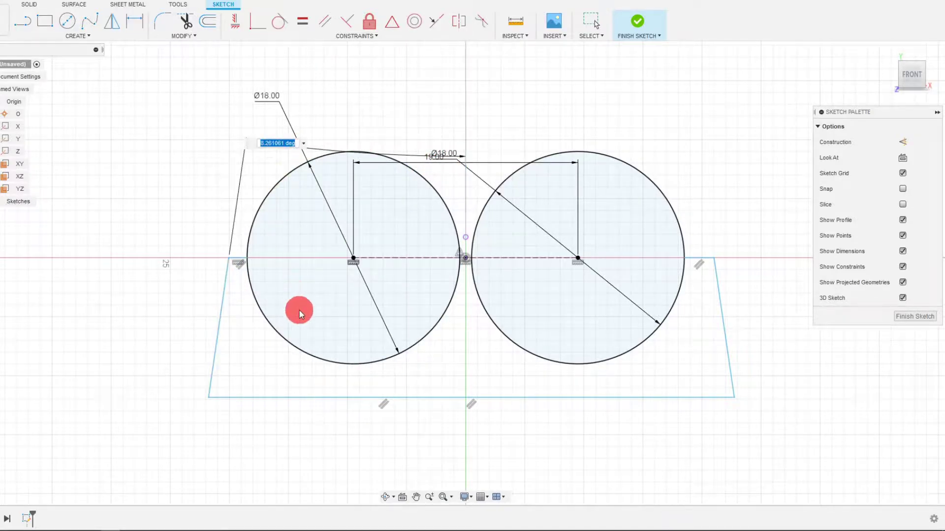
pyautogui.write('1')
pyautogui.press('Return')
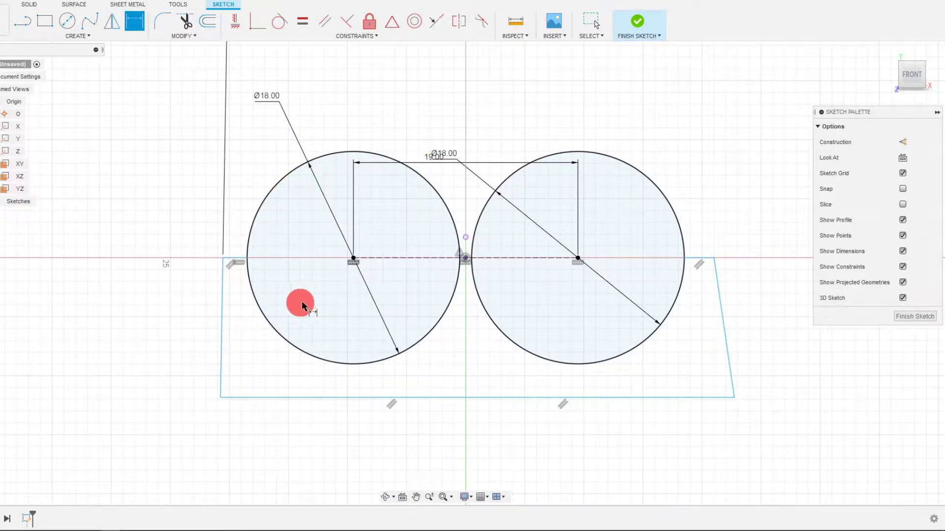
# Dimension the angle between the outline's right side and the projected Y axis to 1 degree.
pyautogui.click(708, 298)
pyautogui.click(464, 129)
pyautogui.click(532, 127)
pyautogui.write('1')
pyautogui.press('Return')
pyautogui.press('Escape')
pyautogui.scroll(-2, 457, 243)
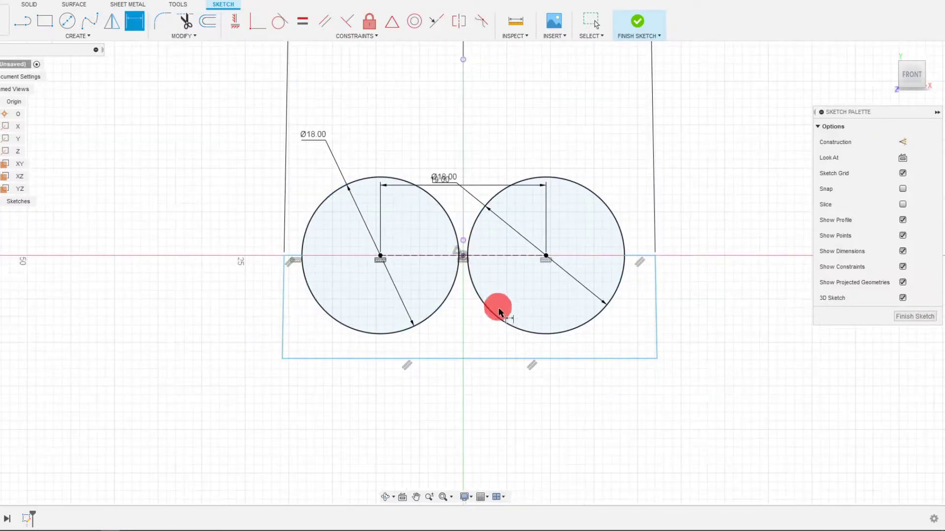
# Dimension the width between the outline's two upper corners with the expression (d1*2)+1+2.
pyautogui.scroll(2, 570, 308)
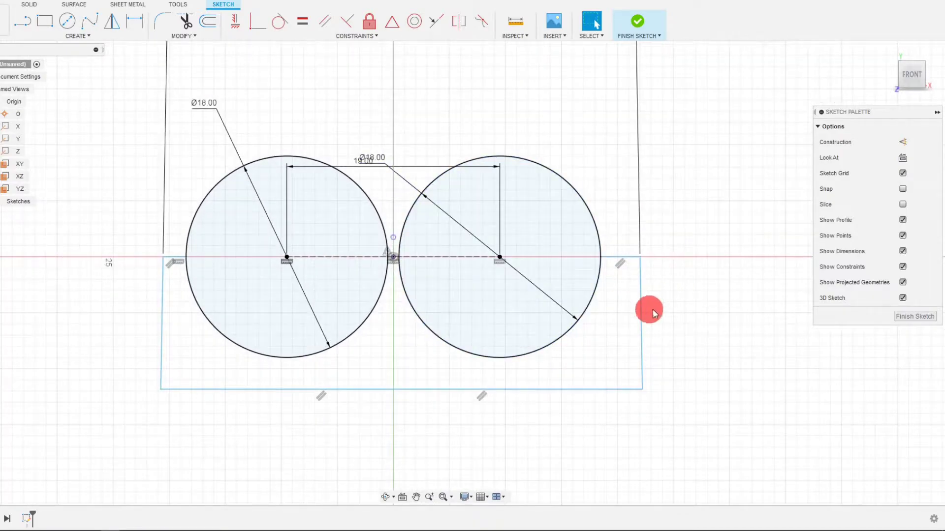
pyautogui.press('d')
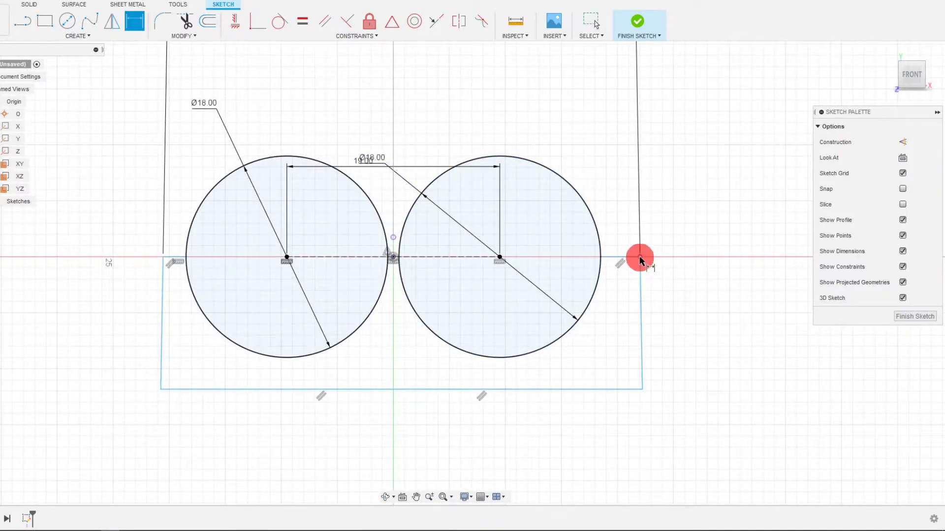
pyautogui.click(640, 257)
pyautogui.click(164, 257)
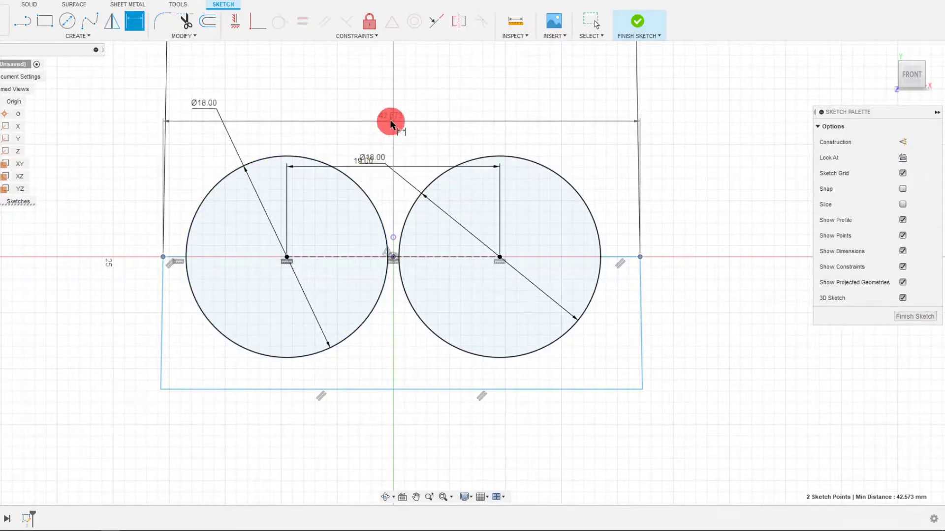
pyautogui.click(388, 120)
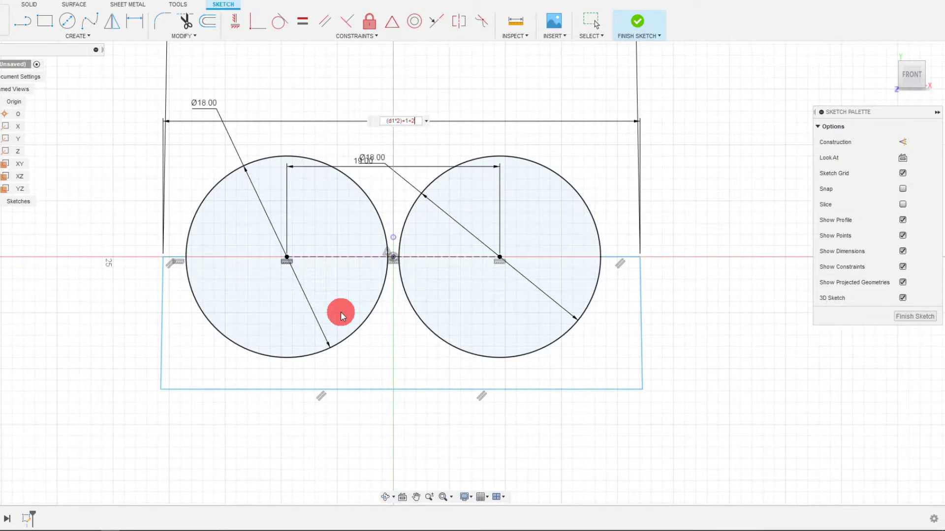
pyautogui.scroll(5, 423, 114)
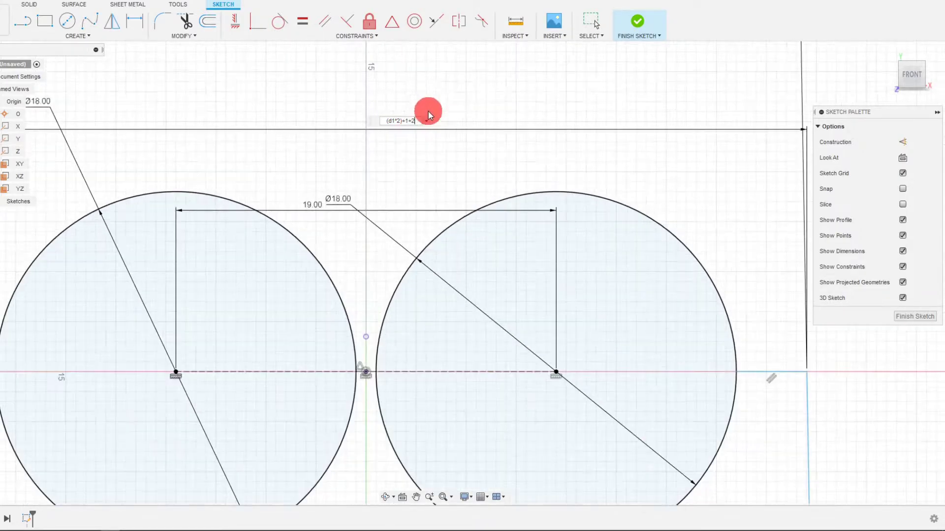
pyautogui.scroll(-5, 431, 133)
pyautogui.scroll(2, 431, 123)
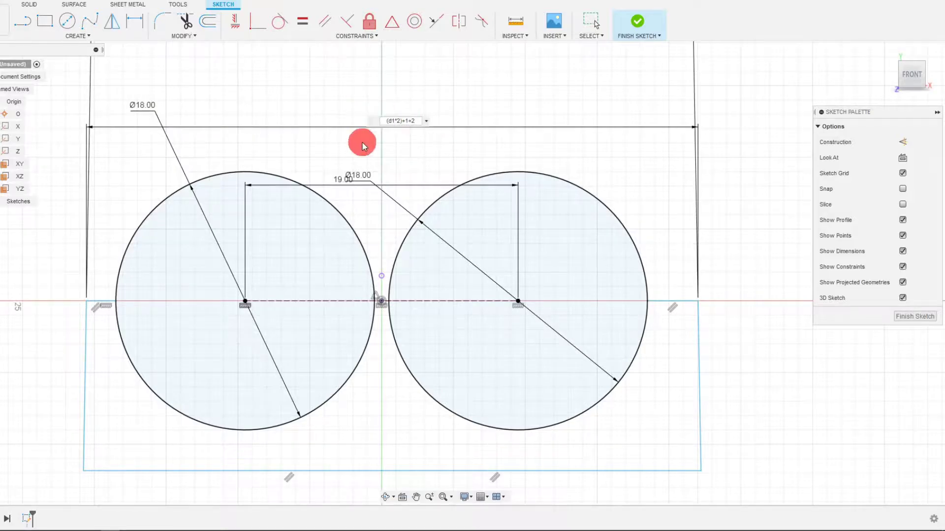
pyautogui.press('Return')
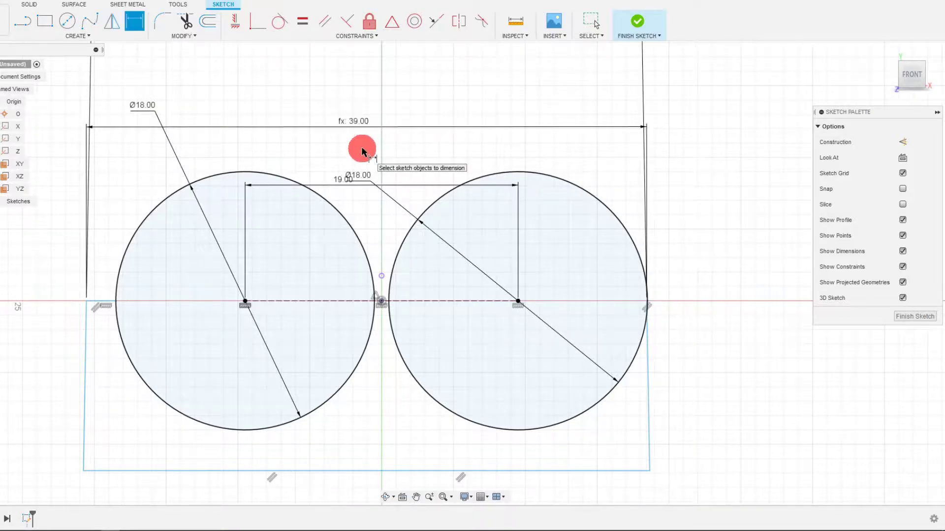
pyautogui.scroll(-2, 393, 184)
pyautogui.press('Escape')
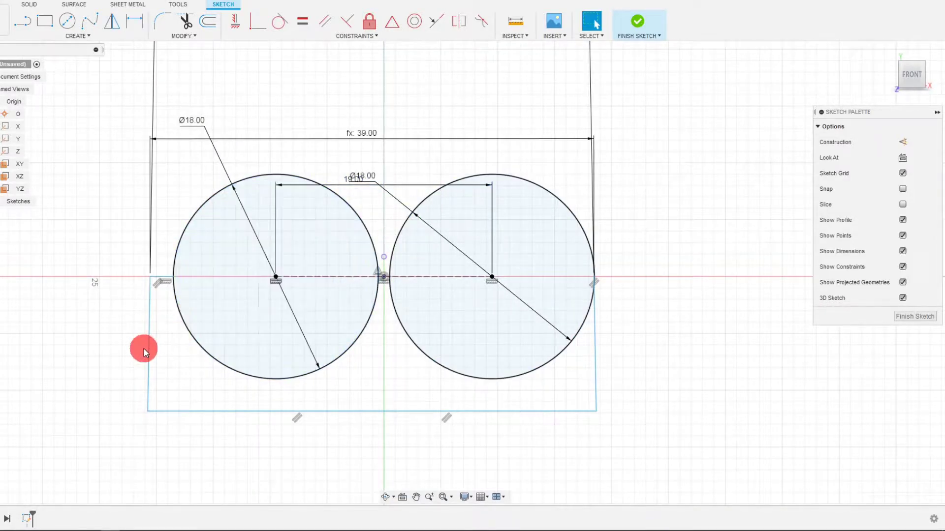
# Shift the outline sideways so that its upper corners extend beyond both circles.
pyautogui.scroll(1, 143, 350)
pyautogui.moveTo(152, 331); pyautogui.dragTo(169, 335)
pyautogui.moveTo(176, 291); pyautogui.dragTo(164, 338)
# Try to apply an equal constraint between the short lines joining the outline to the two circles.
pyautogui.scroll(2, 656, 280)
pyautogui.scroll(3, 656, 281)
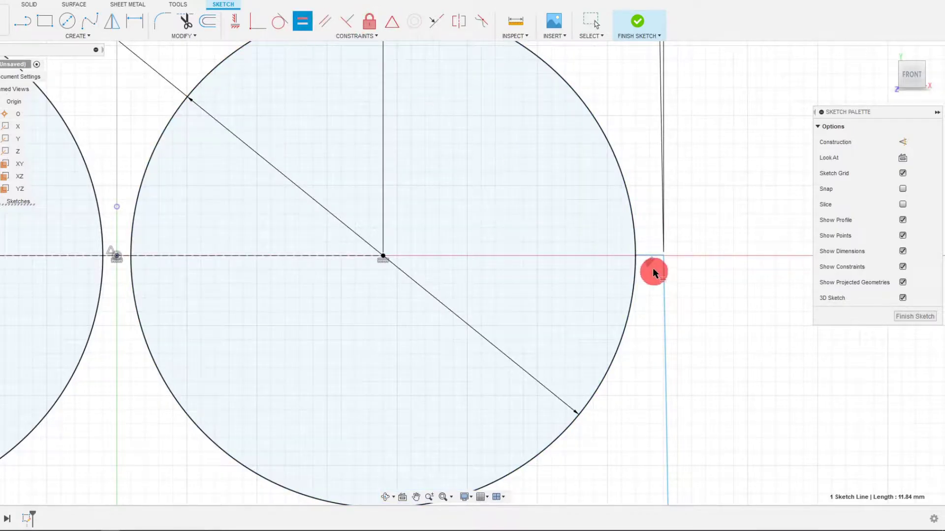
pyautogui.scroll(-4, 753, 263)
pyautogui.scroll(3, 276, 265)
pyautogui.scroll(7, 279, 265)
pyautogui.scroll(-6, 306, 265)
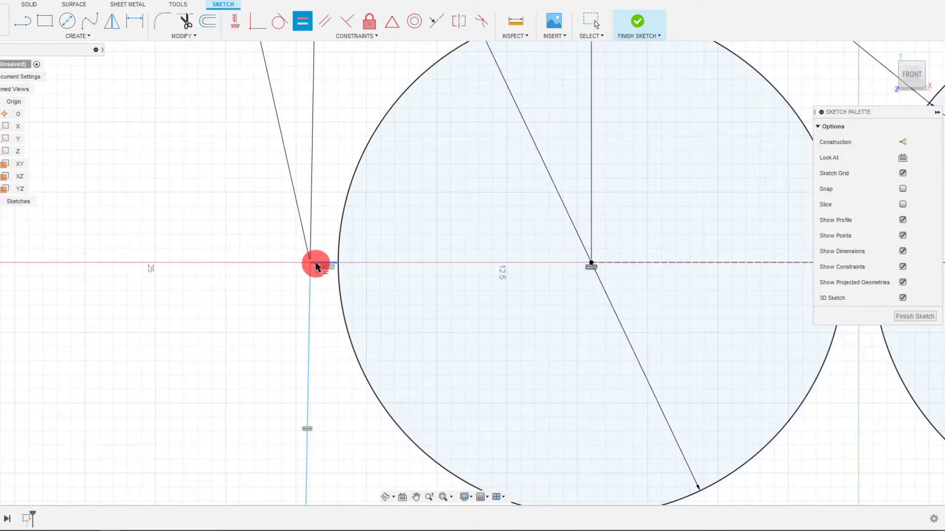
pyautogui.click(315, 263)
pyautogui.scroll(-4, 226, 268)
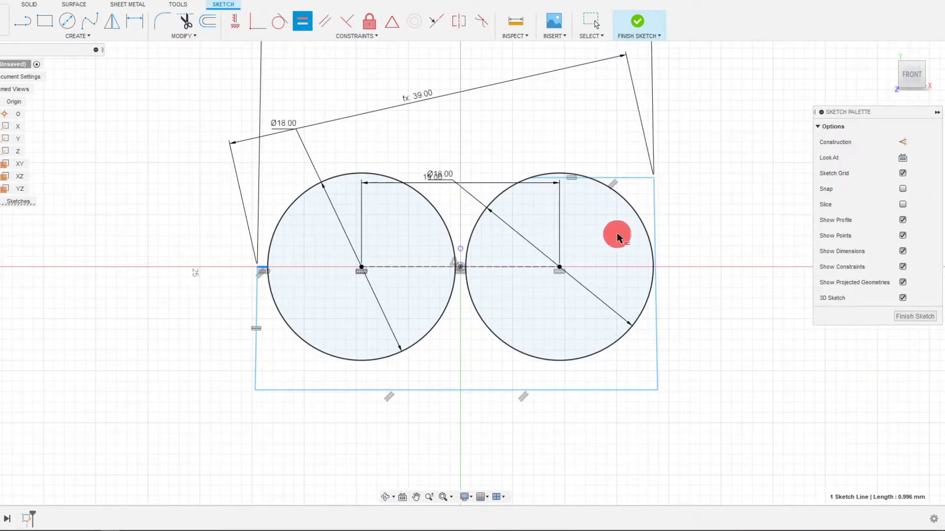
pyautogui.press('Escape')
pyautogui.hotkey('ctrl', 'z')
# Apply a horizontal constraint between the right circle's centre and the endpoint of the short line on its outer edge.
pyautogui.scroll(1, 662, 237)
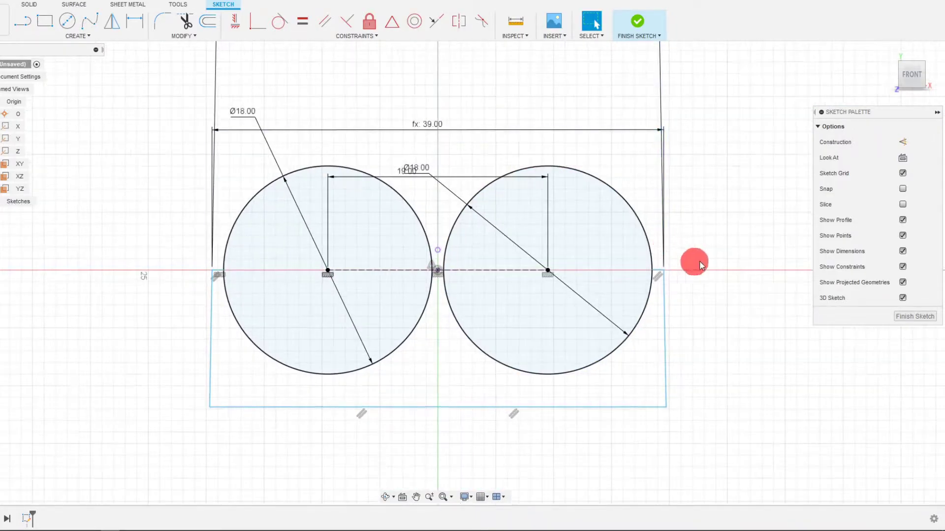
pyautogui.scroll(2, 695, 263)
pyautogui.moveTo(629, 273)
pyautogui.mouseDown()
pyautogui.moveTo(629, 261)
pyautogui.moveTo(624, 274)
pyautogui.mouseUp()
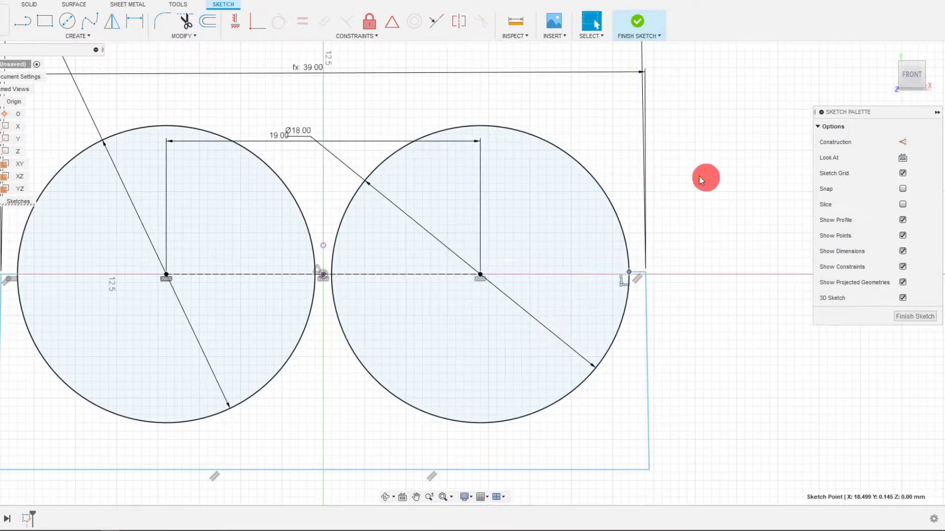
pyautogui.click(707, 179)
pyautogui.click(235, 23)
pyautogui.click(479, 274)
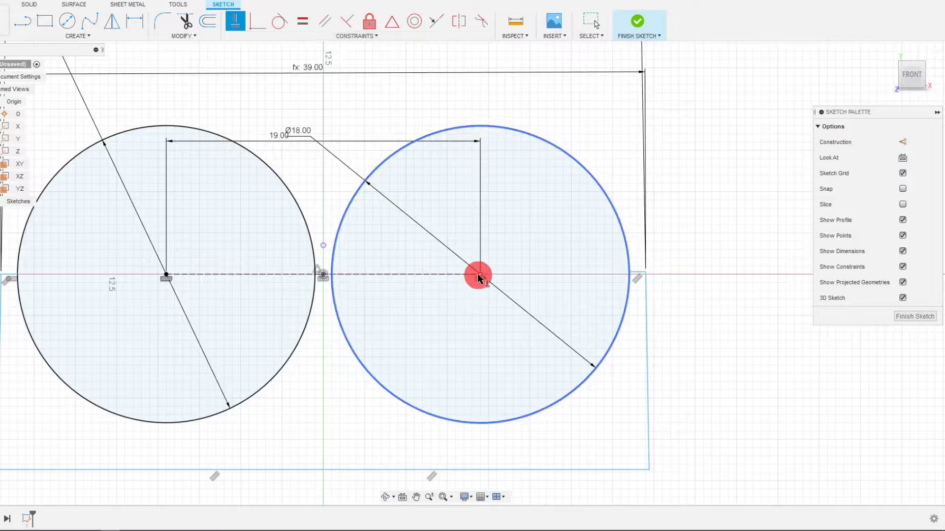
pyautogui.click(629, 273)
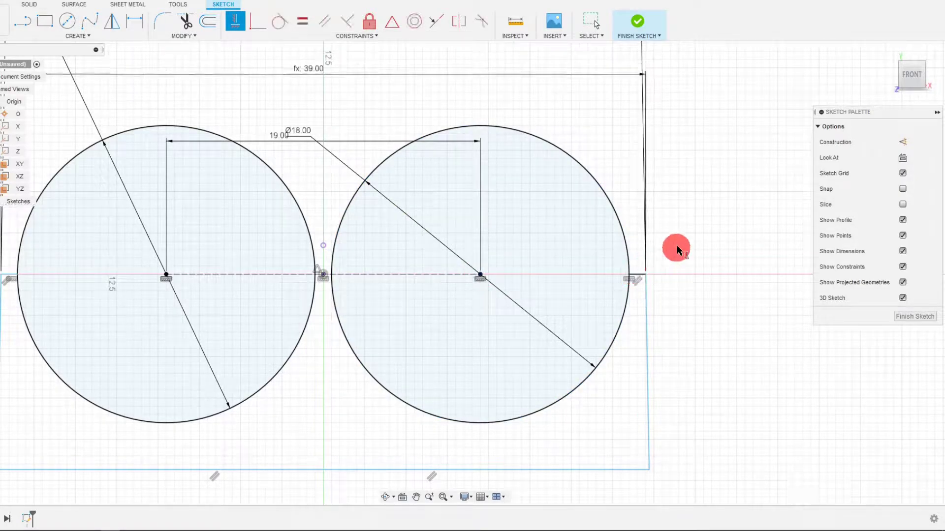
# Apply an equal constraint between the short lines at the outer edges of the right and left circles.
pyautogui.click(303, 21)
pyautogui.click(637, 270)
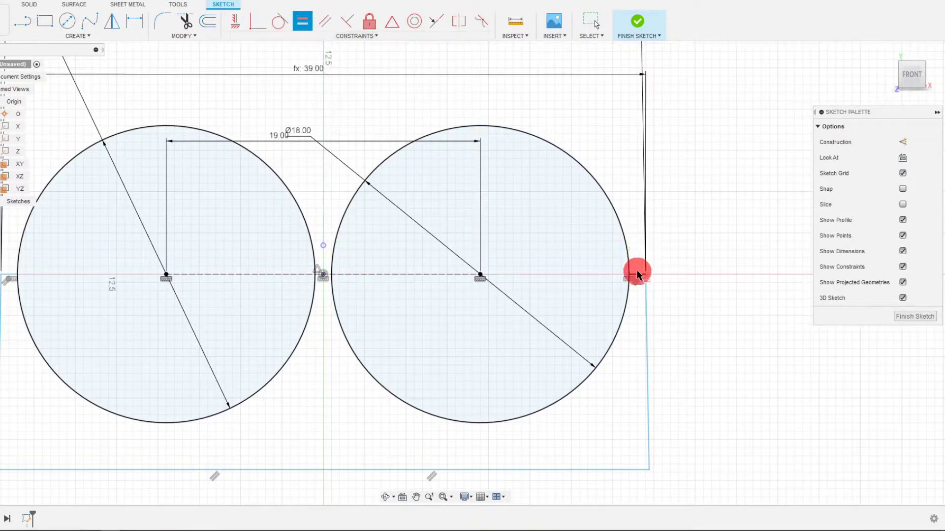
pyautogui.scroll(-3, 722, 269)
pyautogui.scroll(5, 301, 273)
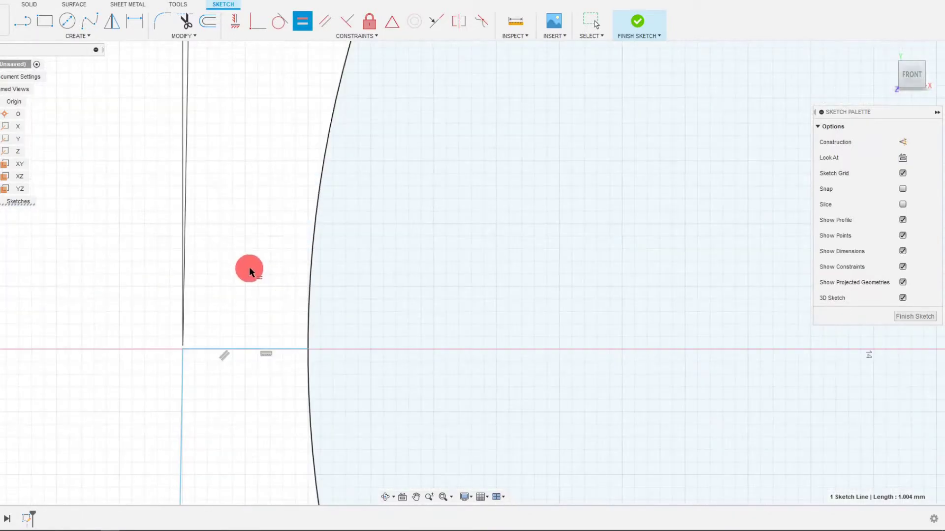
pyautogui.click(244, 350)
pyautogui.scroll(-6, 240, 310)
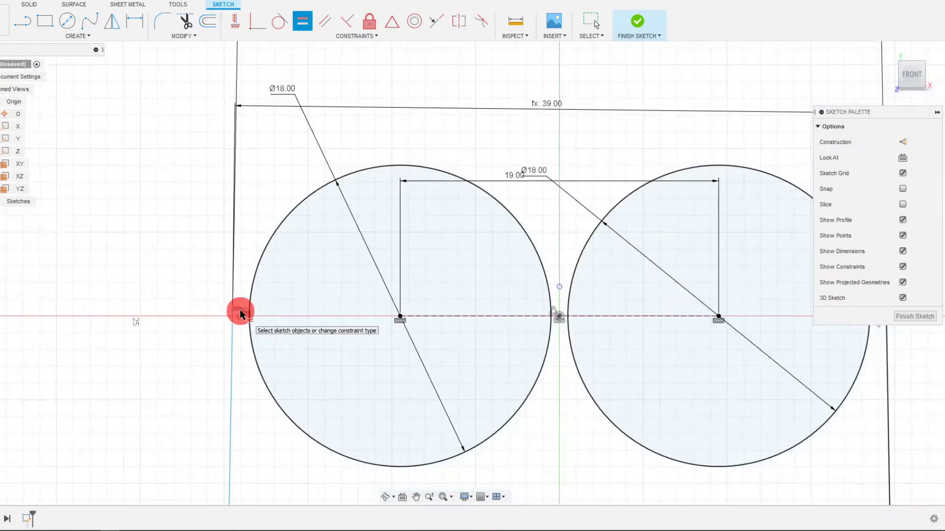
# Apply a horizontal constraint between the left circle's centre and the endpoint of the short line on its outer edge.
pyautogui.press('Escape')
pyautogui.scroll(5, 246, 315)
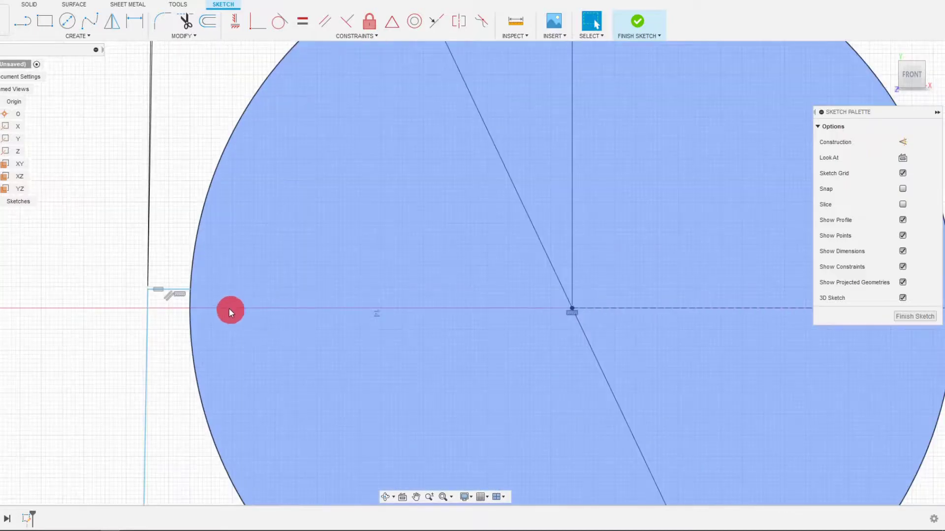
pyautogui.click(190, 291)
pyautogui.click(186, 278)
pyautogui.click(190, 289)
pyautogui.click(184, 290)
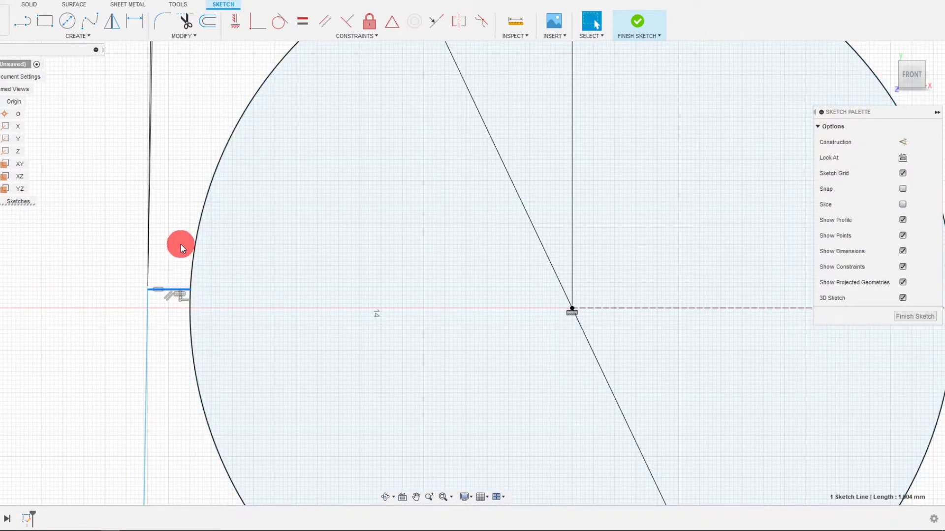
pyautogui.click(238, 25)
pyautogui.click(191, 291)
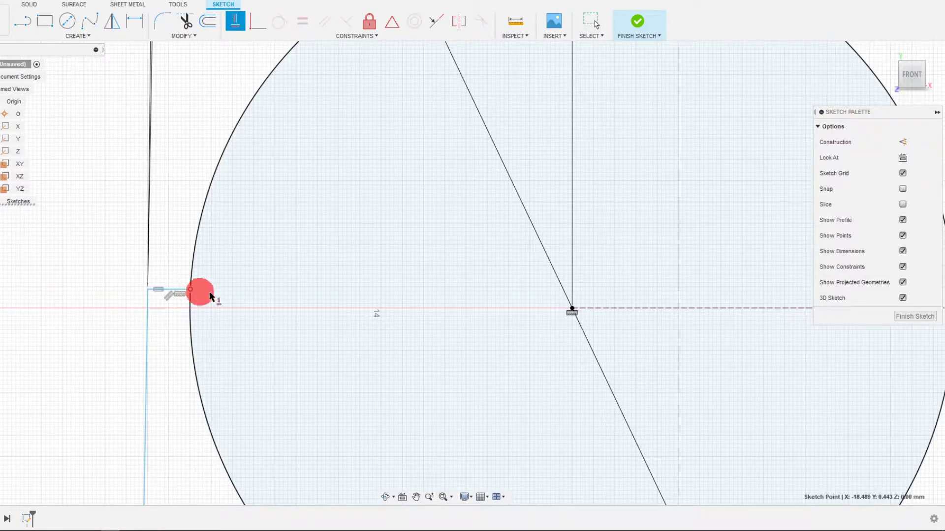
pyautogui.click(574, 310)
pyautogui.scroll(-8, 279, 259)
pyautogui.scroll(2, 524, 277)
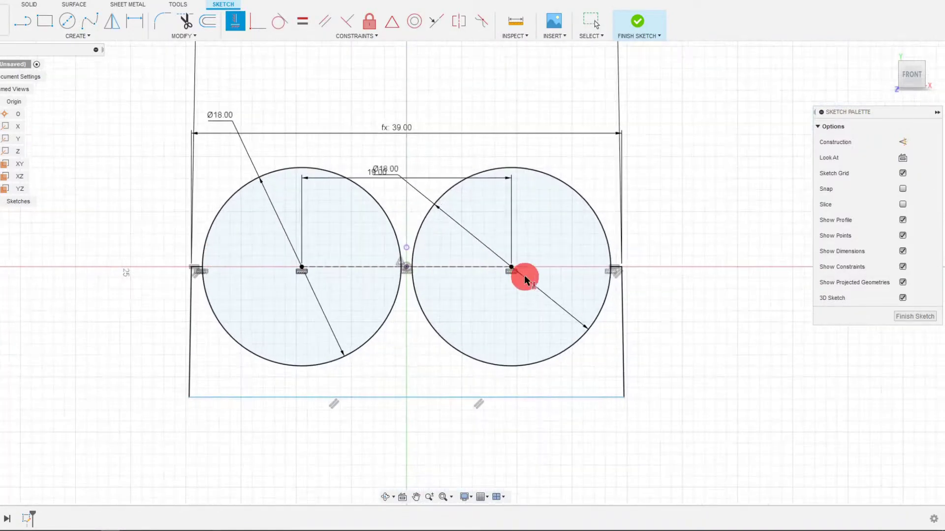
pyautogui.press('Escape')
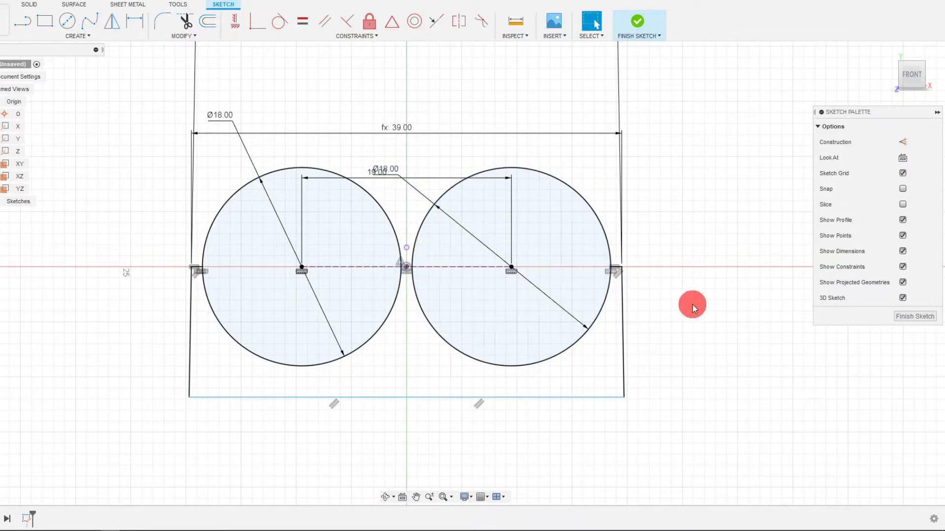
# Dimension the vertical distance from the origin to the outline's bottom line and set it to 10 mm.
pyautogui.scroll(1, 547, 344)
pyautogui.moveTo(513, 392)
pyautogui.mouseDown()
pyautogui.moveTo(525, 374)
pyautogui.moveTo(527, 445)
pyautogui.moveTo(491, 392)
pyautogui.mouseUp()
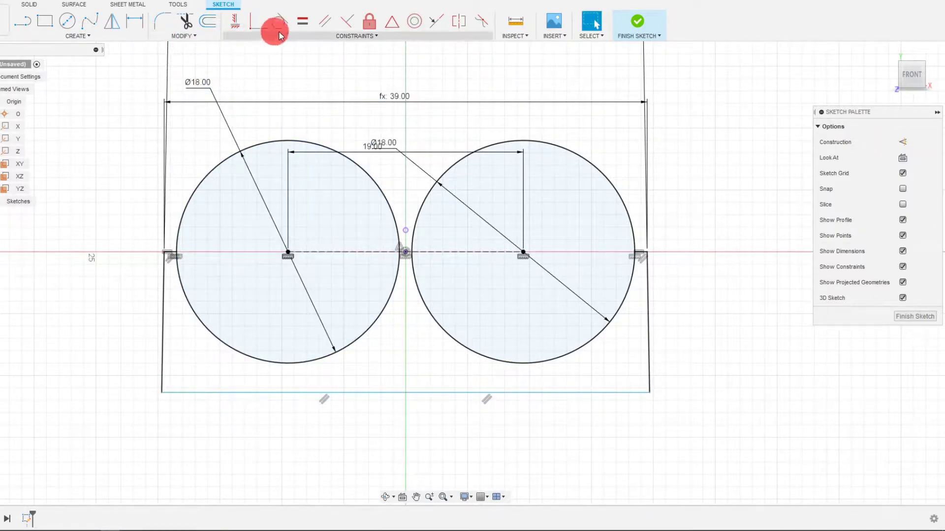
pyautogui.click(135, 22)
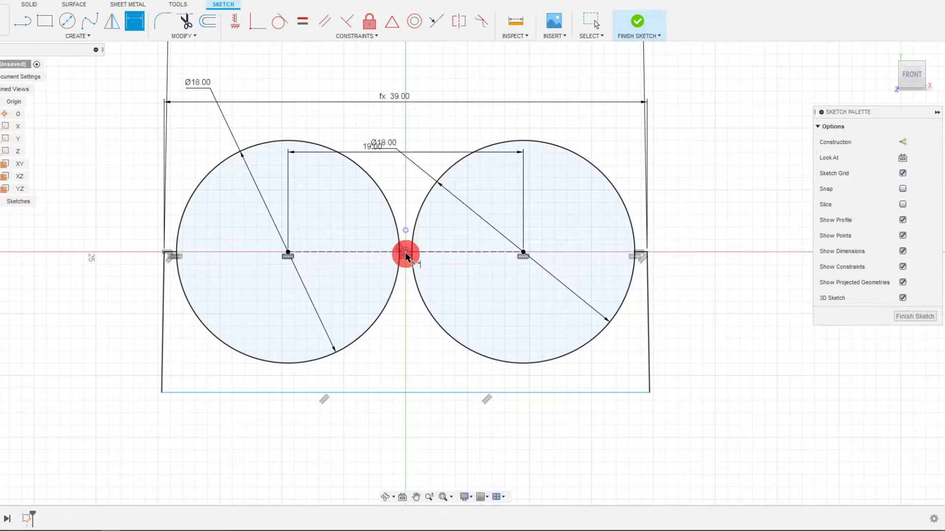
pyautogui.click(405, 253)
pyautogui.click(394, 392)
pyautogui.click(392, 344)
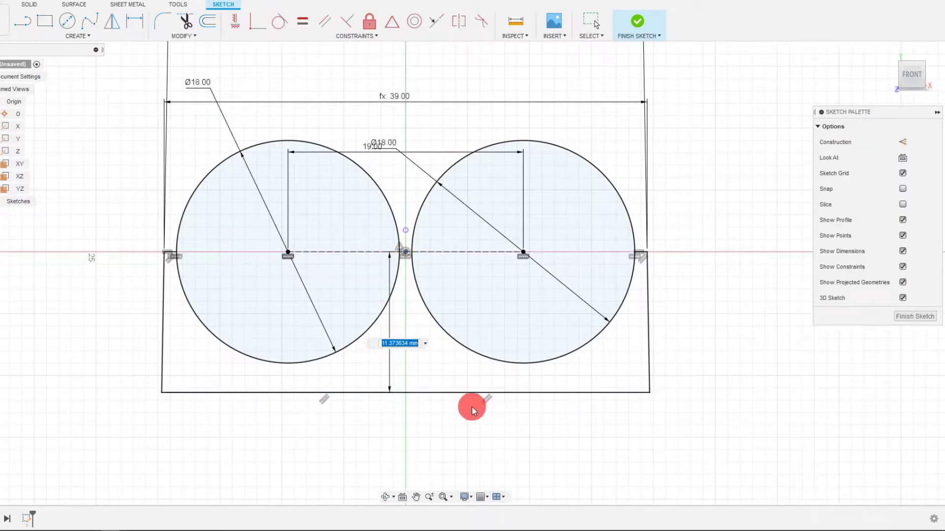
pyautogui.write('10')
pyautogui.press('Return')
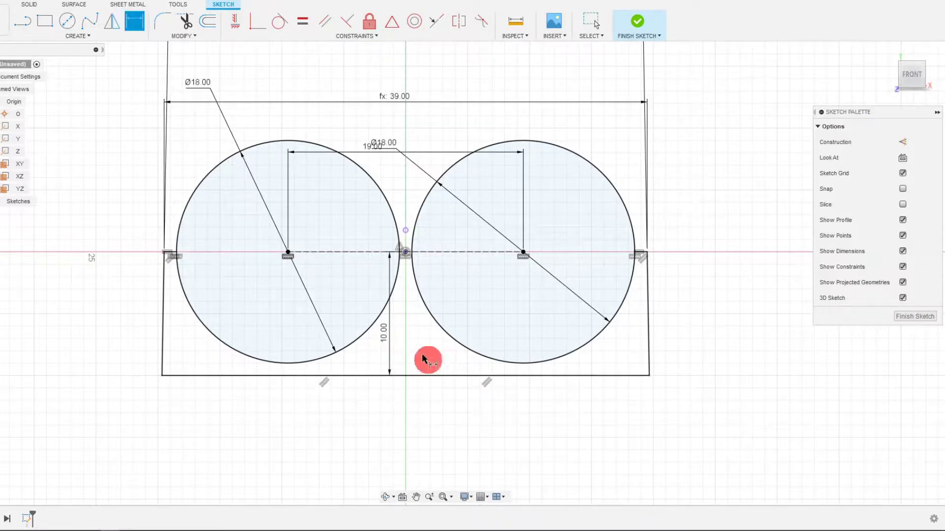
# Change the distance between the origin and the bottom line to 11 mm and finish the sketch.
pyautogui.doubleClick(384, 333)
pyautogui.write('11')
pyautogui.press('Return')
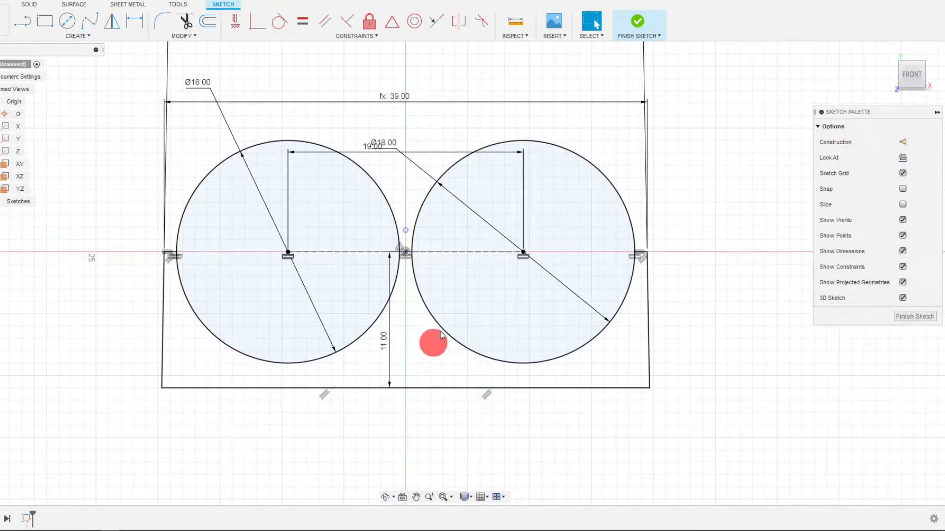
pyautogui.click(638, 25)
# Reopen the profile sketch, bridge the gap between the two circles with a short horizontal line through the origin, and finish the sketch.
pyautogui.click(528, 196)
pyautogui.scroll(-2, 527, 196)
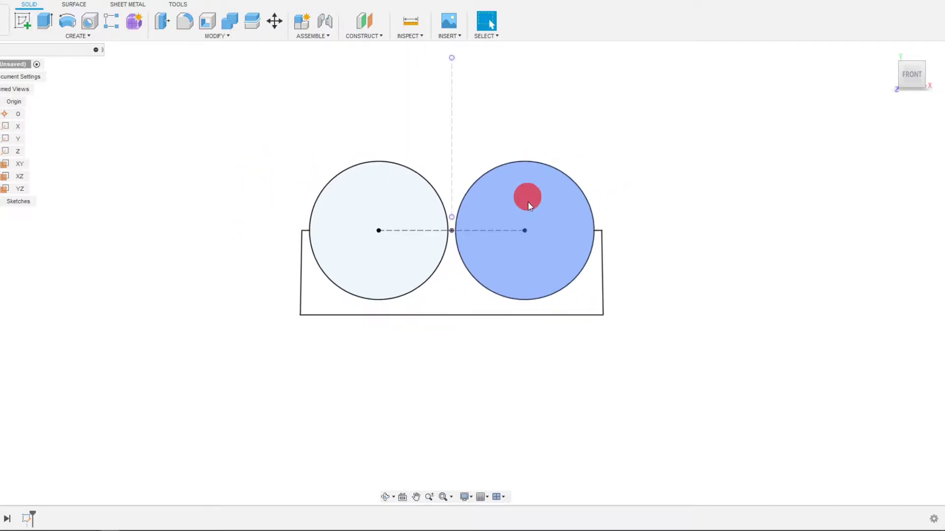
pyautogui.scroll(1, 512, 249)
pyautogui.scroll(2, 444, 243)
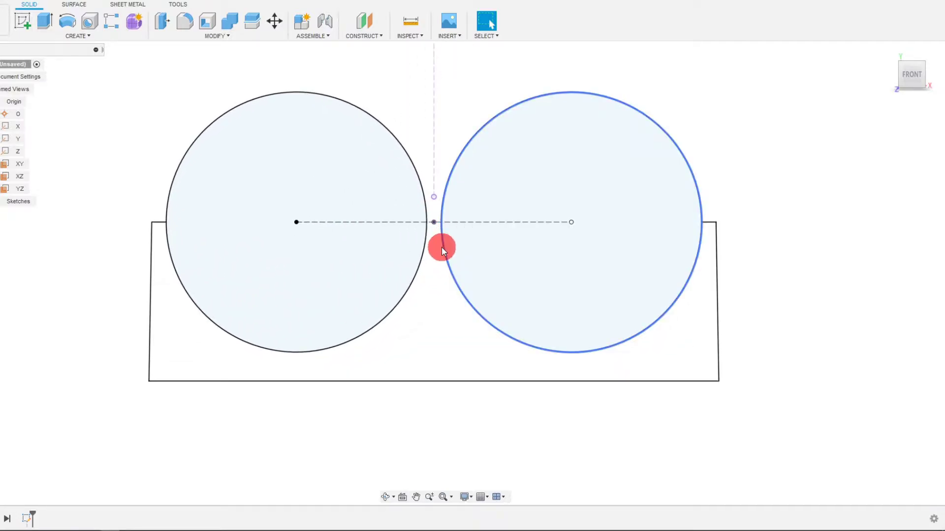
pyautogui.click(442, 246)
pyautogui.doubleClick(24, 520)
pyautogui.scroll(3, 433, 241)
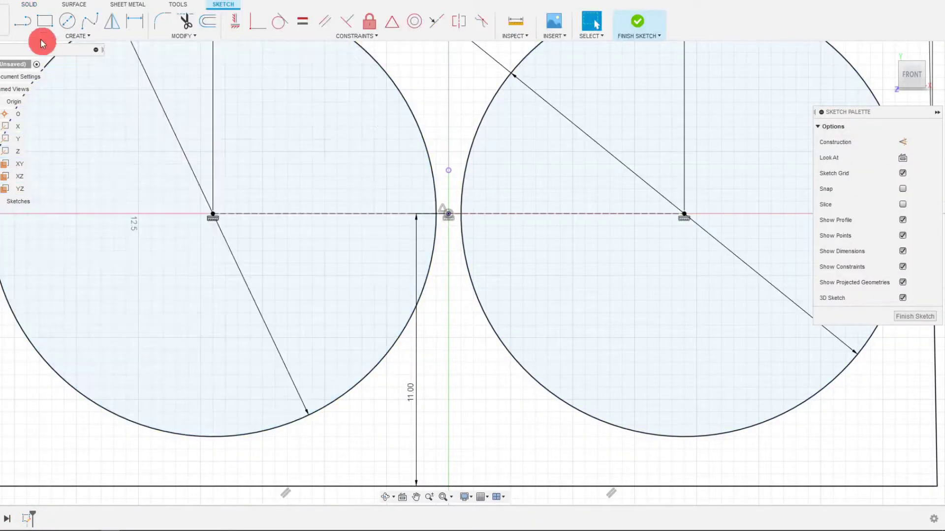
pyautogui.click(27, 21)
pyautogui.scroll(3, 479, 183)
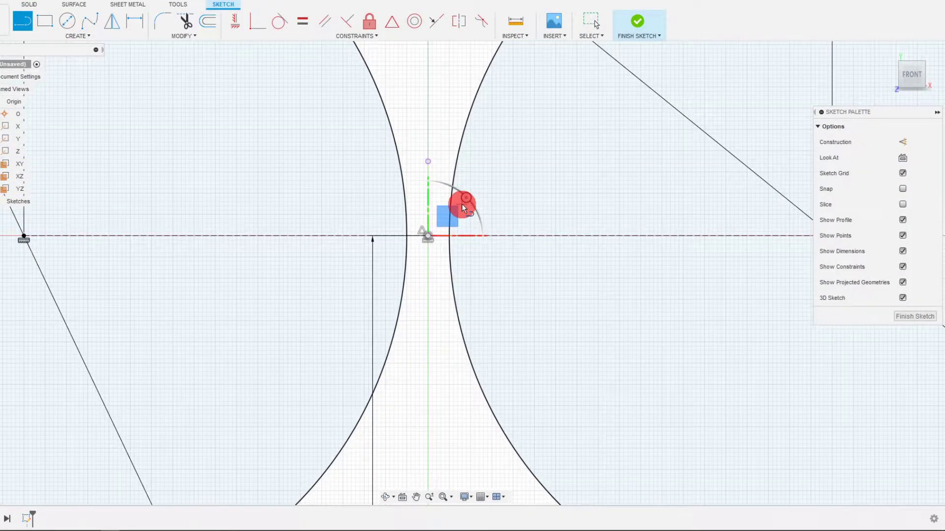
pyautogui.click(407, 236)
pyautogui.click(450, 236)
pyautogui.press('Escape')
pyautogui.scroll(-5, 457, 241)
pyautogui.click(638, 22)
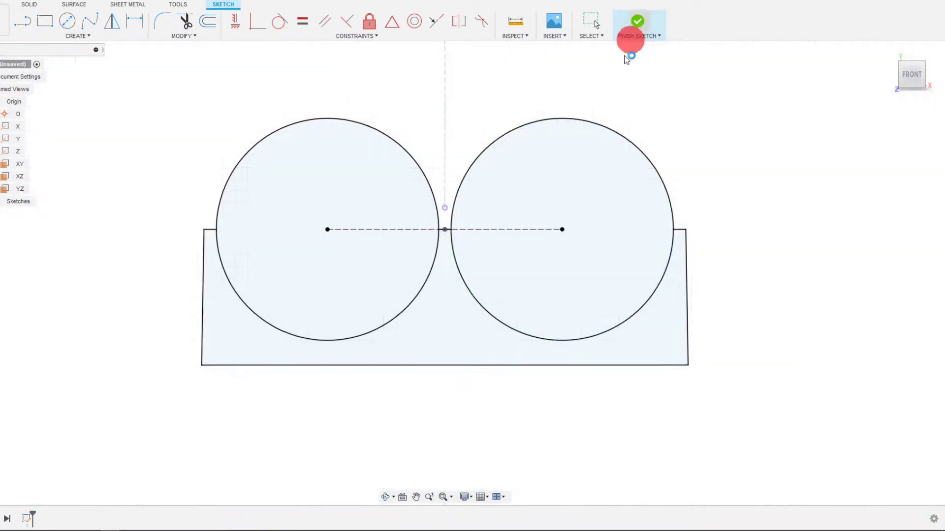
# Extrude the body profile below the circles symmetrically as a new body, with a whole-length distance of 65 mm.
pyautogui.scroll(1, 440, 347)
pyautogui.scroll(-3, 226, 272)
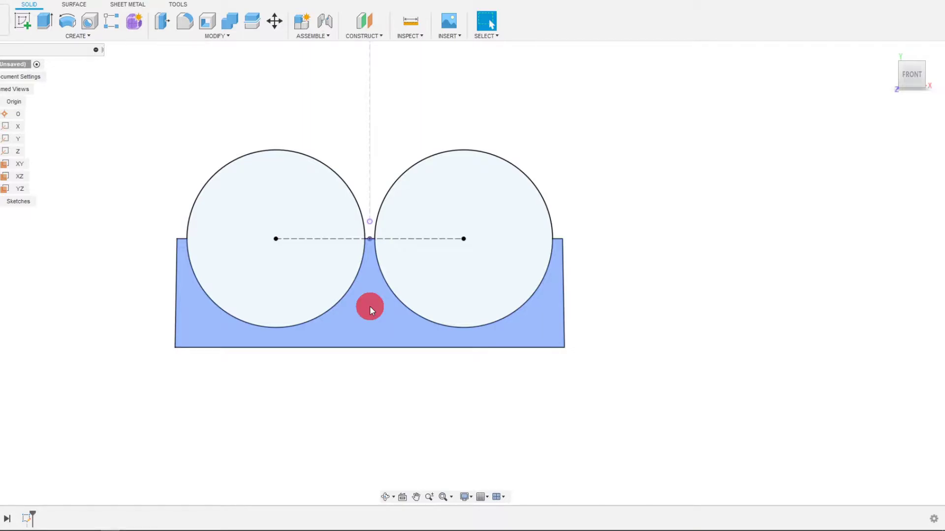
pyautogui.click(45, 21)
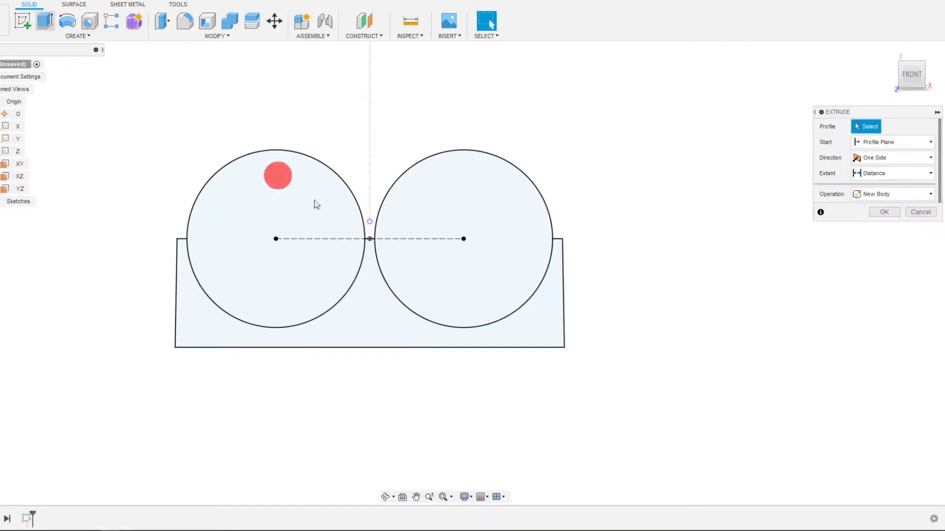
pyautogui.click(370, 293)
pyautogui.scroll(-4, 367, 291)
pyautogui.moveTo(914, 69); pyautogui.dragTo(605, 243)
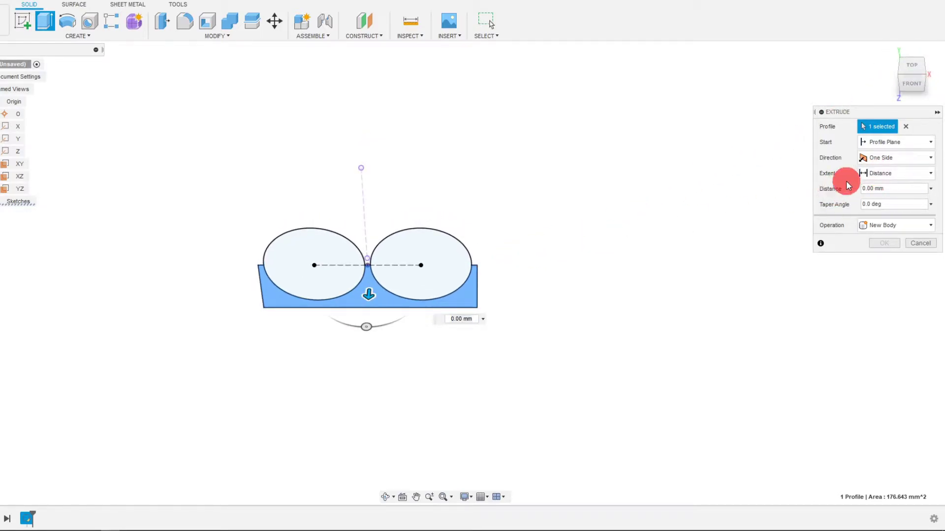
pyautogui.click(869, 157)
pyautogui.click(881, 198)
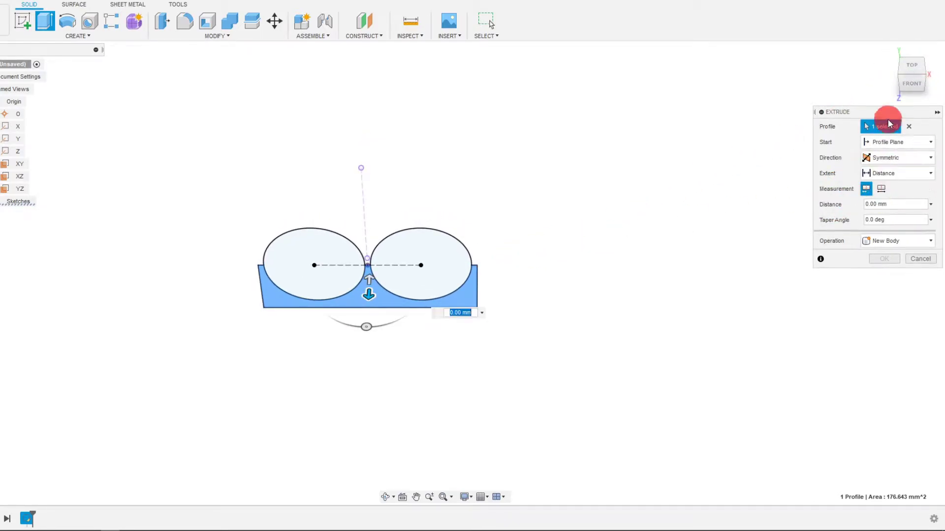
pyautogui.moveTo(888, 117); pyautogui.dragTo(659, 130)
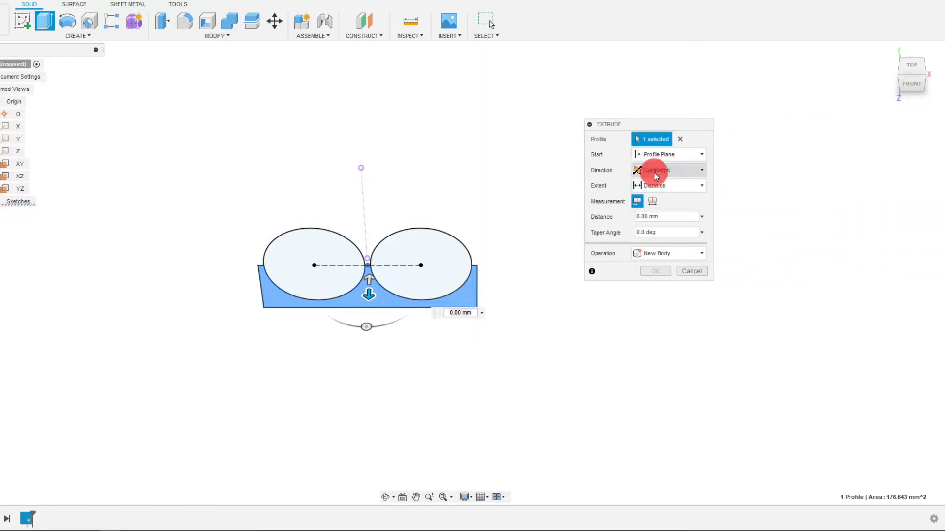
pyautogui.click(653, 202)
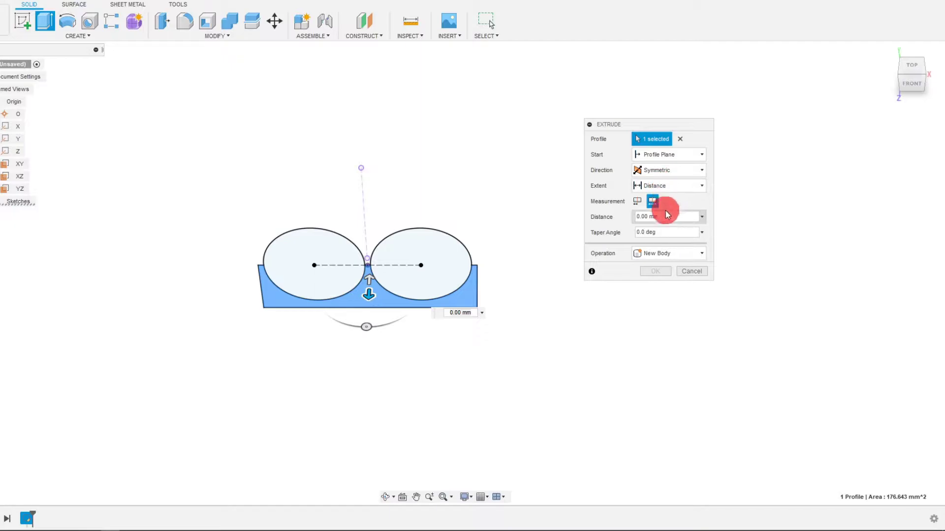
pyautogui.moveTo(670, 214); pyautogui.dragTo(603, 221)
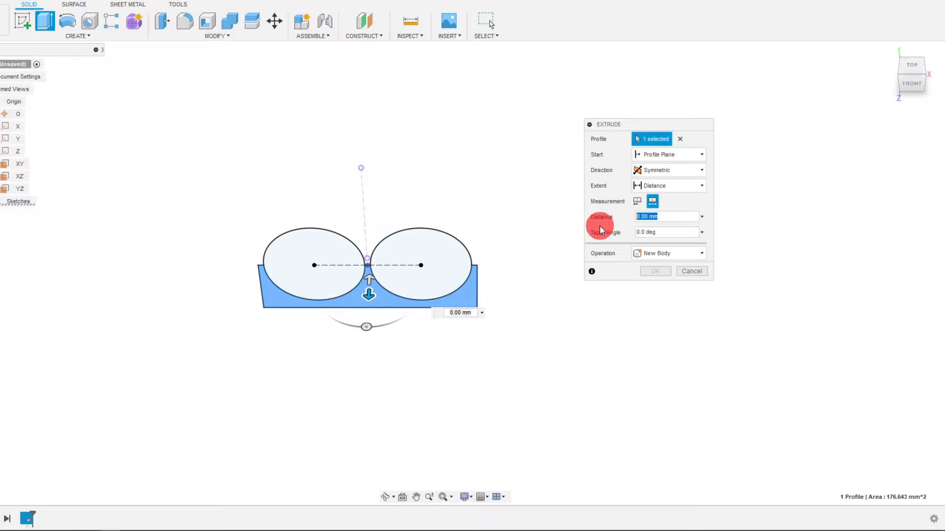
pyautogui.press('Return')
pyautogui.scroll(-2, 465, 212)
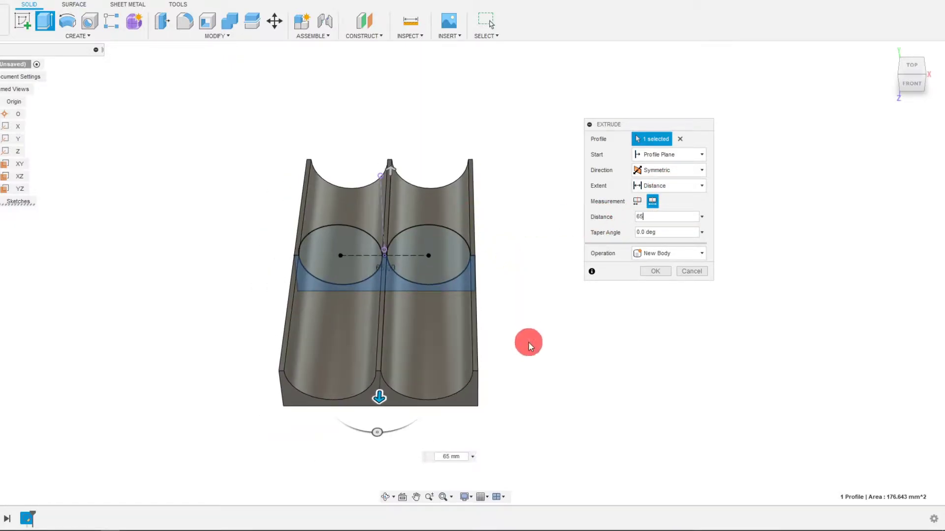
pyautogui.click(651, 275)
pyautogui.keyDown('shift'); pyautogui.moveTo(610, 308); pyautogui.dragTo(609, 307, button='middle'); pyautogui.keyUp('shift')
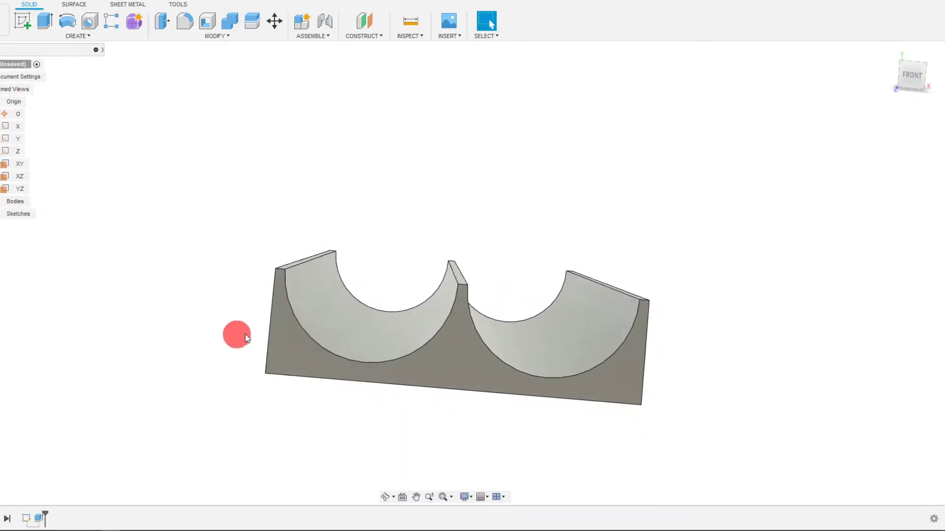
pyautogui.click(359, 326)
pyautogui.click(533, 323)
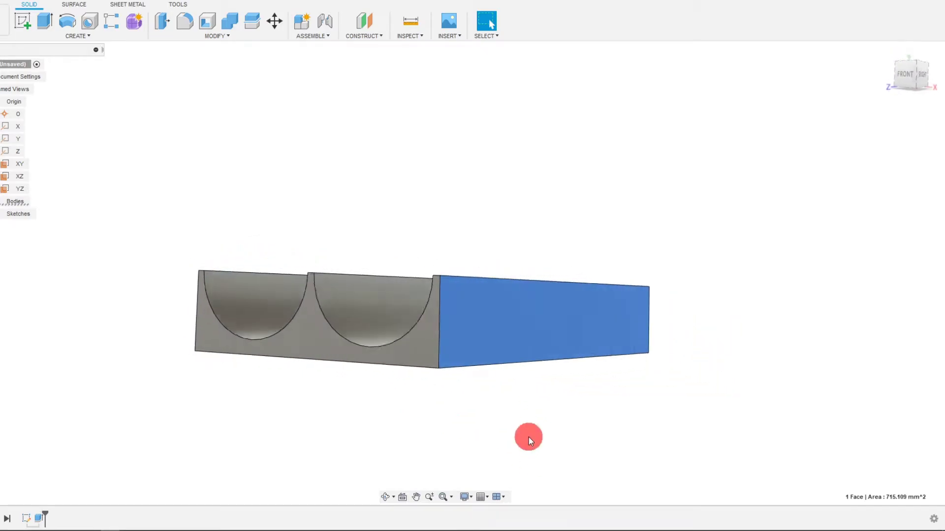
pyautogui.click(529, 437)
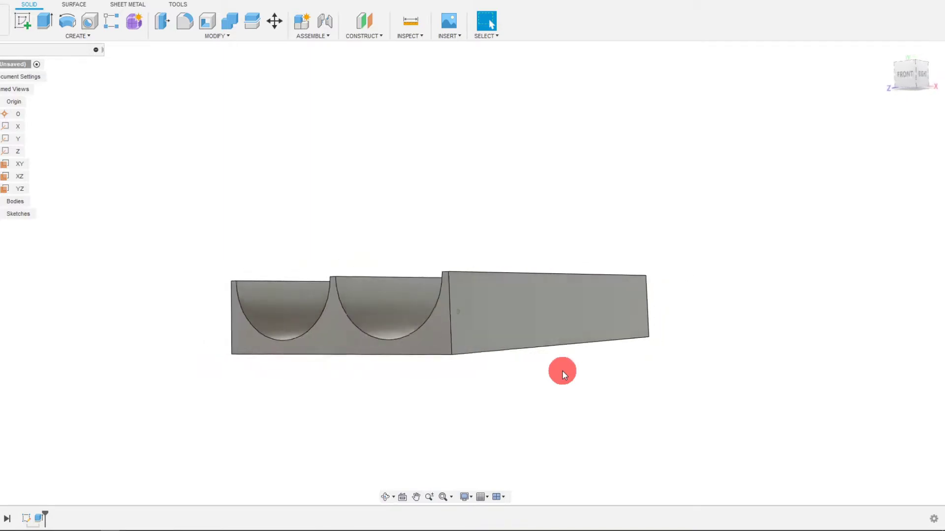
pyautogui.click(360, 346)
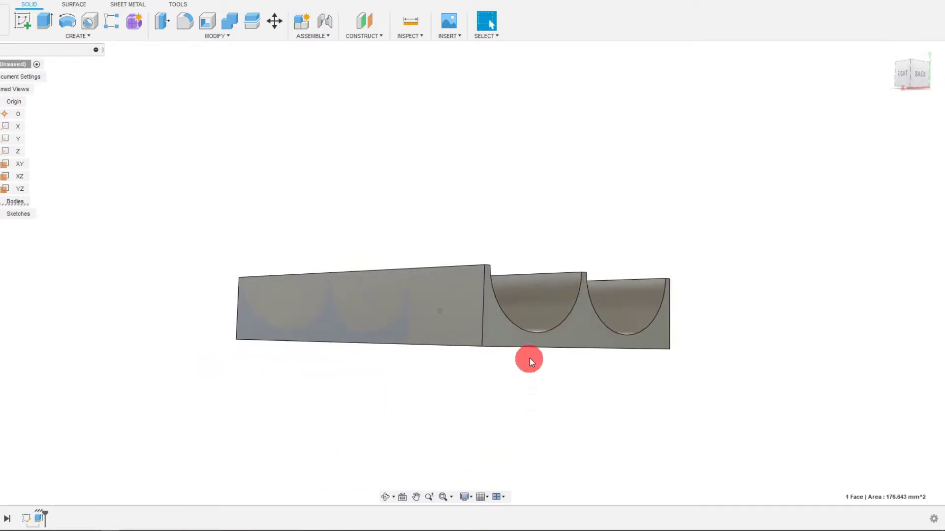
pyautogui.click(484, 417)
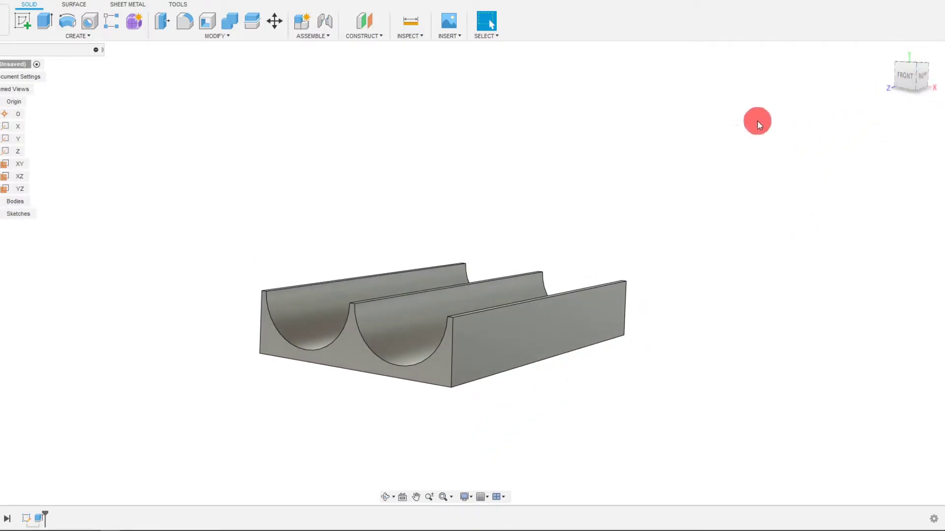
# Start a Draft with the body's underside as the parting plane and the front end face at an angle of -1 degree.
pyautogui.click(216, 36)
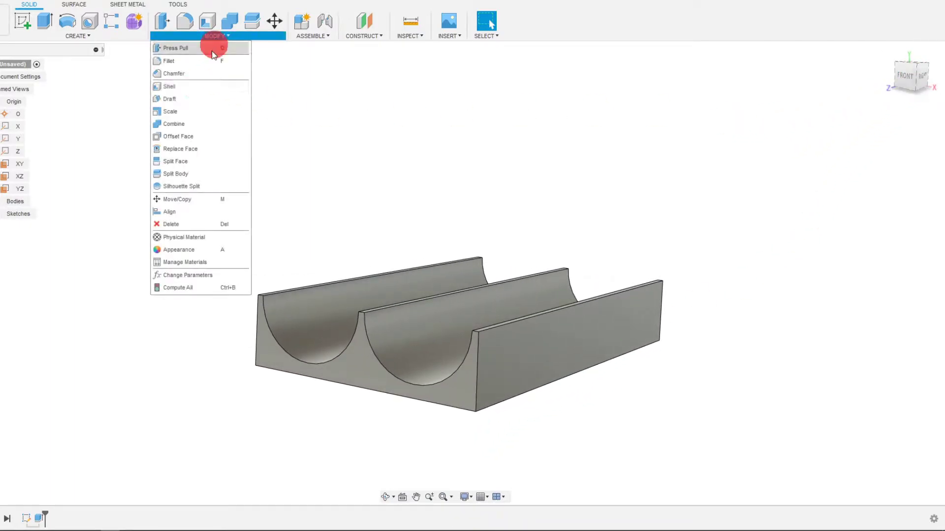
pyautogui.click(196, 99)
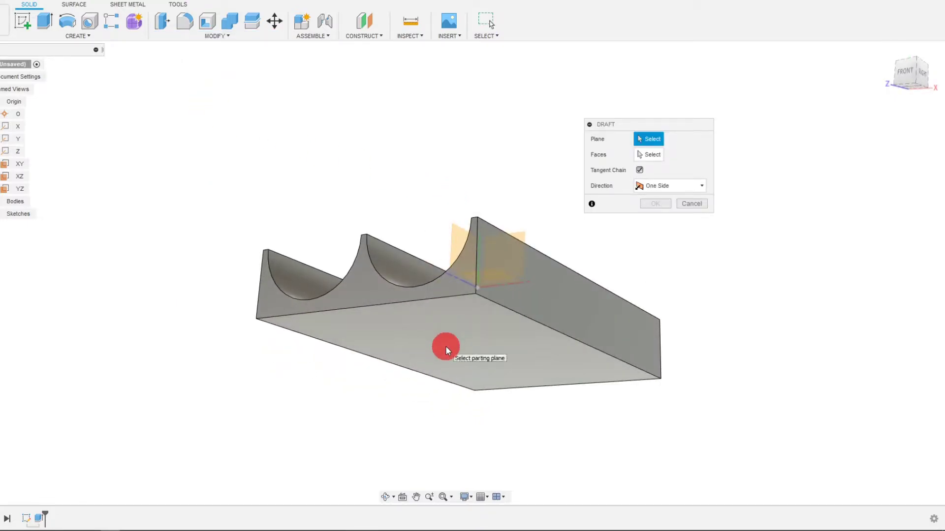
pyautogui.click(445, 350)
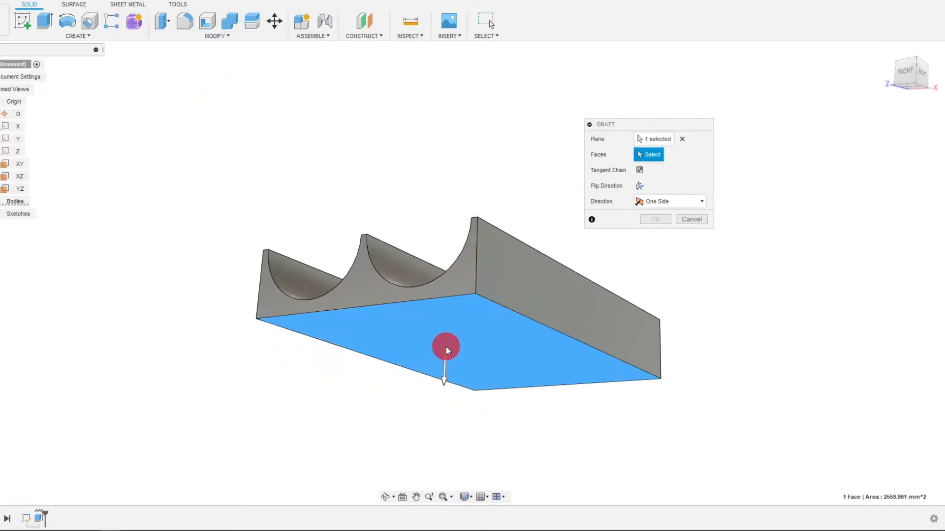
pyautogui.click(365, 357)
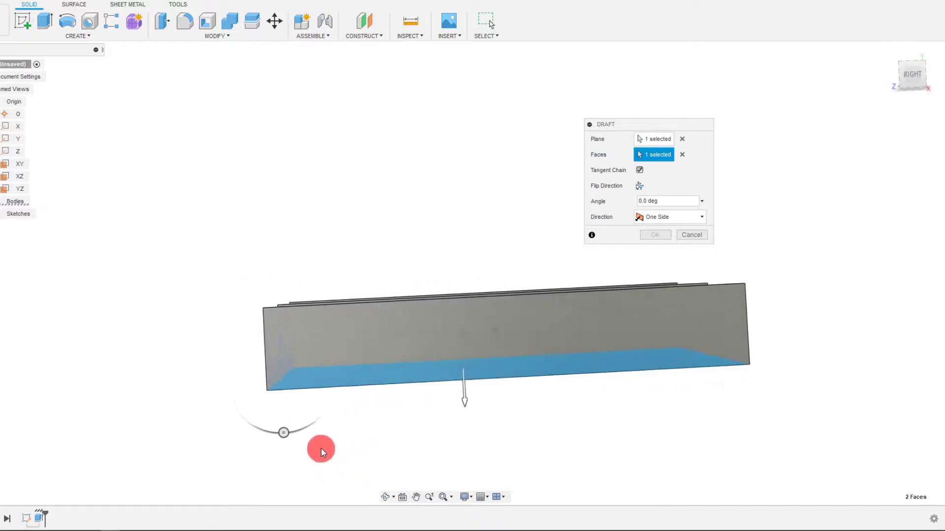
pyautogui.moveTo(302, 439); pyautogui.dragTo(297, 436)
pyautogui.write('-1')
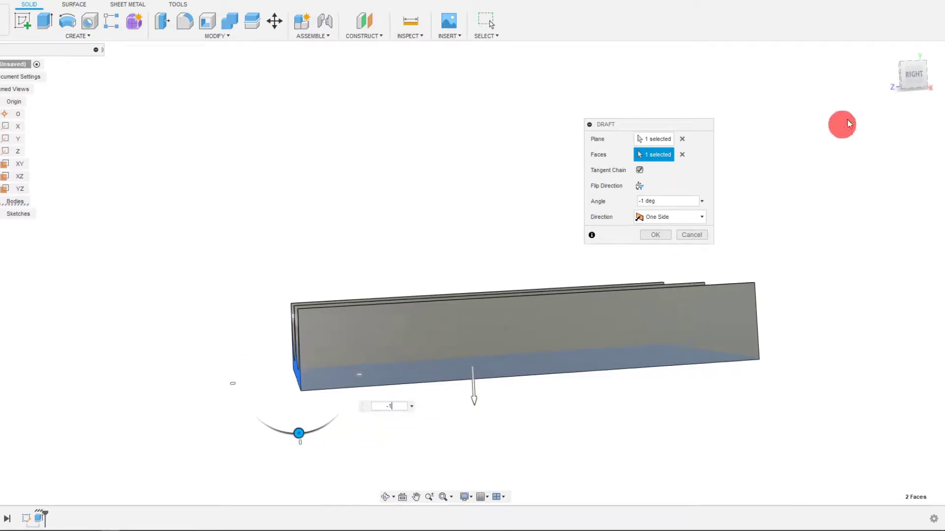
# Set the camera to orthographic and apply the -1 degree draft to the front end face.
pyautogui.click(915, 74)
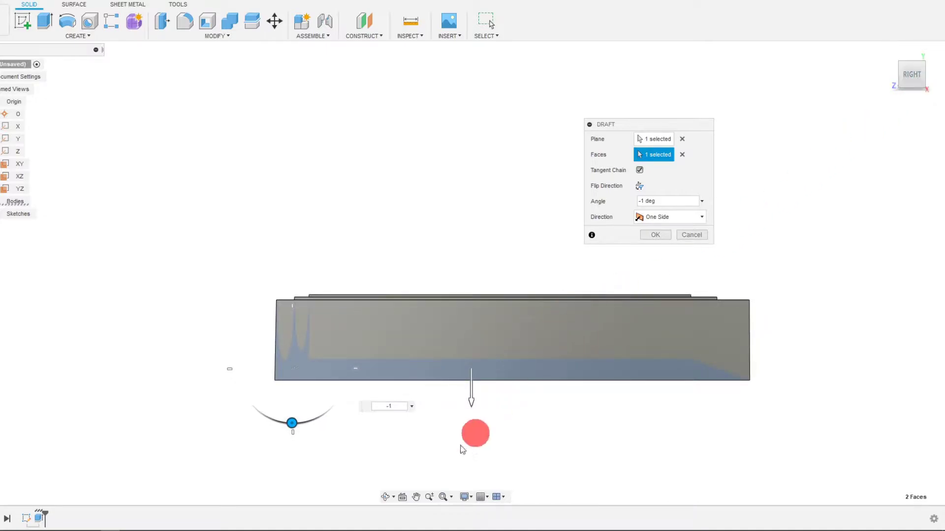
pyautogui.click(473, 501)
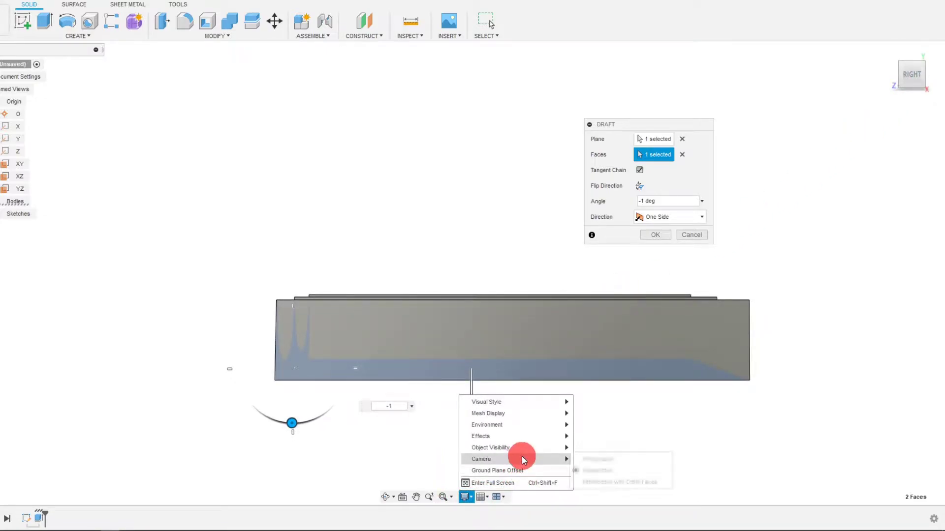
pyautogui.click(598, 471)
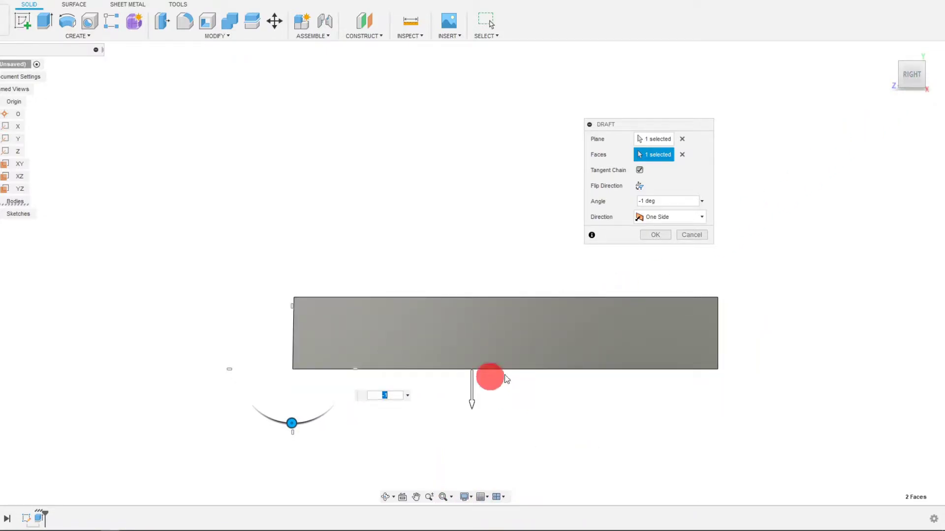
pyautogui.click(657, 233)
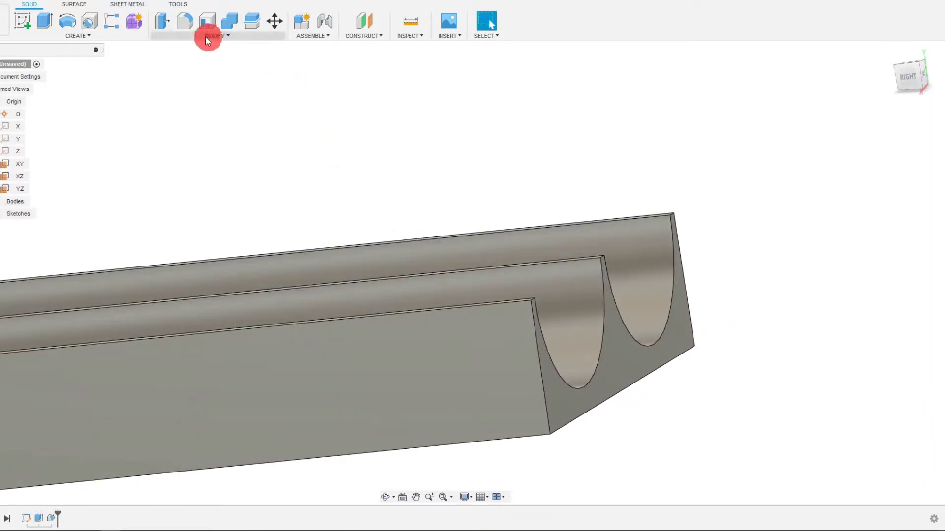
# Draft the opposite end face by -1 degree, using the body's underside as the parting plane.
pyautogui.click(175, 39)
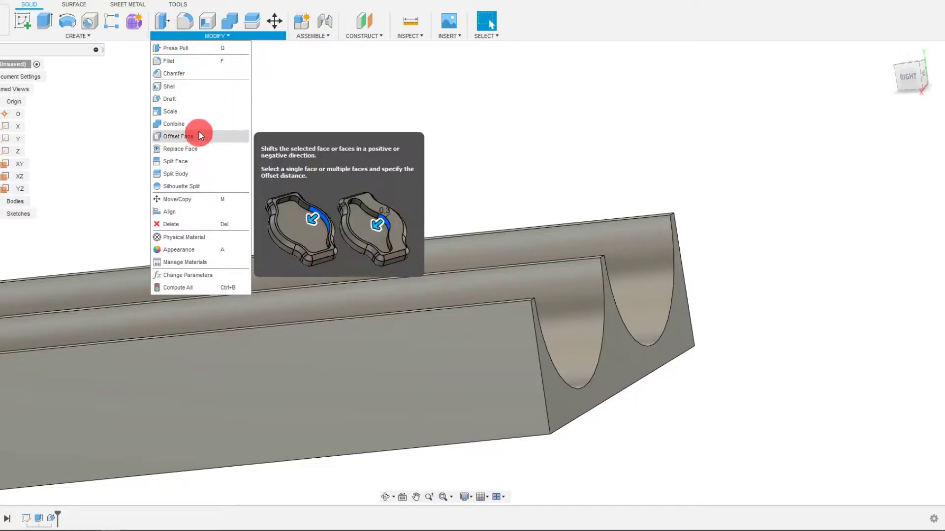
pyautogui.click(198, 99)
pyautogui.keyDown('shift'); pyautogui.moveTo(616, 329); pyautogui.dragTo(847, 249, button='middle'); pyautogui.keyUp('shift')
pyautogui.click(611, 387)
pyautogui.click(616, 299)
pyautogui.click(904, 79)
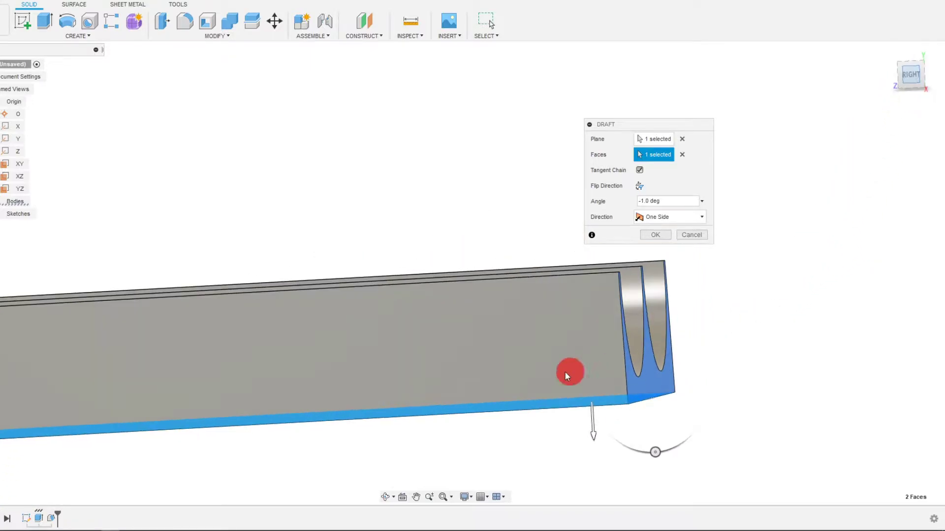
pyautogui.scroll(-2, 743, 320)
pyautogui.click(655, 235)
# Shell the body through its underside with a 1.5 mm inside thickness.
pyautogui.keyDown('shift'); pyautogui.moveTo(660, 239); pyautogui.dragTo(453, 332, button='middle'); pyautogui.keyUp('shift')
pyautogui.click(453, 332)
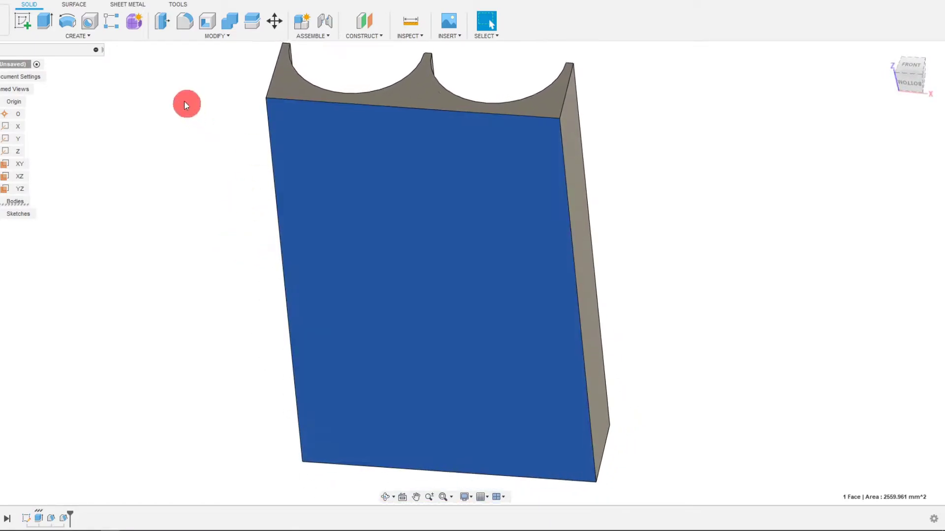
pyautogui.scroll(1, 184, 101)
pyautogui.click(206, 23)
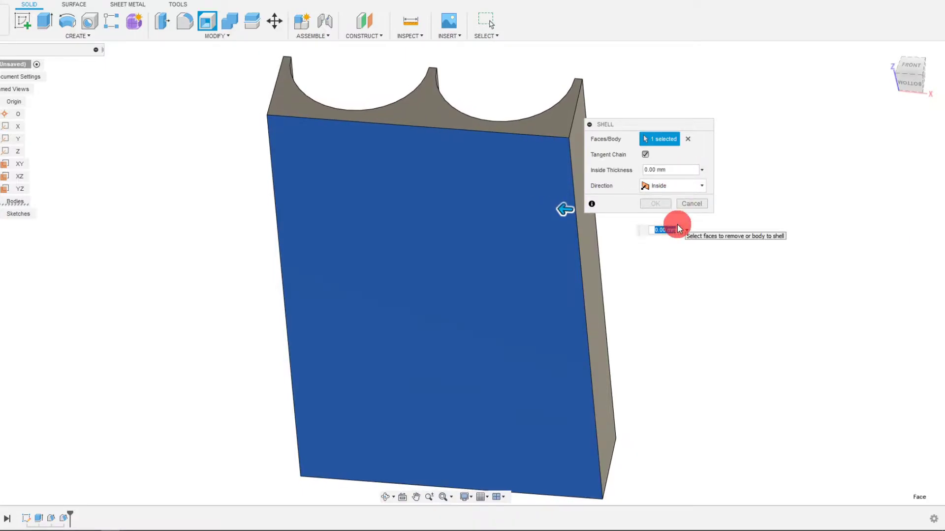
pyautogui.write('1.5')
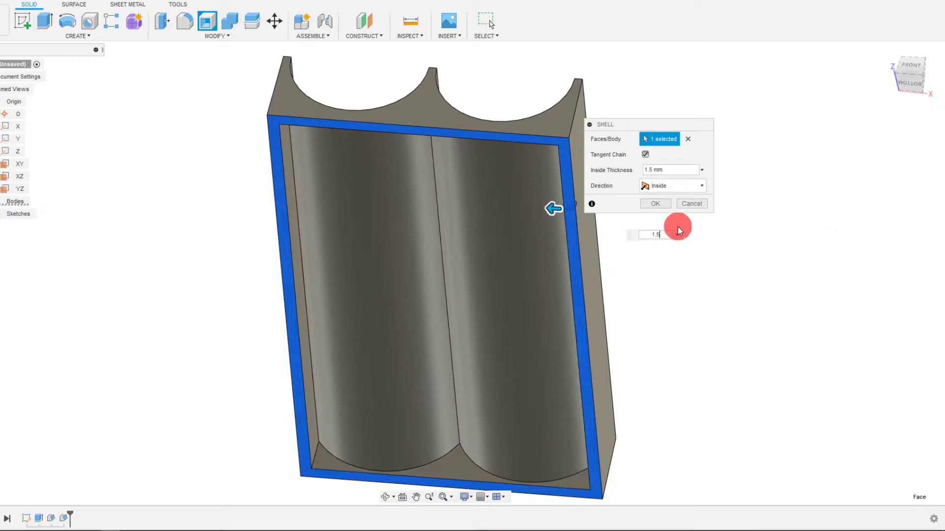
pyautogui.click(658, 204)
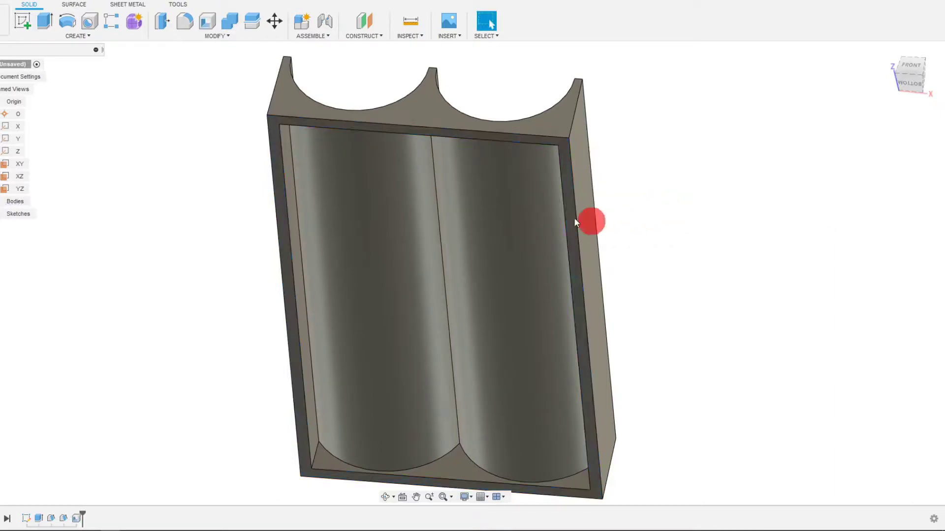
# Start a Fillet and select the cavity's inside edges along the channels, side walls and ends, plus one outside corner edge.
pyautogui.scroll(-3, 601, 292)
pyautogui.keyDown('shift'); pyautogui.moveTo(591, 335); pyautogui.dragTo(612, 323, button='middle'); pyautogui.keyUp('shift')
pyautogui.click(188, 21)
pyautogui.keyDown('shift'); pyautogui.moveTo(458, 182); pyautogui.dragTo(529, 224, button='middle'); pyautogui.keyUp('shift')
pyautogui.click(530, 222)
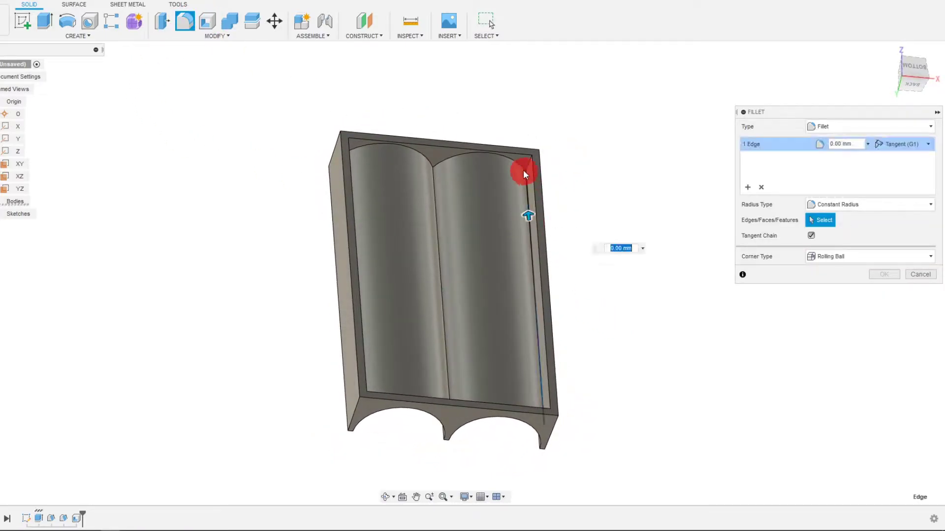
pyautogui.click(424, 156)
pyautogui.click(435, 187)
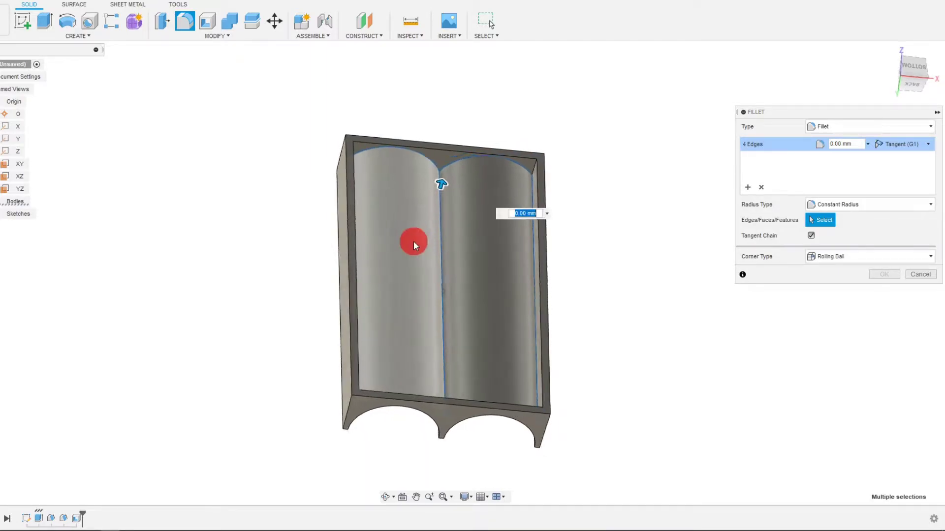
pyautogui.keyDown('shift'); pyautogui.moveTo(413, 242); pyautogui.dragTo(424, 199, button='middle'); pyautogui.keyUp('shift')
pyautogui.keyDown('shift'); pyautogui.moveTo(402, 267); pyautogui.dragTo(834, 165, button='middle'); pyautogui.keyUp('shift')
pyautogui.click(355, 249)
pyautogui.click(365, 261)
pyautogui.click(363, 258)
pyautogui.click(376, 233)
pyautogui.click(328, 303)
pyautogui.click(282, 438)
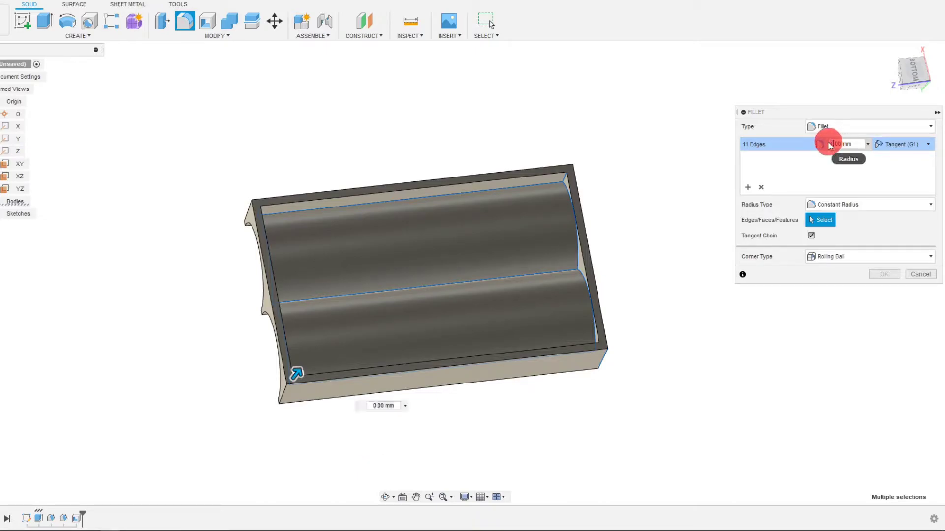
# Try fillet radii of 1 mm and 2 mm on the selected edges, set the radius to 0.5 mm and apply the fillet.
pyautogui.write('1')
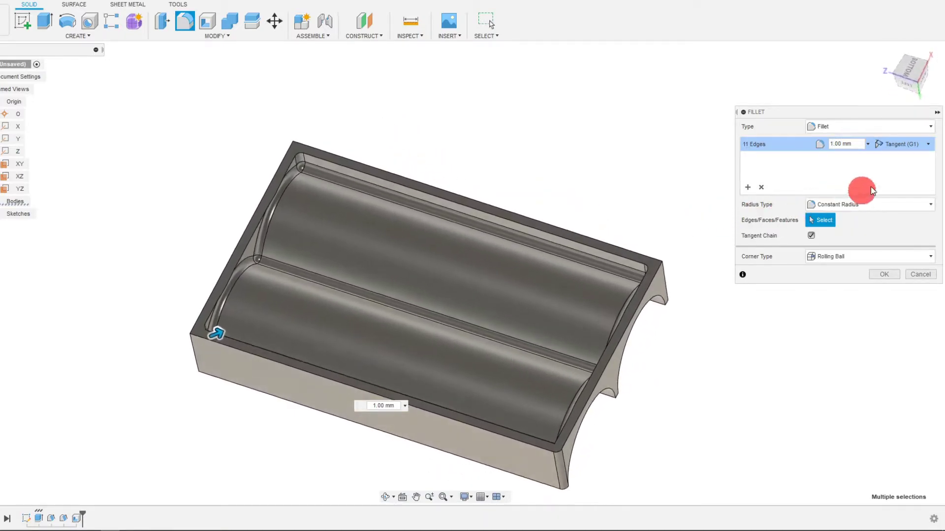
pyautogui.press('BackSpace')
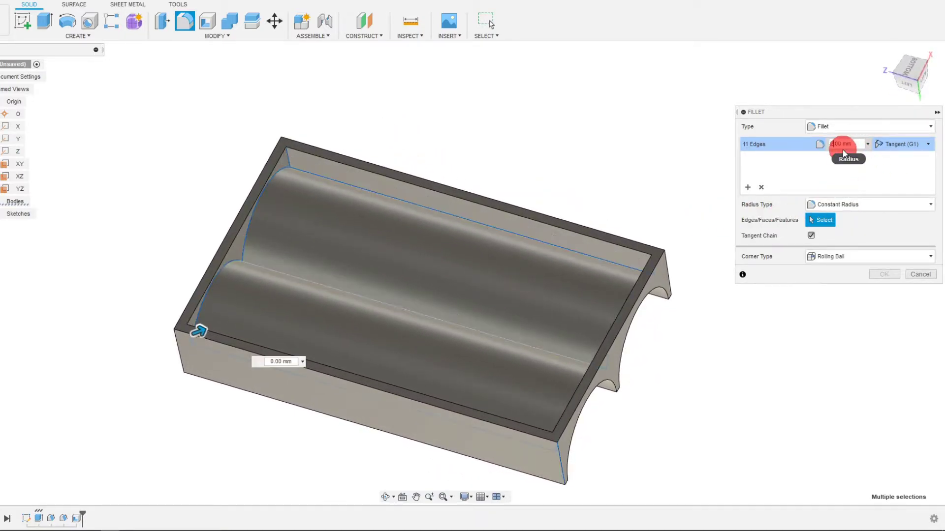
pyautogui.write('2')
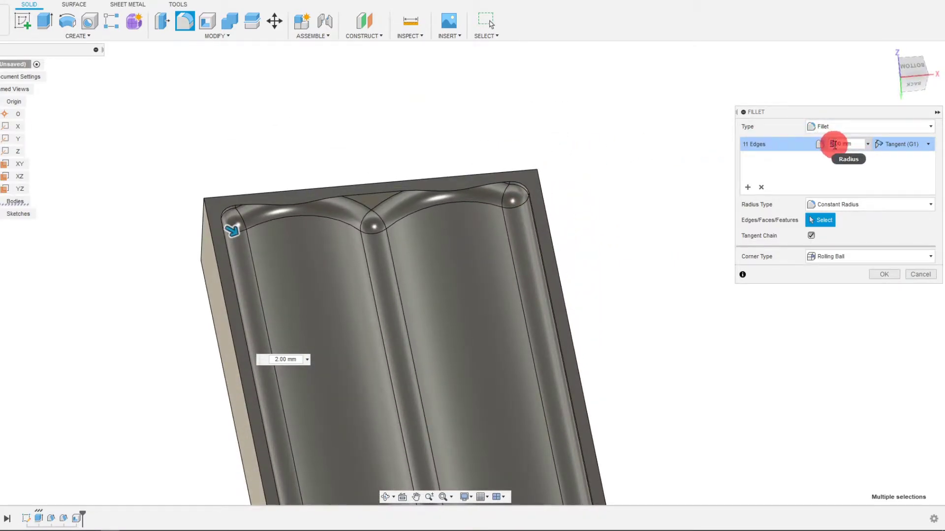
pyautogui.write('1')
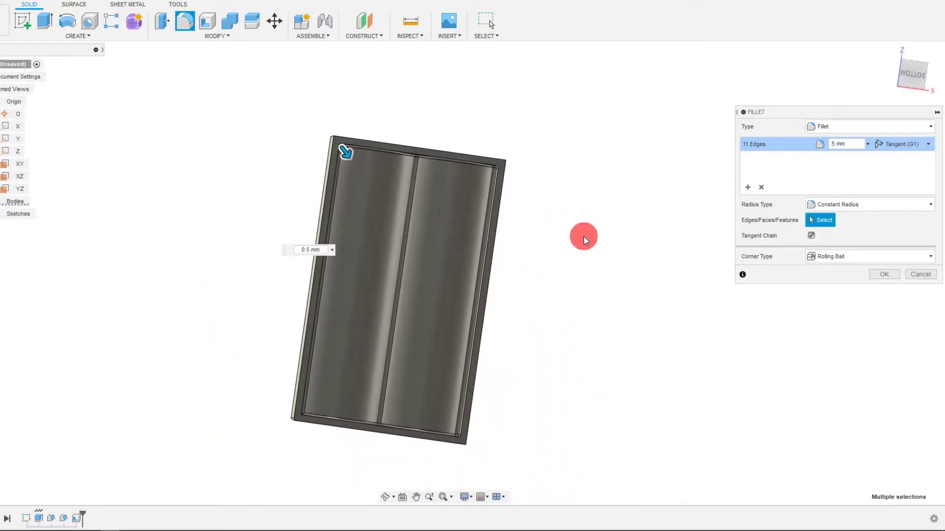
pyautogui.click(884, 274)
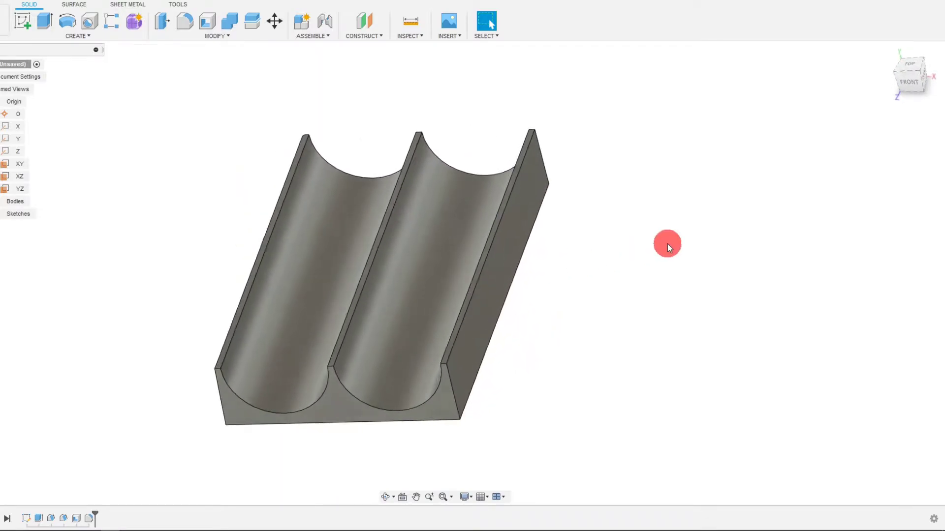
# Create a new sketch on the origin XZ plane and view it squarely from the top.
pyautogui.click(914, 71)
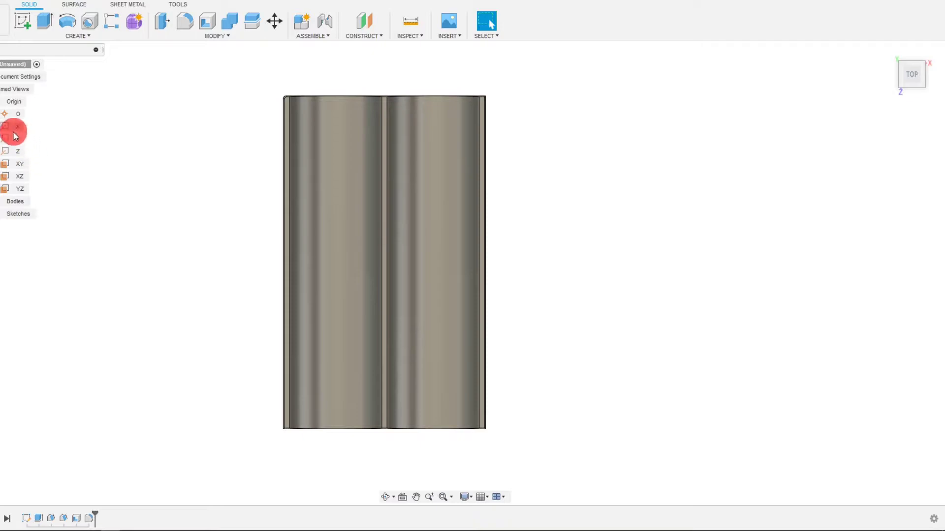
pyautogui.click(18, 179)
pyautogui.keyDown('shift'); pyautogui.moveTo(396, 290); pyautogui.dragTo(395, 290, button='middle'); pyautogui.keyUp('shift')
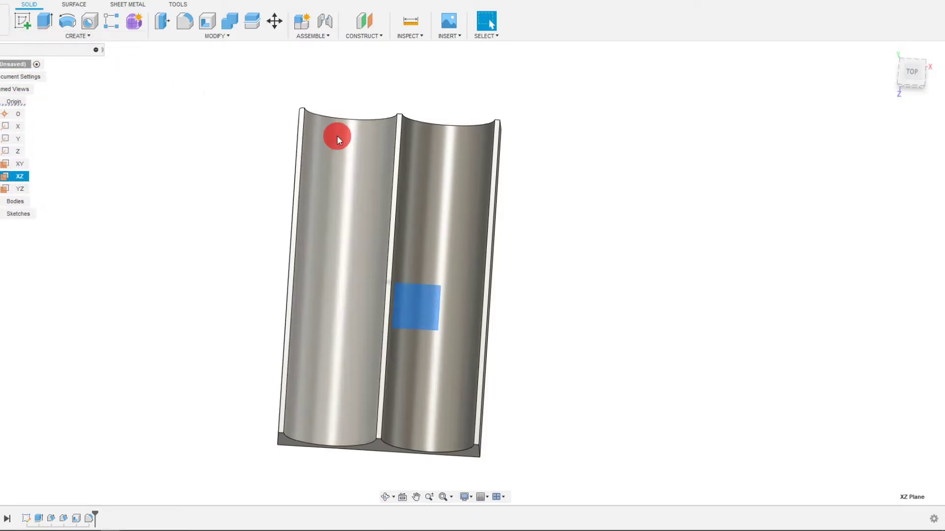
pyautogui.keyDown('shift'); pyautogui.moveTo(338, 136); pyautogui.dragTo(342, 106, button='middle'); pyautogui.keyUp('shift')
pyautogui.click(28, 25)
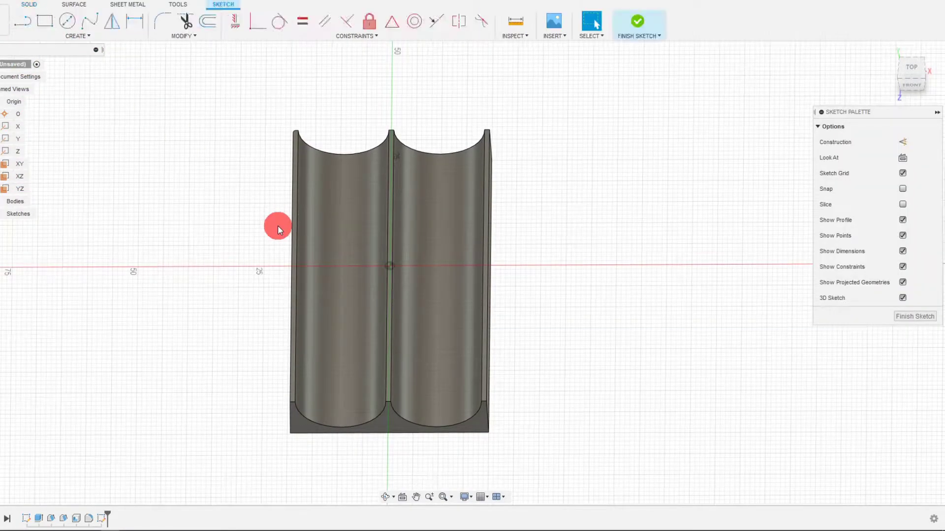
pyautogui.click(912, 73)
# Draw a tall center rectangle inside the left channel, with its center on the horizontal axis.
pyautogui.click(47, 62)
pyautogui.click(74, 36)
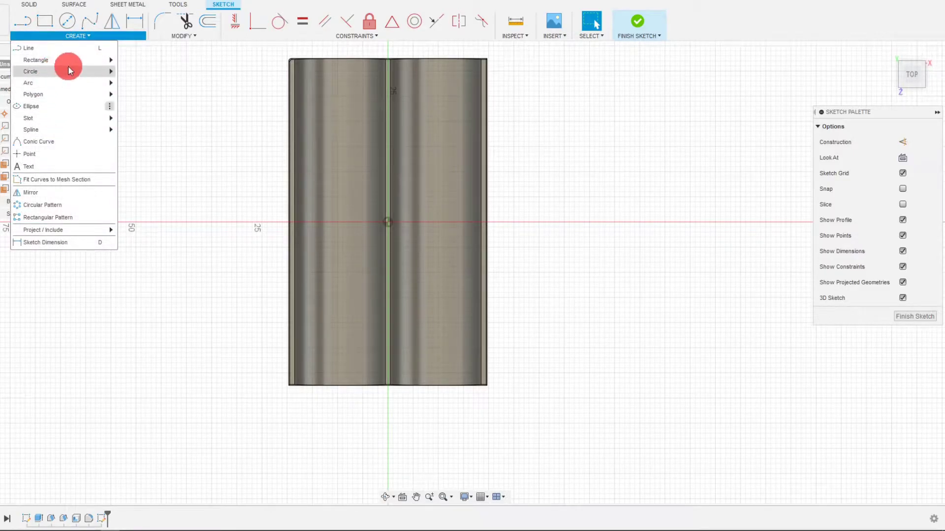
pyautogui.moveTo(69, 60)
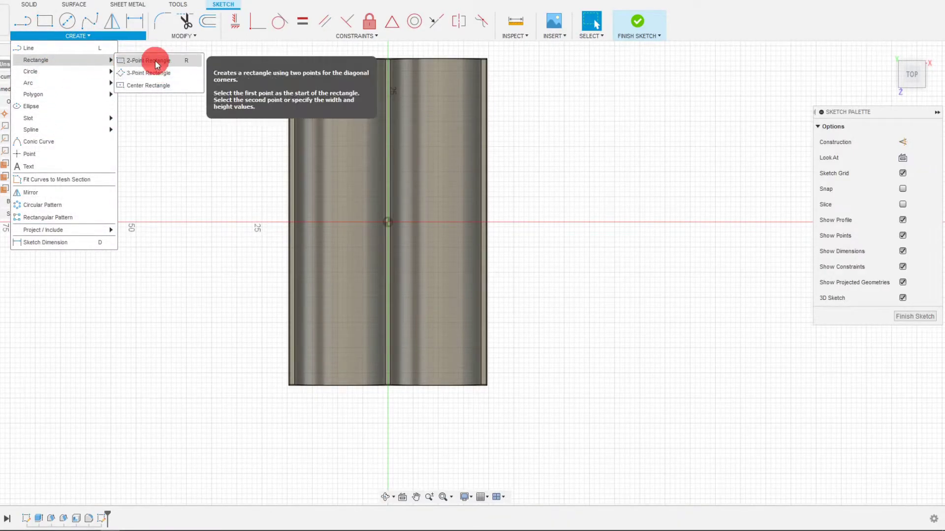
pyautogui.click(147, 85)
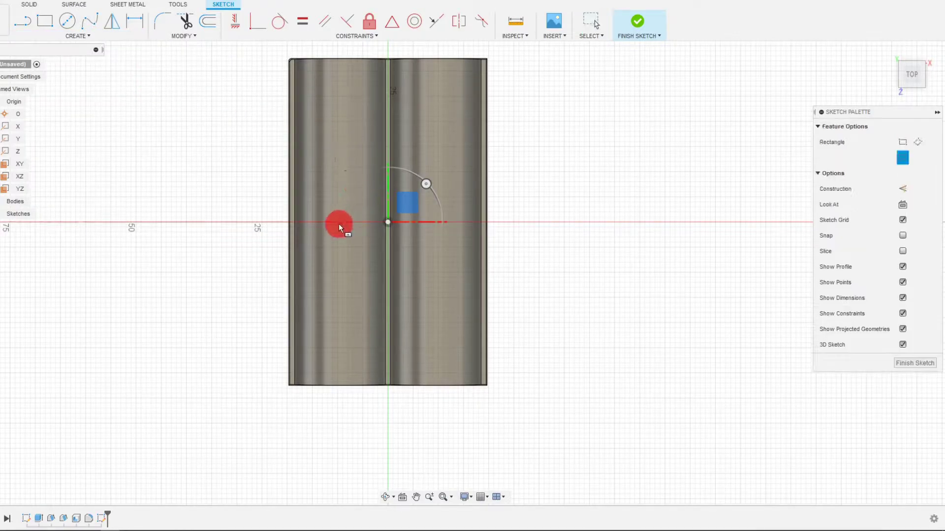
pyautogui.click(342, 222)
pyautogui.click(363, 330)
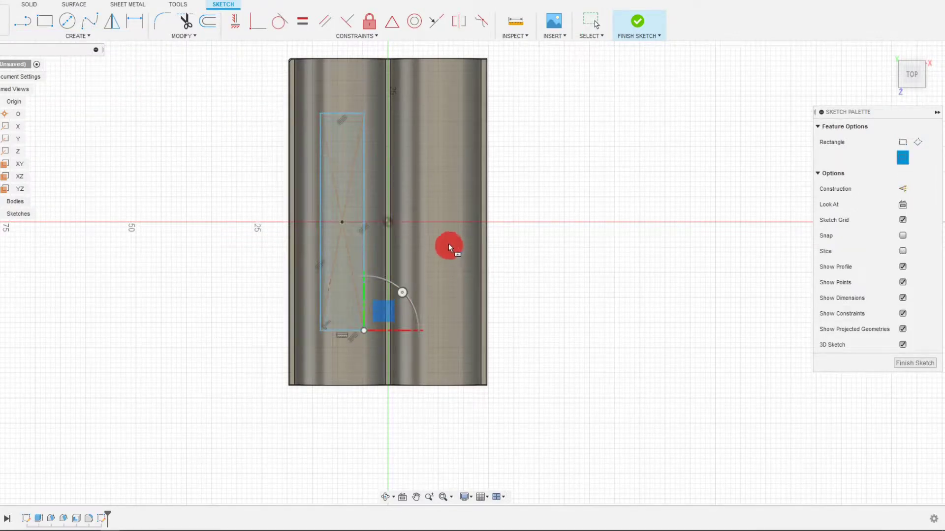
# Draw a second tall center rectangle inside the right channel and try to start an Equal constraint.
pyautogui.click(439, 222)
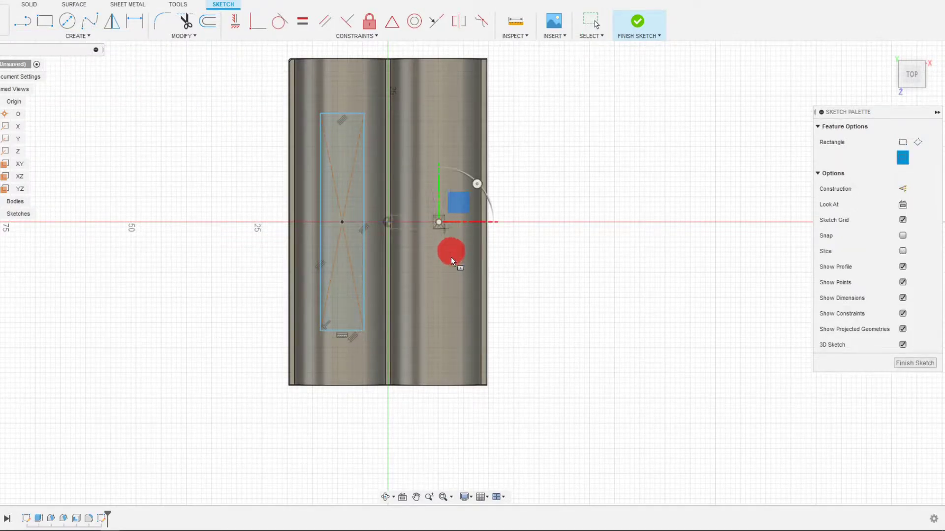
pyautogui.click(466, 330)
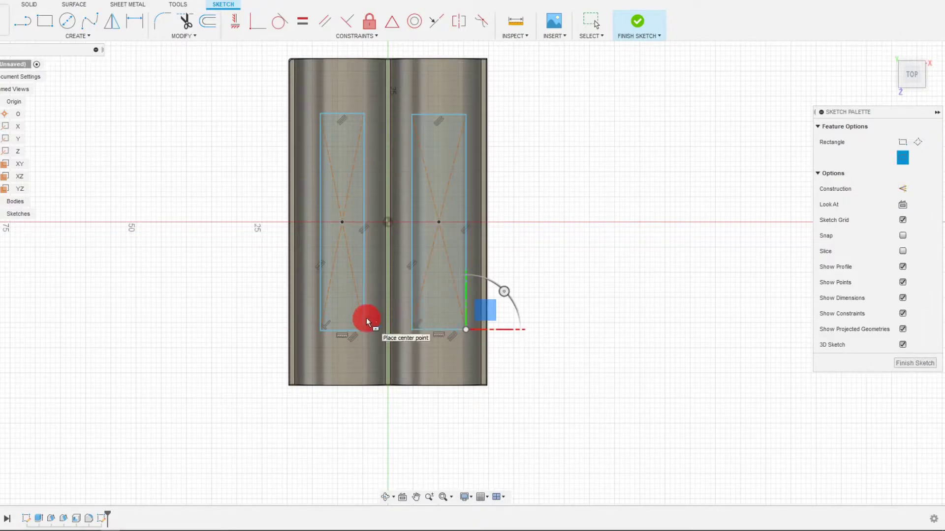
pyautogui.press('Escape')
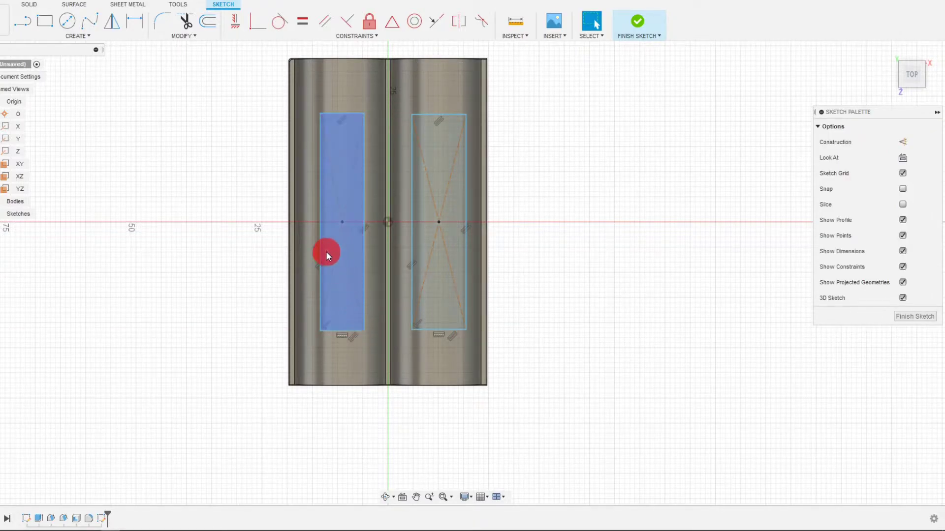
pyautogui.scroll(2, 325, 254)
pyautogui.scroll(-2, 373, 304)
pyautogui.scroll(1, 376, 196)
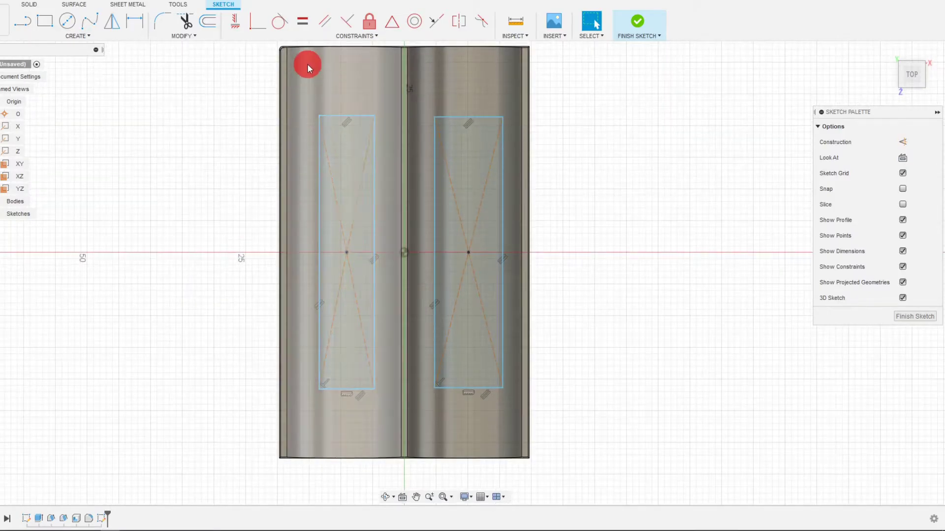
pyautogui.click(302, 22)
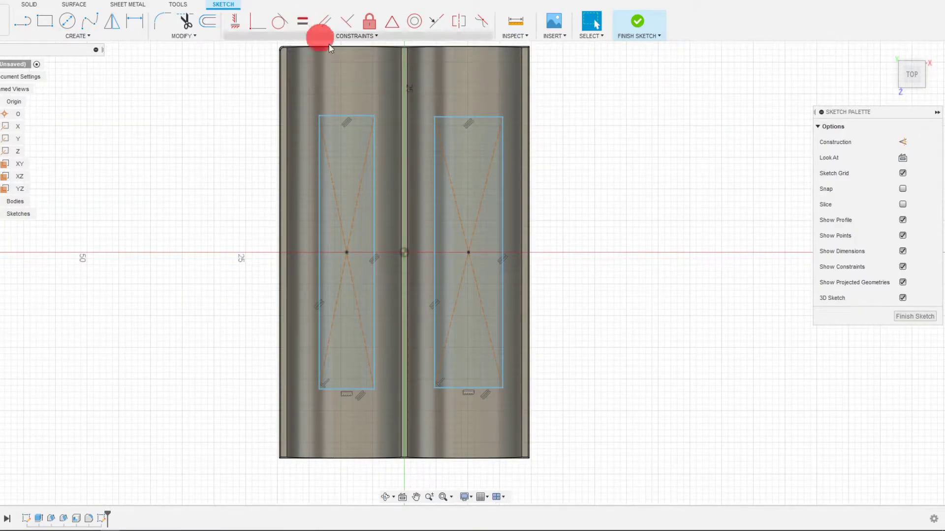
# Delete the rectangle in the right channel.
pyautogui.scroll(-1, 432, 101)
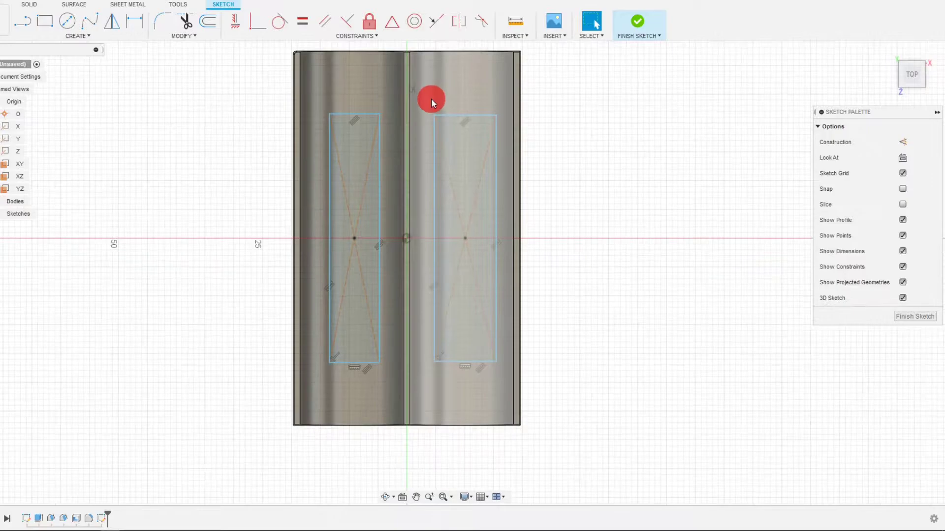
pyautogui.moveTo(431, 98); pyautogui.dragTo(505, 394)
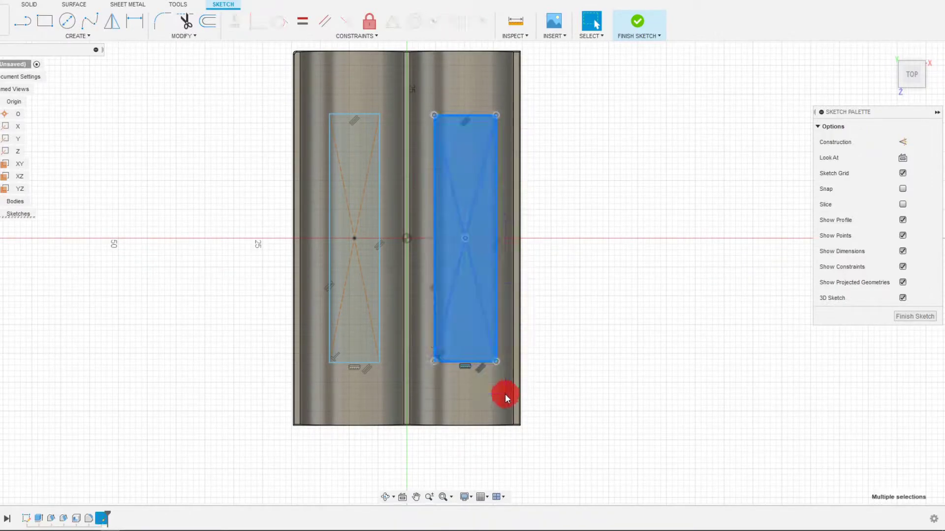
pyautogui.press('Delete')
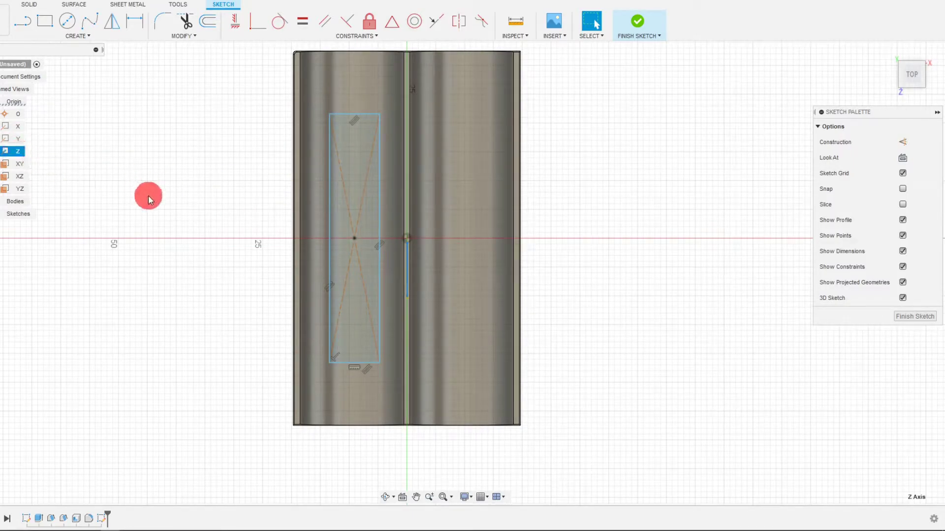
# Project the origin Z axis into the sketch as a linked reference line.
pyautogui.press('p')
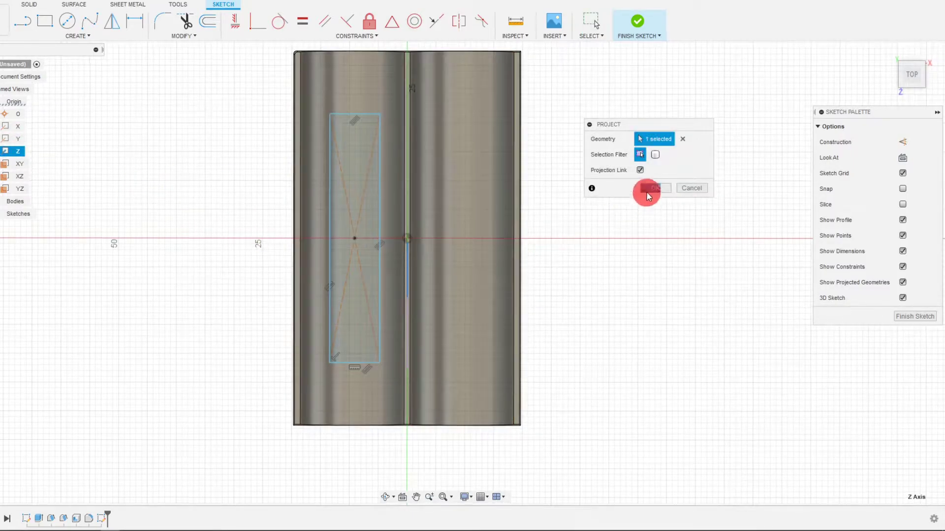
pyautogui.click(650, 192)
pyautogui.click(406, 268)
pyautogui.click(604, 271)
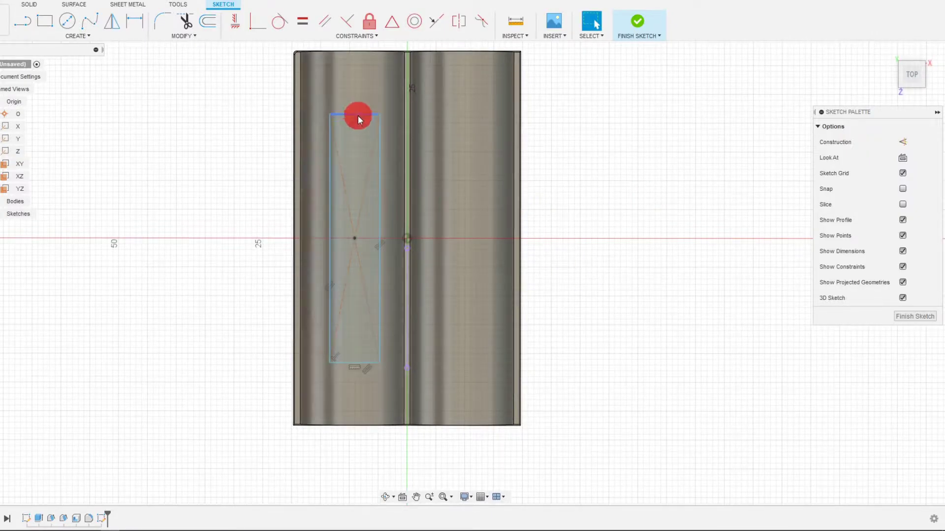
# Dimension the rectangle in the left channel to 40 mm long and 8 mm wide.
pyautogui.press('d')
pyautogui.click(331, 169)
pyautogui.click(255, 217)
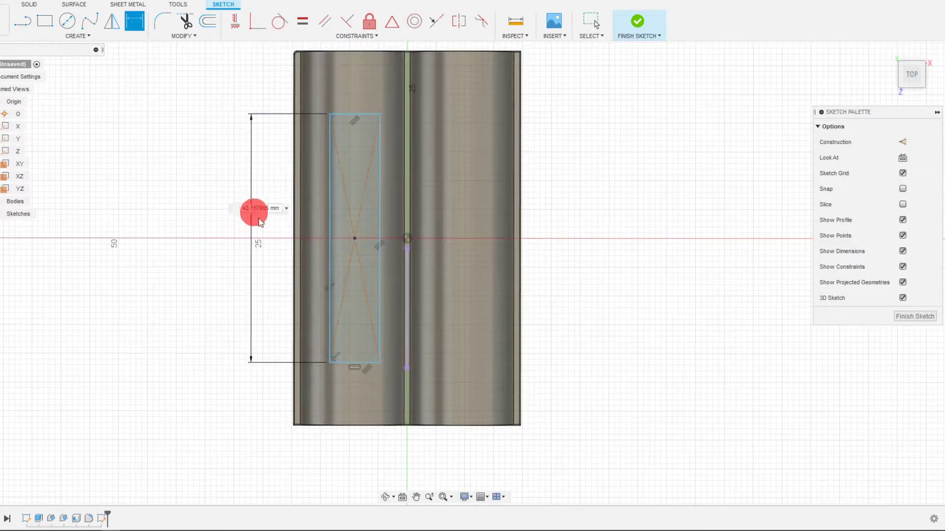
pyautogui.write('40')
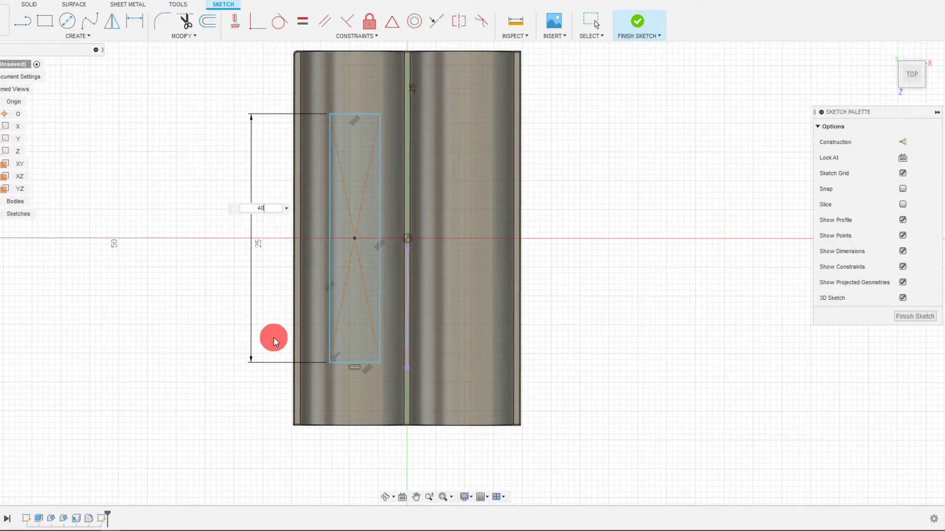
pyautogui.press('Return')
pyautogui.click(361, 137)
pyautogui.click(348, 120)
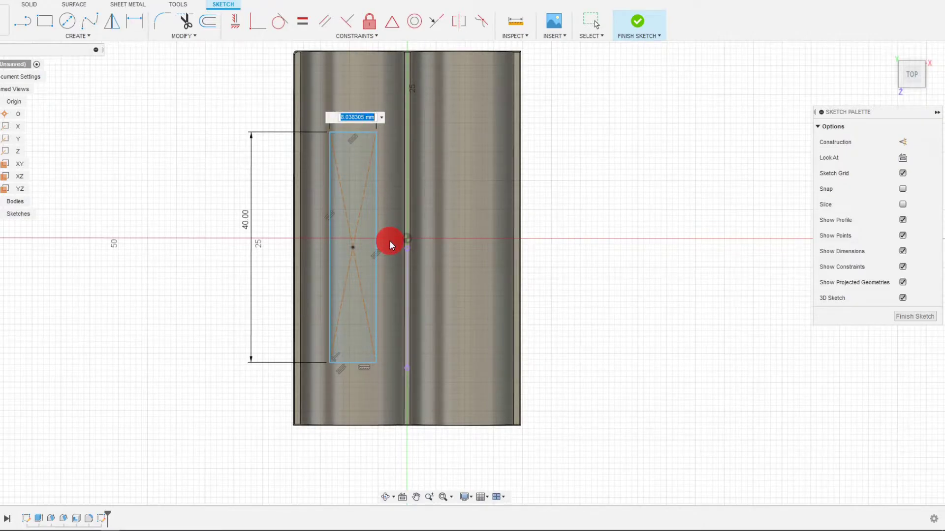
pyautogui.write('8')
pyautogui.press('Return')
pyautogui.press('Escape')
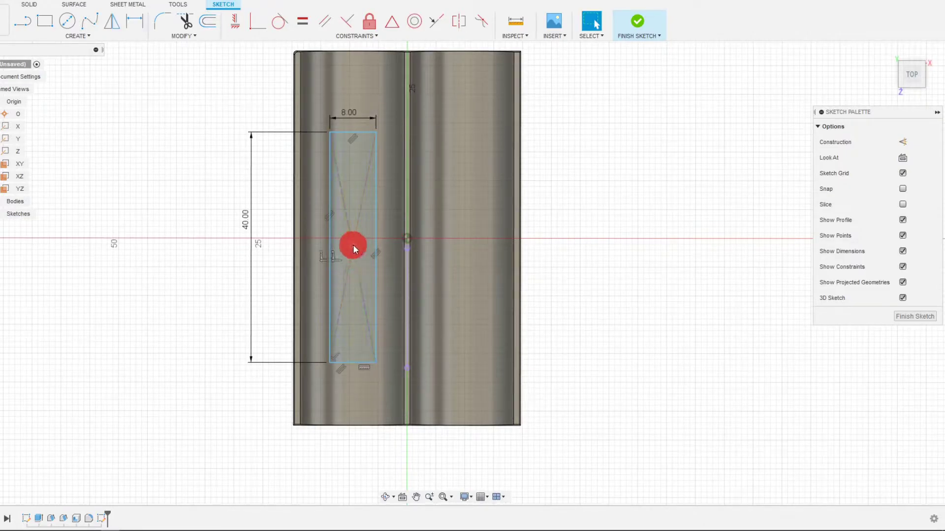
# Align the rectangle's center point horizontally with the origin using a Horizontal/Vertical constraint.
pyautogui.click(352, 247)
pyautogui.keyDown('shift'); pyautogui.click(406, 239); pyautogui.keyUp('shift')
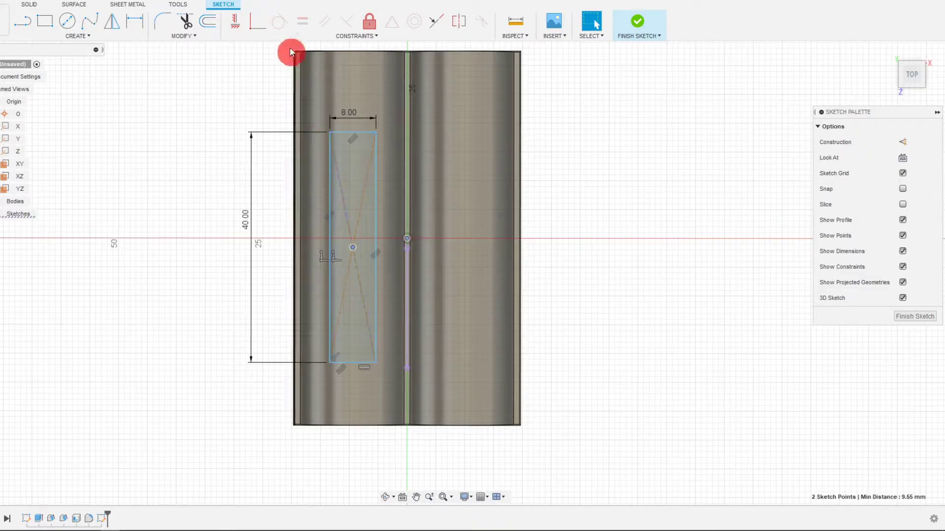
pyautogui.click(236, 22)
pyautogui.scroll(1, 400, 230)
pyautogui.moveTo(375, 367)
pyautogui.mouseDown()
pyautogui.moveTo(390, 366)
pyautogui.moveTo(358, 365)
pyautogui.moveTo(380, 375)
pyautogui.moveTo(365, 379)
pyautogui.mouseUp()
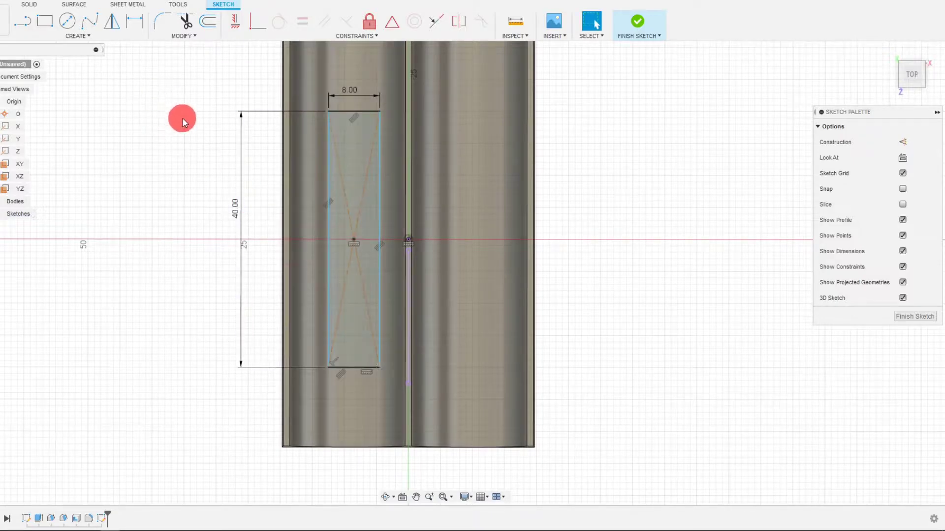
# Dimension the horizontal distance between the rectangle's center and the origin to 9 mm.
pyautogui.click(136, 33)
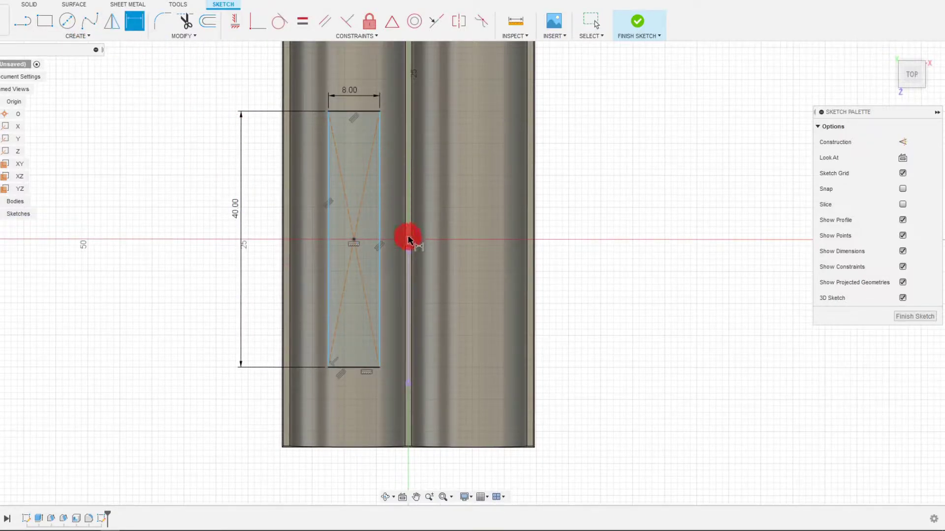
pyautogui.click(355, 240)
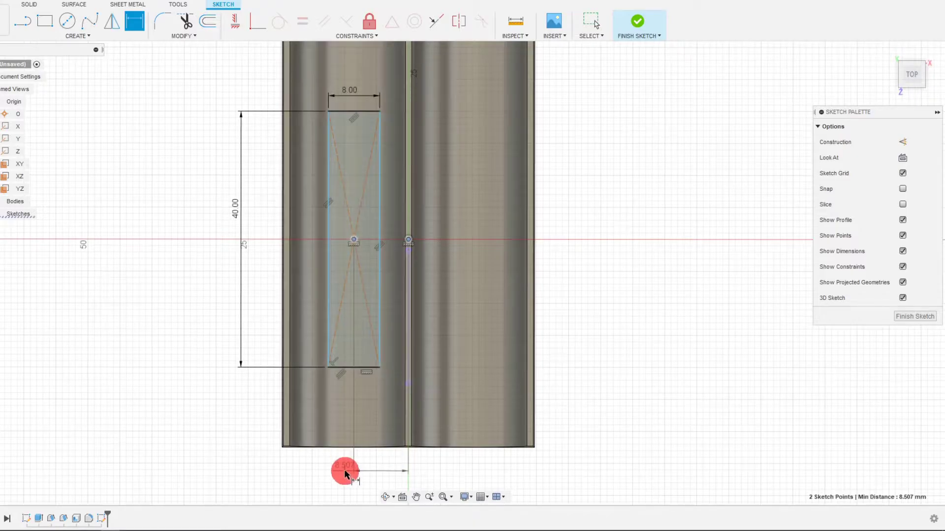
pyautogui.click(346, 471)
pyautogui.write('9')
pyautogui.press('Return')
pyautogui.press('Escape')
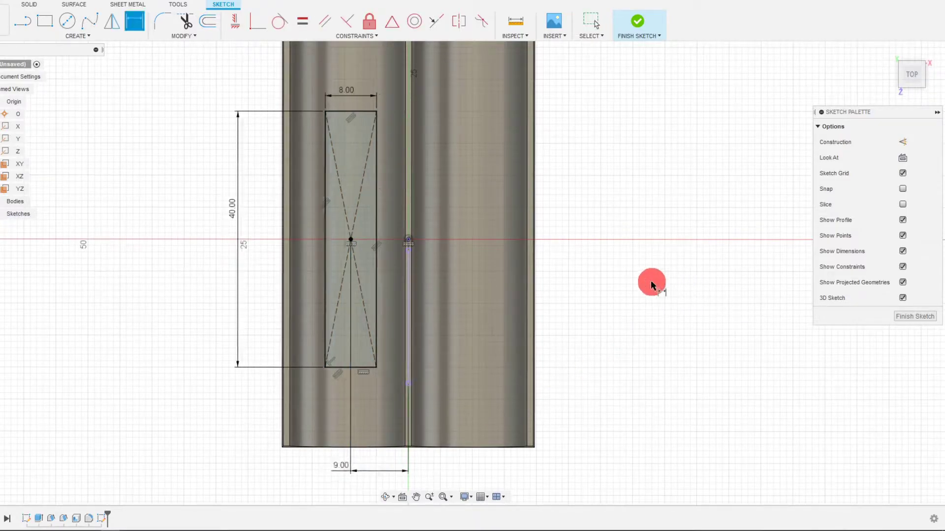
pyautogui.scroll(1, 454, 184)
pyautogui.scroll(-2, 458, 148)
pyautogui.scroll(1, 448, 123)
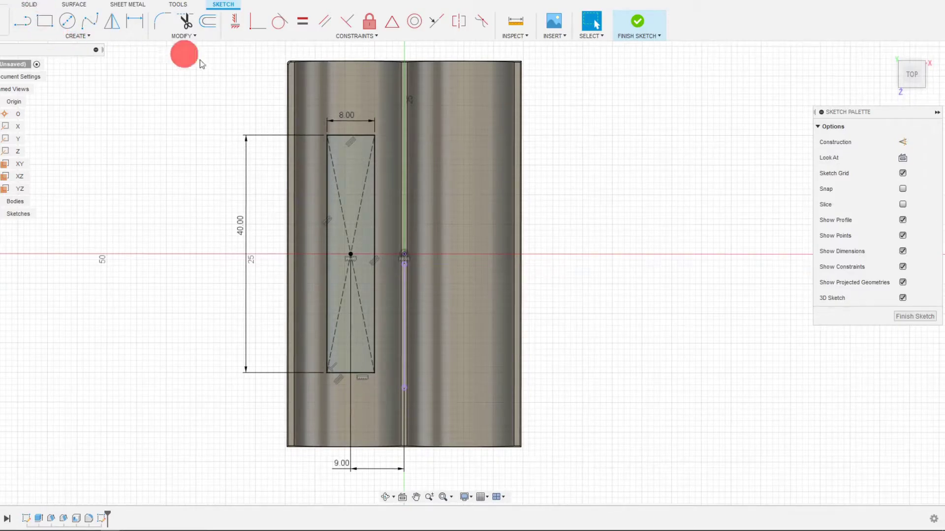
# Extrude the rectangle profile as a cut through the floor of the left channel.
pyautogui.click(29, 5)
pyautogui.click(45, 21)
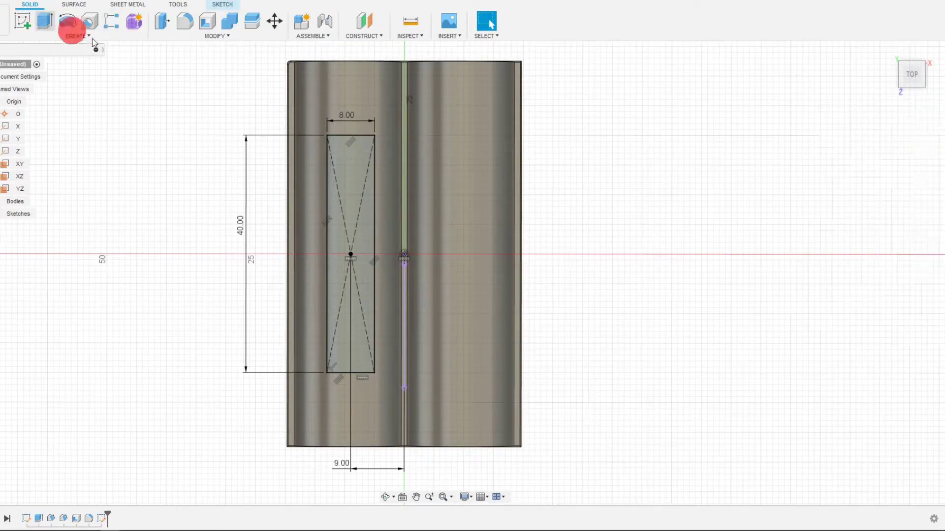
pyautogui.click(341, 172)
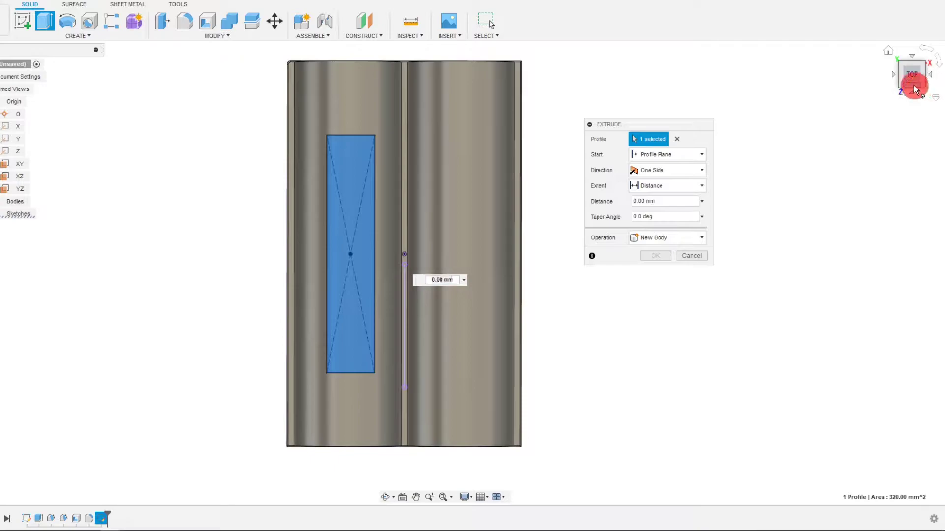
pyautogui.click(914, 84)
pyautogui.moveTo(352, 277); pyautogui.dragTo(403, 364)
pyautogui.click(651, 272)
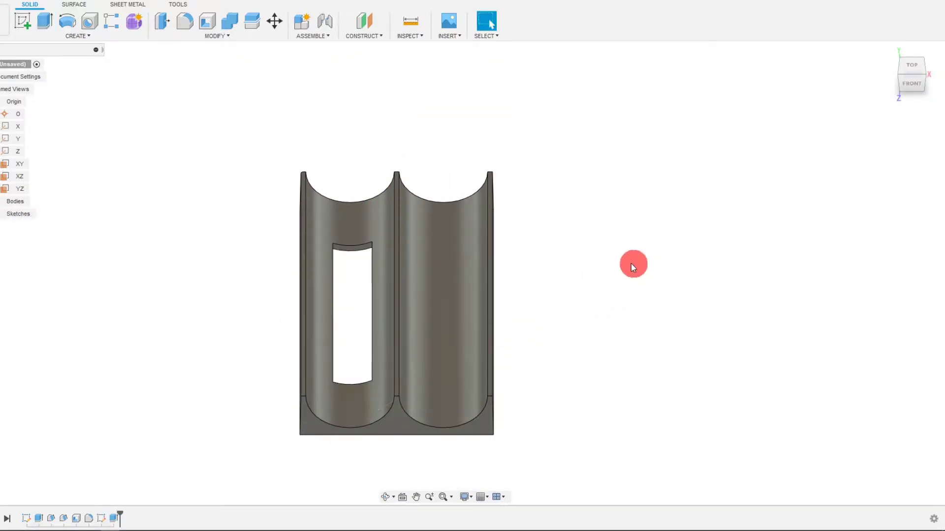
# Fillet the four corner edges of the rectangular opening with a radius of 3.569 mm.
pyautogui.scroll(2, 364, 332)
pyautogui.keyDown('shift'); pyautogui.moveTo(364, 332); pyautogui.dragTo(321, 228, button='middle'); pyautogui.keyUp('shift')
pyautogui.scroll(2, 323, 232)
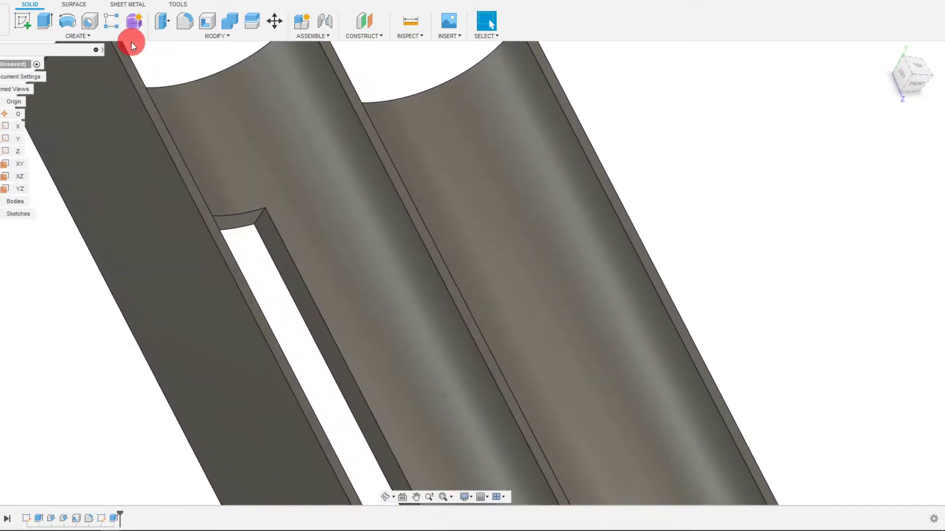
pyautogui.click(182, 24)
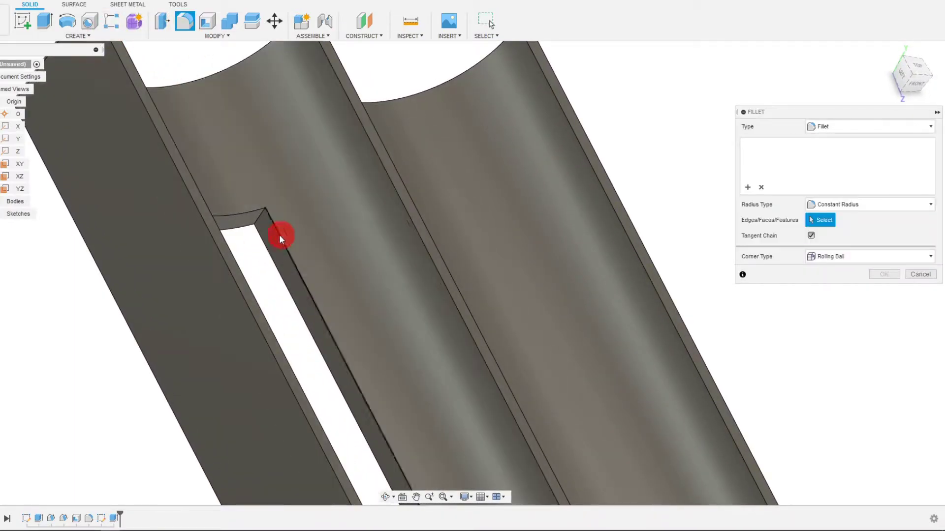
pyautogui.click(258, 220)
pyautogui.keyDown('shift'); pyautogui.moveTo(258, 220); pyautogui.dragTo(355, 202, button='middle'); pyautogui.keyUp('shift')
pyautogui.click(365, 173)
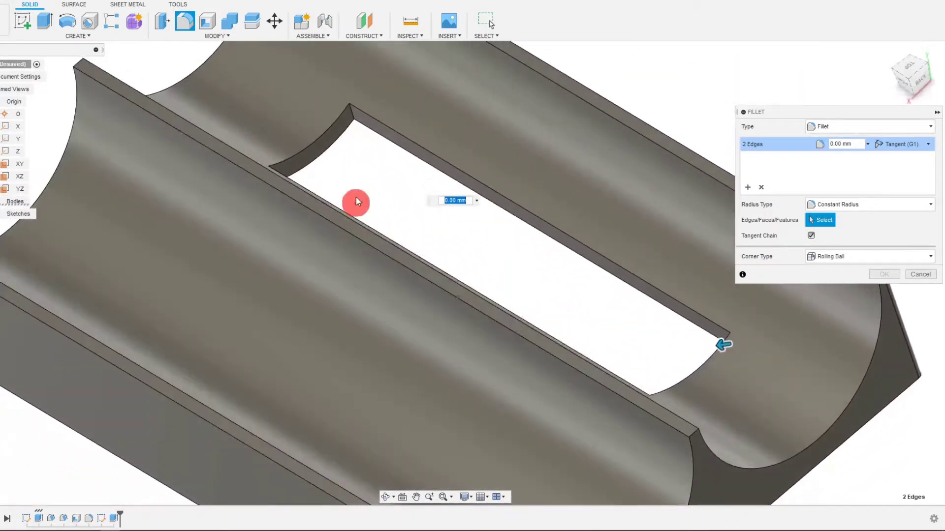
pyautogui.click(353, 117)
pyautogui.keyDown('shift'); pyautogui.moveTo(353, 116); pyautogui.dragTo(543, 234, button='middle'); pyautogui.keyUp('shift')
pyautogui.click(509, 226)
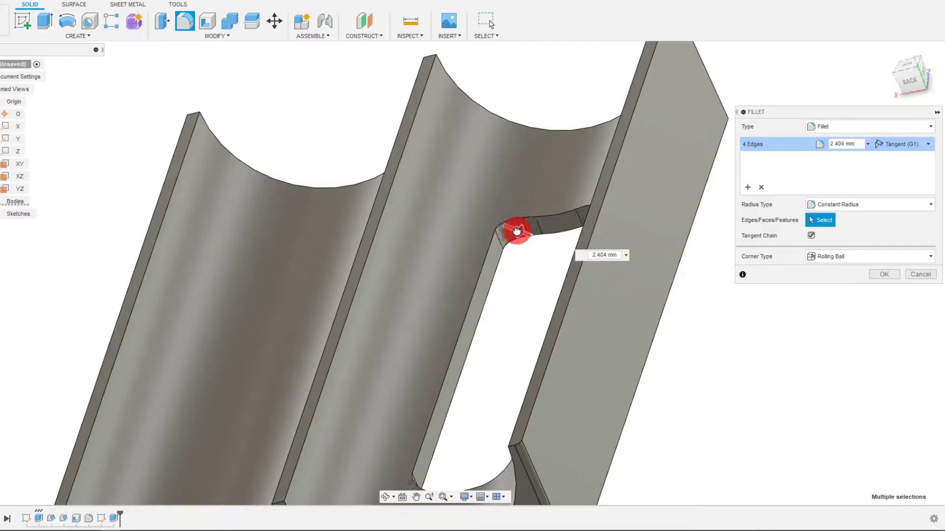
pyautogui.keyDown('shift'); pyautogui.moveTo(520, 237); pyautogui.dragTo(447, 319, button='middle'); pyautogui.keyUp('shift')
pyautogui.scroll(2, 447, 326)
pyautogui.moveTo(413, 380); pyautogui.dragTo(413, 378)
pyautogui.scroll(-2, 475, 300)
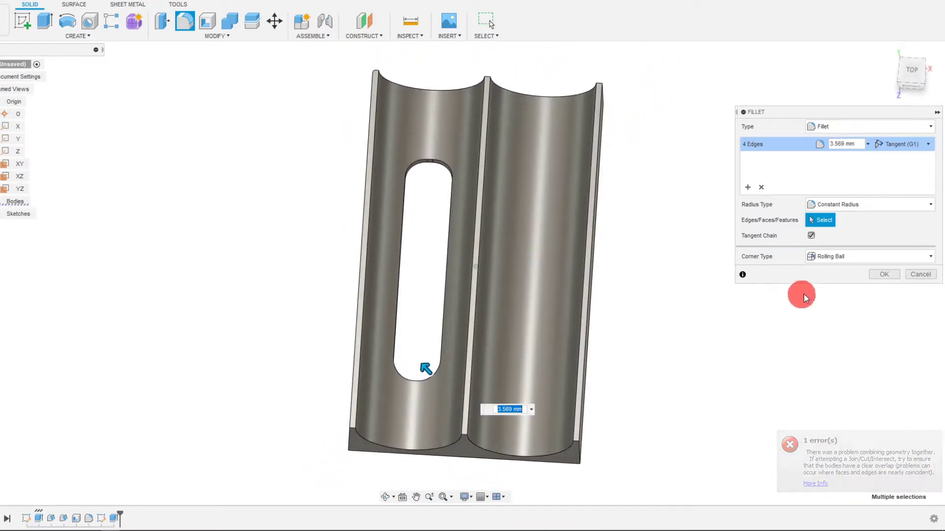
pyautogui.click(884, 274)
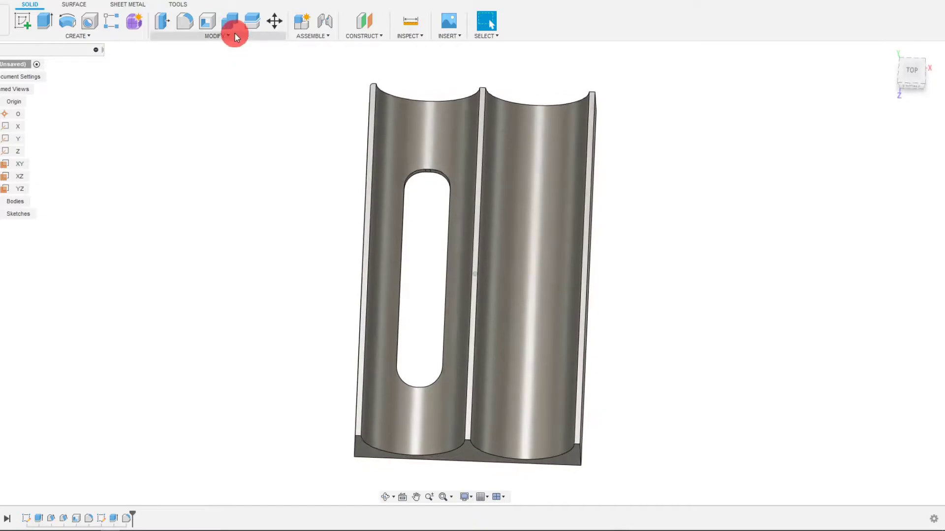
# Mirror the opening's extrude cut and corner fillet features across the YZ plane into the right channel.
pyautogui.keyDown('shift'); pyautogui.moveTo(431, 295); pyautogui.dragTo(381, 274, button='middle'); pyautogui.keyUp('shift')
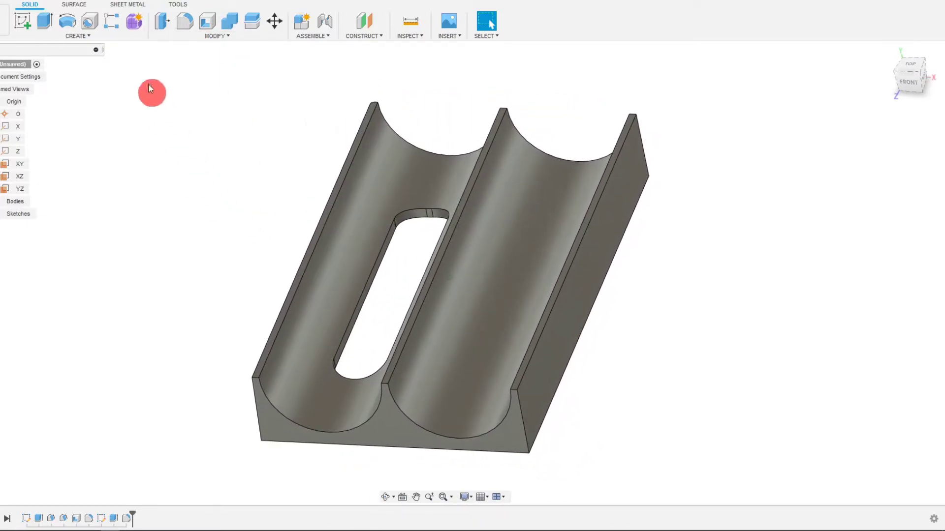
pyautogui.click(119, 38)
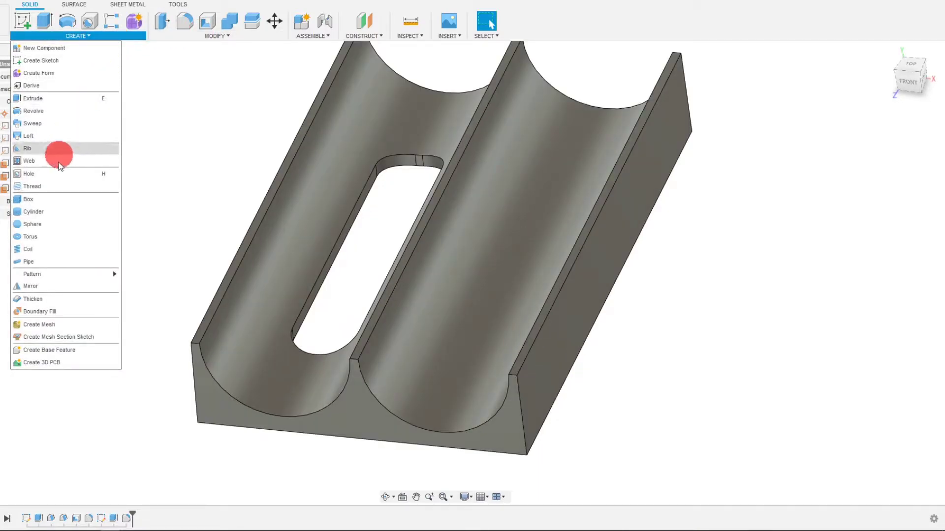
pyautogui.click(48, 285)
pyautogui.click(663, 158)
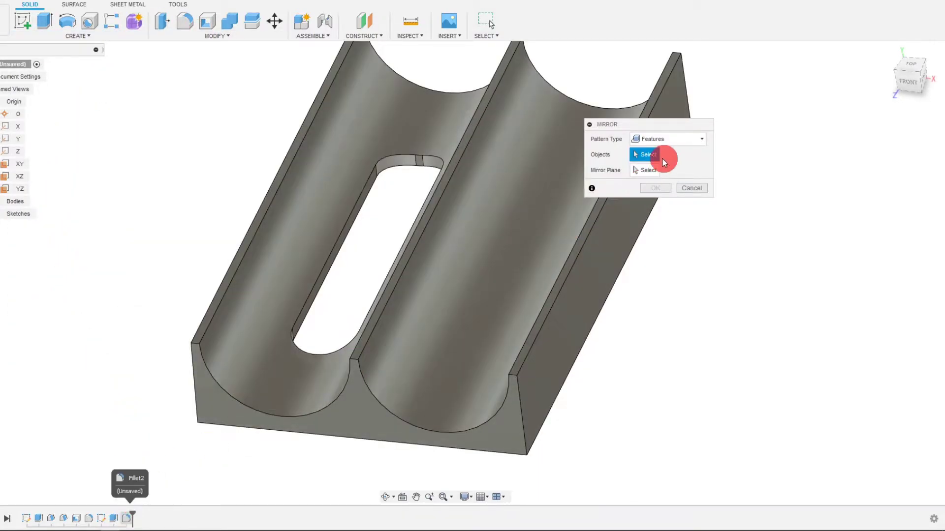
pyautogui.click(658, 135)
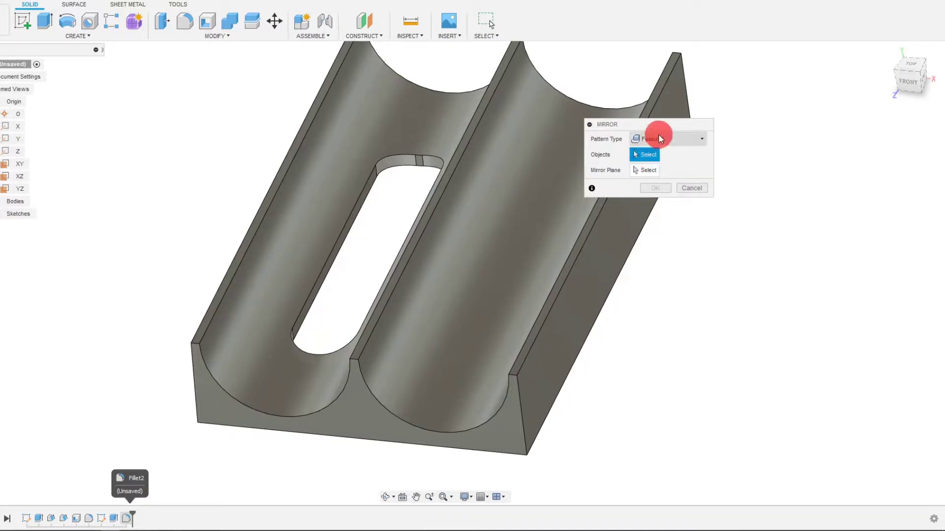
pyautogui.click(218, 427)
pyautogui.click(114, 519)
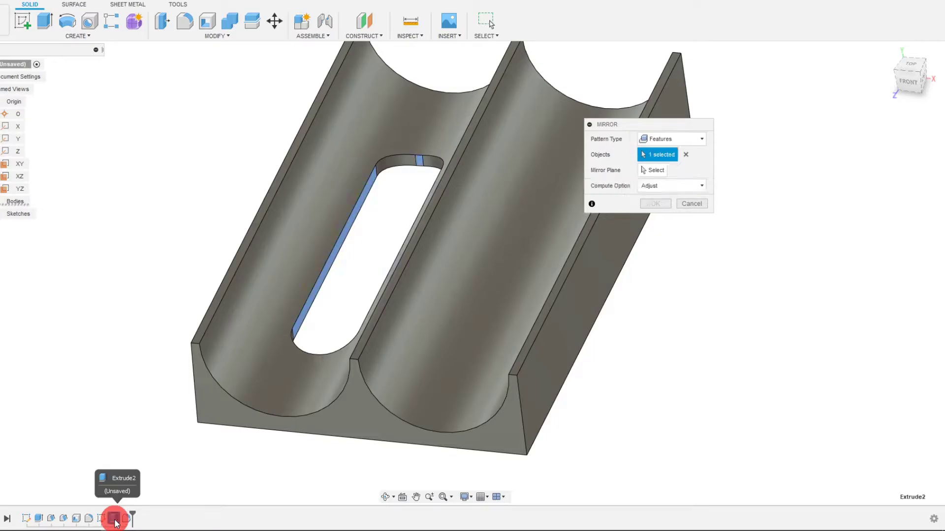
pyautogui.click(622, 206)
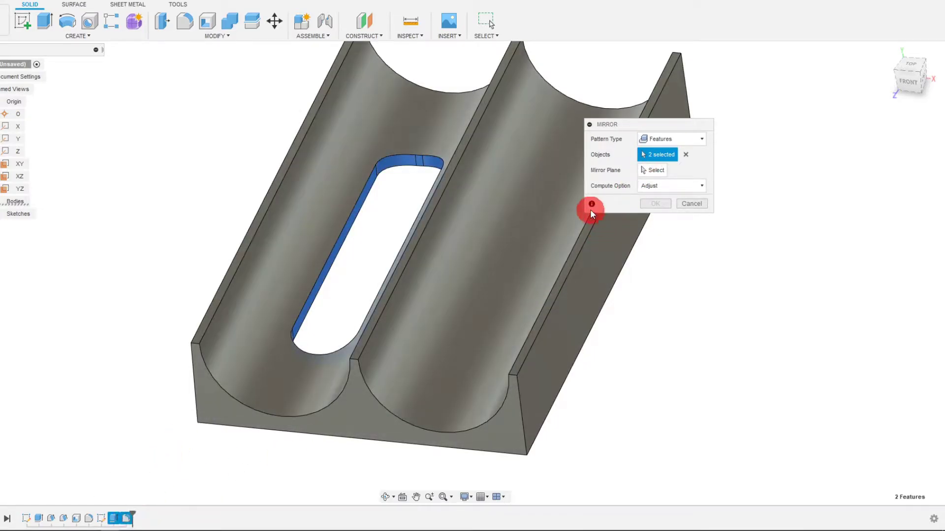
pyautogui.click(653, 170)
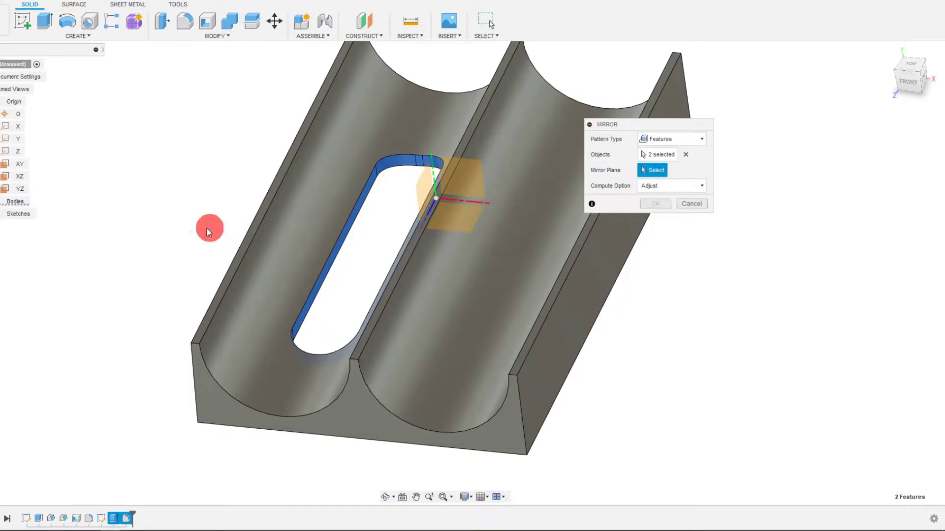
pyautogui.click(421, 191)
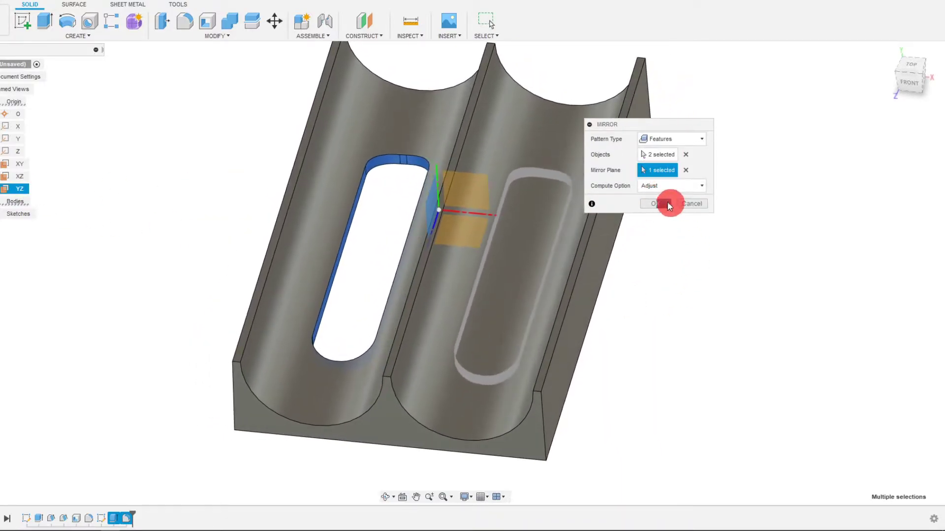
pyautogui.click(671, 203)
# Delete the two draft features from the design history, accepting the removal despite dependent features.
pyautogui.keyDown('shift'); pyautogui.moveTo(670, 233); pyautogui.dragTo(587, 237, button='middle'); pyautogui.keyUp('shift')
pyautogui.scroll(3, 636, 240)
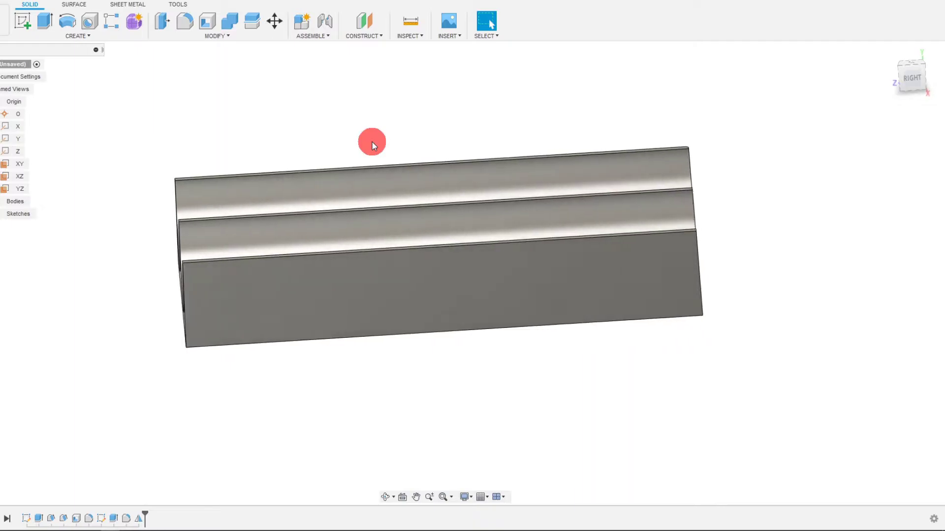
pyautogui.click(63, 518)
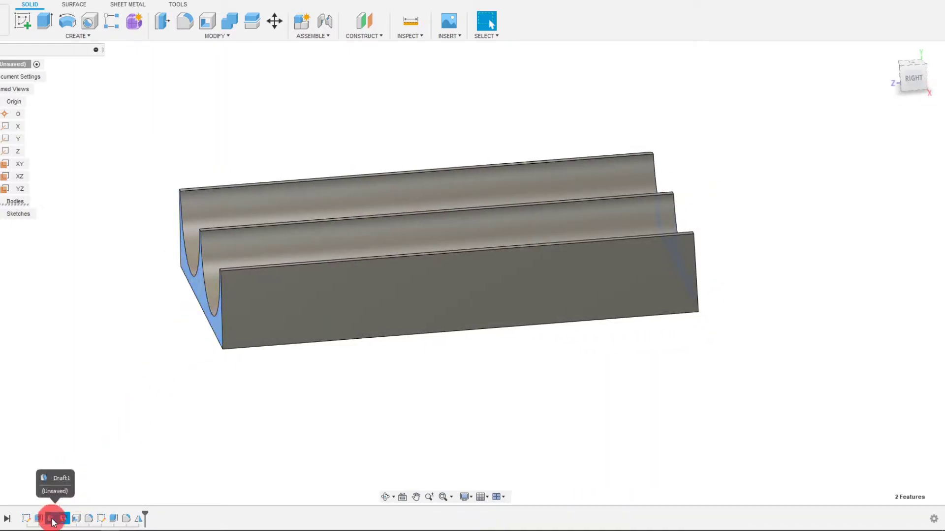
pyautogui.rightClick(53, 517)
pyautogui.click(73, 473)
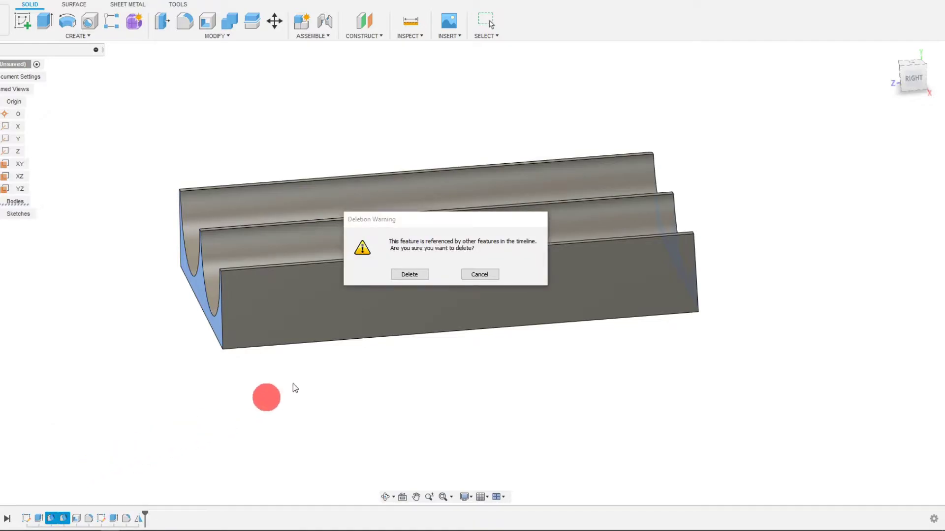
pyautogui.click(418, 269)
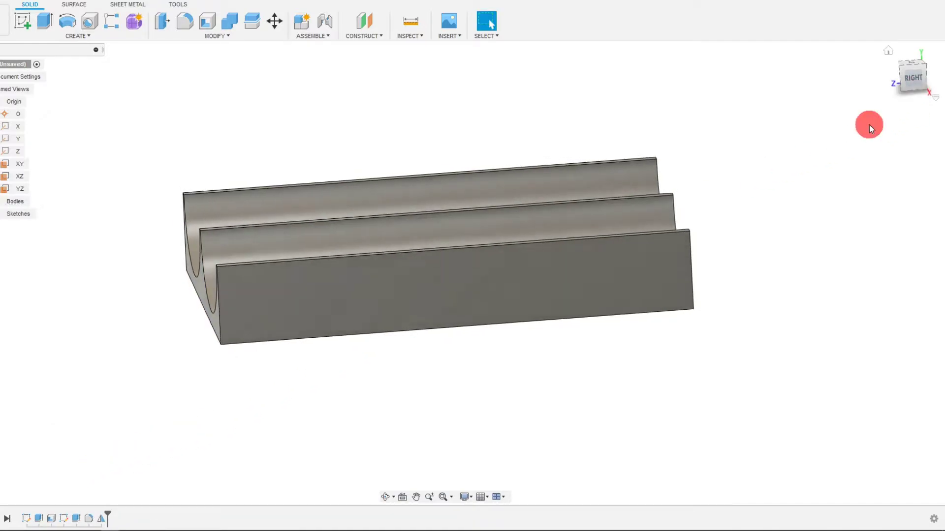
# Create a new sketch on the tray's back end face.
pyautogui.moveTo(869, 125); pyautogui.dragTo(832, 128)
pyautogui.click(585, 335)
pyautogui.keyDown('shift'); pyautogui.moveTo(491, 359); pyautogui.dragTo(463, 347, button='middle'); pyautogui.keyUp('shift')
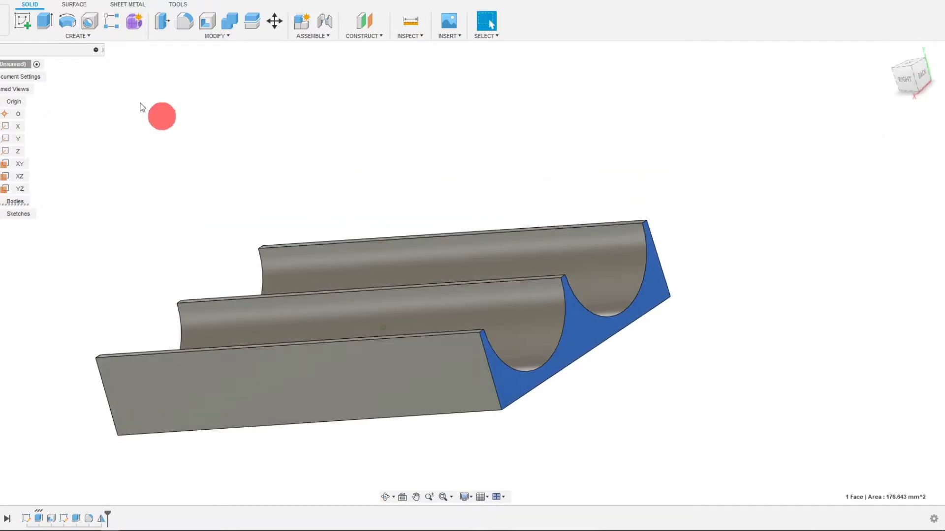
pyautogui.click(27, 22)
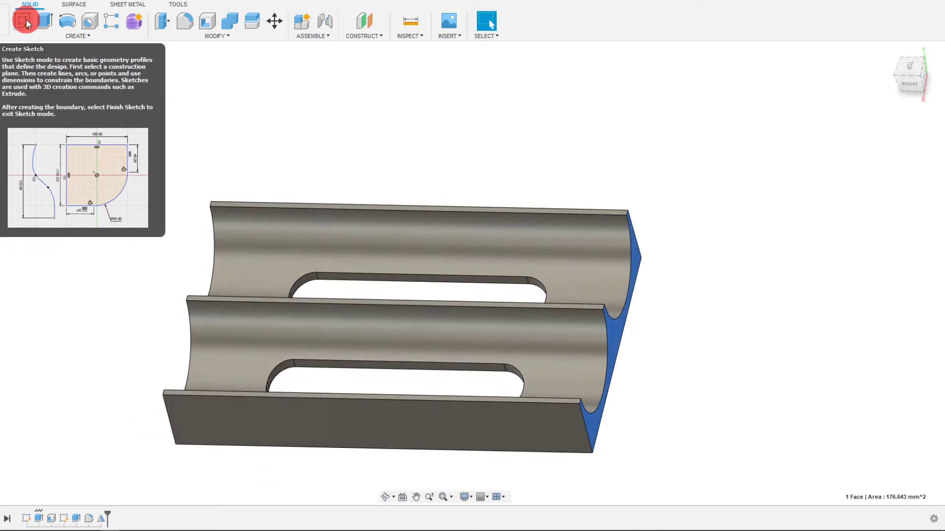
pyautogui.click(27, 22)
pyautogui.moveTo(531, 363)
pyautogui.keyDown('shift'); pyautogui.mouseDown(button='middle')
pyautogui.moveTo(625, 362)
pyautogui.moveTo(628, 348)
pyautogui.moveTo(238, 291)
pyautogui.moveTo(63, 82)
pyautogui.mouseUp(button='middle'); pyautogui.keyUp('shift')
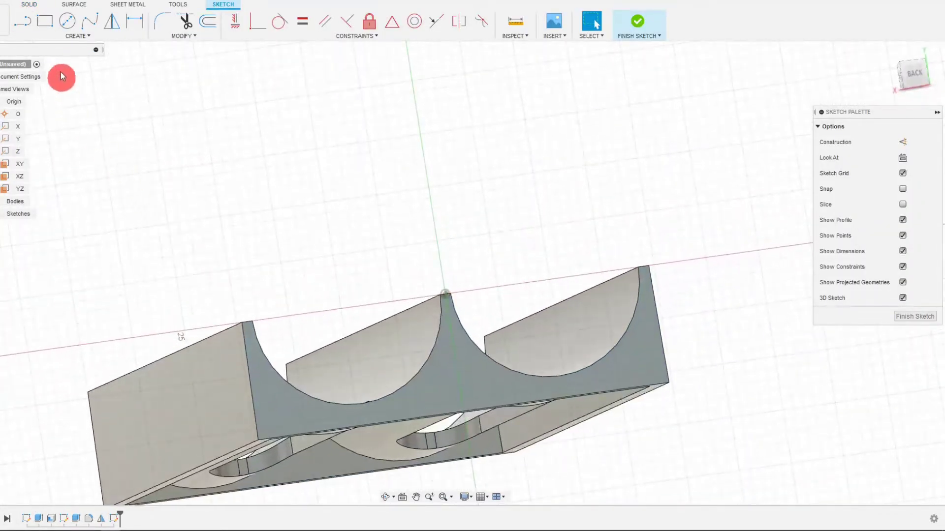
# Draw a line across both channel openings between the inner top corners of the tray's outer walls.
pyautogui.click(26, 22)
pyautogui.click(236, 336)
pyautogui.click(252, 323)
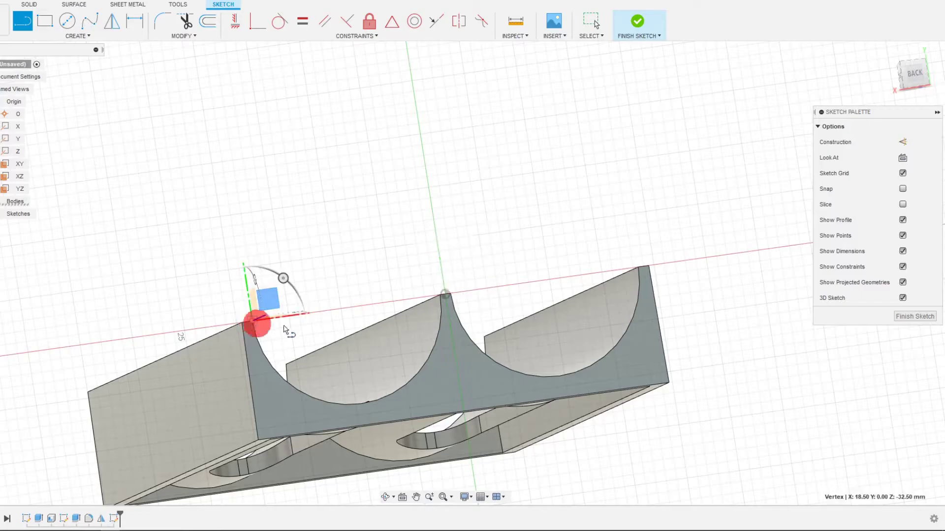
pyautogui.click(638, 266)
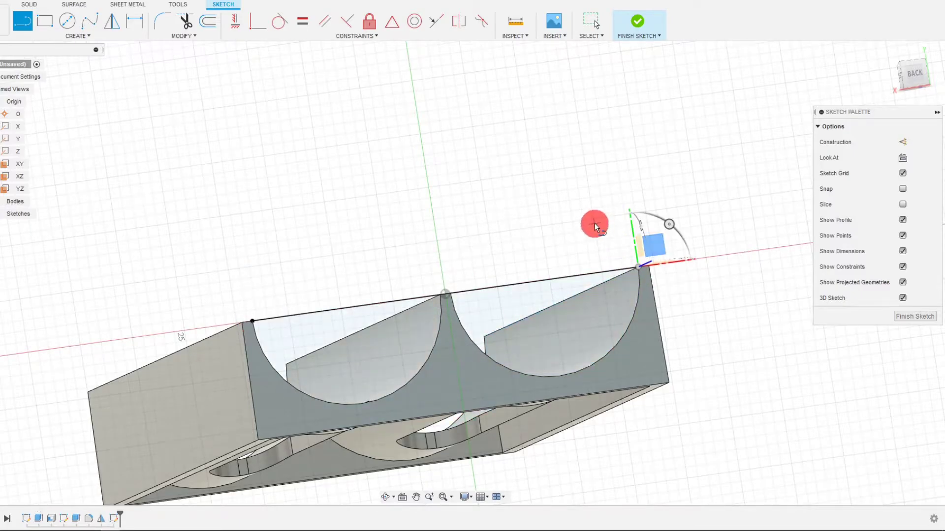
pyautogui.press('Escape')
# Delete the line spanning the channel openings from the back face sketch.
pyautogui.keyDown('shift'); pyautogui.moveTo(565, 264); pyautogui.dragTo(362, 315, button='middle'); pyautogui.keyUp('shift')
pyautogui.scroll(3, 362, 315)
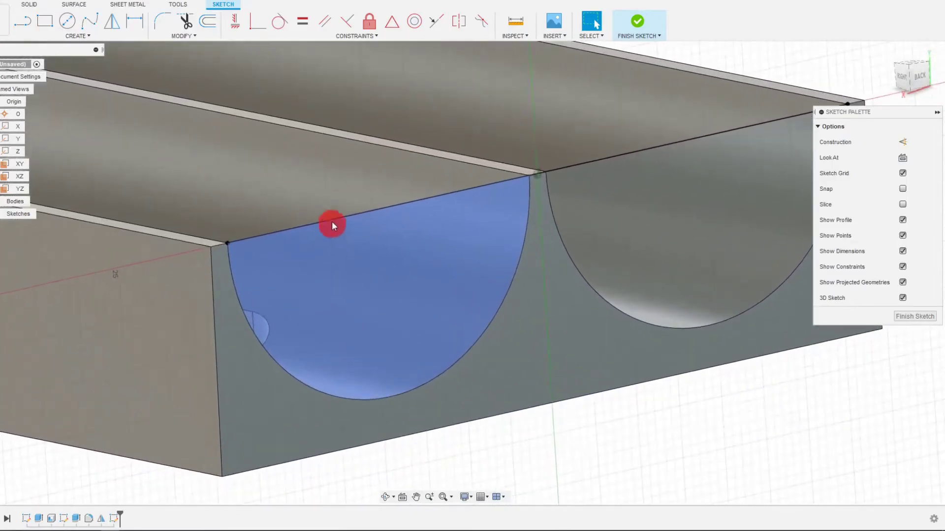
pyautogui.click(338, 217)
pyautogui.press('Delete')
pyautogui.scroll(-2, 304, 258)
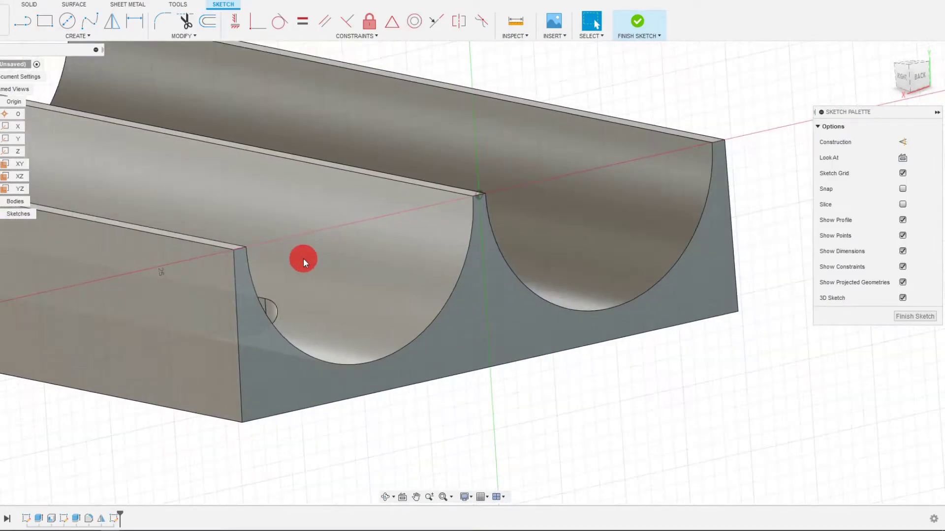
# Draw a line along the top of the back face between the tray's two outermost top corners.
pyautogui.click(24, 23)
pyautogui.click(233, 252)
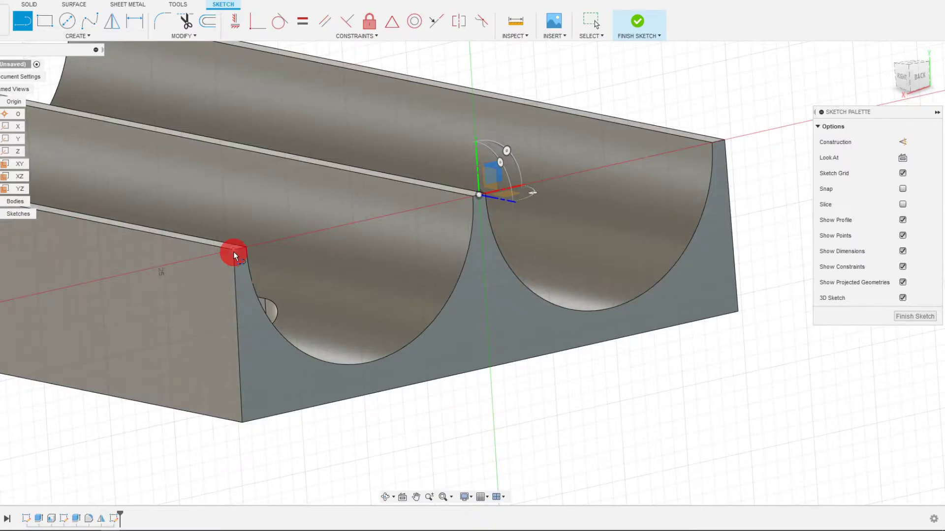
pyautogui.click(724, 140)
pyautogui.press('Escape')
# Project the bottom edge and both outer side edges of the back face into the sketch.
pyautogui.keyDown('shift'); pyautogui.moveTo(715, 155); pyautogui.dragTo(281, 202, button='middle'); pyautogui.keyUp('shift')
pyautogui.click(284, 258)
pyautogui.keyDown('shift'); pyautogui.click(347, 349); pyautogui.keyUp('shift')
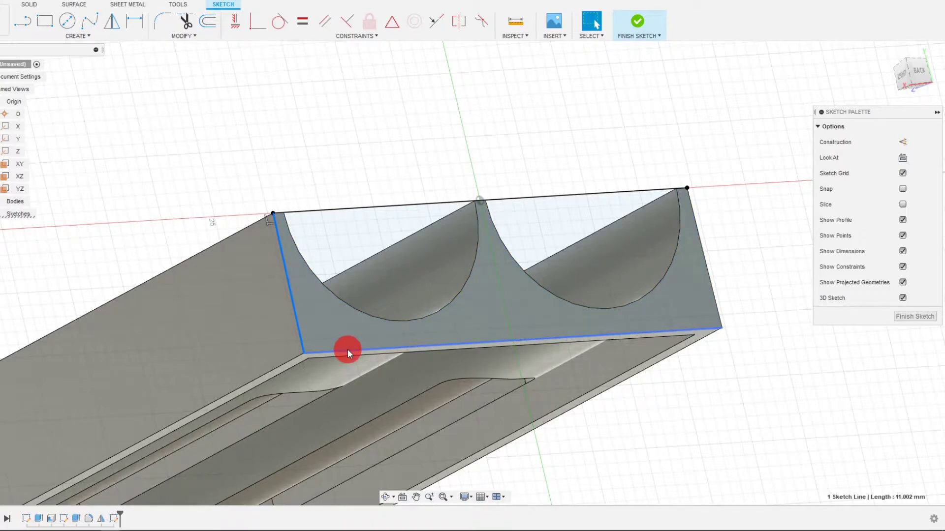
pyautogui.keyDown('shift'); pyautogui.click(713, 291); pyautogui.keyUp('shift')
pyautogui.press('p')
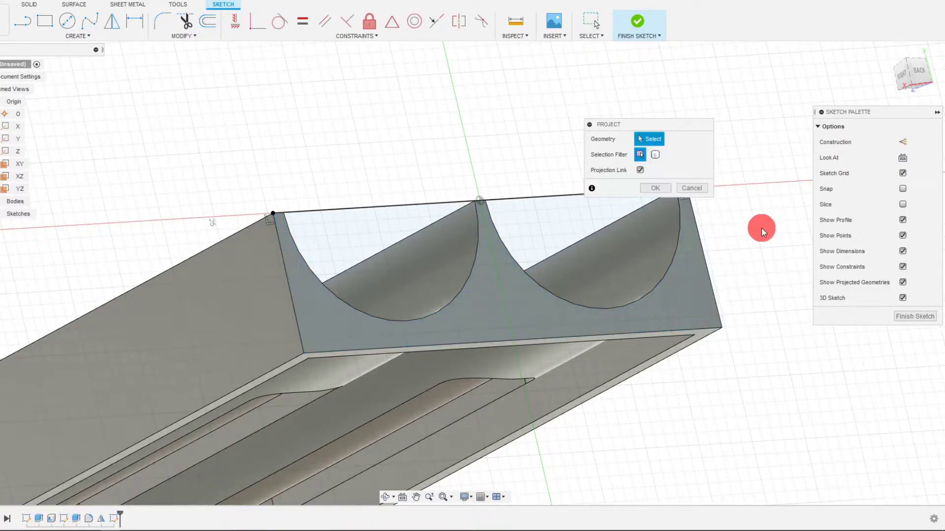
pyautogui.click(699, 237)
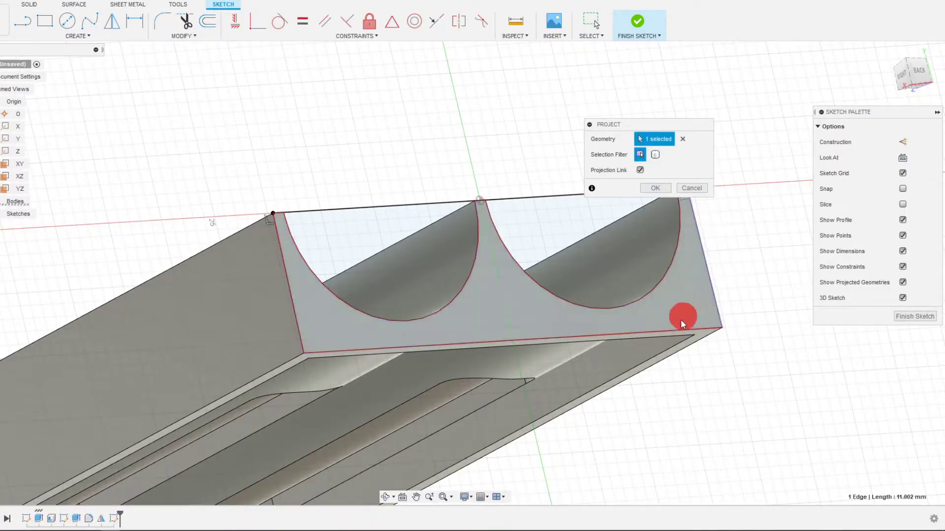
pyautogui.click(677, 330)
pyautogui.click(292, 334)
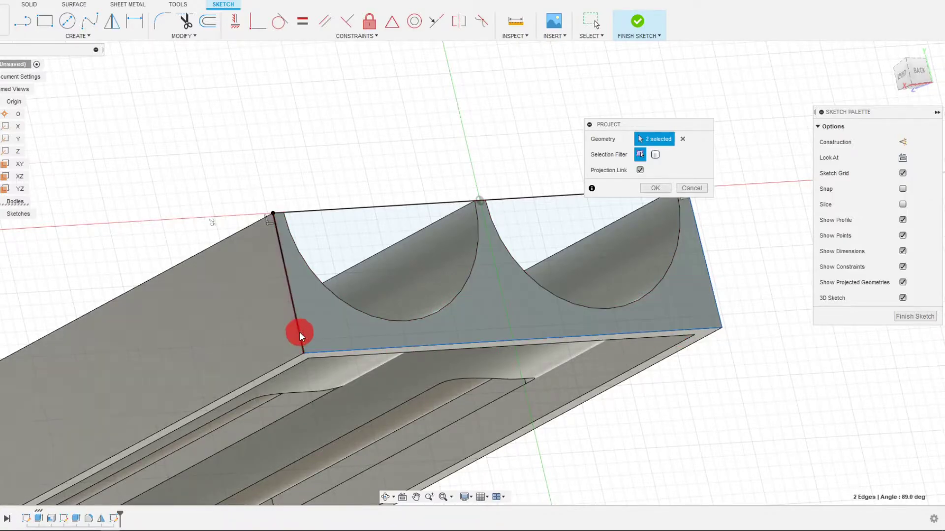
pyautogui.click(655, 188)
# Extrude the back face profile and both channel profiles 1 mm as a join, forming an end wall.
pyautogui.scroll(-2, 547, 182)
pyautogui.keyDown('shift'); pyautogui.moveTo(684, 180); pyautogui.dragTo(645, 152, button='middle'); pyautogui.keyUp('shift')
pyautogui.press('e')
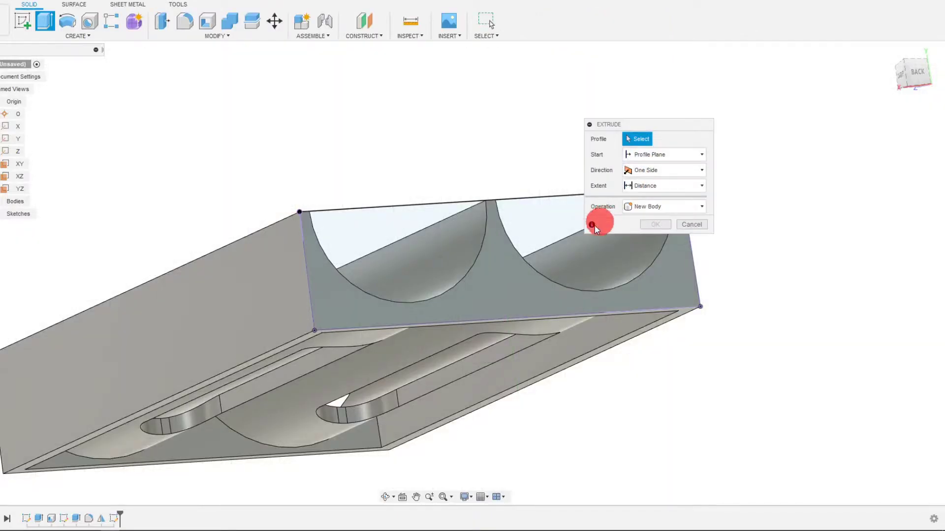
pyautogui.click(510, 283)
pyautogui.click(441, 260)
pyautogui.keyDown('shift'); pyautogui.moveTo(533, 236); pyautogui.dragTo(586, 385, button='middle'); pyautogui.keyUp('shift')
pyautogui.click(533, 346)
pyautogui.scroll(-2, 586, 385)
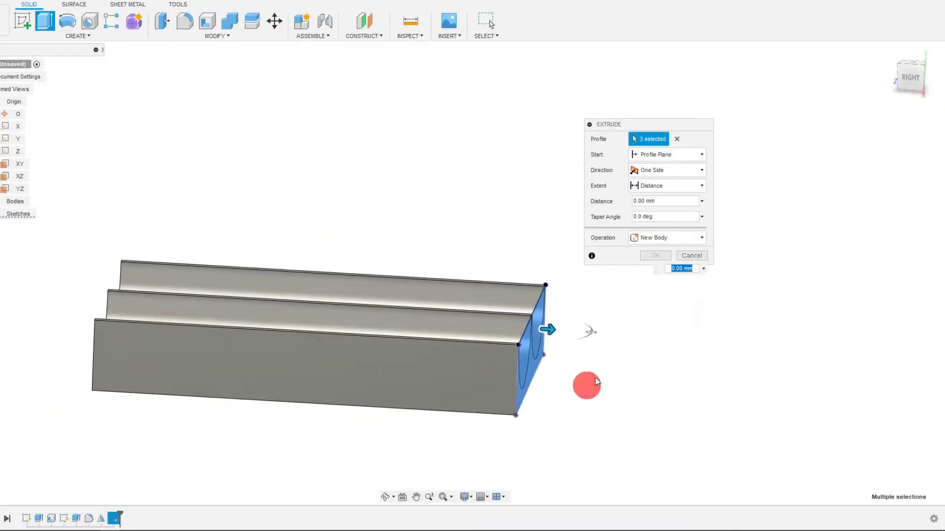
pyautogui.moveTo(551, 329); pyautogui.dragTo(555, 327)
pyautogui.click(637, 356)
pyautogui.write('1')
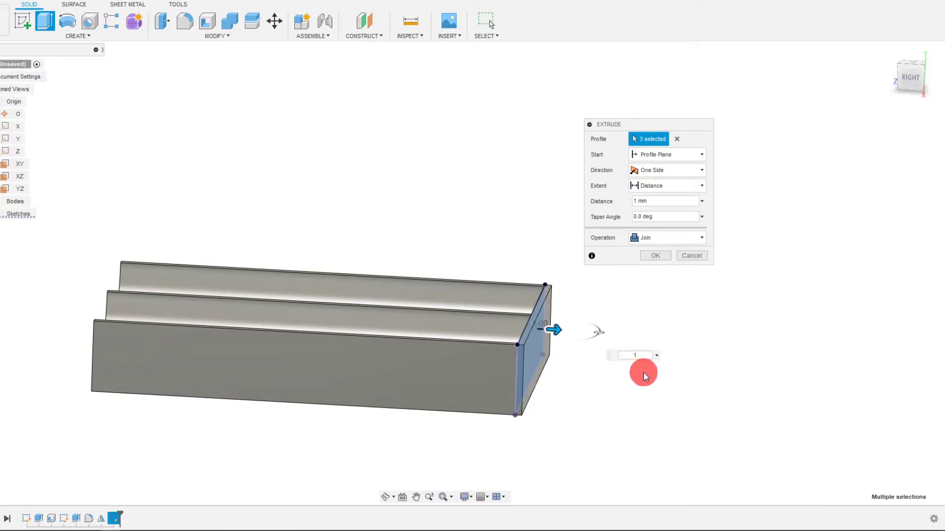
pyautogui.click(647, 256)
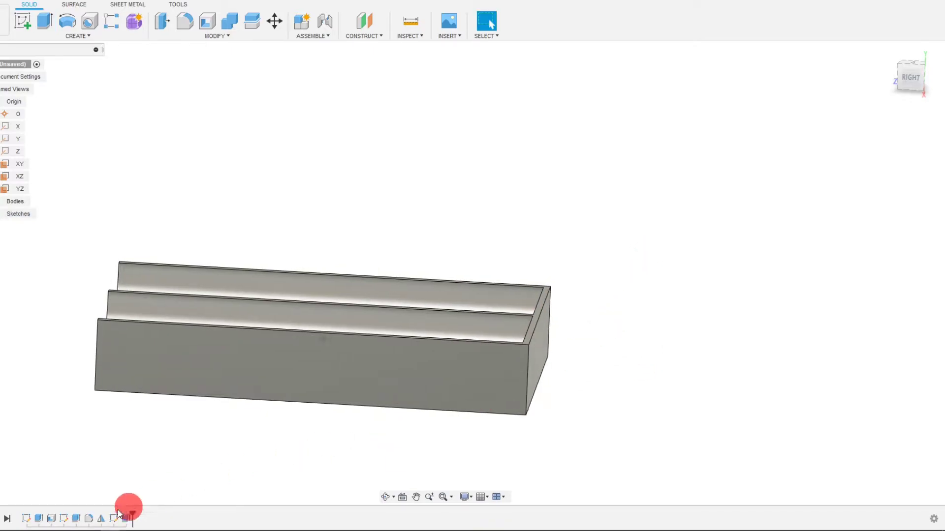
# Look up the parameter name of the shell feature's inside thickness, leaving the feature unedited.
pyautogui.doubleClick(62, 520)
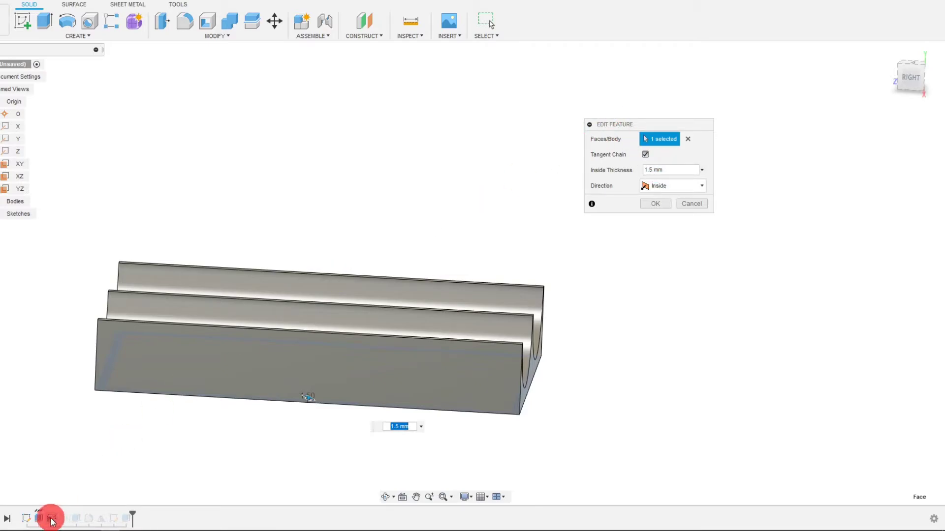
pyautogui.click(656, 171)
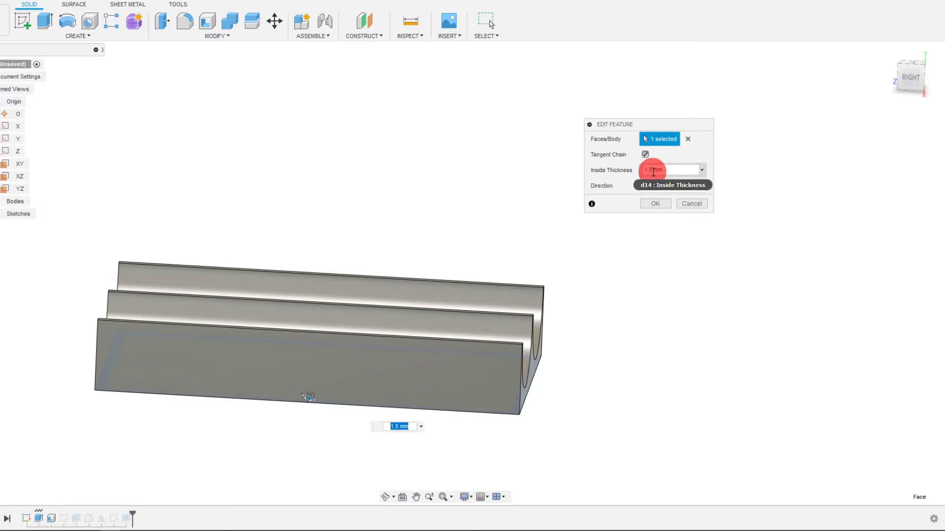
pyautogui.click(689, 205)
# Set the back end wall's extrude distance to the shell thickness parameter d14.
pyautogui.doubleClick(129, 518)
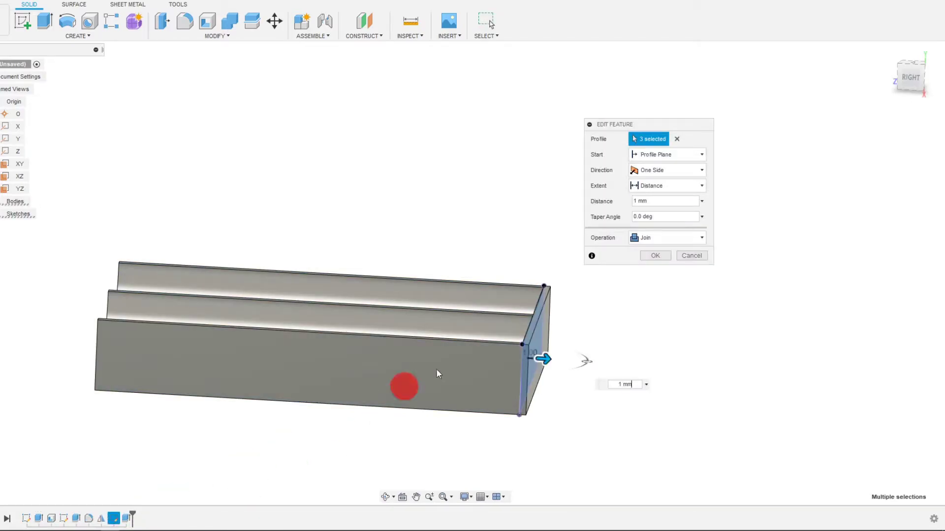
pyautogui.click(655, 198)
pyautogui.write('d14')
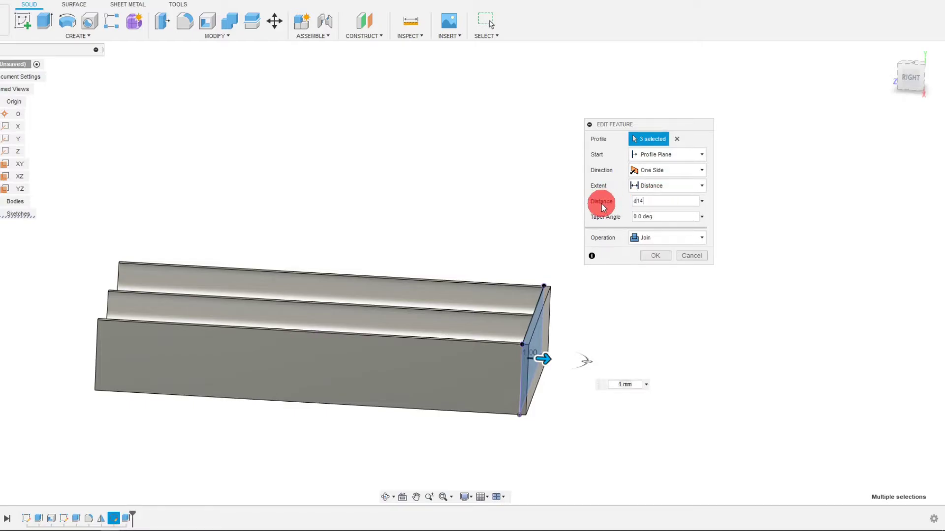
pyautogui.click(655, 255)
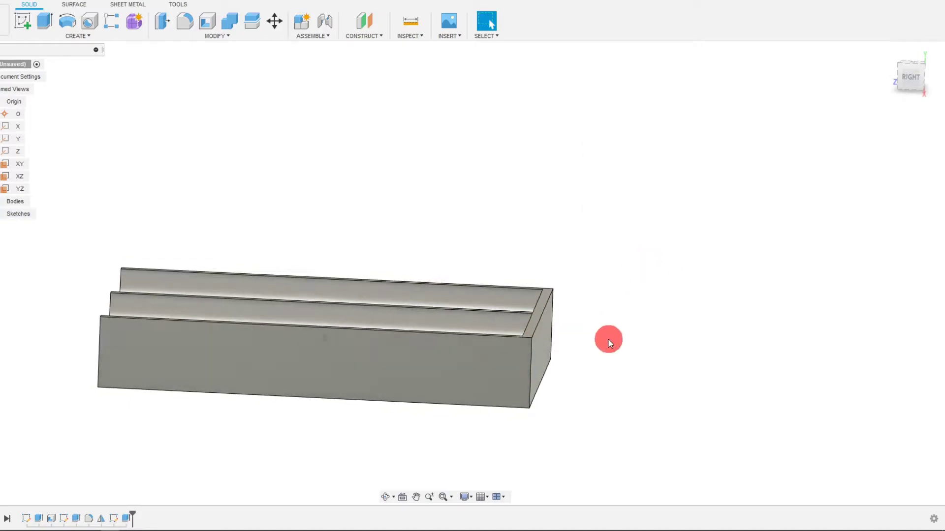
# Reverse the back end wall's extrusion so it runs inward from the tray's back face.
pyautogui.keyDown('shift'); pyautogui.moveTo(475, 426); pyautogui.dragTo(196, 499, button='middle'); pyautogui.keyUp('shift')
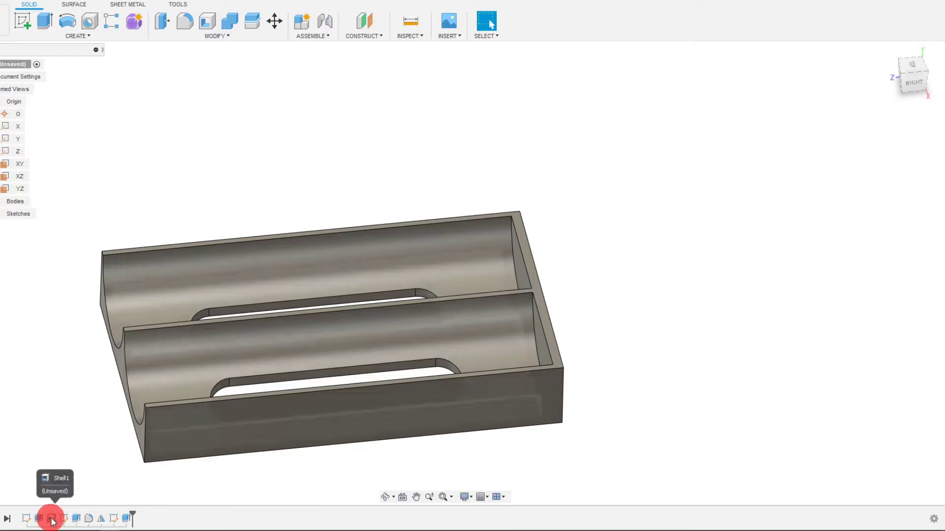
pyautogui.keyDown('shift'); pyautogui.moveTo(53, 520); pyautogui.dragTo(627, 267, button='middle'); pyautogui.keyUp('shift')
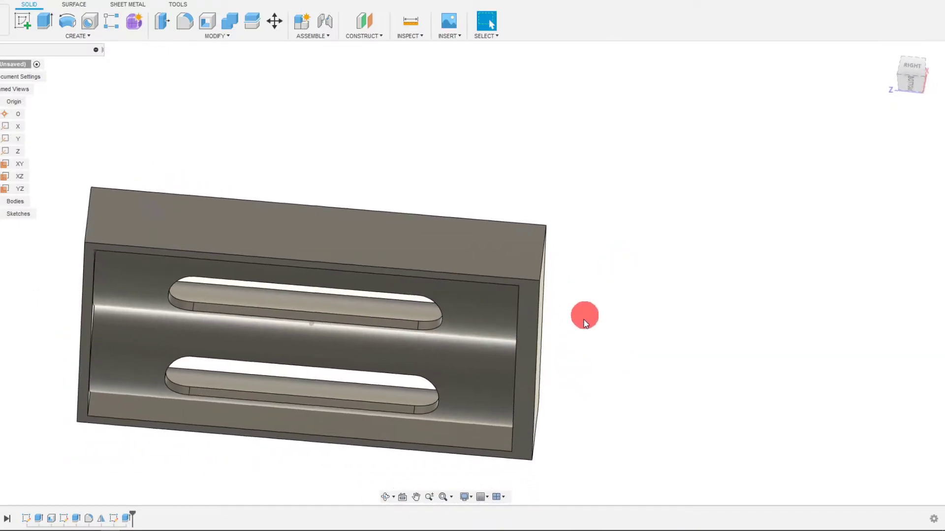
pyautogui.doubleClick(126, 518)
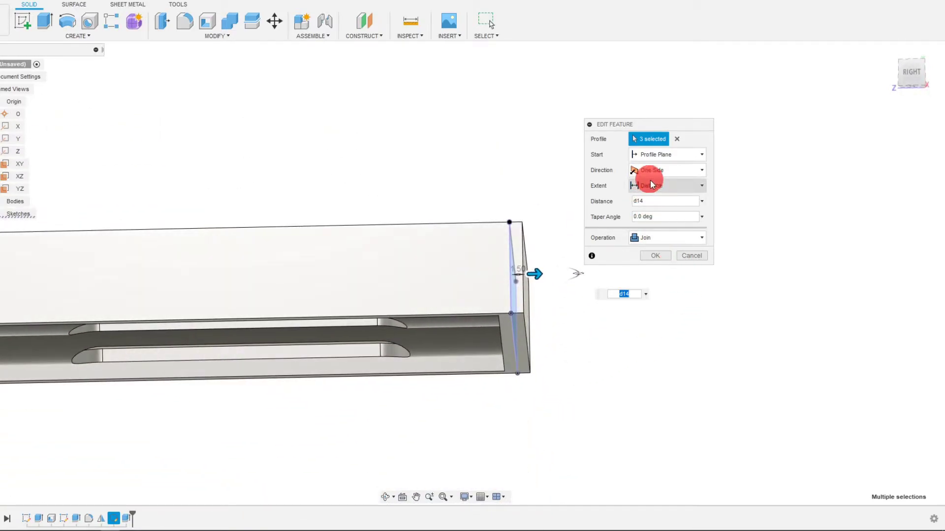
pyautogui.click(656, 185)
pyautogui.click(658, 173)
pyautogui.click(658, 173)
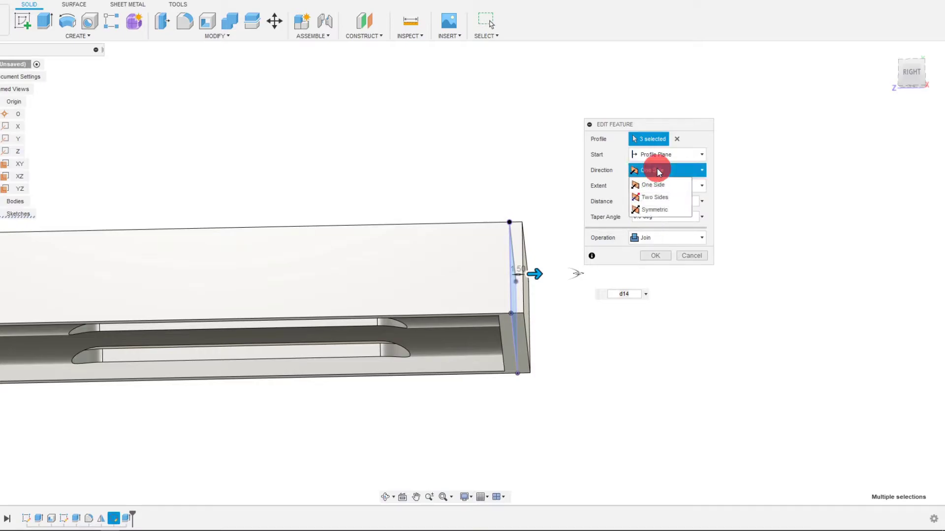
pyautogui.click(658, 170)
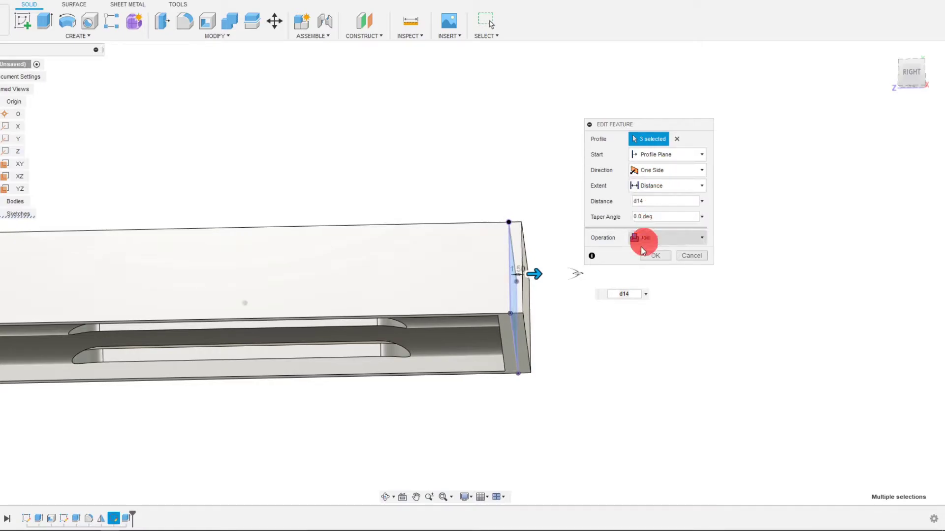
pyautogui.moveTo(536, 304); pyautogui.dragTo(512, 309)
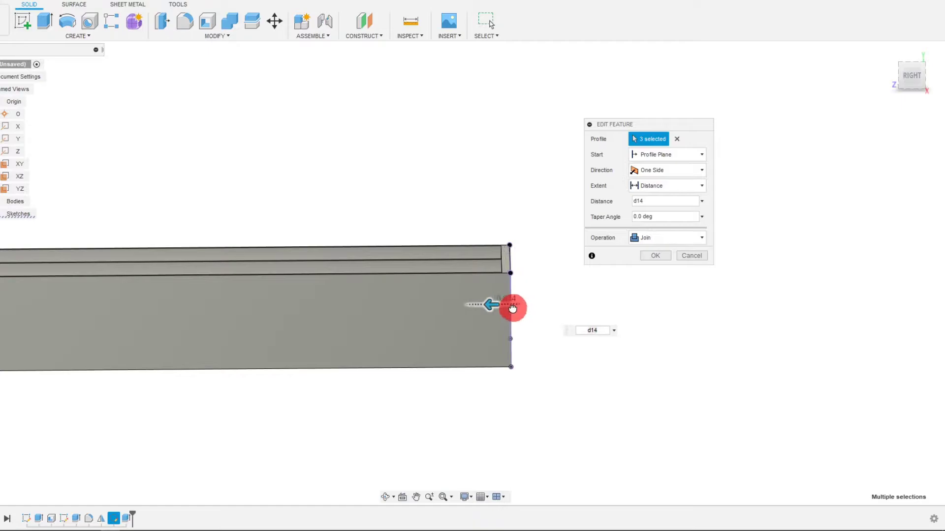
pyautogui.click(645, 202)
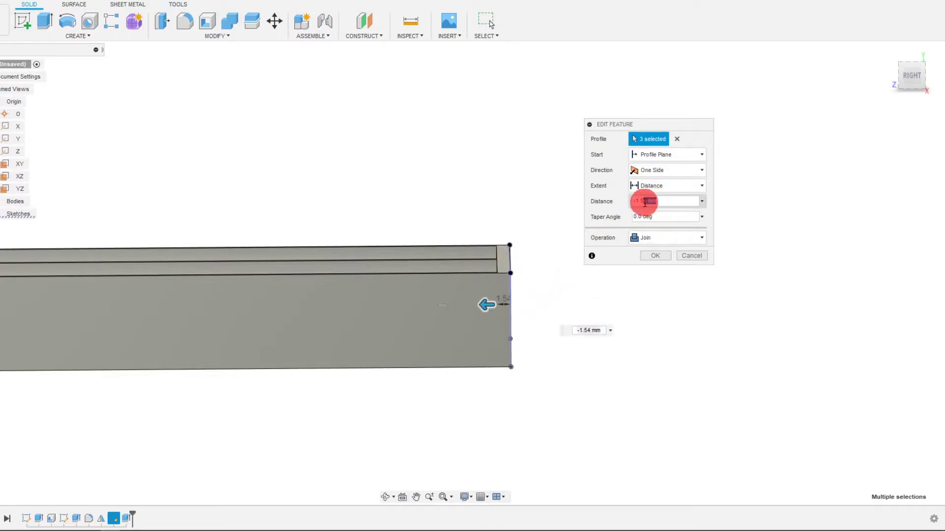
pyautogui.press('Return')
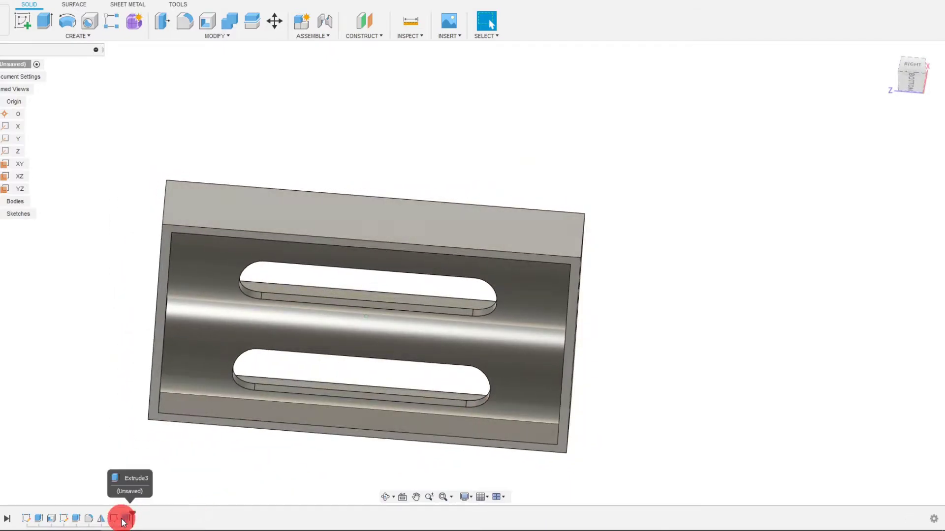
# Create a new sketch on the tray's open front end face.
pyautogui.keyDown('shift'); pyautogui.moveTo(448, 343); pyautogui.dragTo(293, 325, button='middle'); pyautogui.keyUp('shift')
pyautogui.click(294, 326)
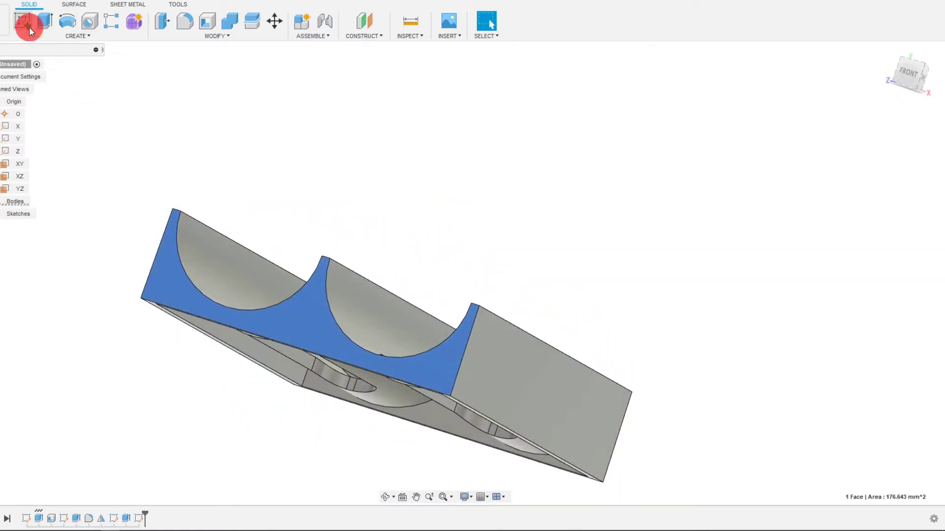
pyautogui.click(30, 28)
# Project the bottom edge and both outer side edges of the front face into the sketch.
pyautogui.moveTo(268, 233)
pyautogui.keyDown('shift'); pyautogui.mouseDown(button='middle')
pyautogui.moveTo(338, 362)
pyautogui.moveTo(331, 332)
pyautogui.moveTo(185, 321)
pyautogui.mouseUp(button='middle'); pyautogui.keyUp('shift')
pyautogui.click(173, 318)
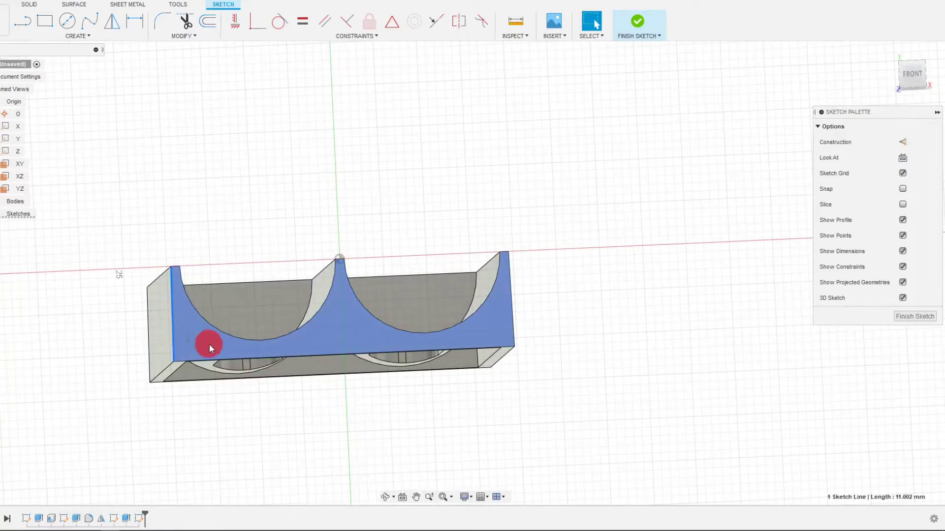
pyautogui.click(223, 357)
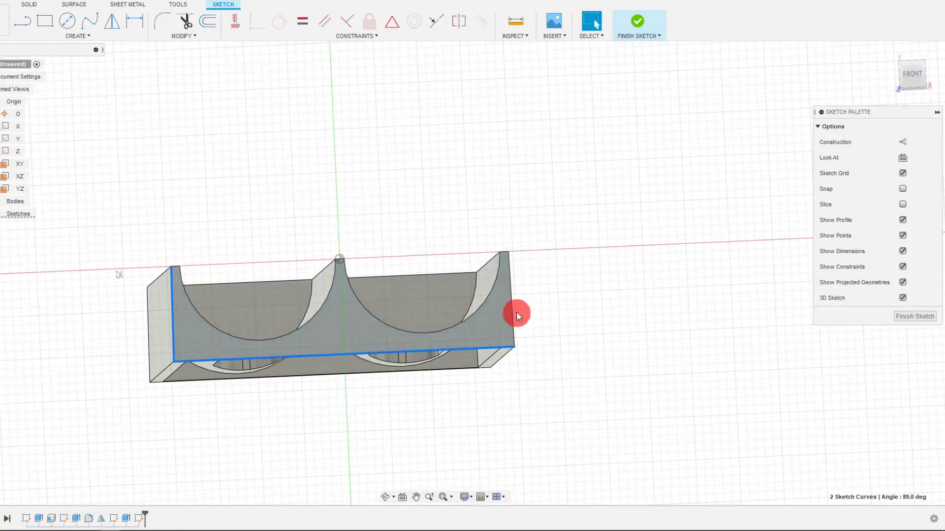
pyautogui.click(515, 308)
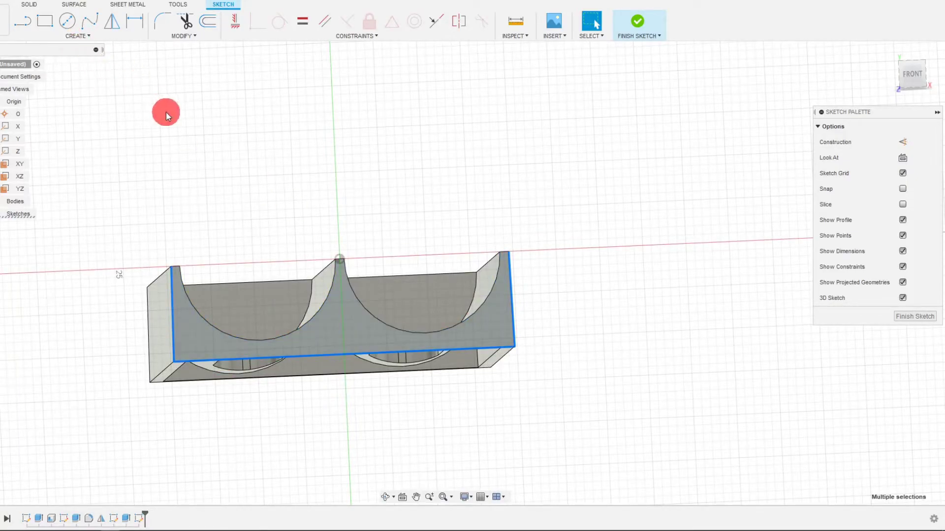
pyautogui.press('p')
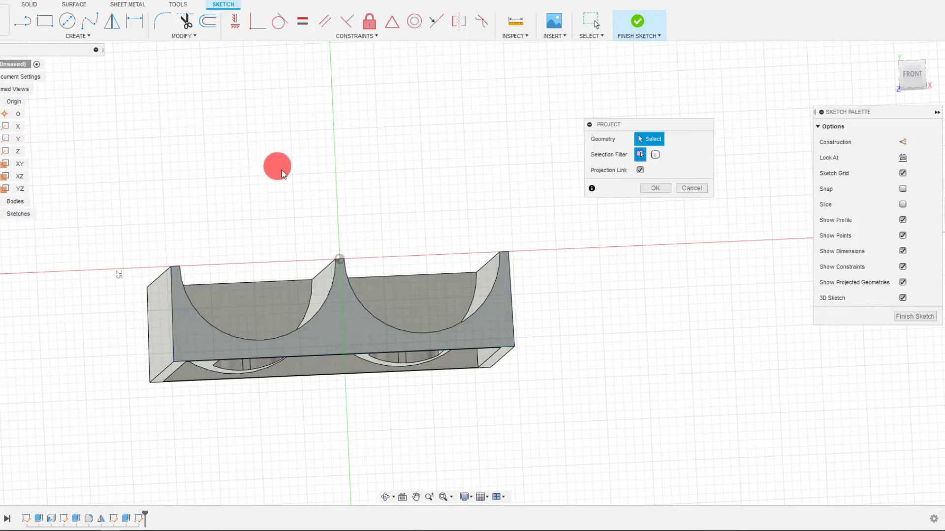
pyautogui.click(511, 295)
pyautogui.click(494, 349)
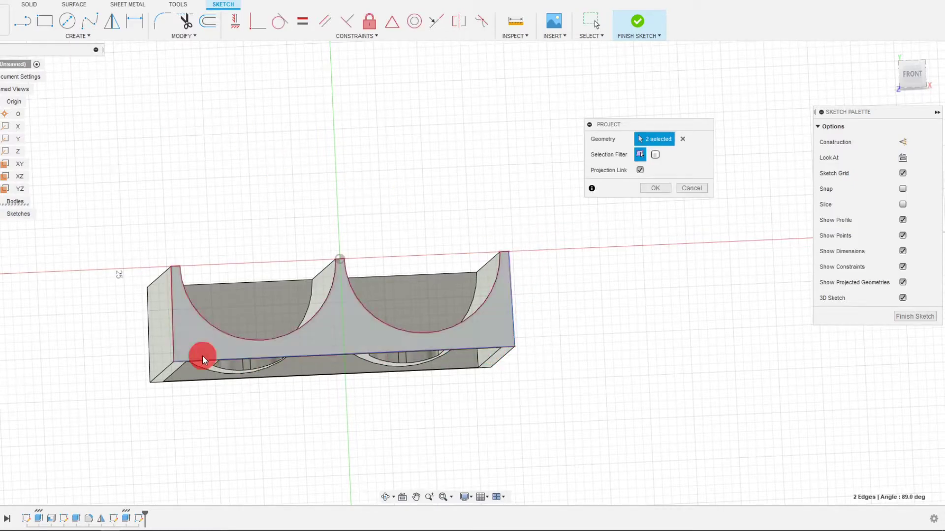
pyautogui.click(179, 343)
pyautogui.keyDown('shift'); pyautogui.moveTo(492, 345); pyautogui.dragTo(636, 297, button='middle'); pyautogui.keyUp('shift')
pyautogui.click(646, 187)
# Draw a line across the top of the front face between its two outermost corners to close the channels.
pyautogui.click(23, 21)
pyautogui.click(181, 271)
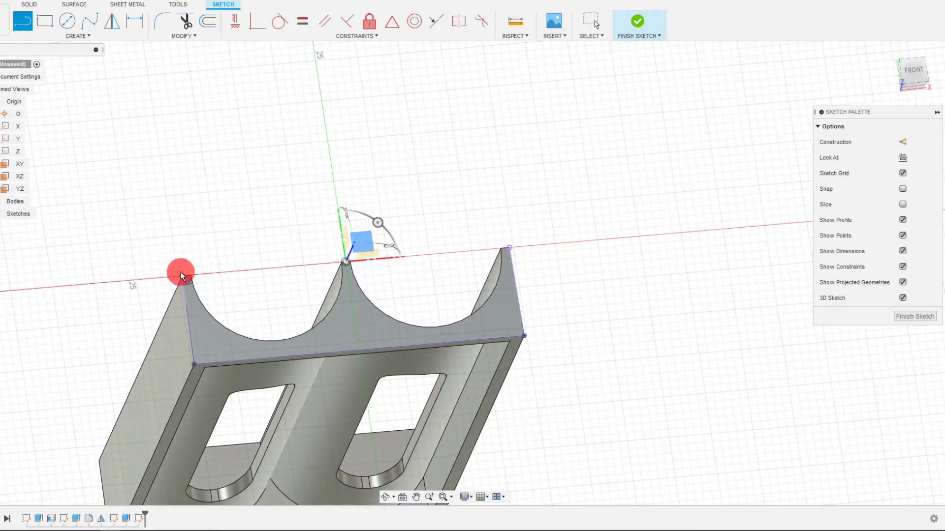
pyautogui.click(511, 250)
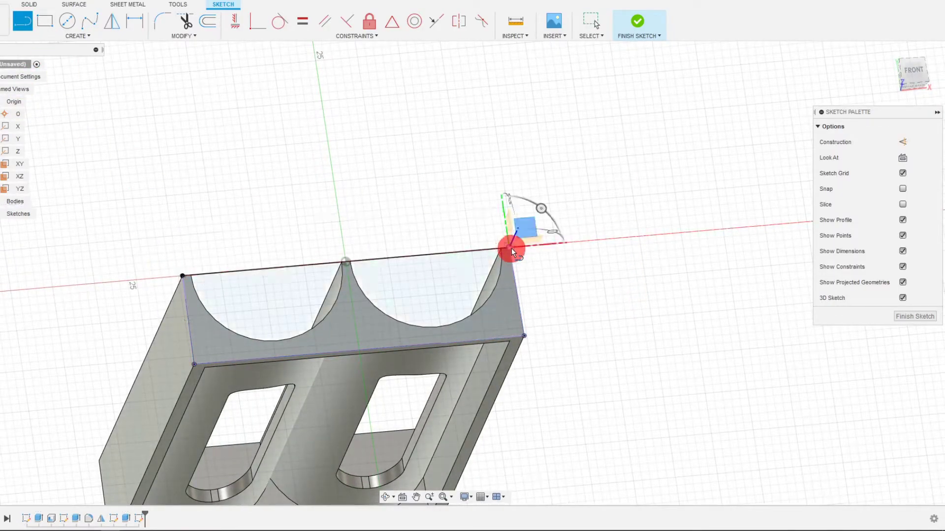
pyautogui.press('Escape')
pyautogui.click(142, 91)
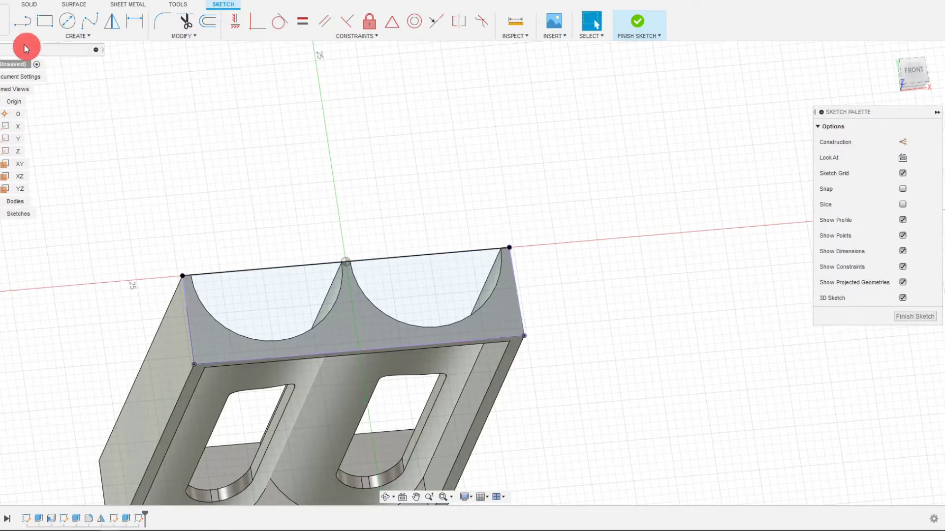
# Extrude all three profiles of the front end face sketch as a wall, using the Join operation.
pyautogui.click(28, 5)
pyautogui.click(45, 21)
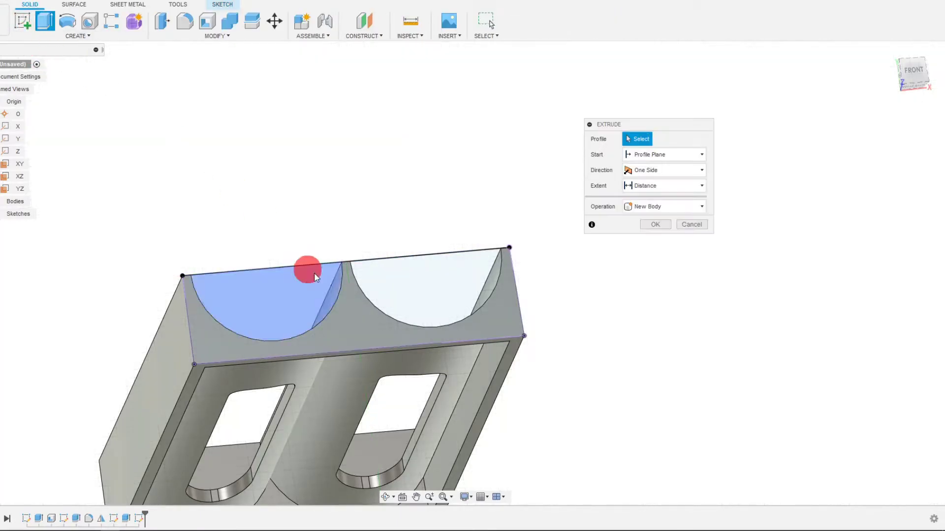
pyautogui.click(323, 295)
pyautogui.click(380, 298)
pyautogui.click(372, 311)
pyautogui.keyDown('shift'); pyautogui.moveTo(382, 319); pyautogui.dragTo(627, 377, button='middle'); pyautogui.keyUp('shift')
pyautogui.moveTo(573, 407); pyautogui.dragTo(537, 403)
pyautogui.click(648, 236)
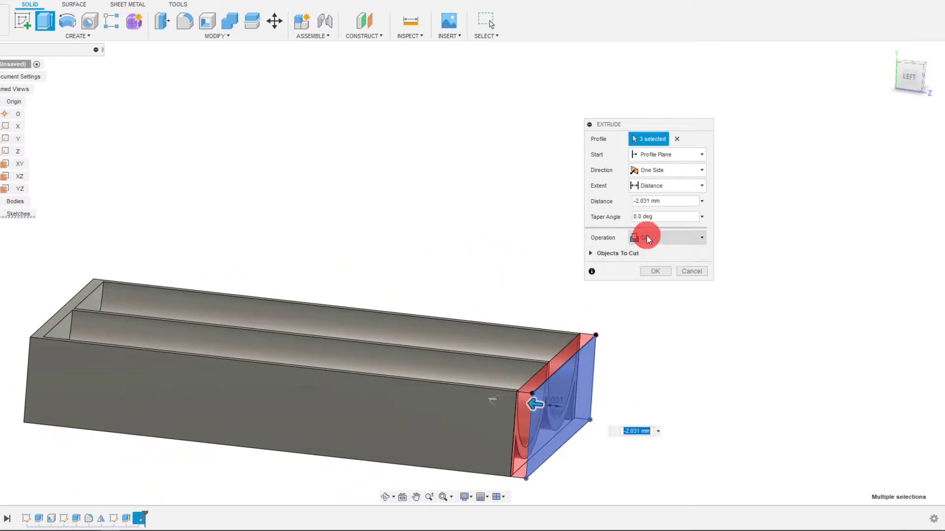
pyautogui.click(651, 252)
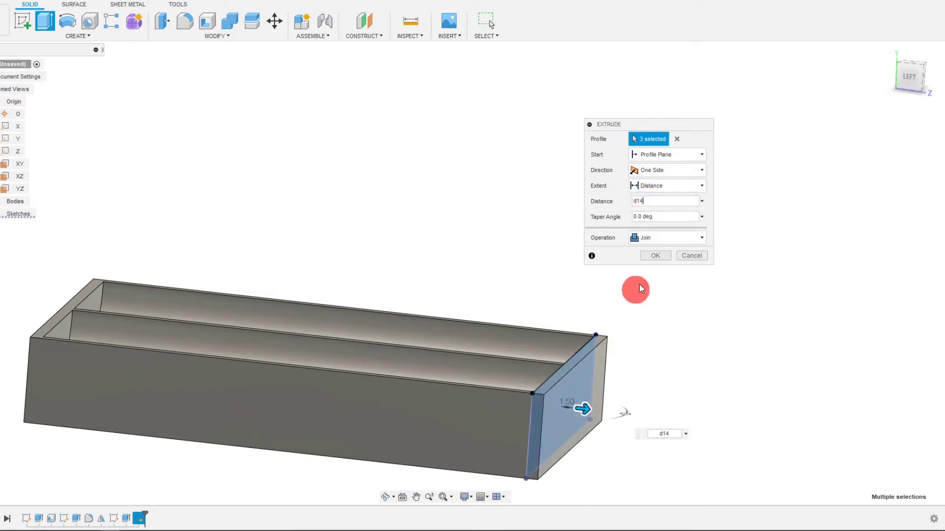
# Direct the front end wall's extrusion inward with a distance of -d14 and finish the wall.
pyautogui.moveTo(590, 414); pyautogui.dragTo(558, 408)
pyautogui.click(635, 201)
pyautogui.write('-d14')
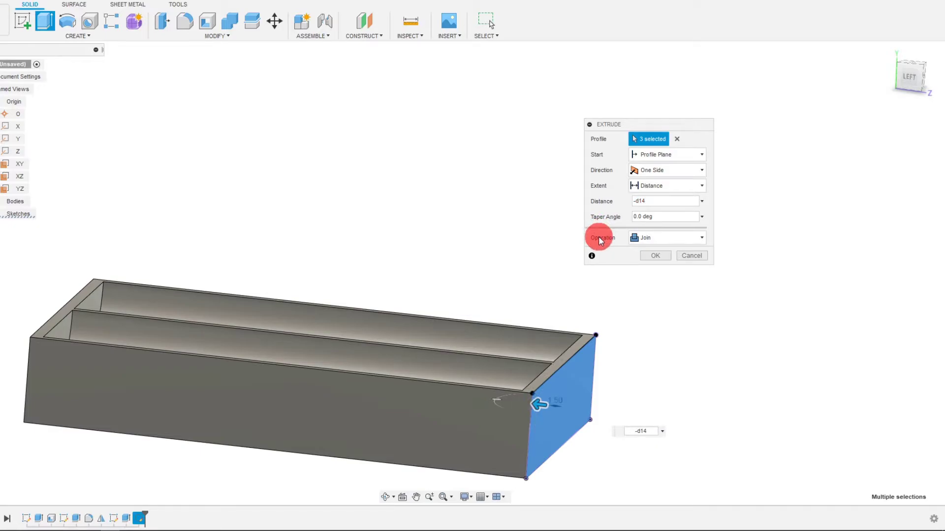
pyautogui.click(654, 255)
pyautogui.click(654, 256)
pyautogui.keyDown('shift'); pyautogui.moveTo(654, 256); pyautogui.dragTo(386, 401, button='middle'); pyautogui.keyUp('shift')
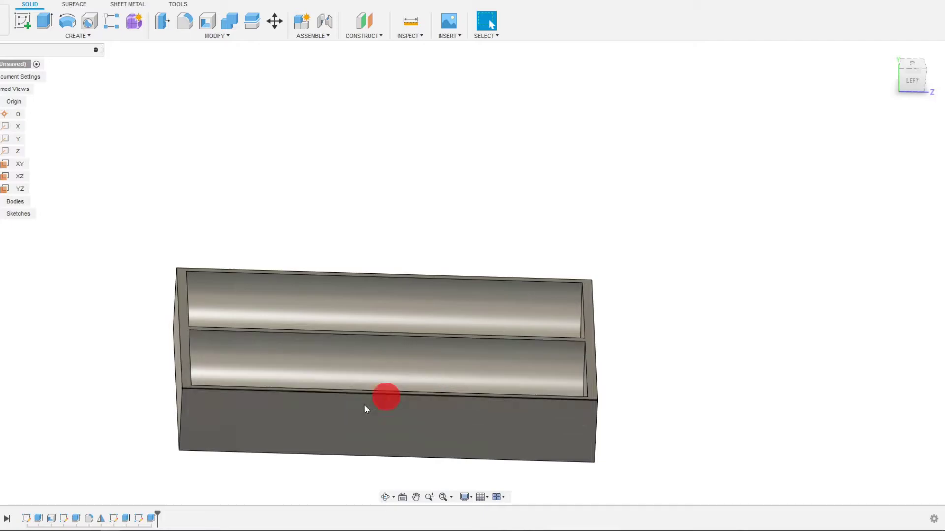
# Set the tray body's symmetric extrusion length to 67 mm.
pyautogui.doubleClick(38, 520)
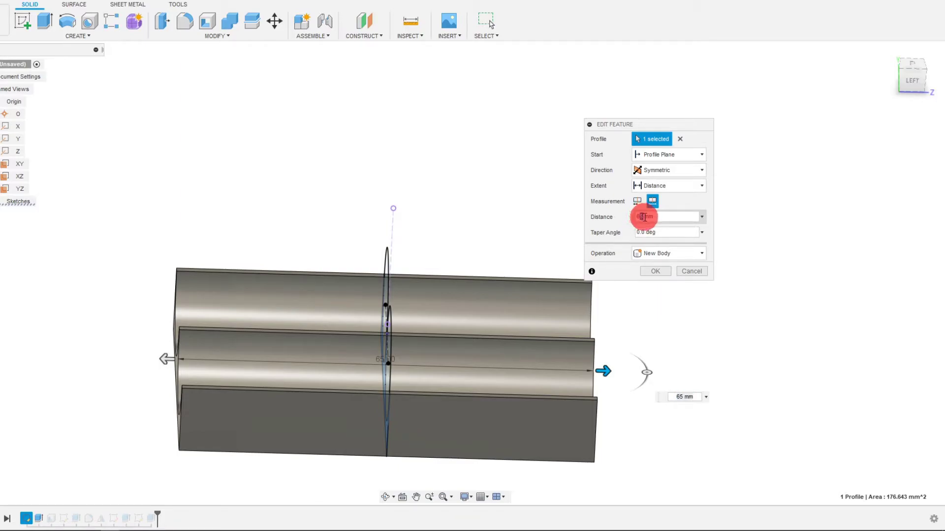
pyautogui.write('70')
pyautogui.click(647, 270)
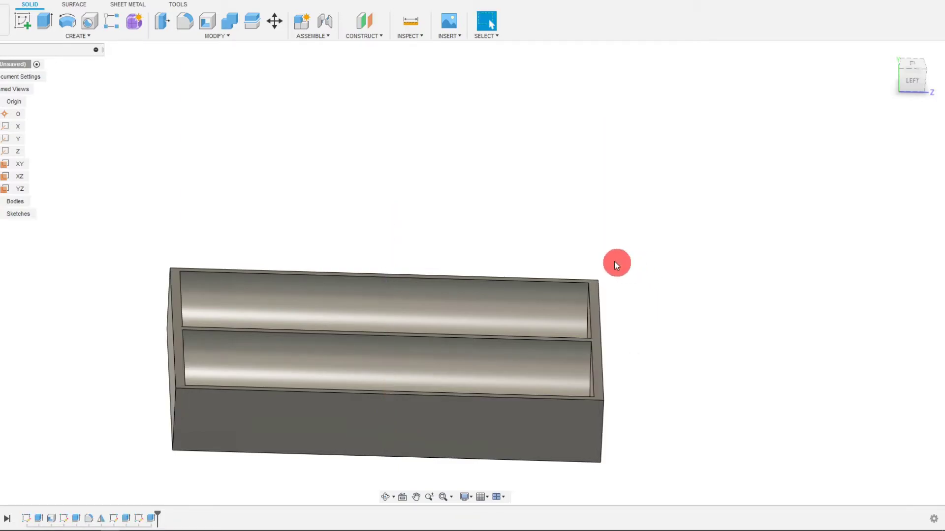
# Measure the top edge of the middle divider between the two end walls.
pyautogui.keyDown('shift'); pyautogui.moveTo(550, 257); pyautogui.dragTo(579, 399, button='middle'); pyautogui.keyUp('shift')
pyautogui.click(436, 337)
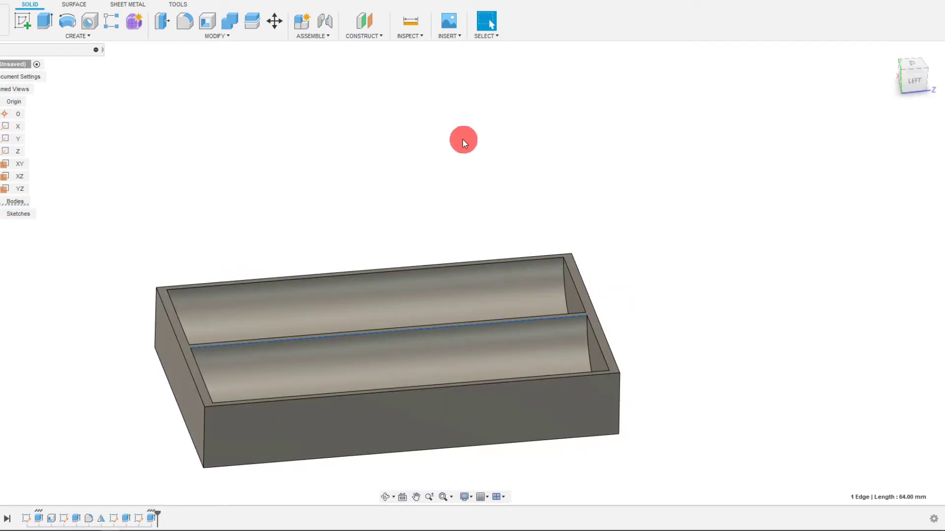
pyautogui.click(411, 21)
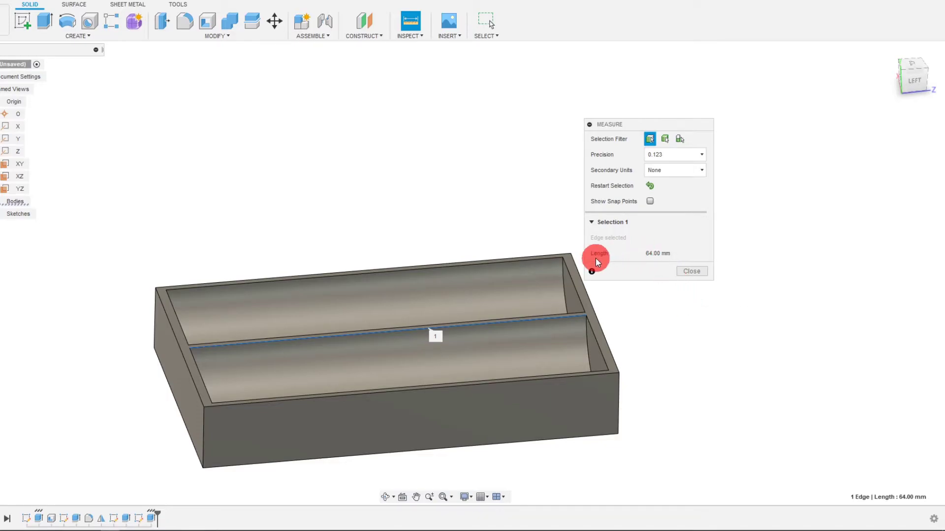
pyautogui.click(126, 447)
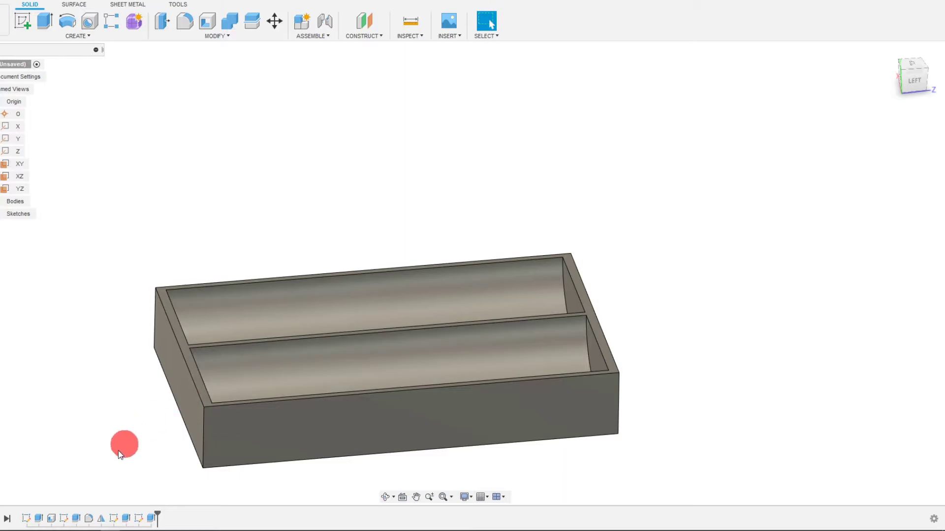
# Lengthen the tray body's symmetric extrusion so the channels are 65 mm long between the end walls.
pyautogui.click(39, 521)
pyautogui.doubleClick(345, 362)
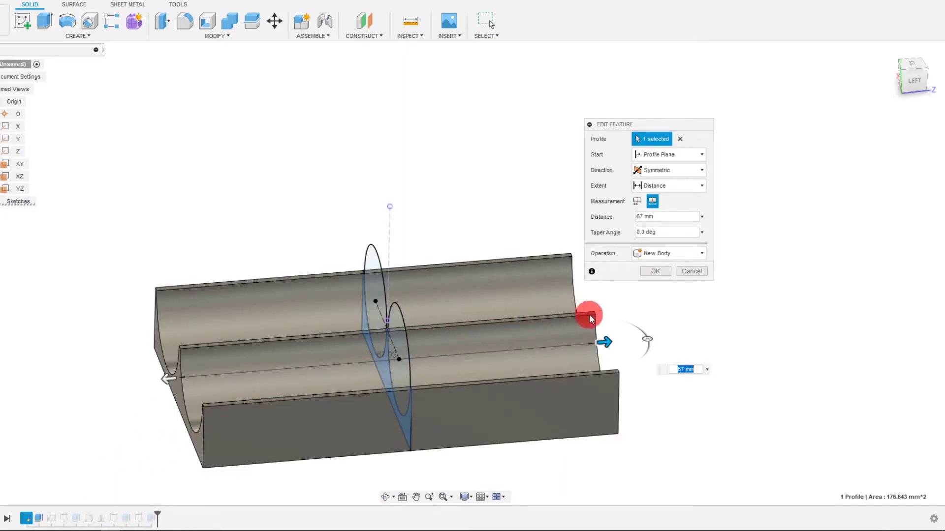
pyautogui.click(647, 217)
pyautogui.moveTo(640, 217); pyautogui.dragTo(643, 218)
pyautogui.click(656, 273)
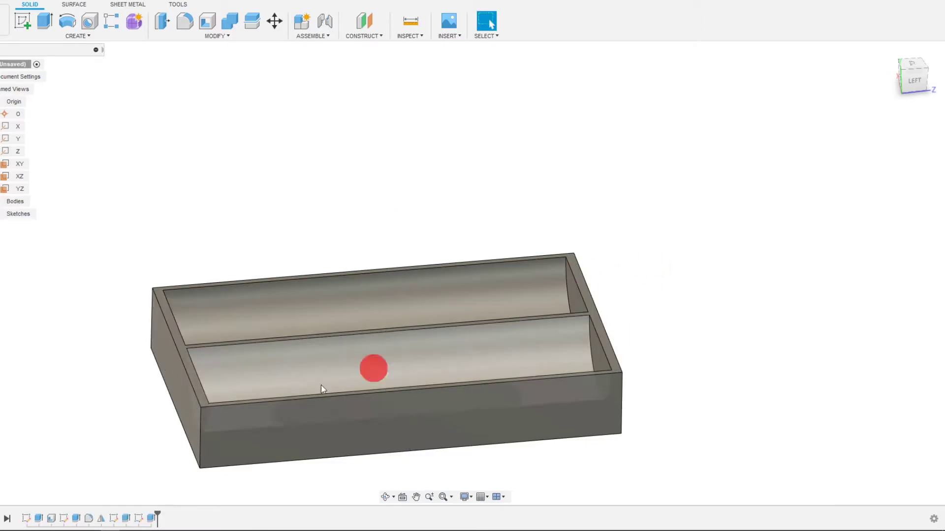
# Check the channel length again by measuring the middle divider's top edge.
pyautogui.click(401, 329)
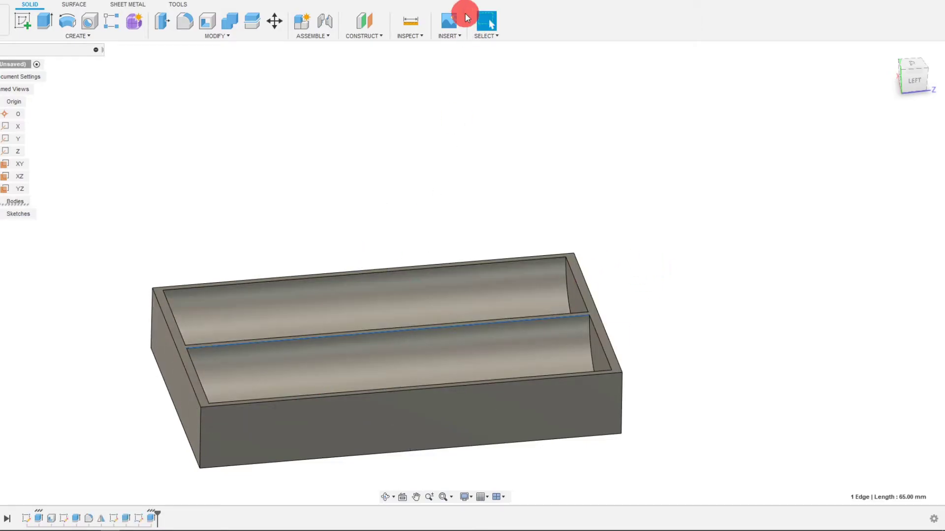
pyautogui.click(412, 21)
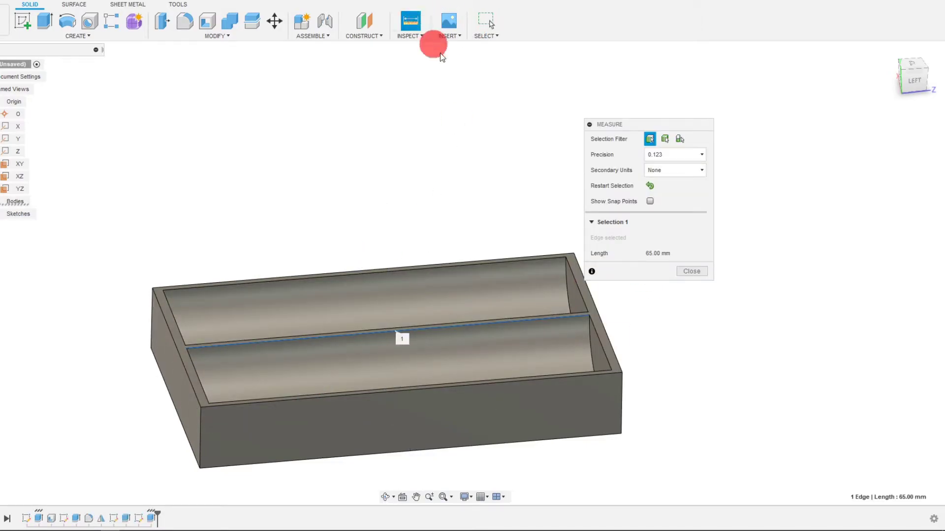
pyautogui.press('Escape')
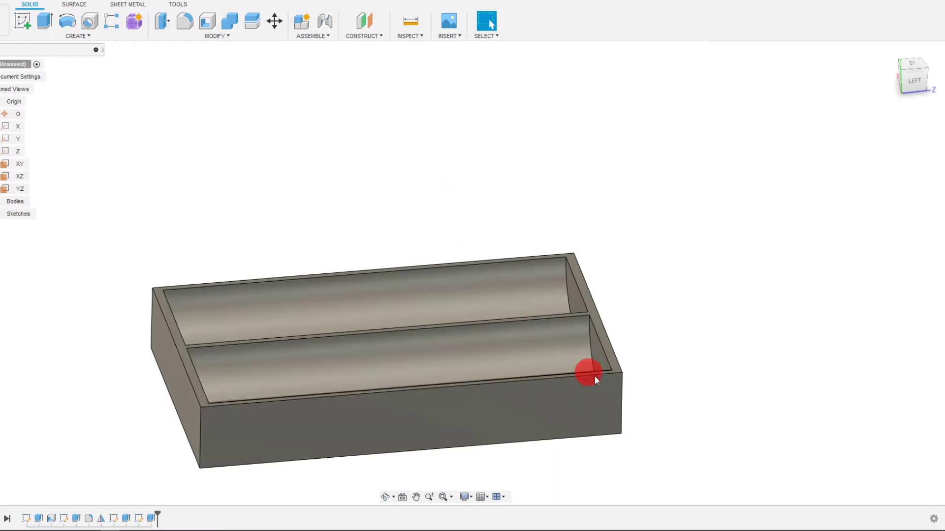
pyautogui.keyDown('shift'); pyautogui.moveTo(610, 350); pyautogui.dragTo(606, 347, button='middle'); pyautogui.keyUp('shift')
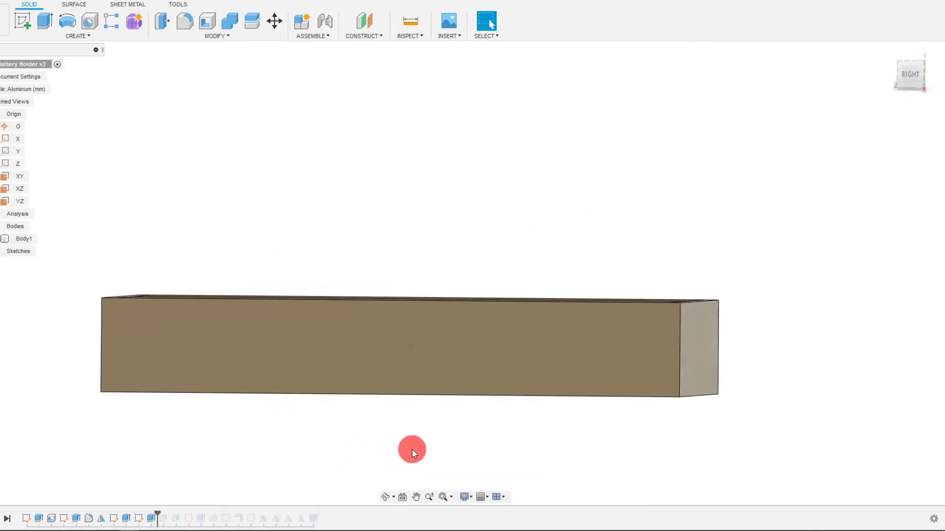
# Draft the tray's back end face by -1 degree, using the bottom face as the draft plane.
pyautogui.click(221, 37)
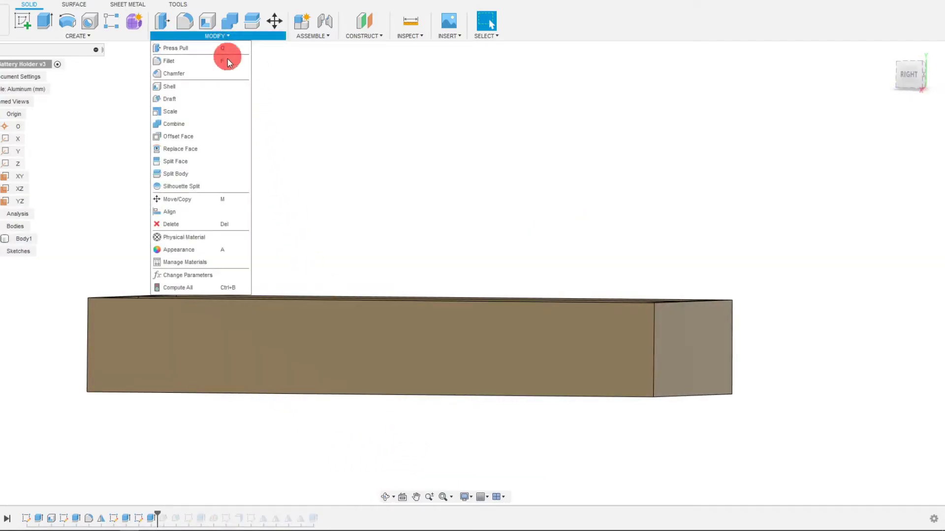
pyautogui.click(205, 100)
pyautogui.keyDown('shift'); pyautogui.moveTo(584, 242); pyautogui.dragTo(709, 365, button='middle'); pyautogui.keyUp('shift')
pyautogui.click(630, 258)
pyautogui.click(627, 270)
pyautogui.scroll(-2, 709, 365)
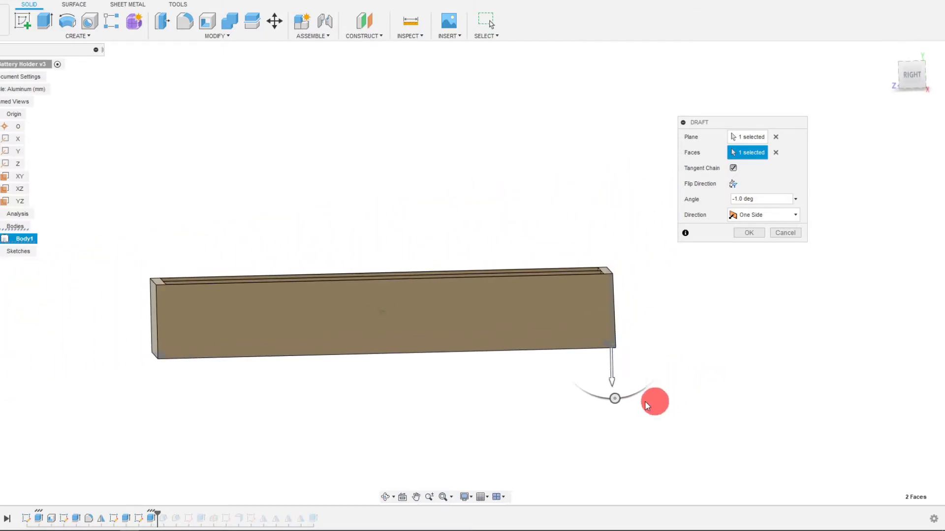
pyautogui.moveTo(614, 398); pyautogui.dragTo(618, 399)
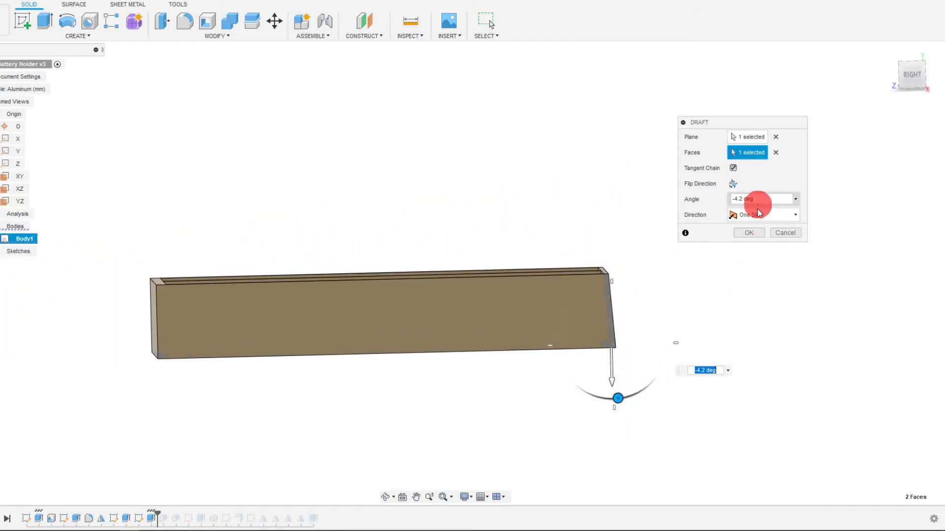
pyautogui.write('-1')
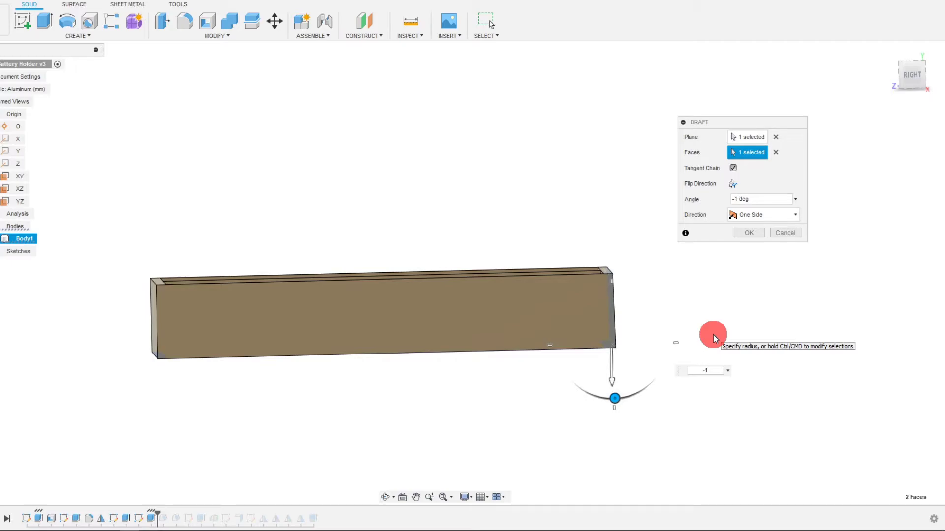
pyautogui.press('Return')
# Draft the tray's front end face inward toward the top, using the bottom rim face as the draft plane.
pyautogui.click(223, 36)
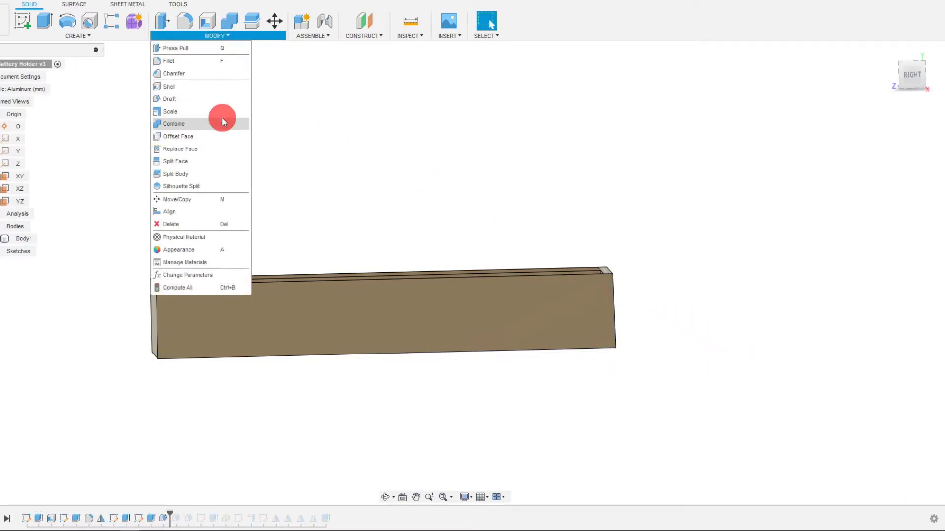
pyautogui.click(211, 97)
pyautogui.keyDown('shift'); pyautogui.moveTo(233, 451); pyautogui.dragTo(285, 433, button='middle'); pyautogui.keyUp('shift')
pyautogui.scroll(5, 297, 426)
pyautogui.click(462, 350)
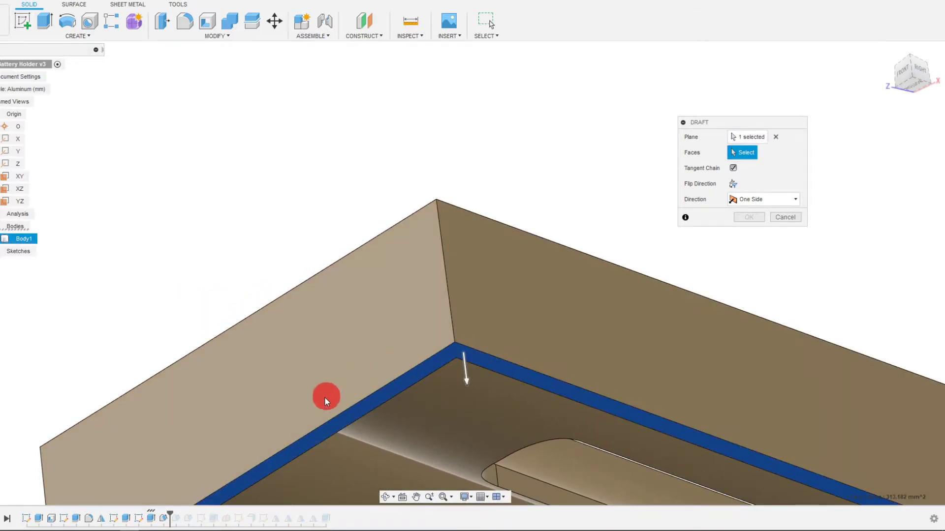
pyautogui.click(308, 414)
pyautogui.scroll(-3, 308, 419)
pyautogui.keyDown('shift'); pyautogui.moveTo(308, 418); pyautogui.dragTo(378, 403, button='middle'); pyautogui.keyUp('shift')
pyautogui.moveTo(388, 387); pyautogui.dragTo(383, 386)
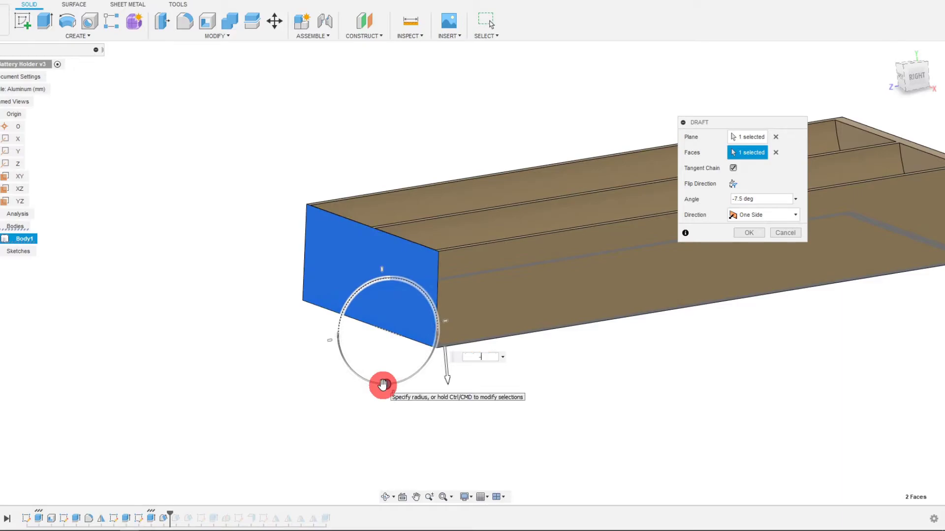
pyautogui.press('Return')
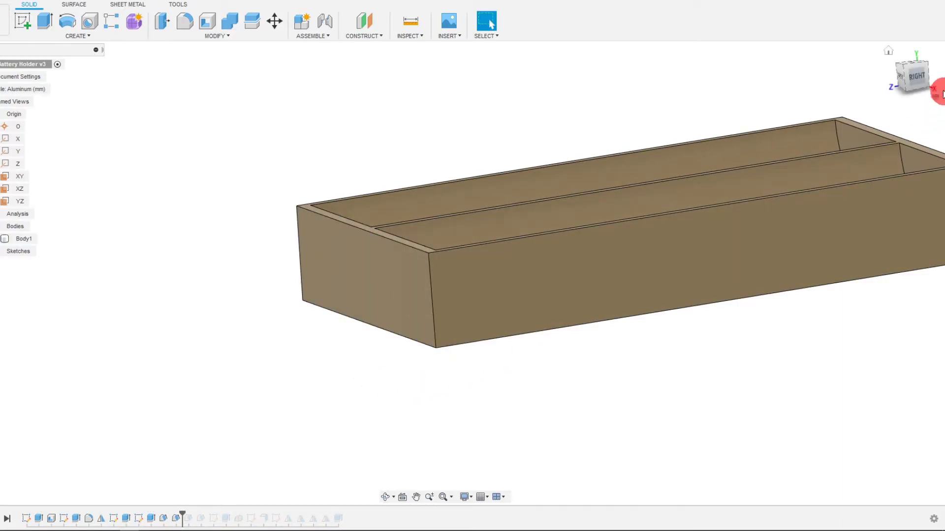
pyautogui.click(922, 82)
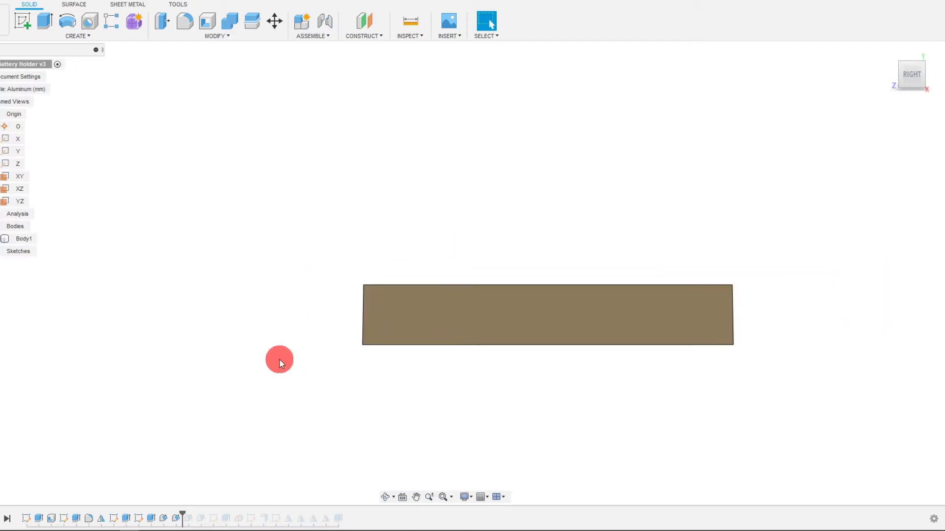
# Create a new sketch on the XY origin plane and view it squarely from the front.
pyautogui.click(14, 177)
pyautogui.keyDown('shift'); pyautogui.moveTo(453, 216); pyautogui.dragTo(454, 215, button='middle'); pyautogui.keyUp('shift')
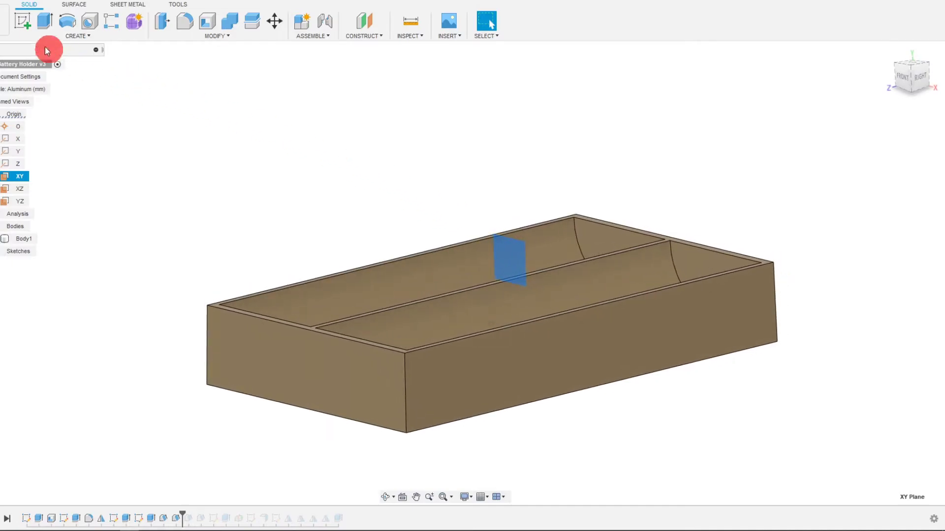
pyautogui.click(22, 21)
pyautogui.keyDown('shift'); pyautogui.moveTo(536, 323); pyautogui.dragTo(535, 323, button='middle'); pyautogui.keyUp('shift')
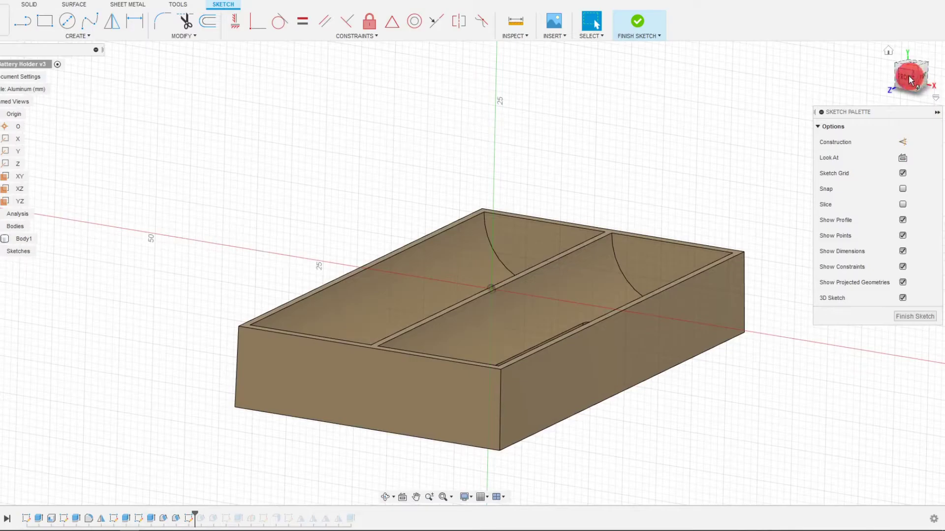
pyautogui.click(910, 80)
pyautogui.scroll(2, 400, 341)
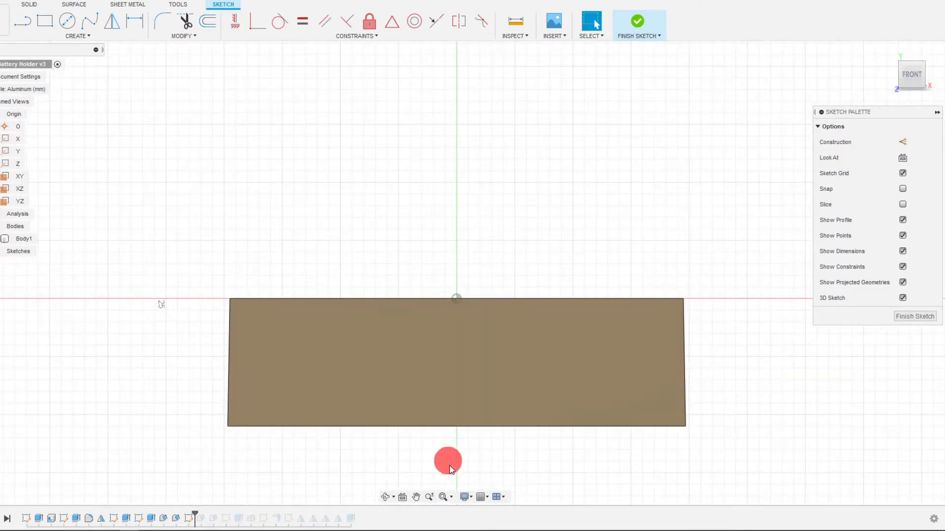
# Switch the visual style to Wireframe with Hidden Edges to expose the channel profiles inside the tray.
pyautogui.click(466, 497)
pyautogui.moveTo(540, 402)
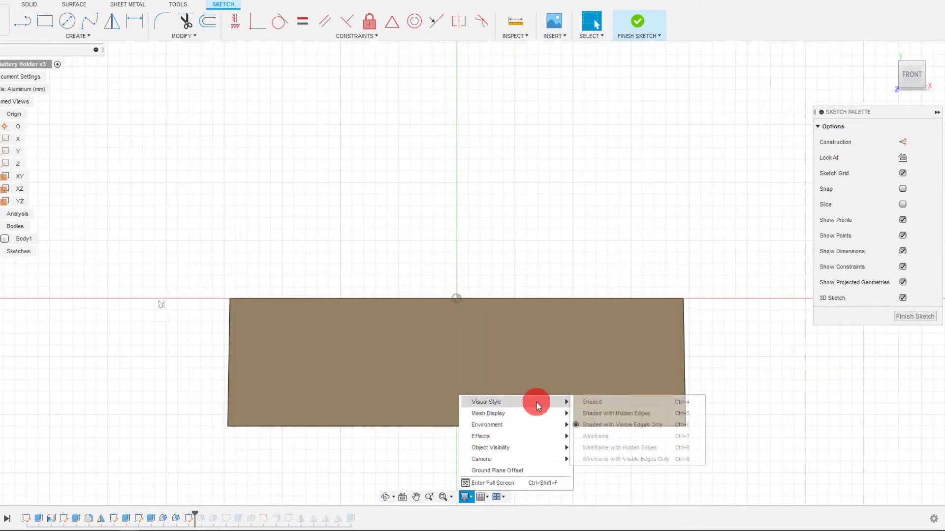
pyautogui.click(610, 436)
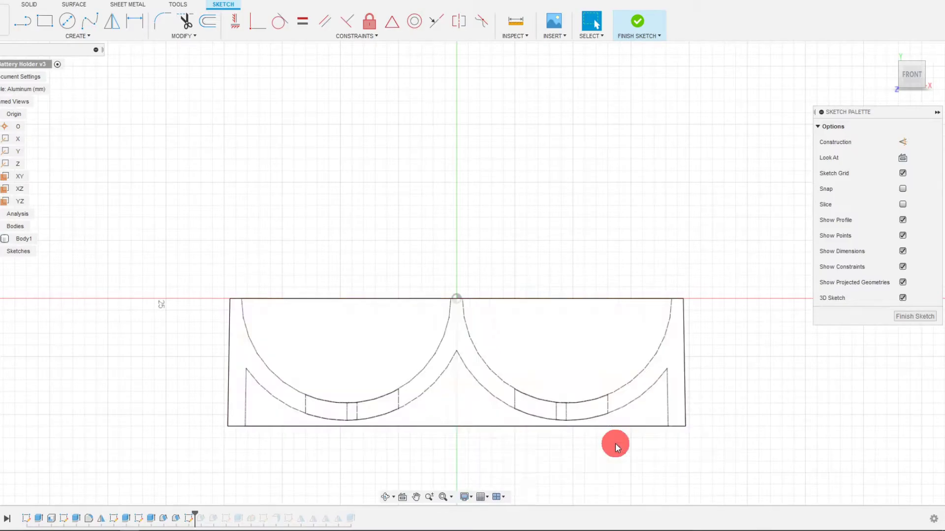
pyautogui.scroll(1, 449, 388)
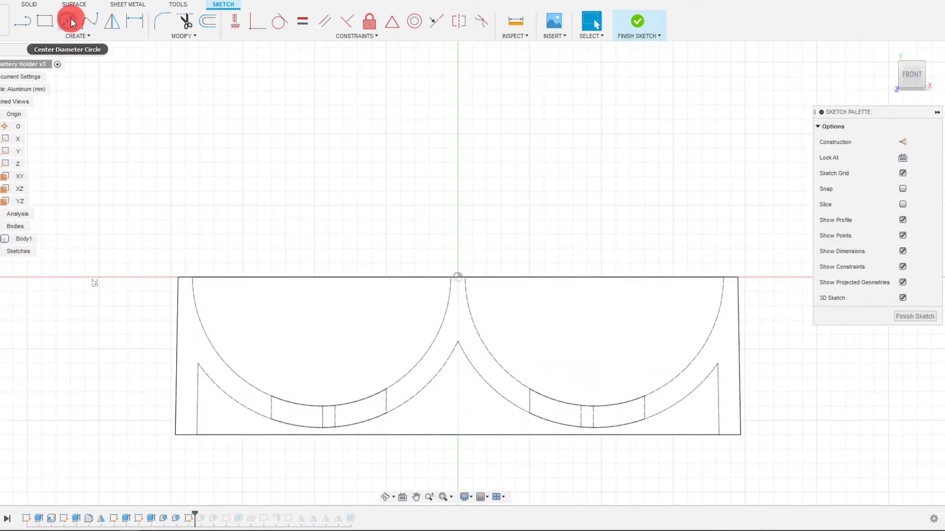
# Sketch two center rectangles about 4 mm wide, one centred in each channel profile.
pyautogui.click(75, 37)
pyautogui.moveTo(66, 60)
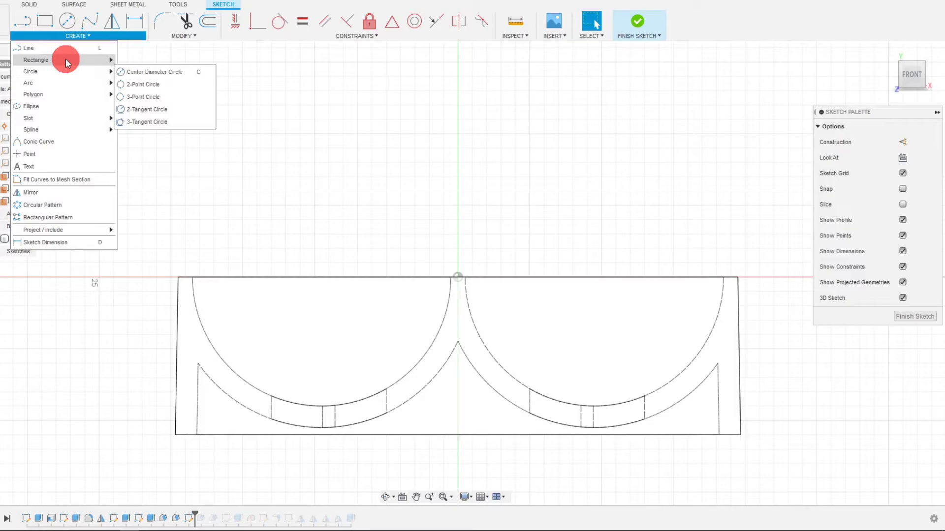
pyautogui.click(149, 64)
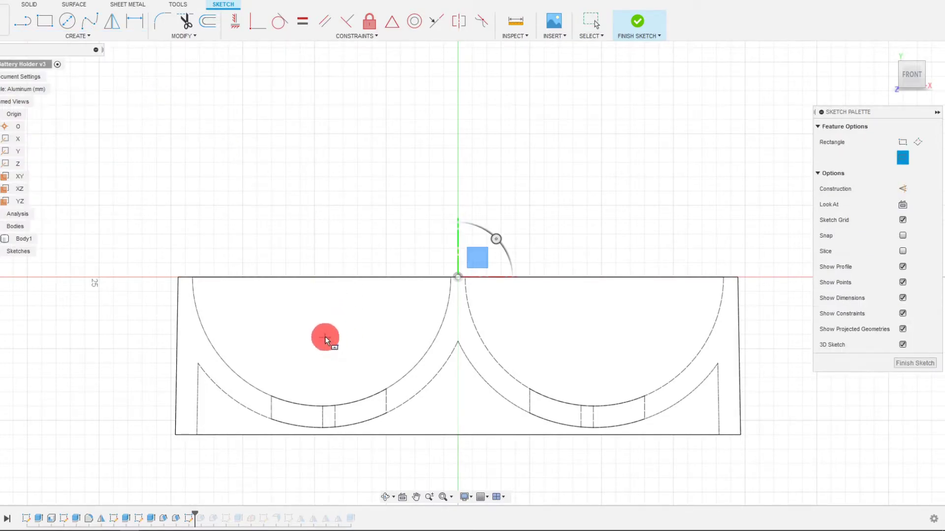
pyautogui.click(352, 388)
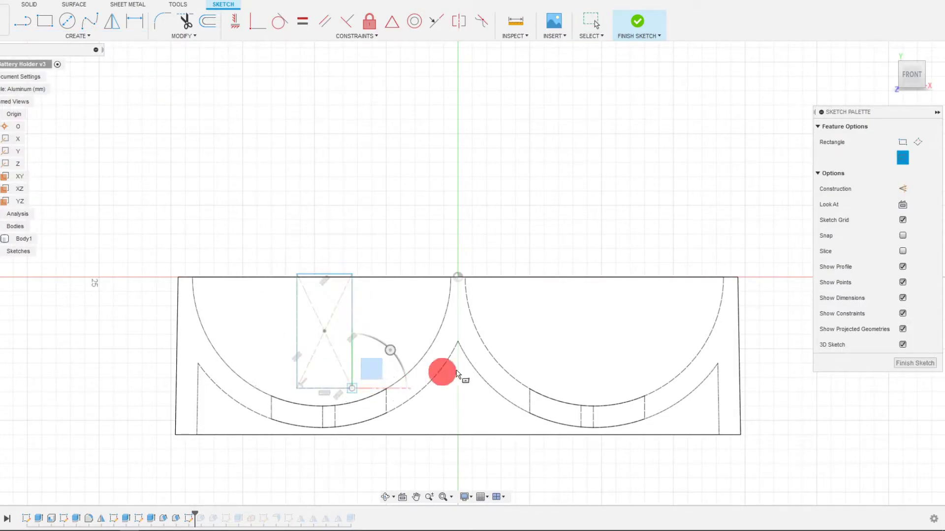
pyautogui.click(592, 331)
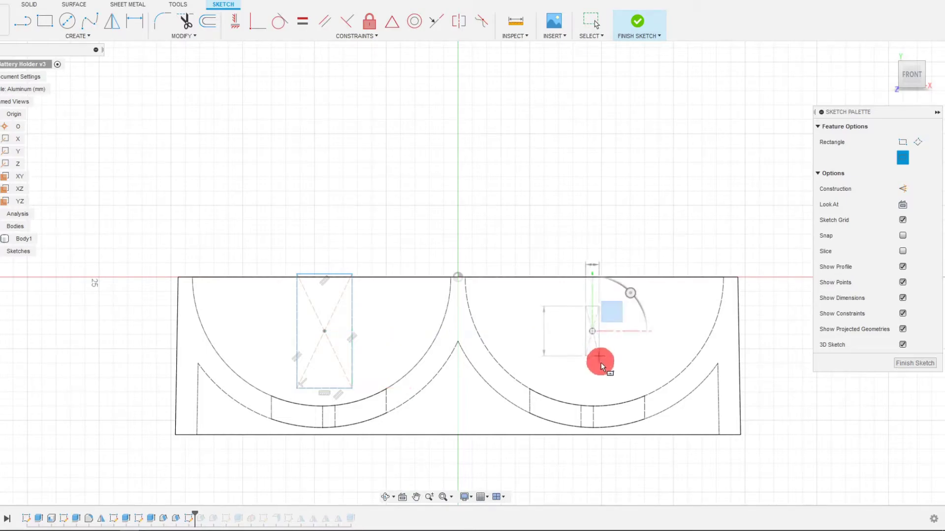
pyautogui.click(623, 390)
pyautogui.press('Escape')
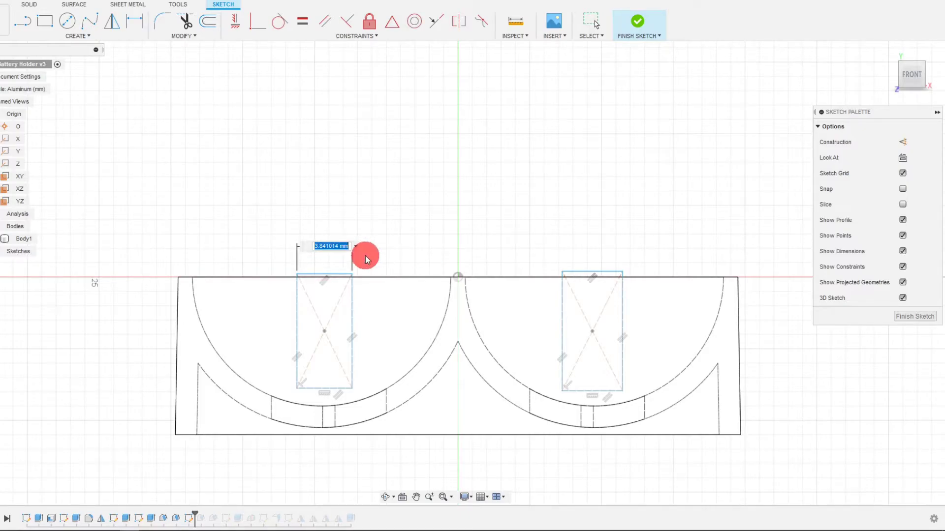
# Dimension the left rectangle's width as 8 mm and link the right rectangle's width to that dimension.
pyautogui.press('Return')
pyautogui.click(601, 272)
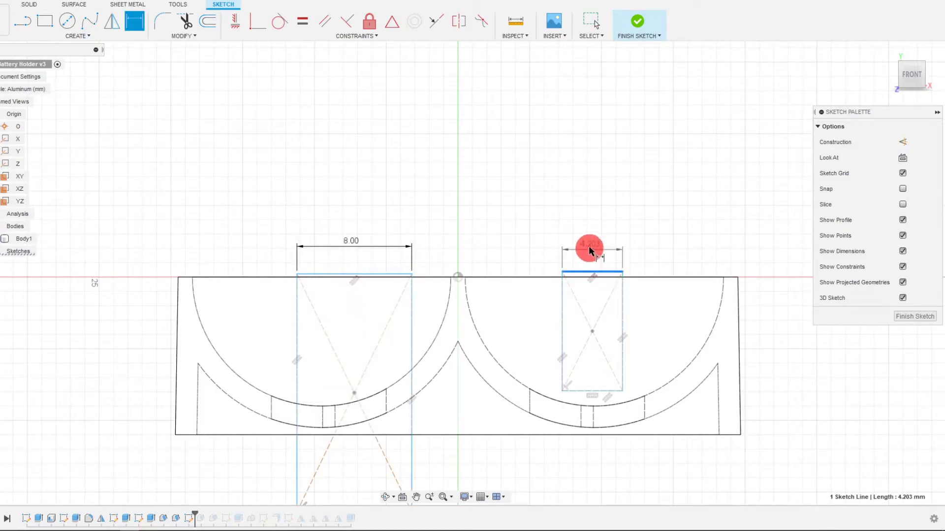
pyautogui.click(588, 247)
pyautogui.click(353, 240)
pyautogui.press('Return')
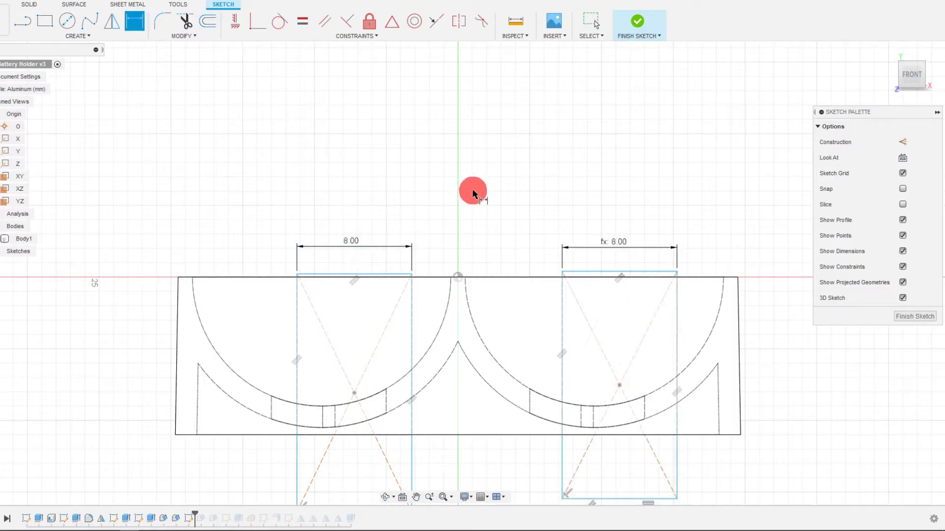
# Constrain the two rectangles' center points to be horizontally aligned and shift the rectangles upward.
pyautogui.scroll(-3, 470, 190)
pyautogui.scroll(1, 541, 305)
pyautogui.press('Escape')
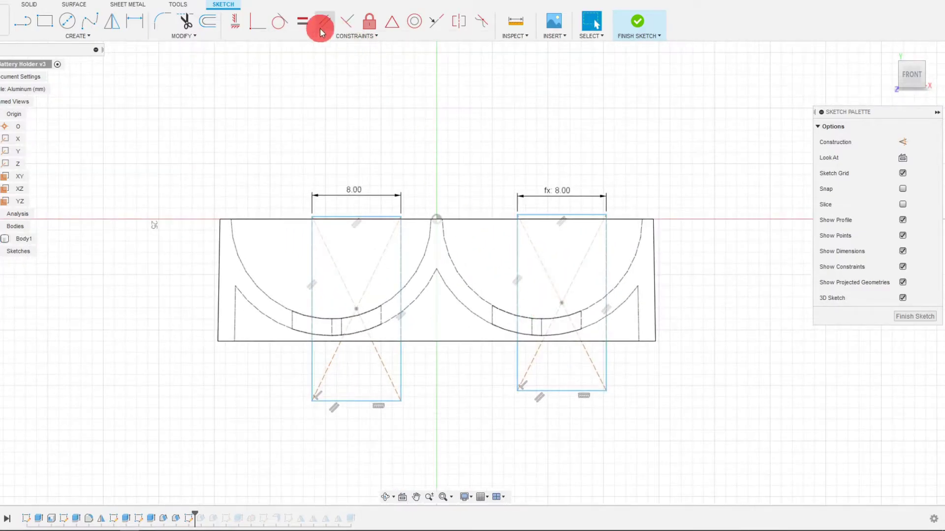
pyautogui.click(235, 22)
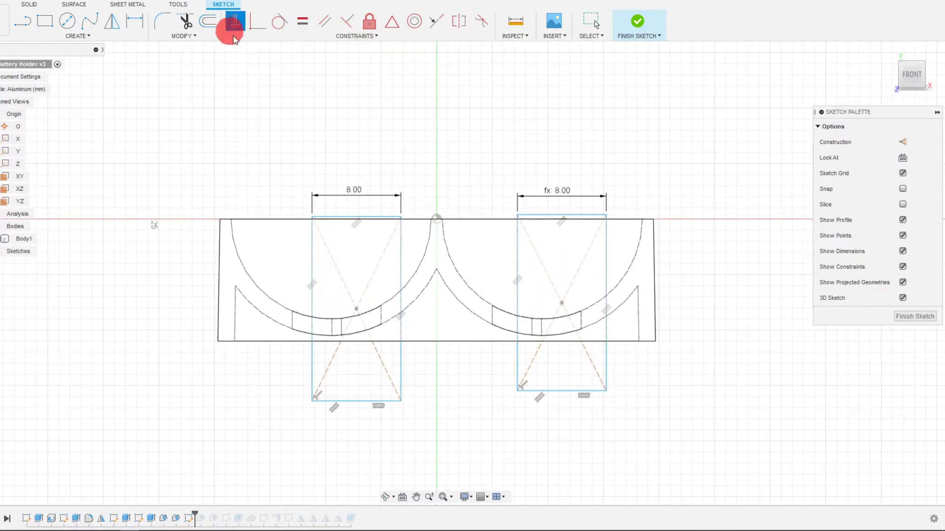
pyautogui.click(355, 310)
pyautogui.click(560, 313)
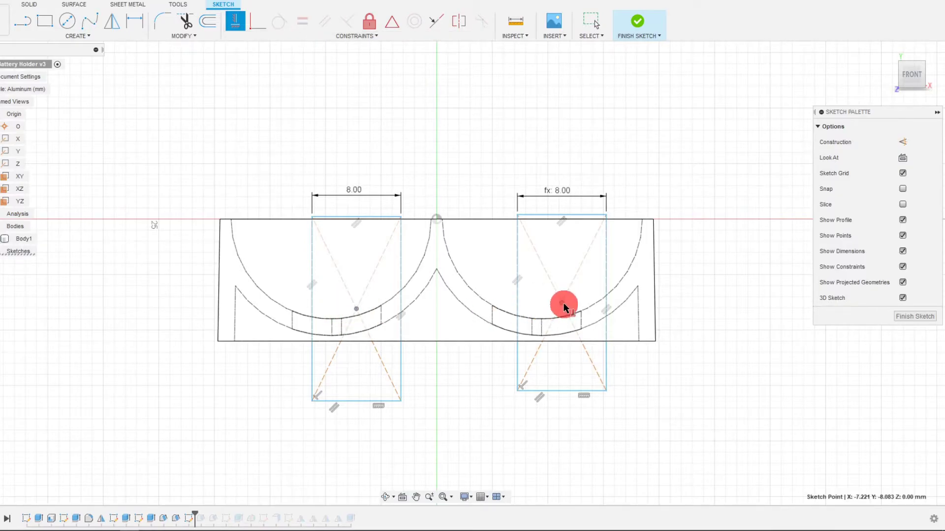
pyautogui.press('Escape')
pyautogui.moveTo(578, 218); pyautogui.dragTo(558, 168)
pyautogui.moveTo(562, 280)
pyautogui.mouseDown()
pyautogui.moveTo(539, 248)
pyautogui.moveTo(550, 260)
pyautogui.mouseUp()
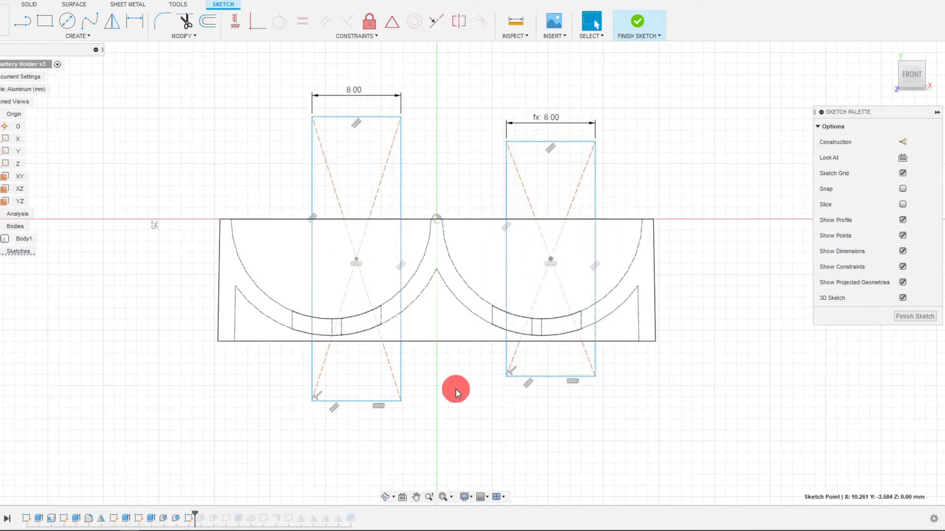
# Try placing the left rectangle's center 9 mm horizontally from the origin, and delete that dimension.
pyautogui.click(429, 224)
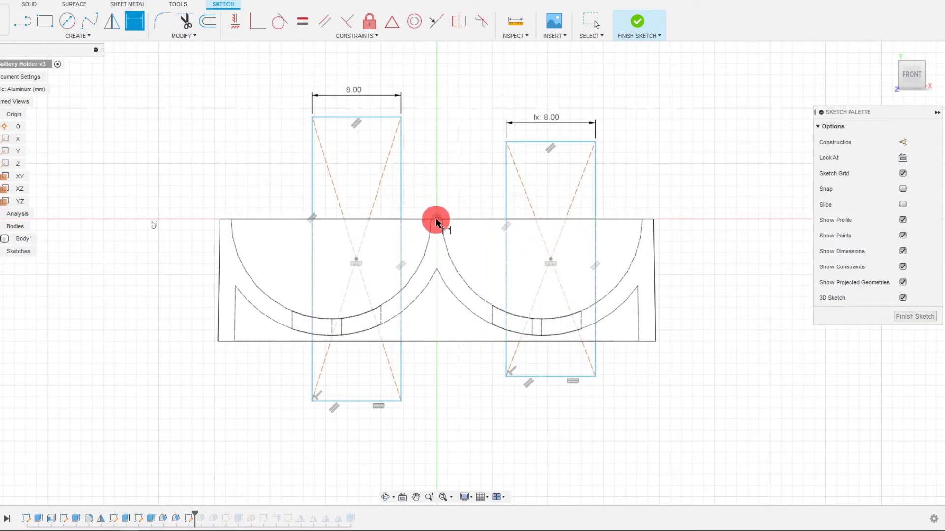
pyautogui.click(355, 261)
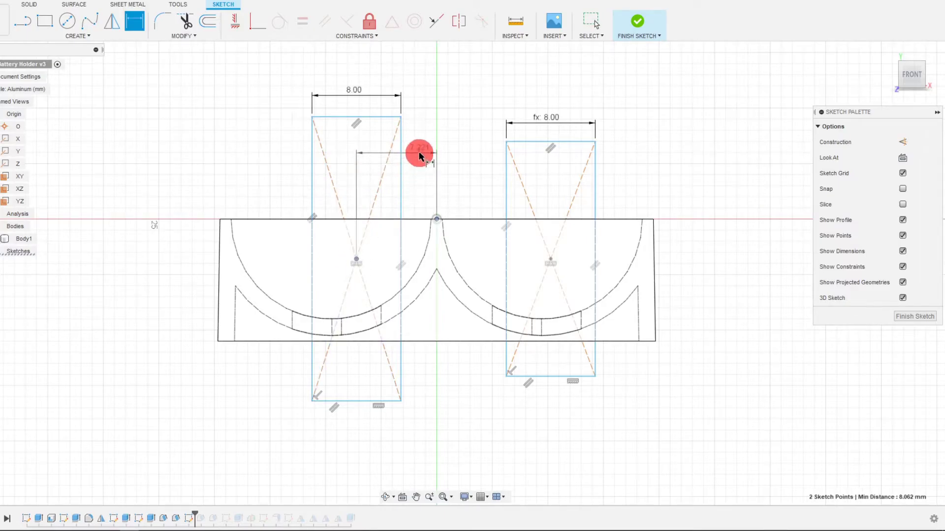
pyautogui.click(418, 151)
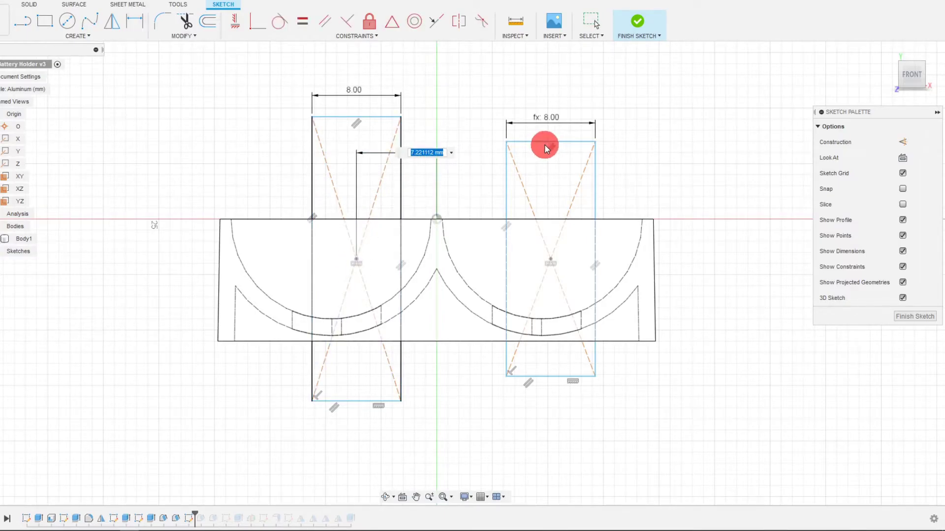
pyautogui.write('9')
pyautogui.press('Return')
pyautogui.scroll(2, 274, 246)
pyautogui.press('Escape')
pyautogui.click(443, 128)
pyautogui.press('Delete')
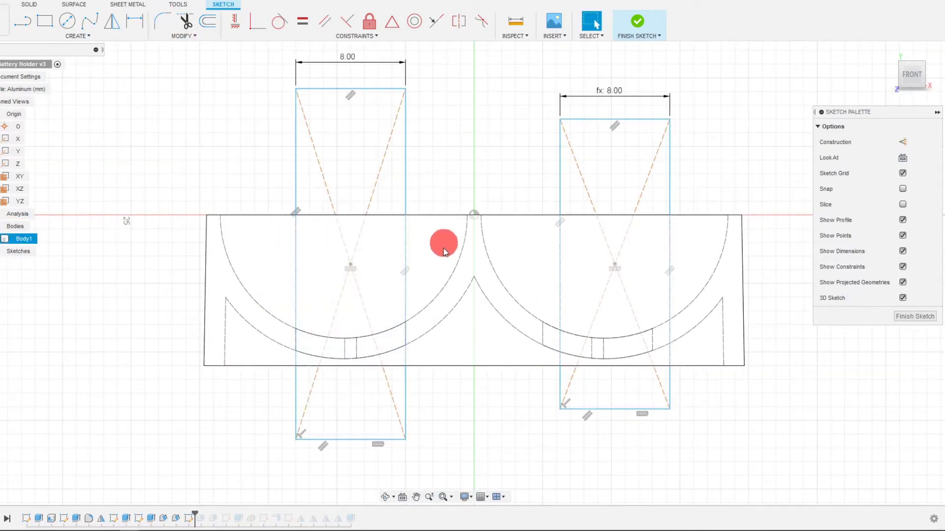
# Project the upper arc edges of both channels into the sketch with the projection link on.
pyautogui.press('p')
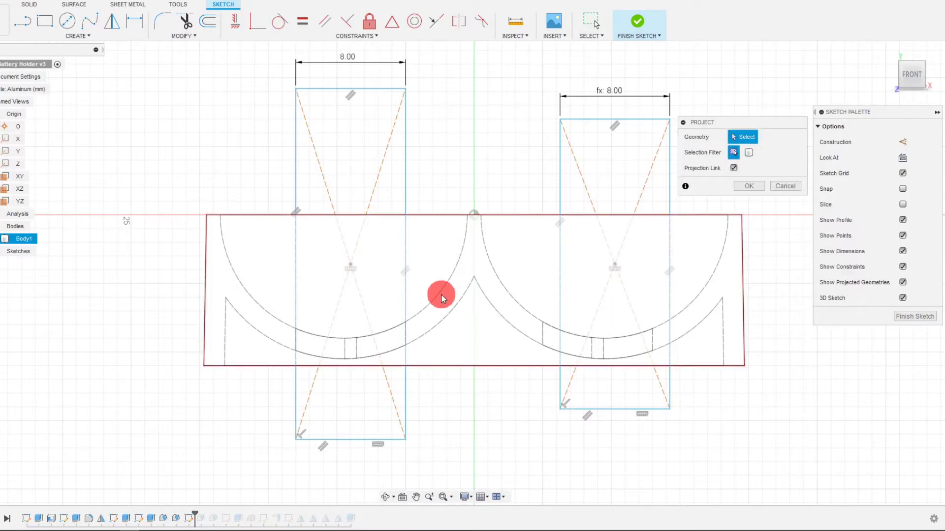
pyautogui.moveTo(435, 294)
pyautogui.keyDown('shift'); pyautogui.mouseDown(button='middle')
pyautogui.moveTo(433, 165)
pyautogui.moveTo(444, 127)
pyautogui.mouseUp(button='middle'); pyautogui.keyUp('shift')
pyautogui.click(444, 128)
pyautogui.click(542, 133)
pyautogui.click(910, 79)
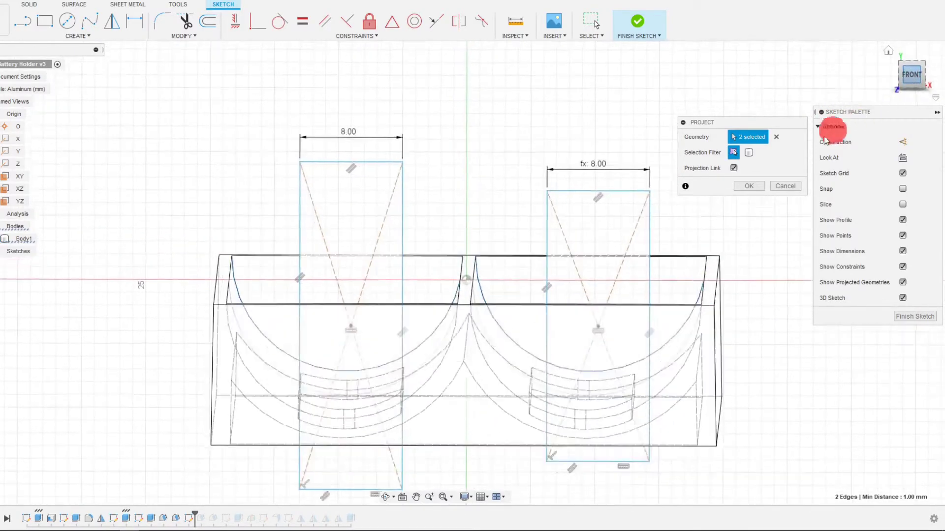
pyautogui.click(746, 185)
# Constrain each rectangle's center vertically in line with the projected arc's center point of its channel.
pyautogui.scroll(3, 324, 301)
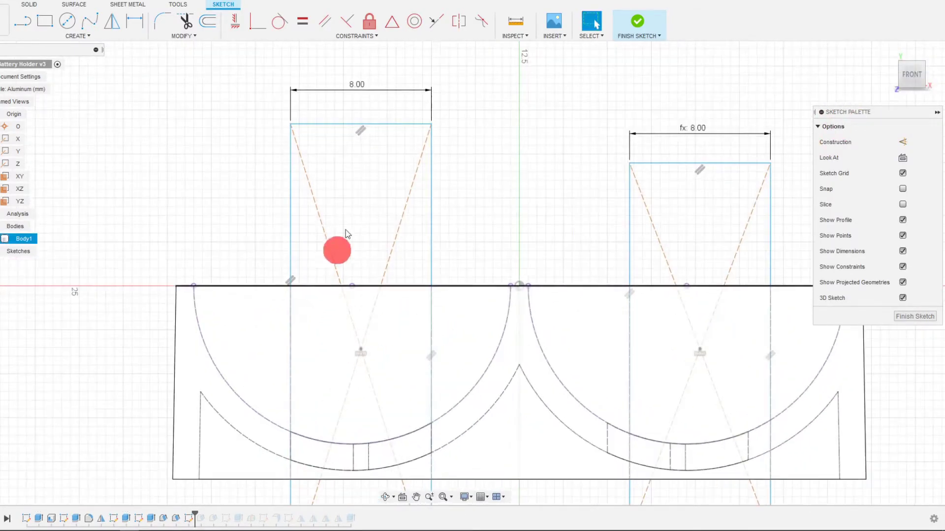
pyautogui.click(235, 21)
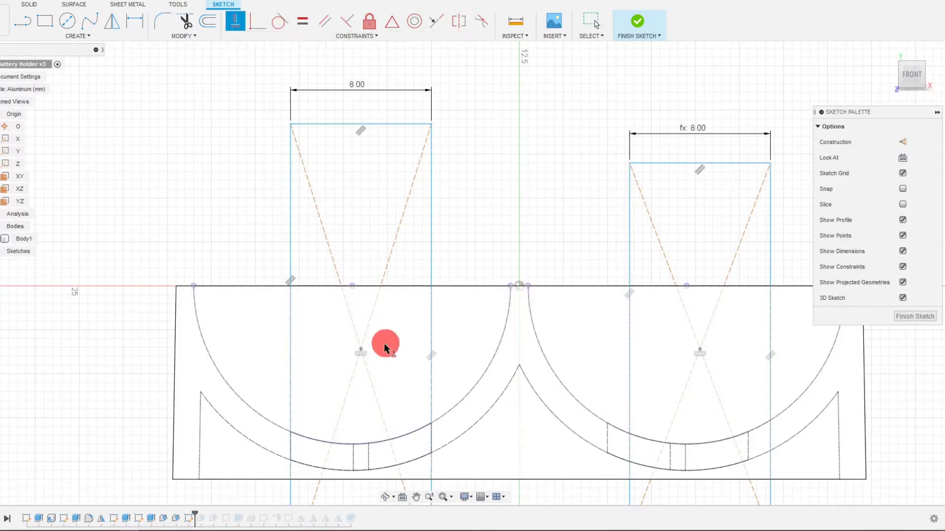
pyautogui.click(360, 351)
pyautogui.click(350, 286)
pyautogui.click(716, 368)
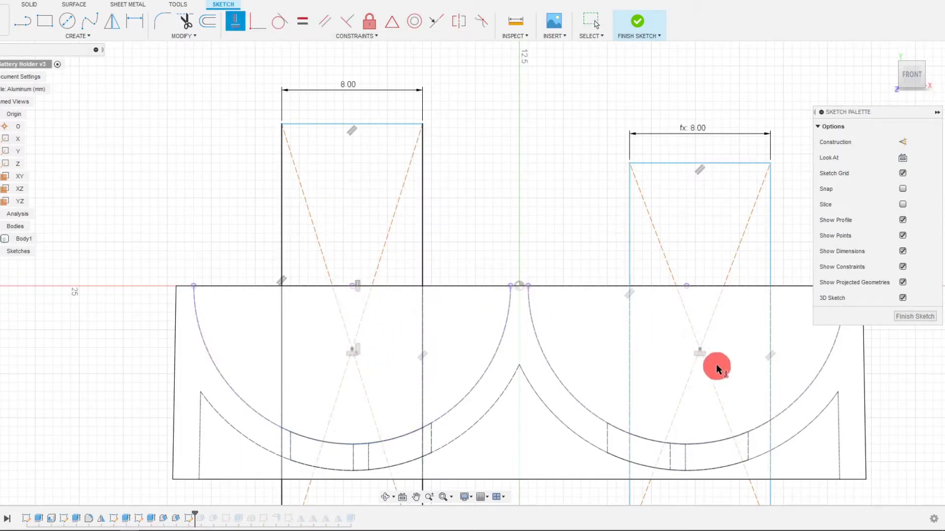
pyautogui.click(687, 288)
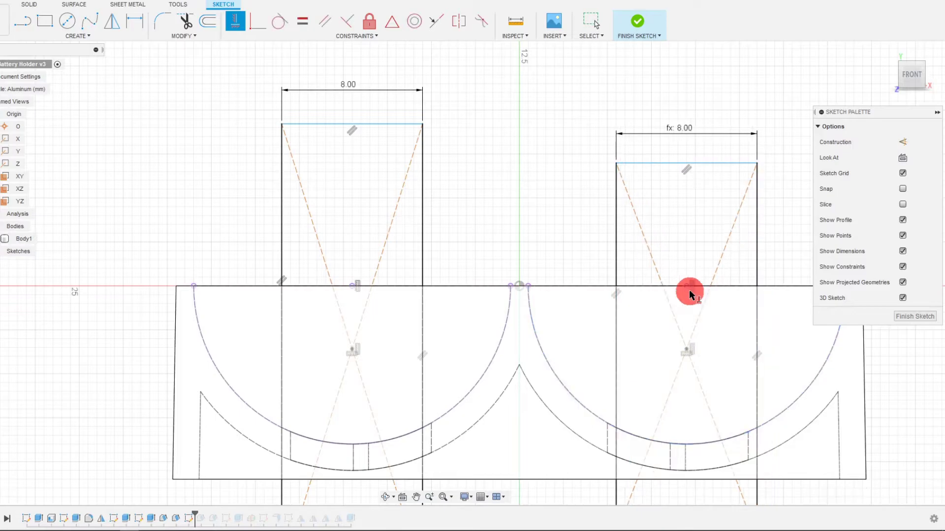
# Raise both rectangles so they extend well above the tray and their bottom edges sit just above the channel floors.
pyautogui.scroll(-4, 550, 281)
pyautogui.scroll(3, 605, 307)
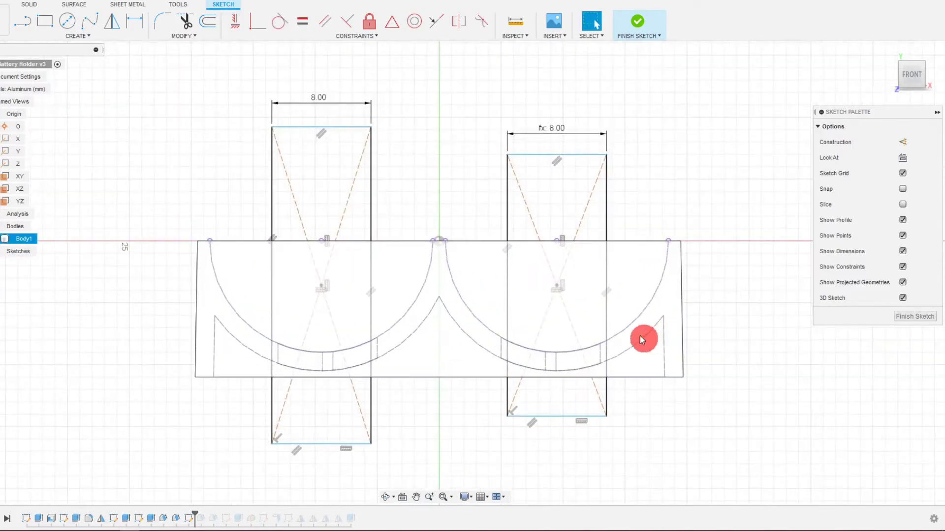
pyautogui.moveTo(585, 156)
pyautogui.mouseDown()
pyautogui.moveTo(586, 194)
pyautogui.moveTo(583, 177)
pyautogui.mouseUp()
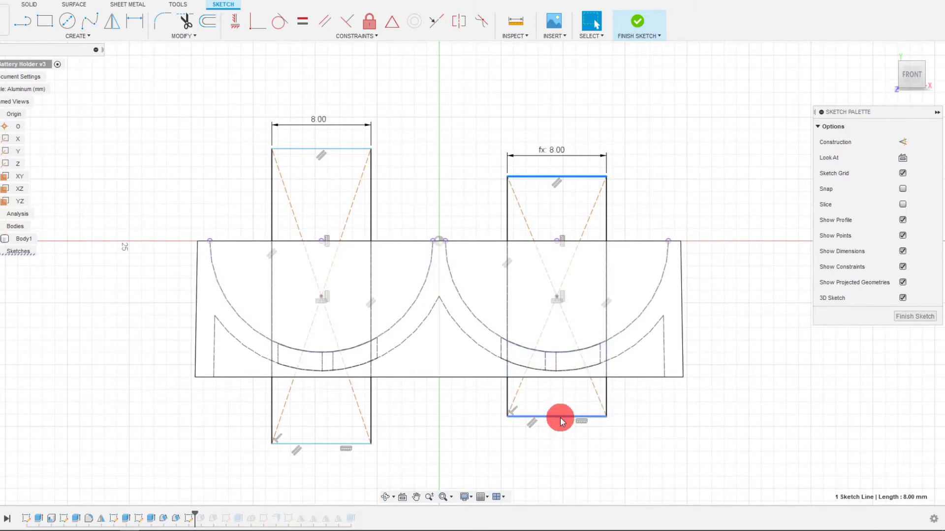
pyautogui.moveTo(560, 416); pyautogui.dragTo(556, 329)
pyautogui.moveTo(365, 444); pyautogui.dragTo(352, 327)
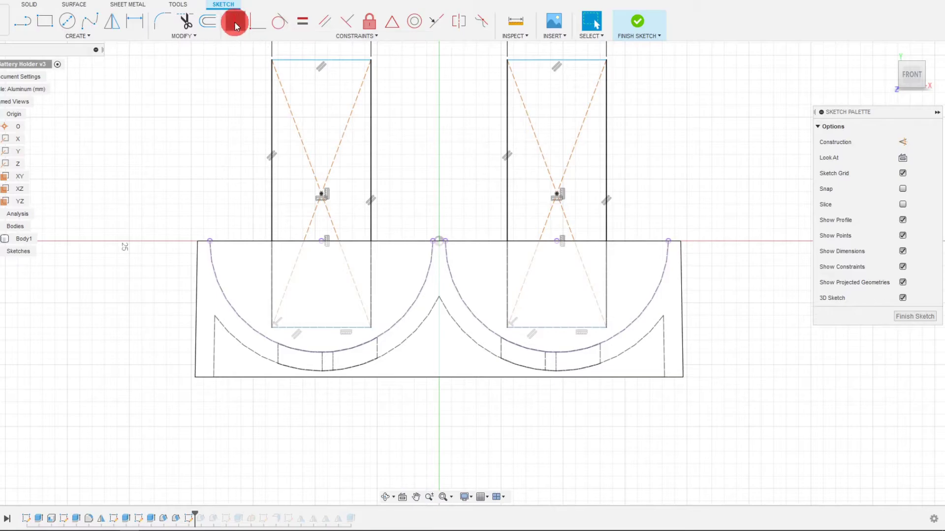
# Align the rectangles' facing bottom corners horizontally and move their bottom edges slightly closer to the channel floors.
pyautogui.click(507, 327)
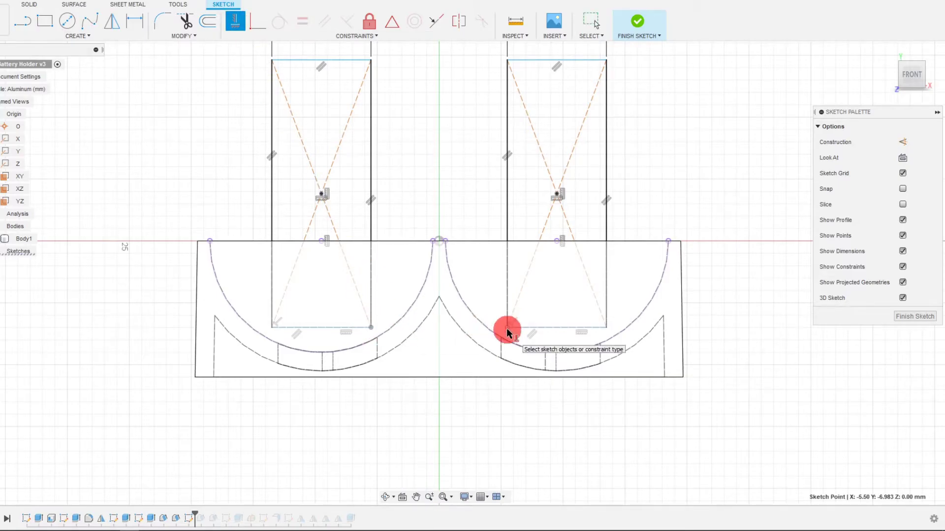
pyautogui.press('Escape')
pyautogui.moveTo(567, 328); pyautogui.dragTo(565, 319)
pyautogui.scroll(-4, 571, 345)
pyautogui.scroll(5, 542, 276)
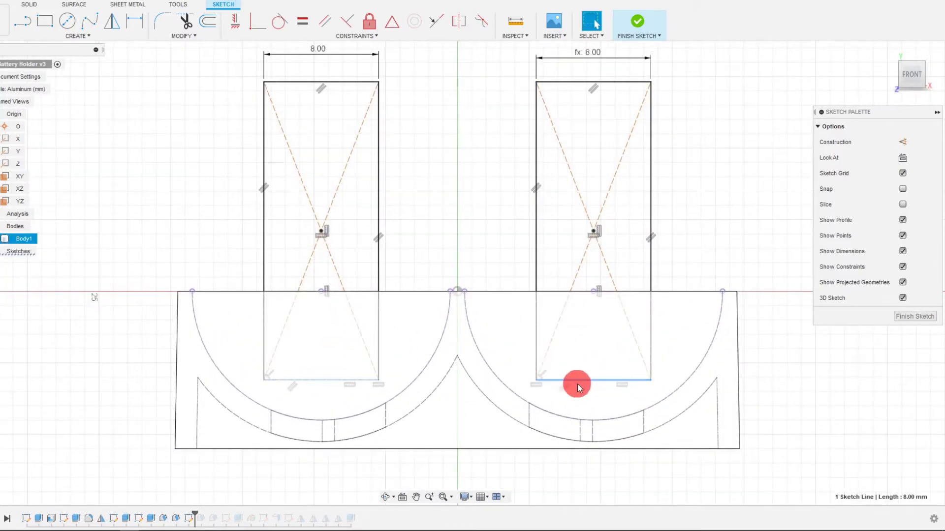
pyautogui.moveTo(581, 382); pyautogui.dragTo(586, 396)
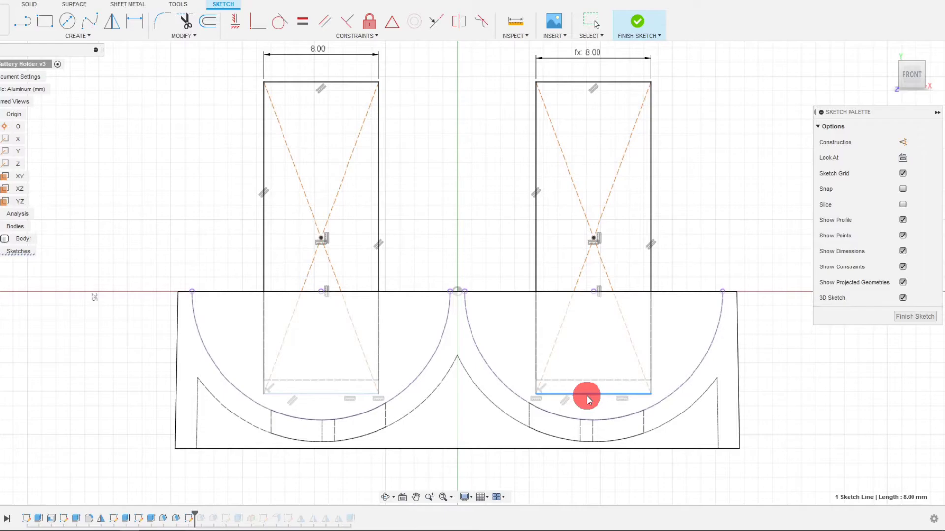
pyautogui.click(507, 473)
# Finish the rectangle sketch, view it squarely from the front, and reopen it for editing.
pyautogui.scroll(-3, 591, 417)
pyautogui.keyDown('shift'); pyautogui.moveTo(523, 285); pyautogui.dragTo(497, 379, button='middle'); pyautogui.keyUp('shift')
pyautogui.click(634, 23)
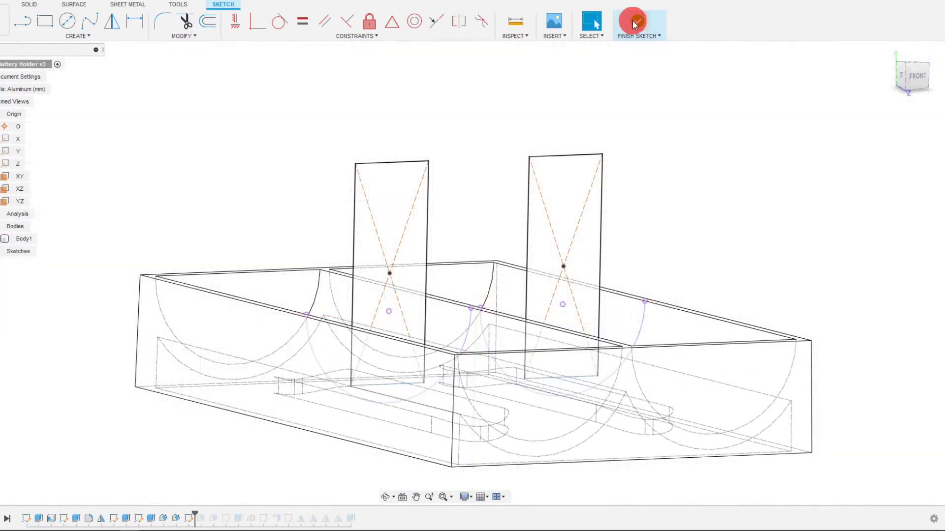
pyautogui.click(914, 77)
pyautogui.scroll(4, 419, 396)
pyautogui.scroll(-2, 415, 402)
pyautogui.scroll(3, 538, 373)
pyautogui.doubleClick(190, 518)
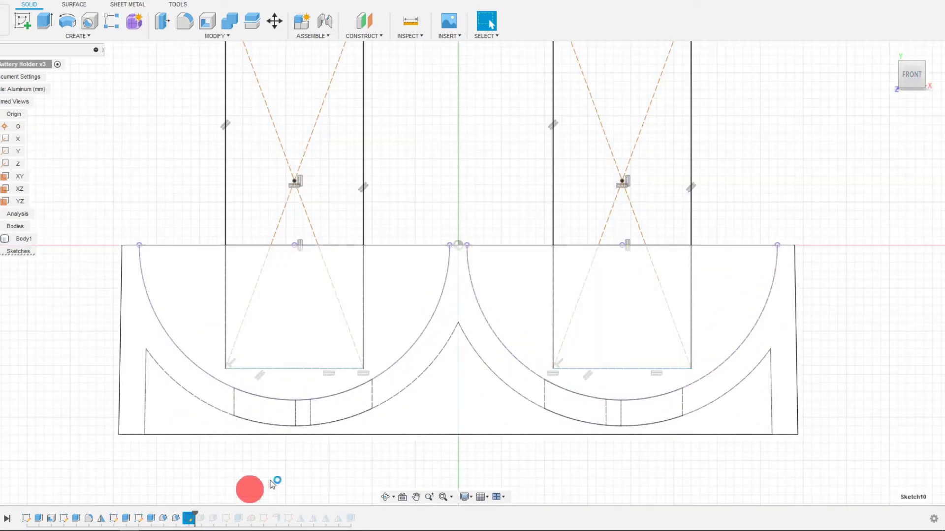
# Draw a 1 mm diameter circle on the left channel's centerline, between the rectangle's bottom edge and the channel floor.
pyautogui.click(68, 23)
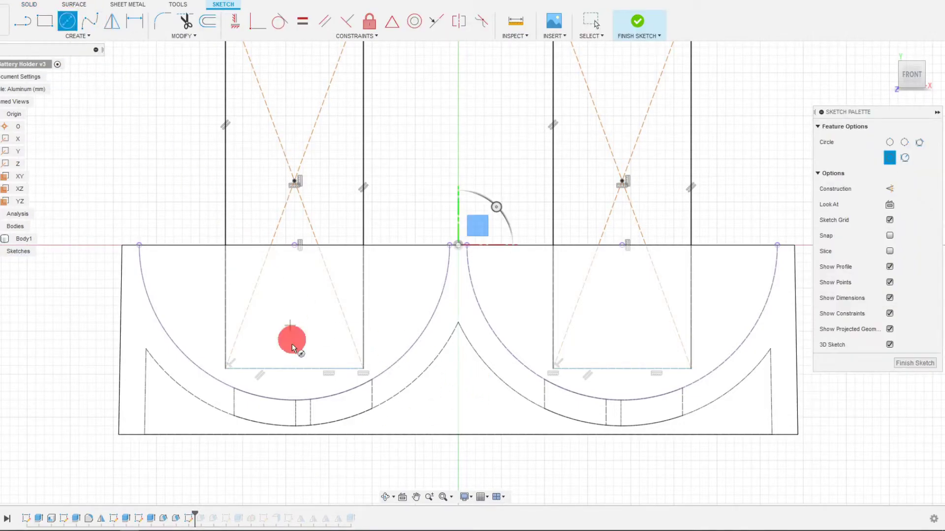
pyautogui.scroll(3, 288, 397)
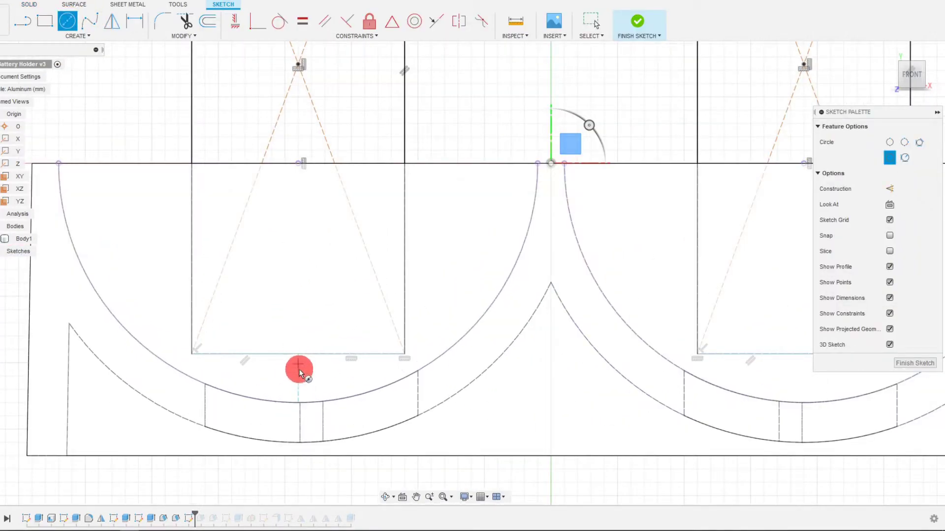
pyautogui.click(297, 380)
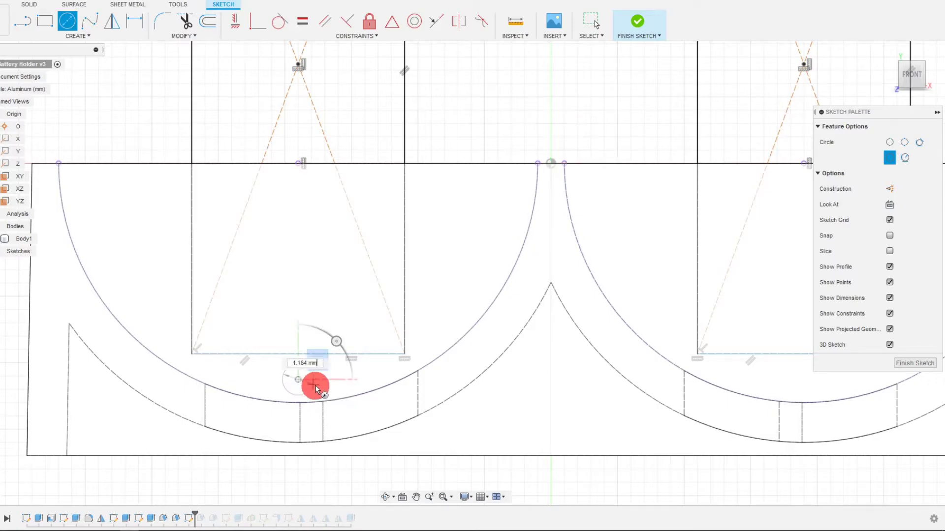
pyautogui.write('1')
pyautogui.press('Return')
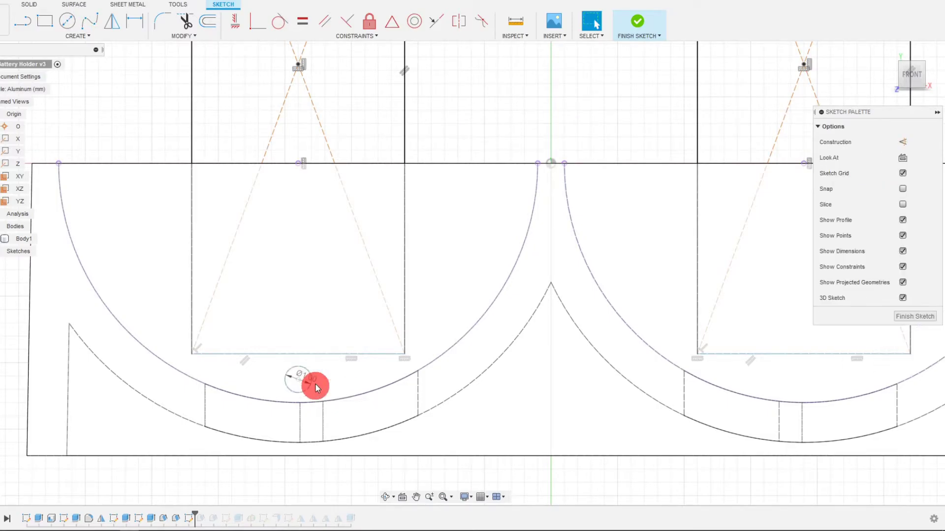
# Draw a 1 mm diameter circle on the right channel's centerline, between the rectangle's bottom edge and the channel floor.
pyautogui.scroll(-3, 314, 309)
pyautogui.scroll(3, 677, 350)
pyautogui.scroll(1, 677, 350)
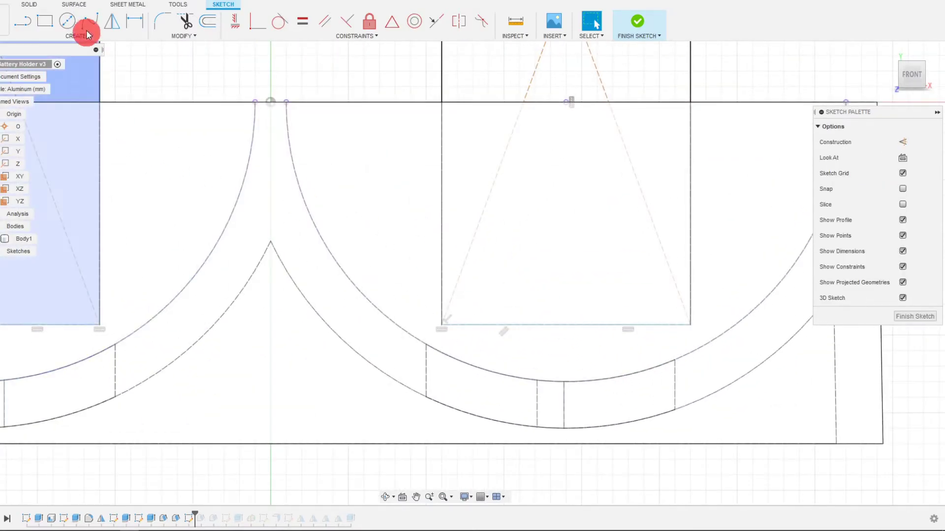
pyautogui.click(68, 21)
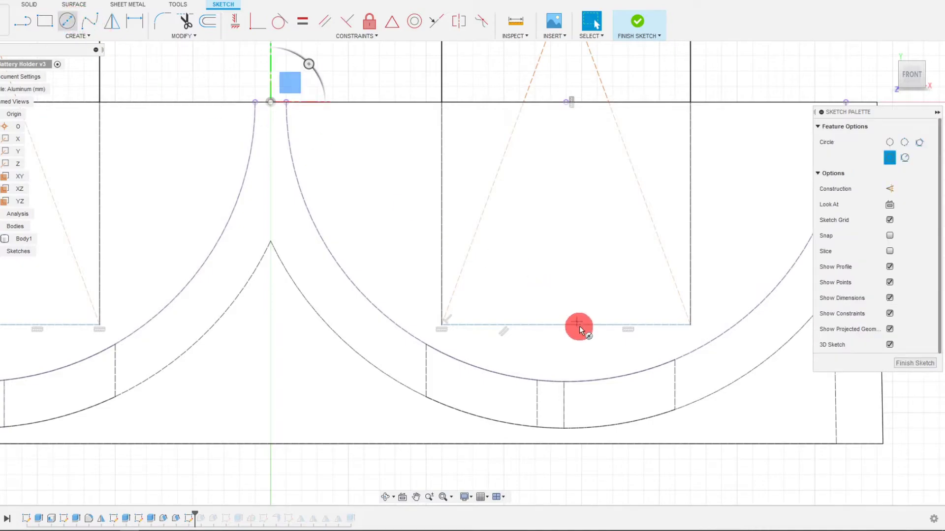
pyautogui.click(566, 354)
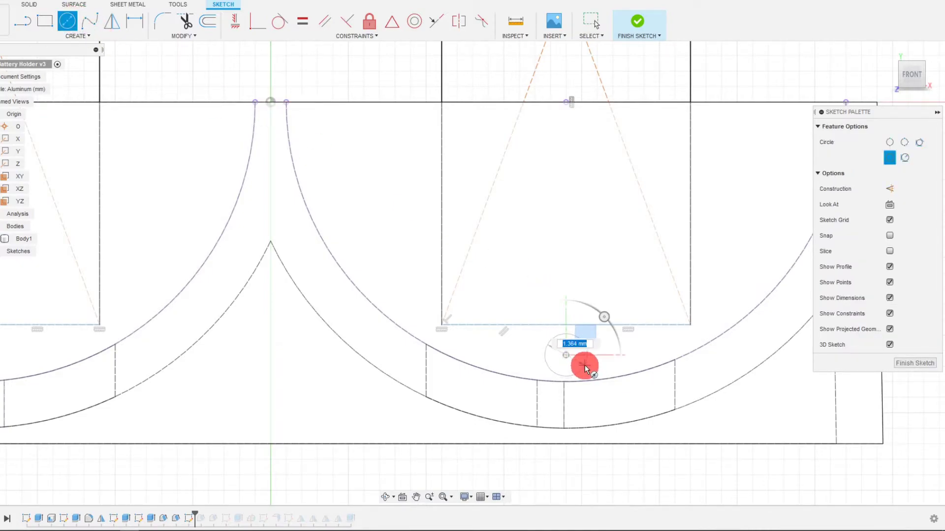
pyautogui.write('1')
pyautogui.press('Return')
pyautogui.press('Escape')
pyautogui.scroll(-5, 569, 254)
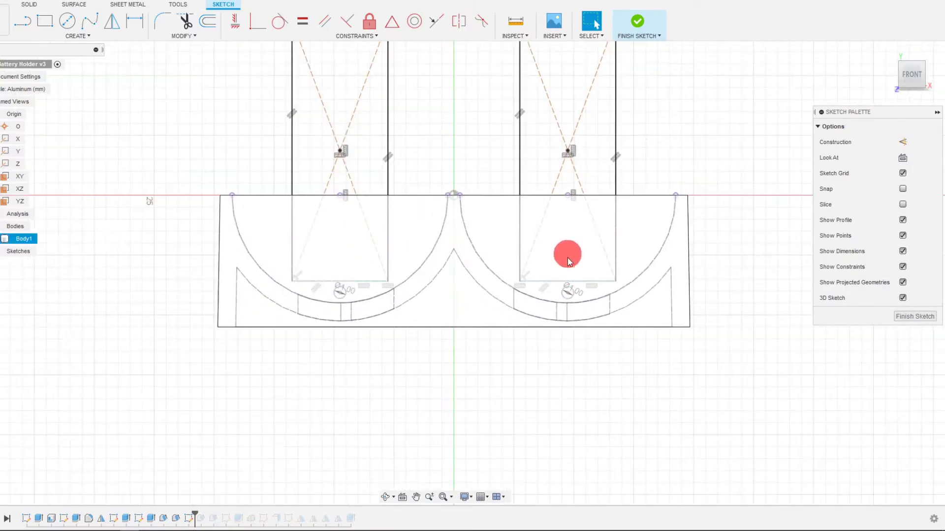
# Constrain the centers of the two 1 mm circles to lie on one horizontal line, then view the sketch squarely from the front.
pyautogui.scroll(4, 470, 239)
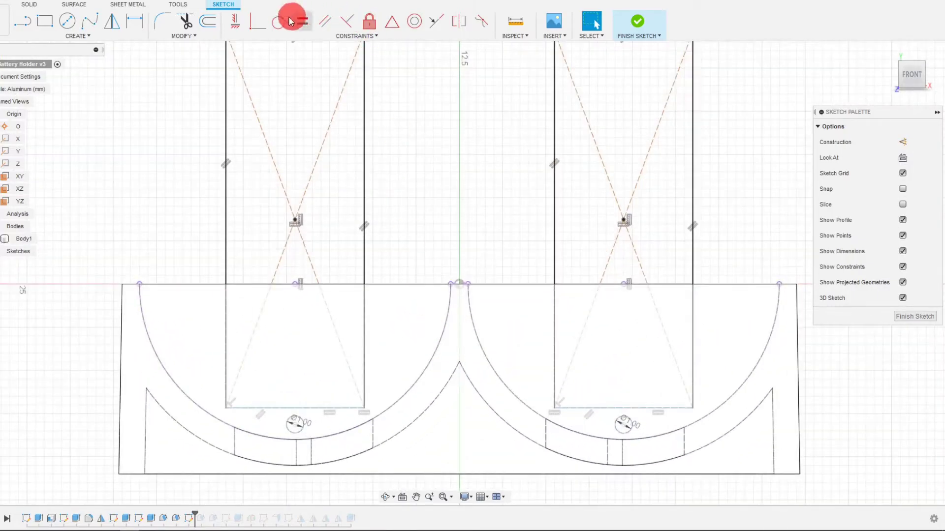
pyautogui.click(241, 23)
pyautogui.click(293, 426)
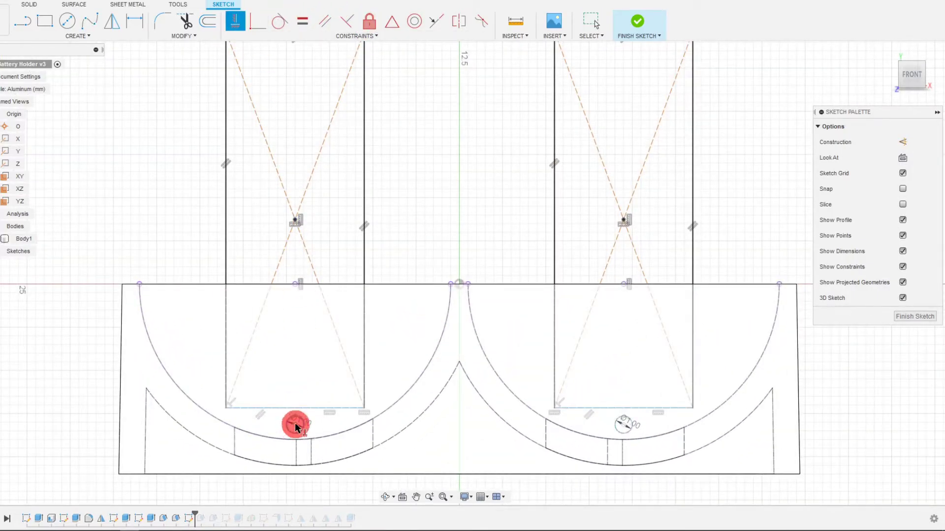
pyautogui.click(603, 429)
pyautogui.click(562, 367)
pyautogui.press('Escape')
pyautogui.scroll(-2, 523, 274)
pyautogui.moveTo(481, 402)
pyautogui.keyDown('shift'); pyautogui.mouseDown(button='middle')
pyautogui.moveTo(404, 397)
pyautogui.moveTo(222, 116)
pyautogui.moveTo(305, 123)
pyautogui.moveTo(247, 96)
pyautogui.mouseUp(button='middle'); pyautogui.keyUp('shift')
pyautogui.scroll(1, 247, 162)
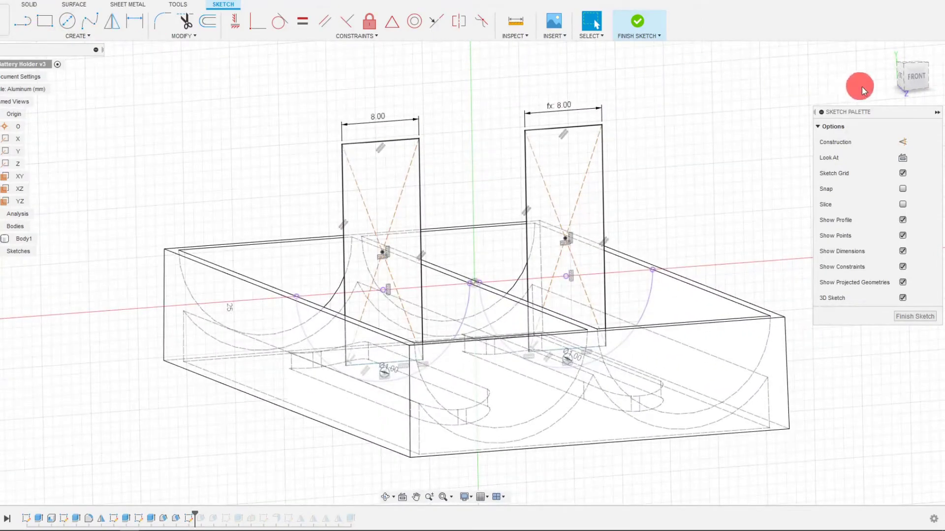
pyautogui.click(918, 78)
pyautogui.scroll(5, 625, 392)
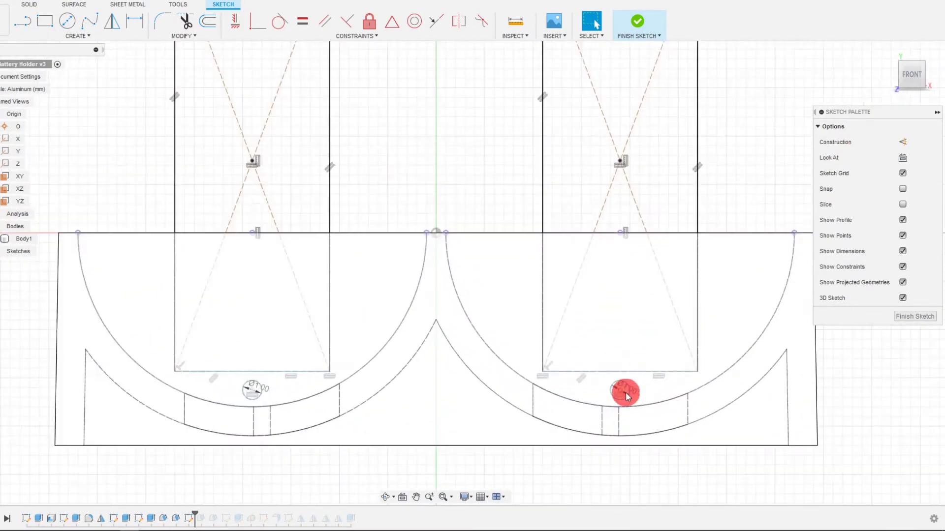
pyautogui.scroll(-3, 630, 378)
# Start an Extrude with both 8 mm wide rectangles and both 1 mm circles as its profiles.
pyautogui.click(30, 5)
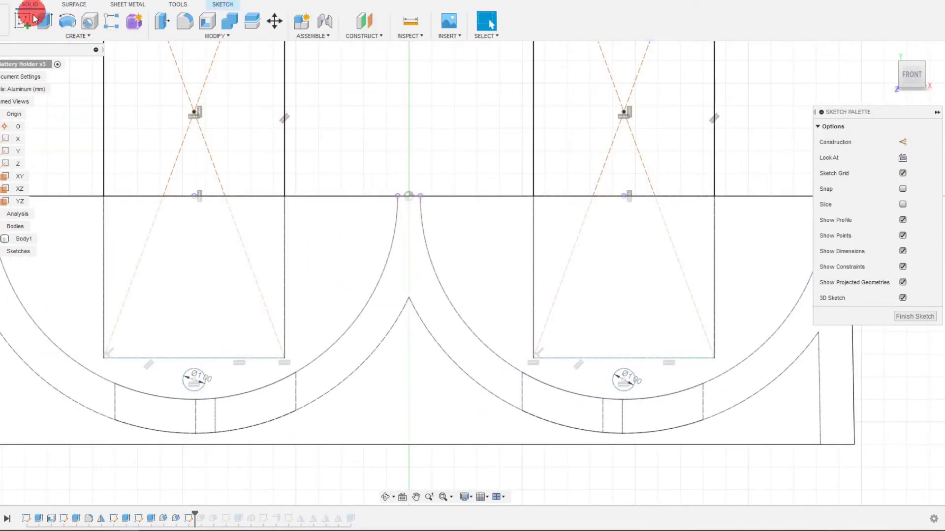
pyautogui.click(42, 27)
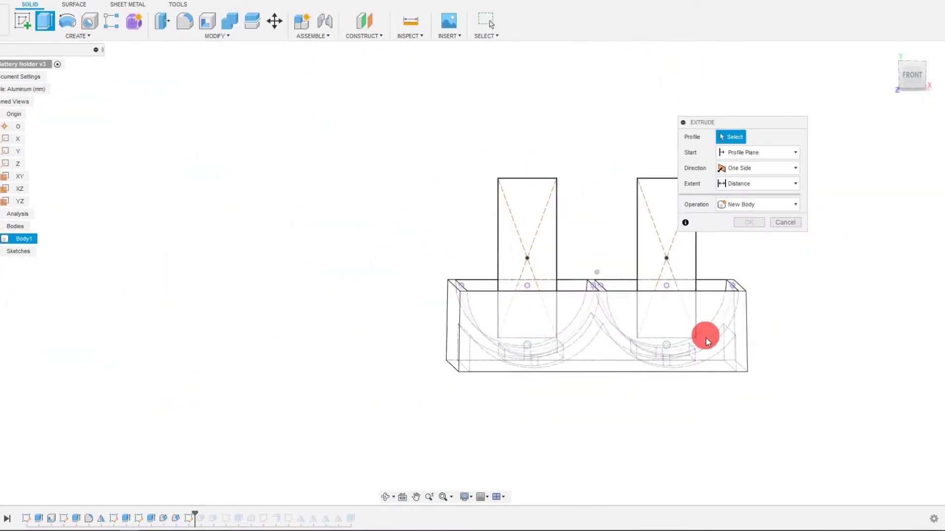
pyautogui.click(672, 294)
pyautogui.click(547, 260)
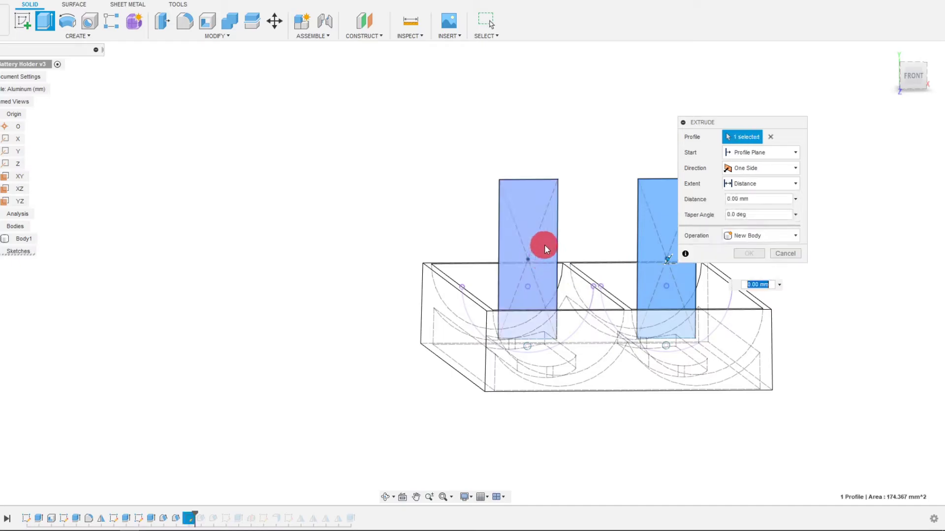
pyautogui.scroll(5, 539, 353)
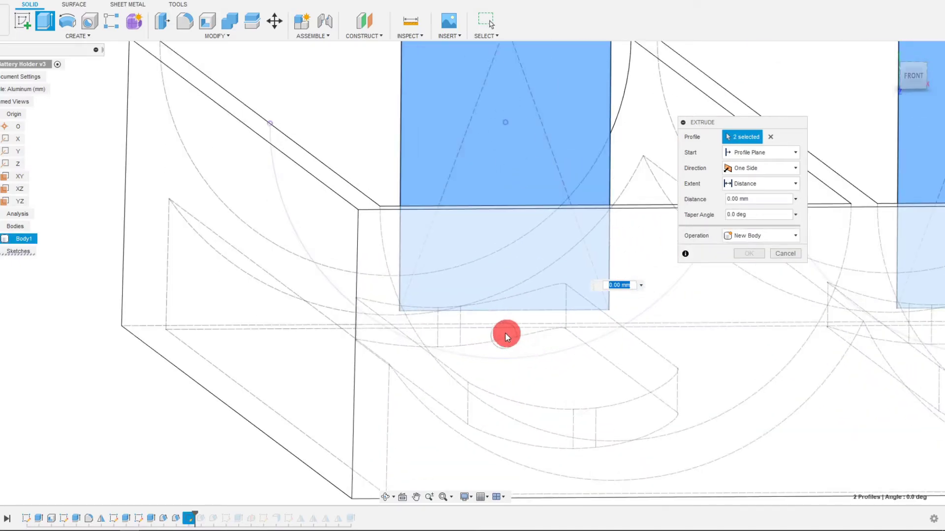
pyautogui.keyDown('shift'); pyautogui.moveTo(721, 226); pyautogui.dragTo(701, 266, button='middle'); pyautogui.keyUp('shift')
pyautogui.click(495, 195)
pyautogui.moveTo(433, 267); pyautogui.dragTo(261, 388, button='middle')
pyautogui.moveTo(452, 291); pyautogui.dragTo(422, 296, button='middle')
pyautogui.click(756, 323)
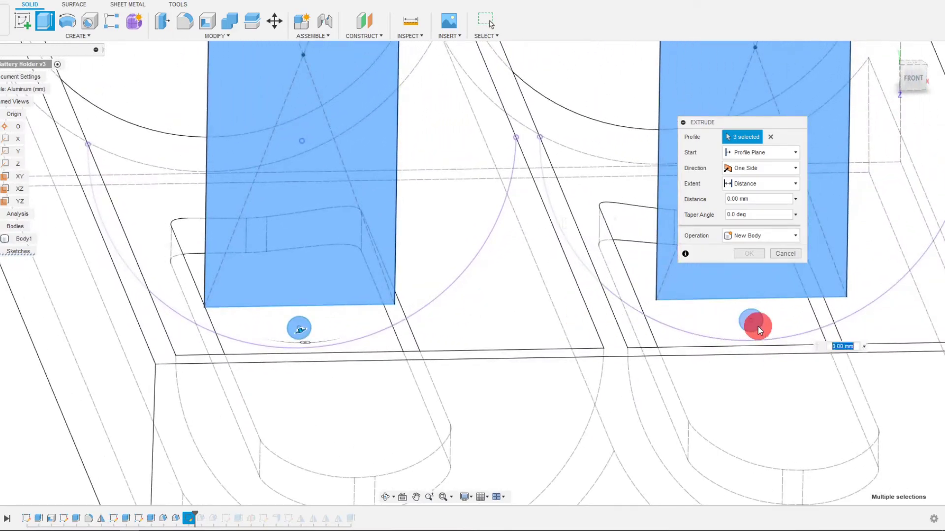
pyautogui.scroll(-5, 756, 325)
pyautogui.keyDown('shift'); pyautogui.moveTo(653, 360); pyautogui.dragTo(682, 344, button='middle'); pyautogui.keyUp('shift')
# Cut the four profiles symmetrically by 52.603 mm through both end walls of the tray.
pyautogui.click(755, 176)
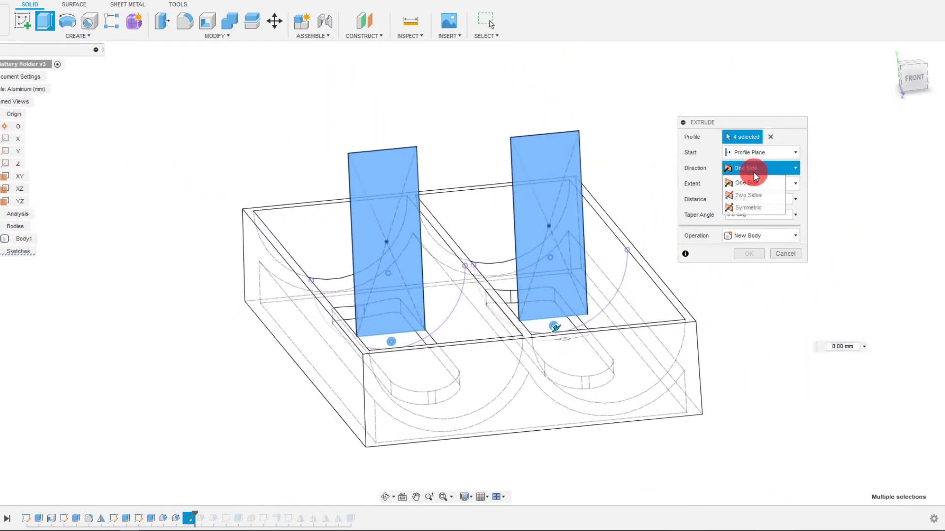
pyautogui.click(754, 203)
pyautogui.click(750, 251)
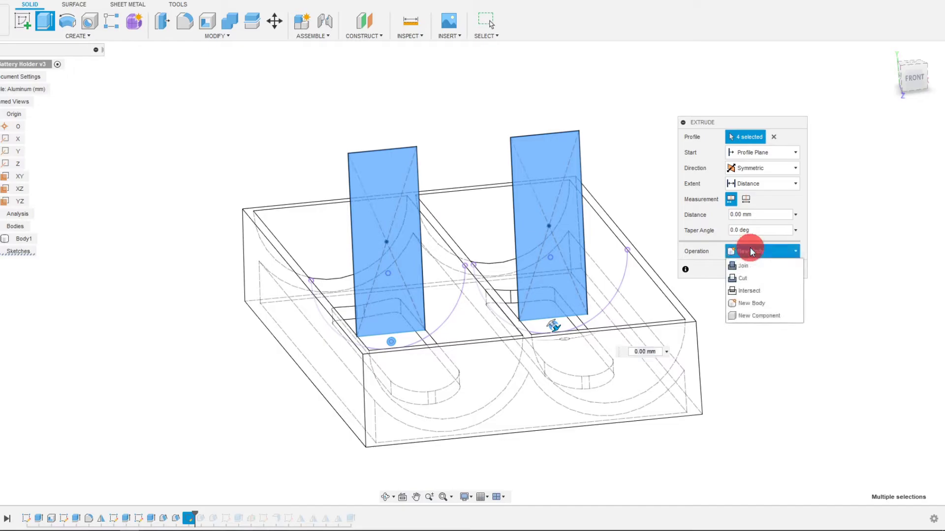
pyautogui.click(751, 273)
pyautogui.moveTo(556, 329); pyautogui.dragTo(636, 454)
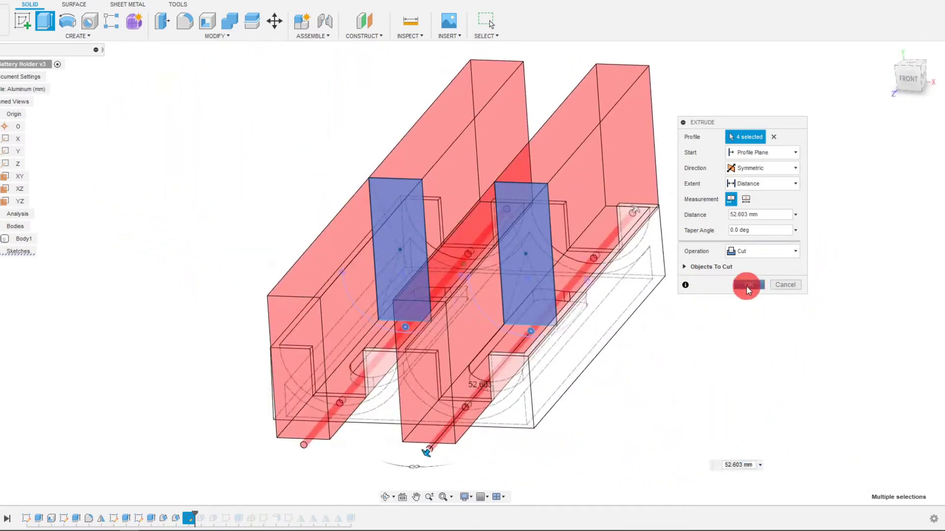
pyautogui.click(747, 285)
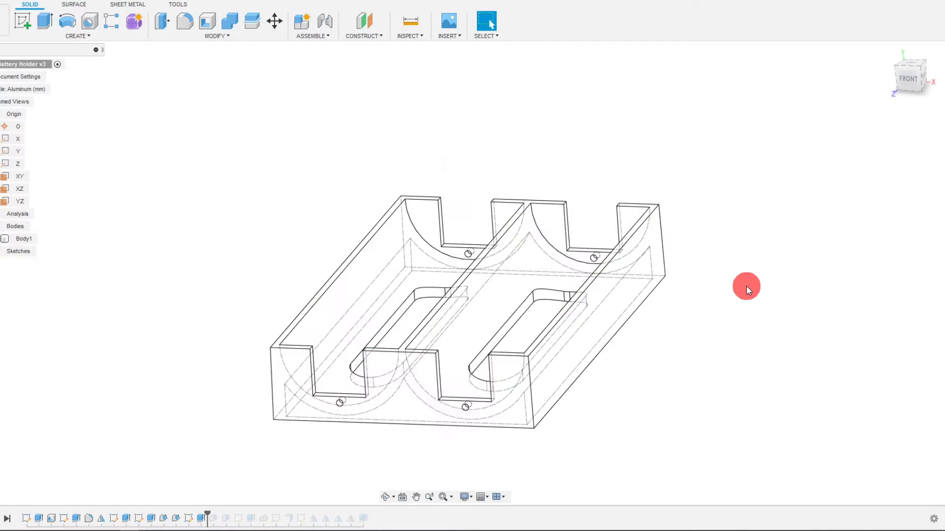
# Display the model in the Shaded with Visible Edges Only visual style.
pyautogui.click(467, 498)
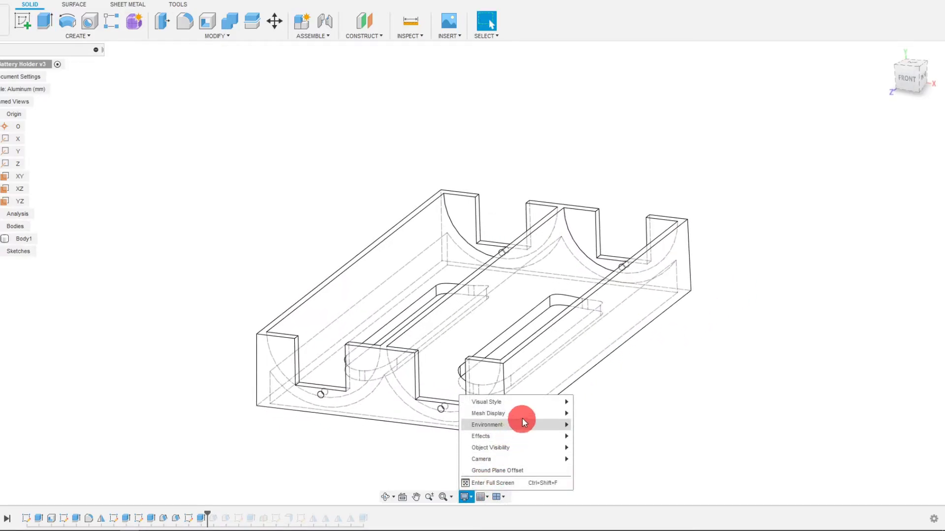
pyautogui.moveTo(536, 402)
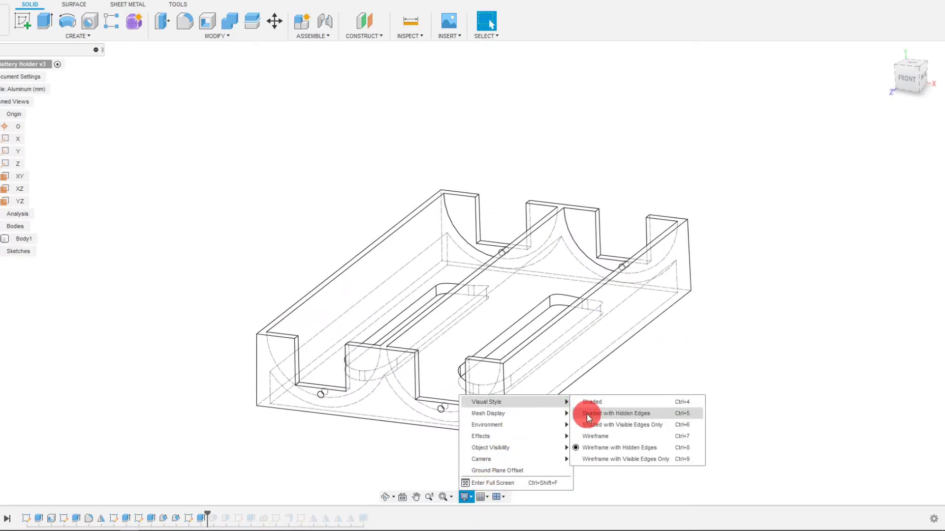
pyautogui.click(588, 424)
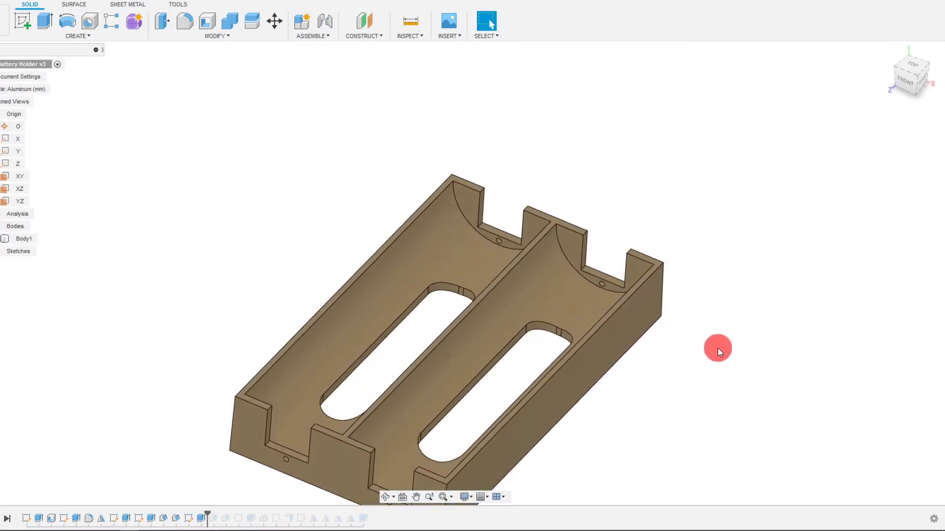
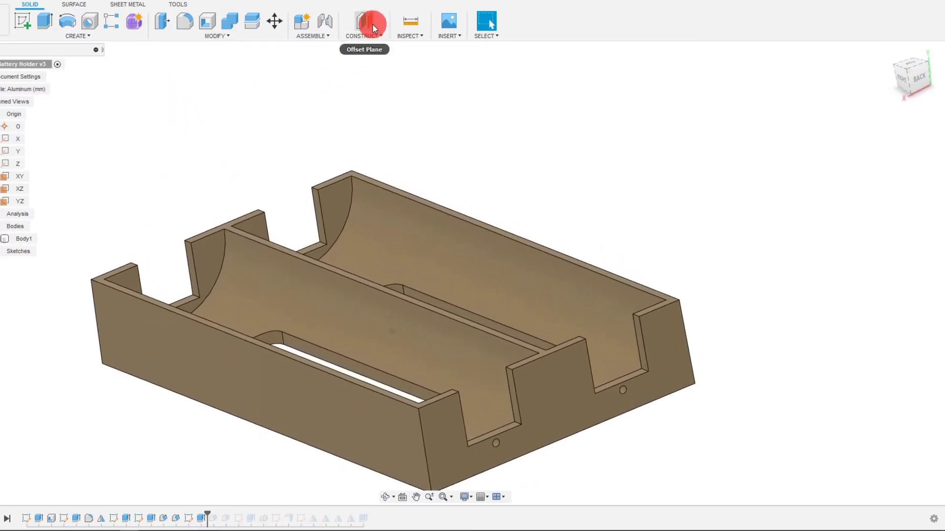
pyautogui.click(370, 23)
pyautogui.scroll(5, 491, 441)
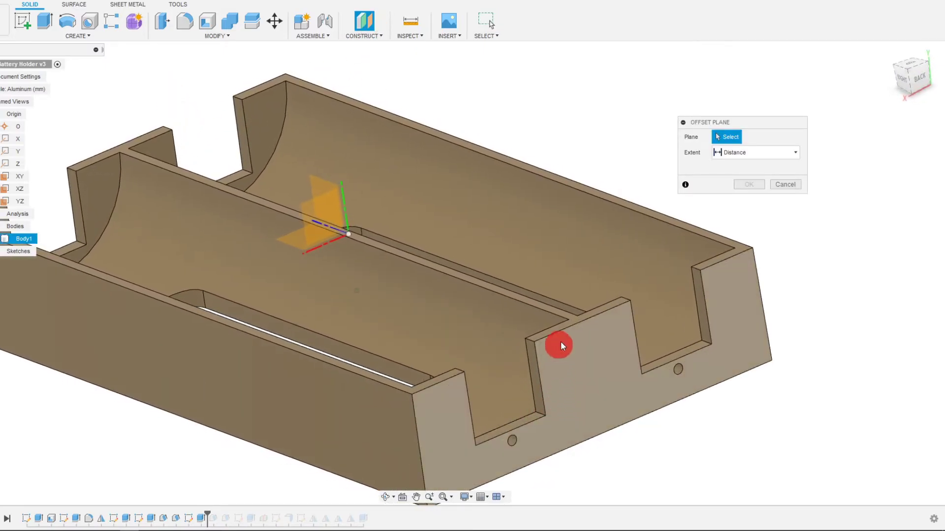
pyautogui.click(793, 185)
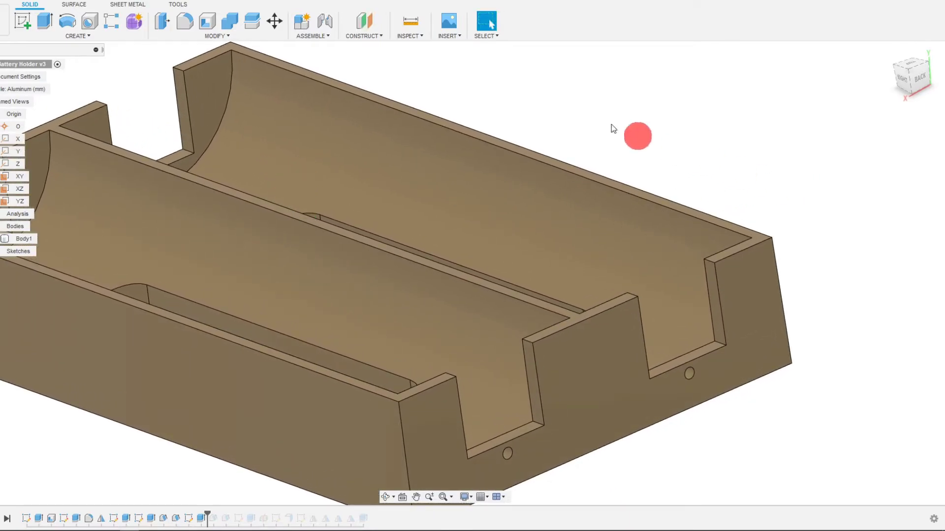
# Construct a midplane between the two side faces of the right channel's notch in the back end wall.
pyautogui.click(385, 36)
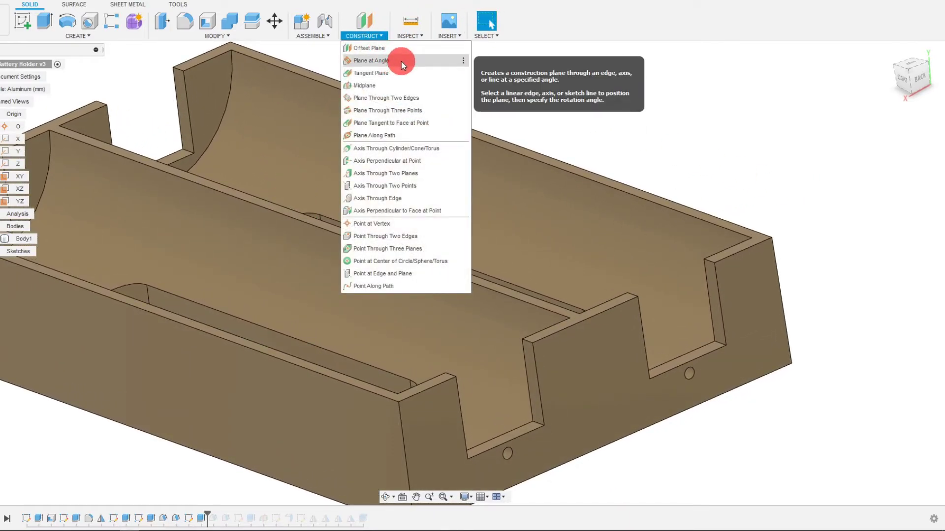
pyautogui.click(397, 85)
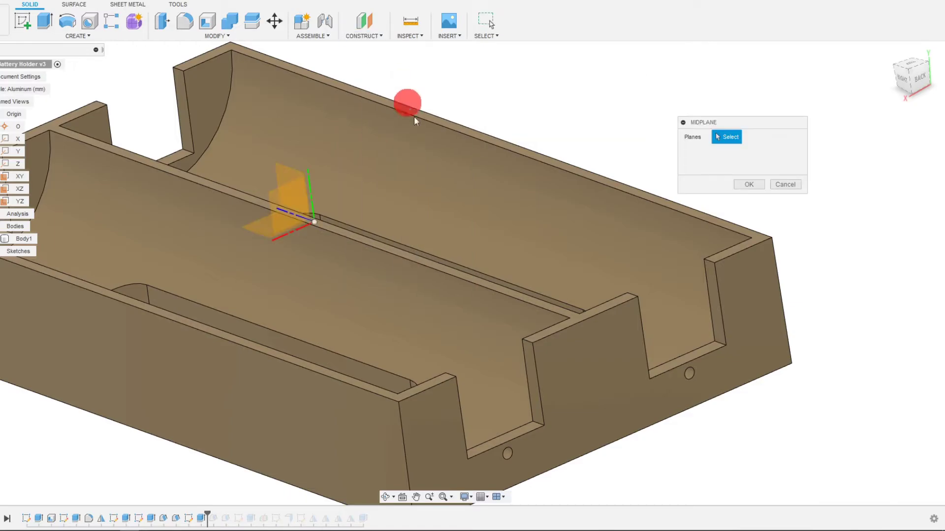
pyautogui.scroll(4, 537, 407)
pyautogui.click(529, 382)
pyautogui.keyDown('shift'); pyautogui.moveTo(528, 382); pyautogui.dragTo(523, 424, button='middle'); pyautogui.keyUp('shift')
pyautogui.click(344, 401)
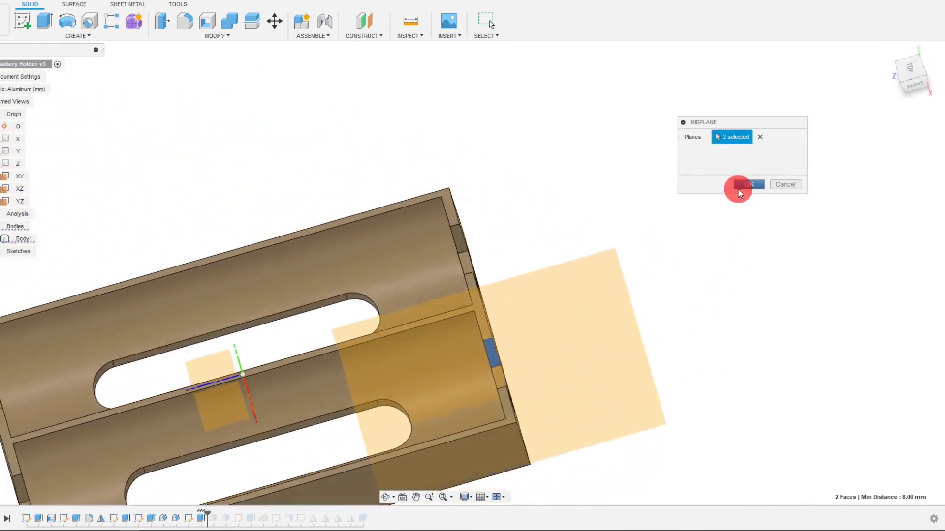
pyautogui.click(738, 188)
# Start a sketch on the new midplane, view it squarely from the right, and show the tray in cross-section.
pyautogui.keyDown('shift'); pyautogui.moveTo(605, 423); pyautogui.dragTo(546, 389, button='middle'); pyautogui.keyUp('shift')
pyautogui.click(625, 355)
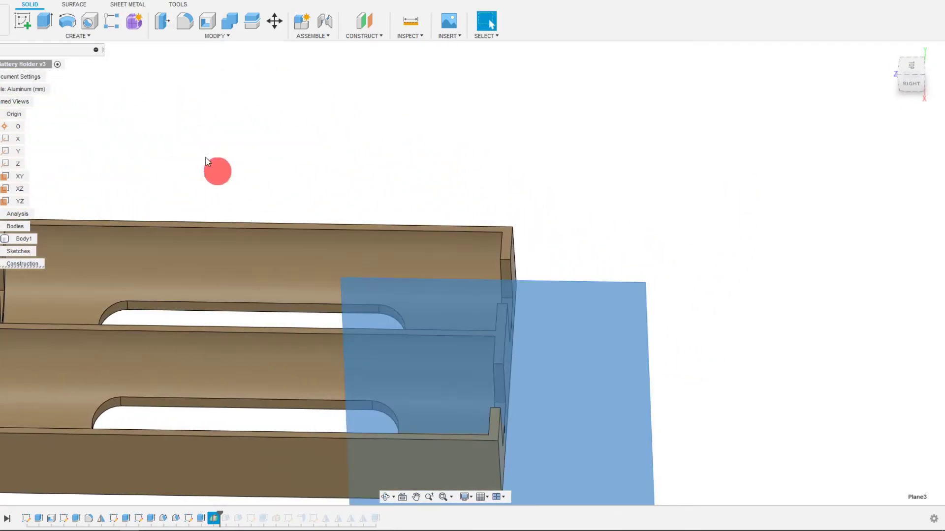
pyautogui.click(26, 23)
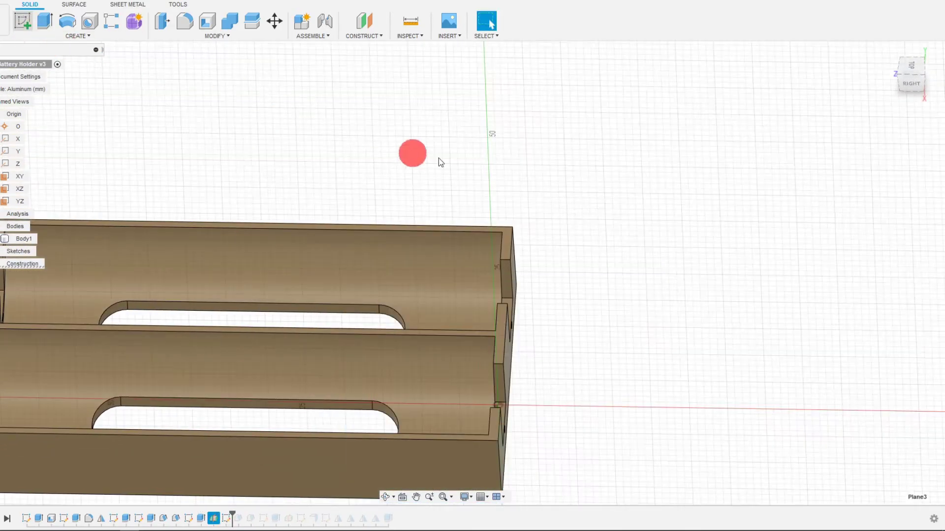
pyautogui.click(912, 84)
pyautogui.scroll(5, 518, 282)
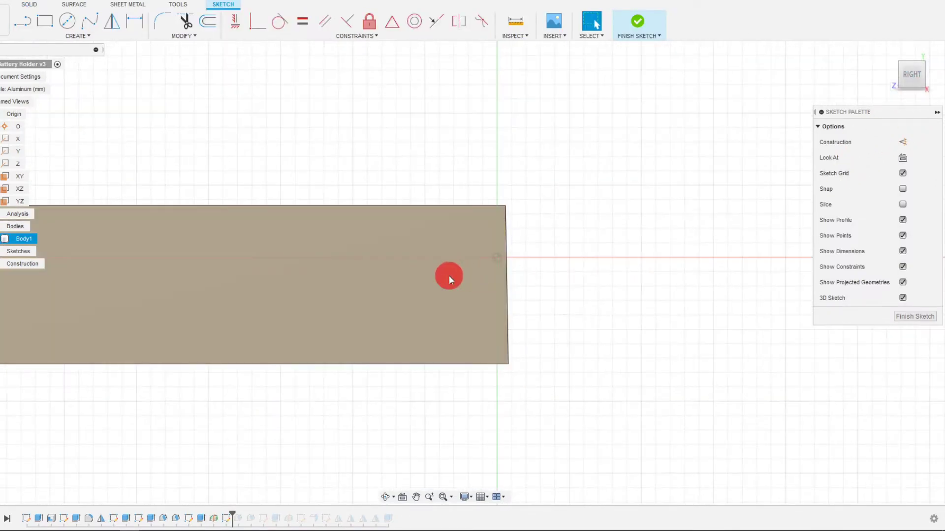
pyautogui.scroll(-3, 589, 263)
pyautogui.scroll(3, 433, 242)
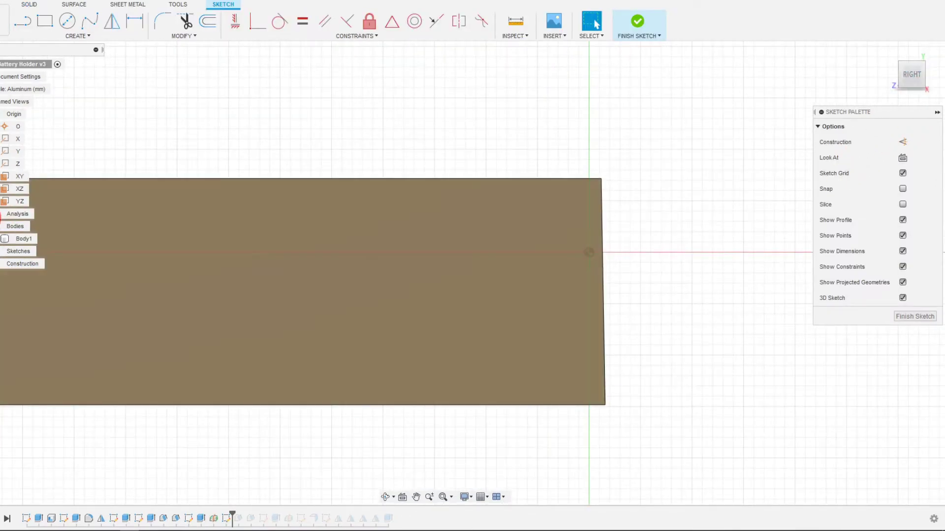
pyautogui.click(23, 238)
pyautogui.scroll(2, 593, 339)
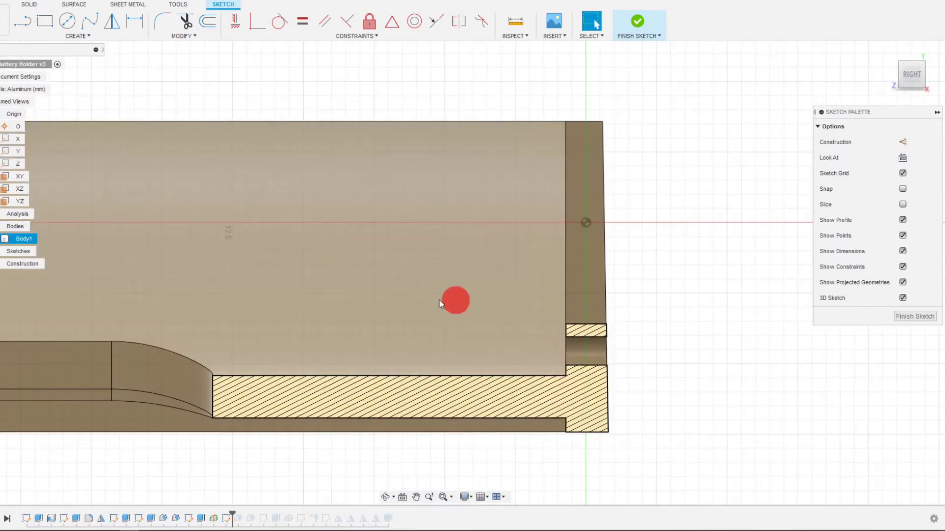
# Sketch an open line chain for the contact: base line, long line outside the end wall, short top line, and three-segment bent lip inside.
pyautogui.scroll(-1, 364, 290)
pyautogui.click(589, 322)
pyautogui.scroll(3, 588, 323)
pyautogui.click(22, 31)
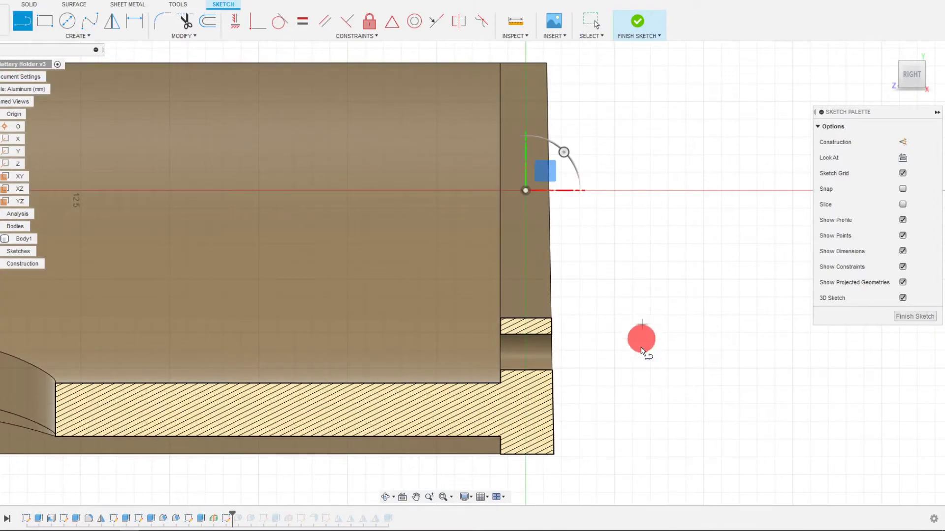
pyautogui.click(719, 449)
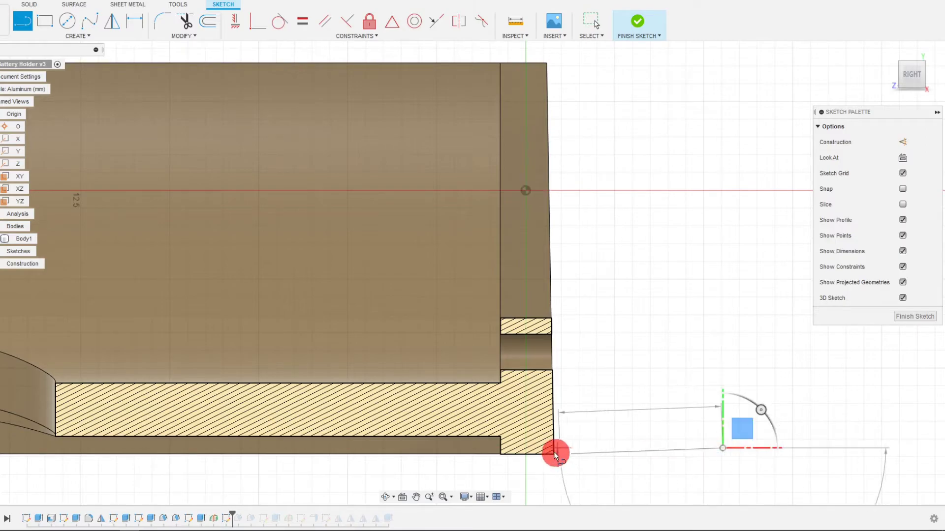
pyautogui.click(569, 448)
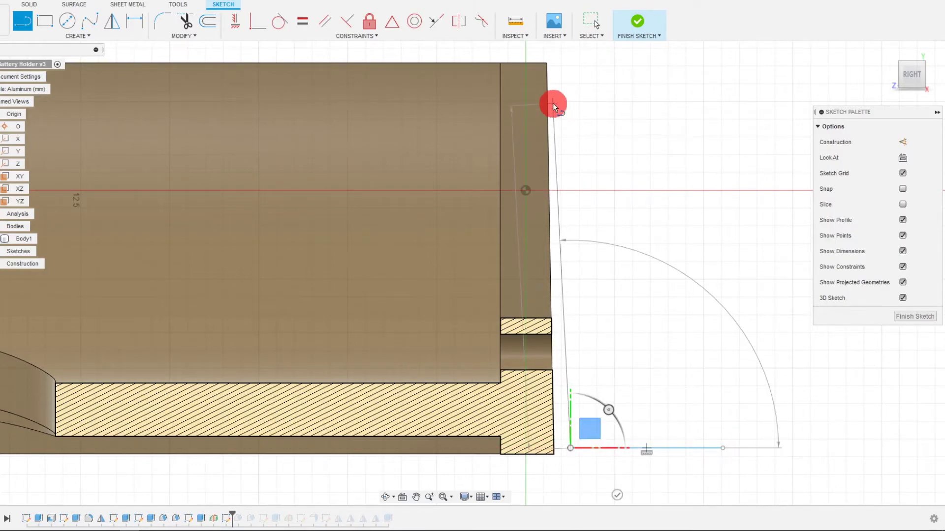
pyautogui.click(564, 75)
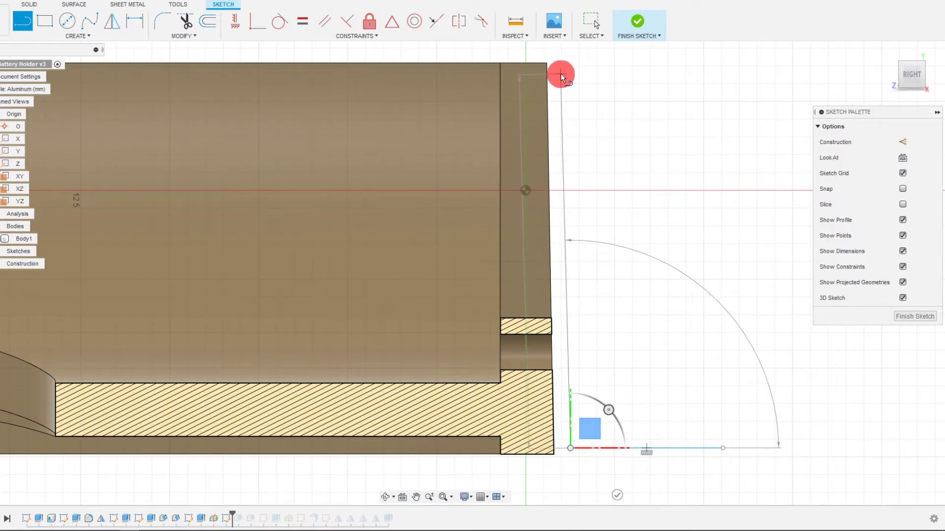
pyautogui.click(488, 73)
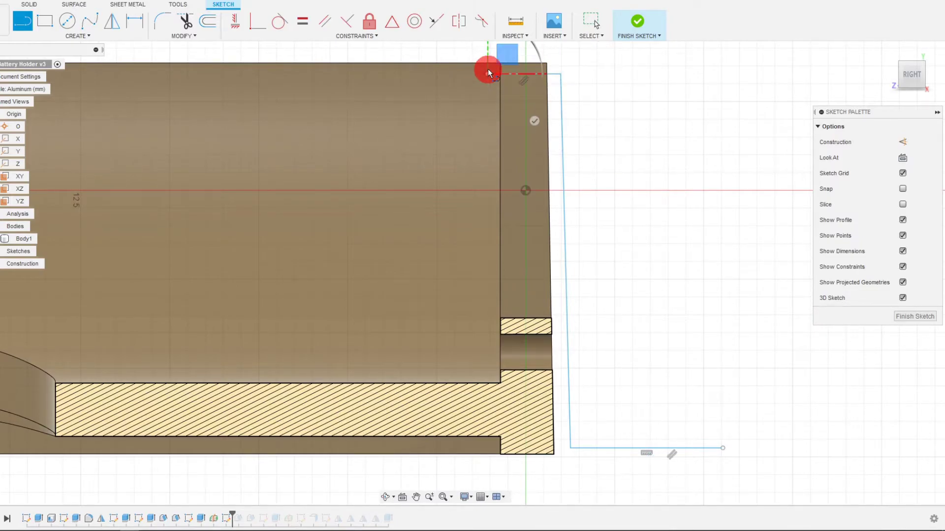
pyautogui.click(433, 134)
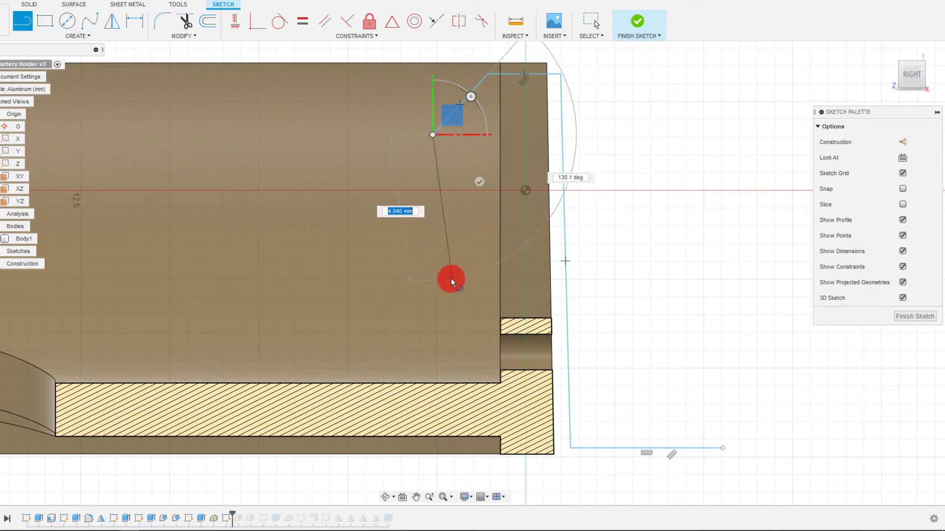
pyautogui.click(449, 283)
pyautogui.click(480, 322)
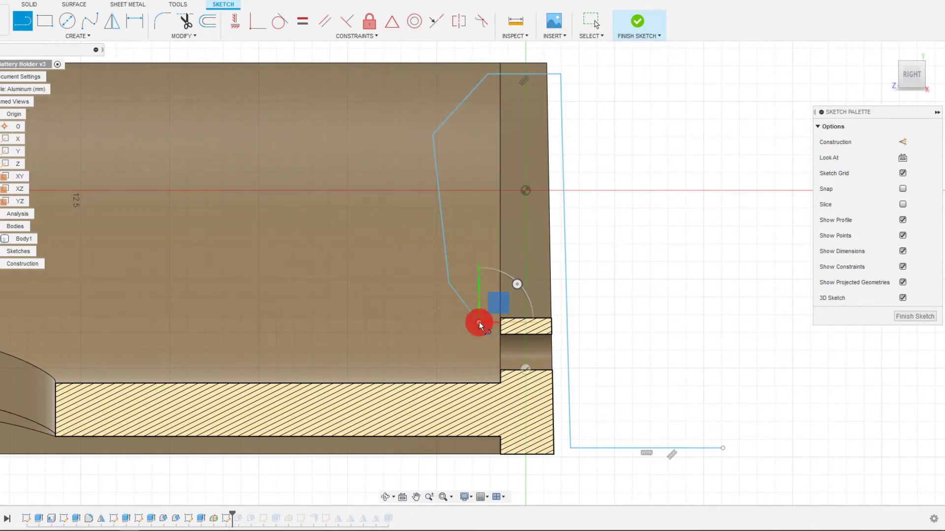
pyautogui.press('Escape')
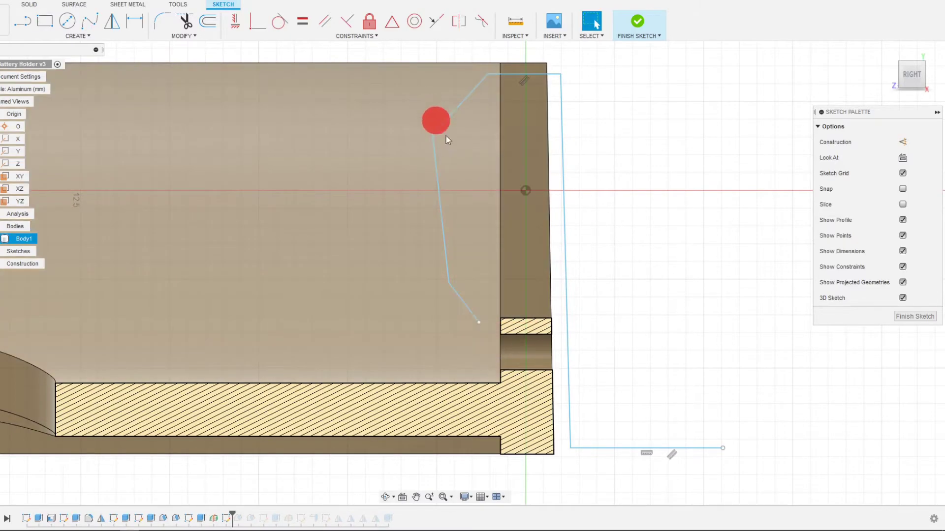
# Move the long outer sketch line inward so it sits close to the end wall's outer face.
pyautogui.scroll(3, 490, 177)
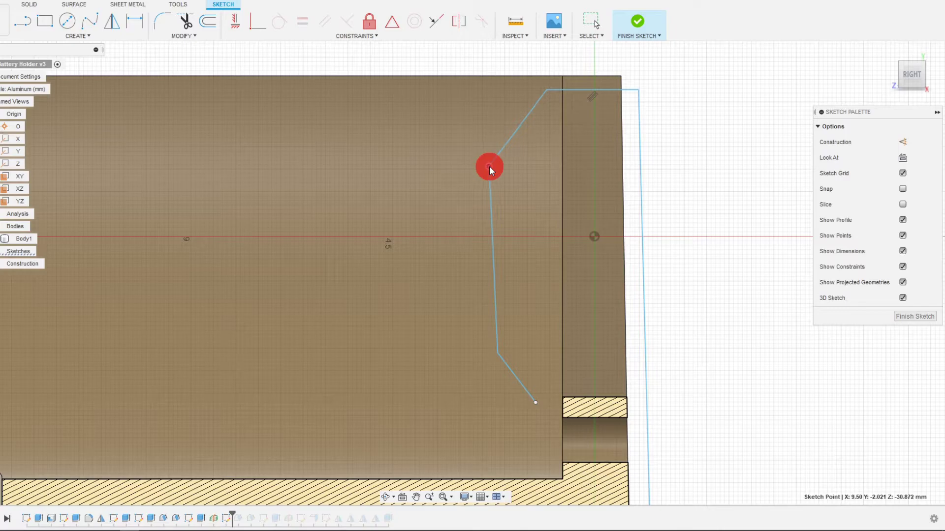
pyautogui.scroll(-2, 529, 146)
pyautogui.scroll(2, 571, 118)
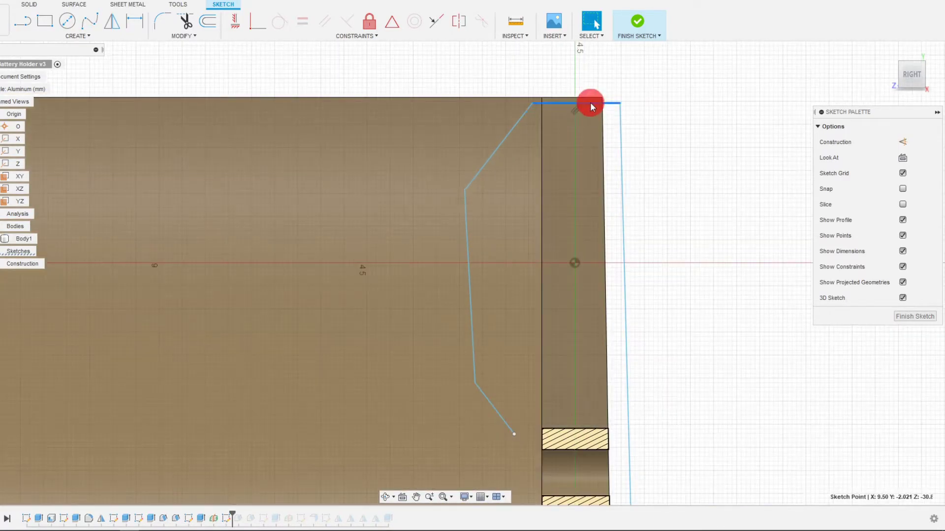
pyautogui.click(590, 104)
pyautogui.scroll(-2, 646, 196)
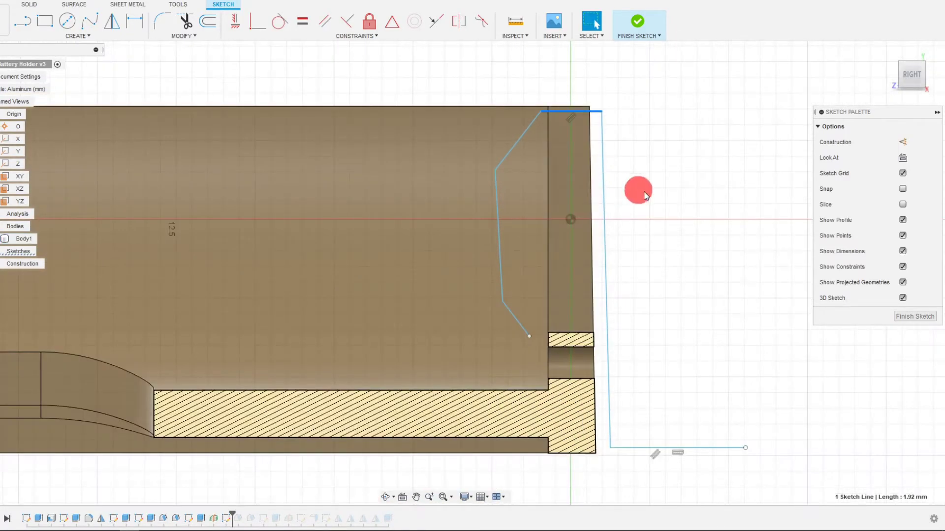
pyautogui.moveTo(608, 280); pyautogui.dragTo(596, 280)
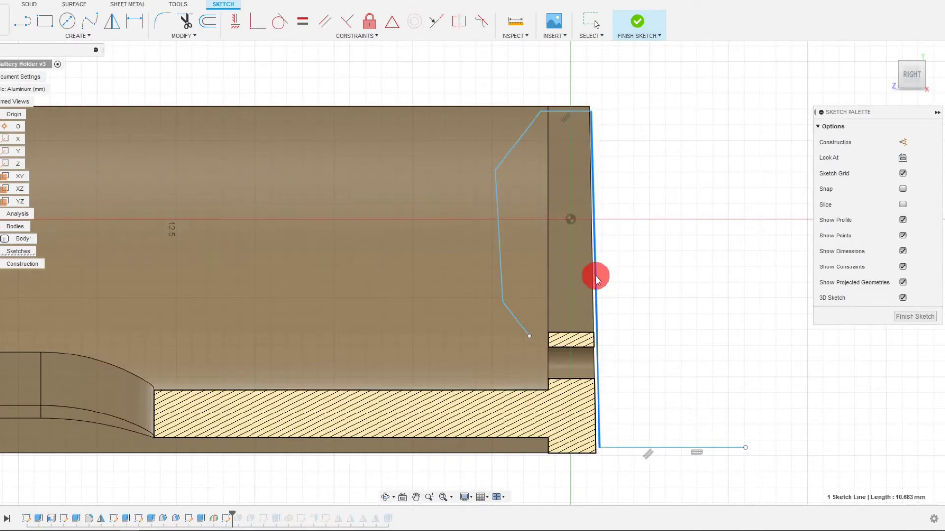
pyautogui.press('Escape')
# Lower the horizontal base line to about the level of the tray's underside.
pyautogui.scroll(3, 609, 459)
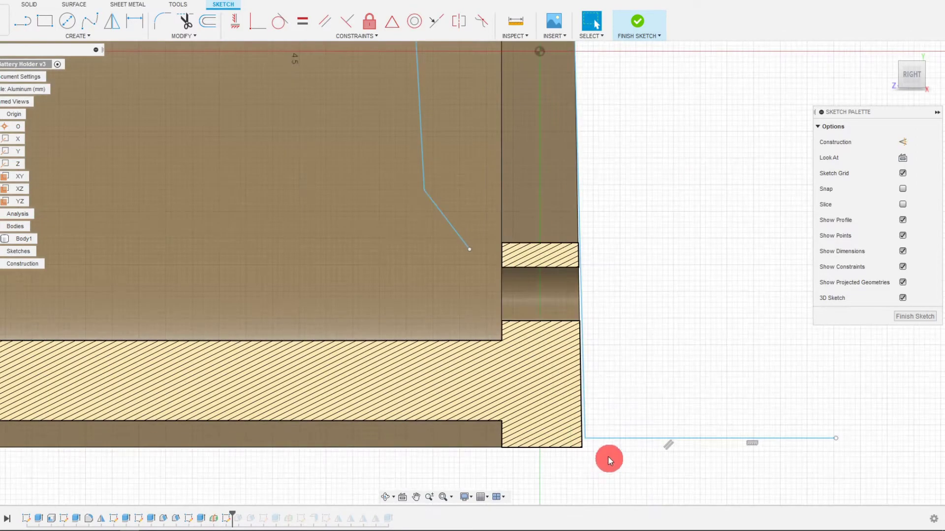
pyautogui.moveTo(602, 441); pyautogui.dragTo(603, 448)
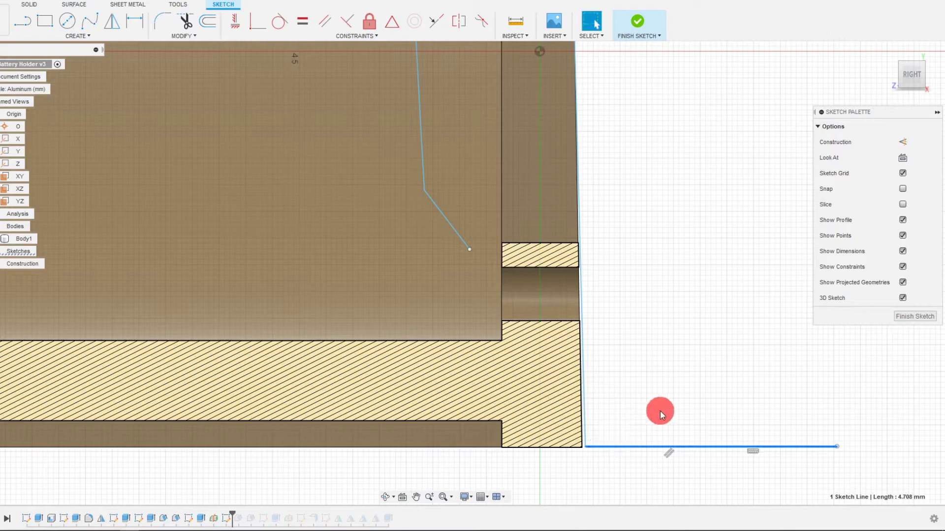
pyautogui.click(660, 411)
# Project the end wall's lower outer corner and align the base line's inner endpoint horizontally with it.
pyautogui.scroll(2, 584, 443)
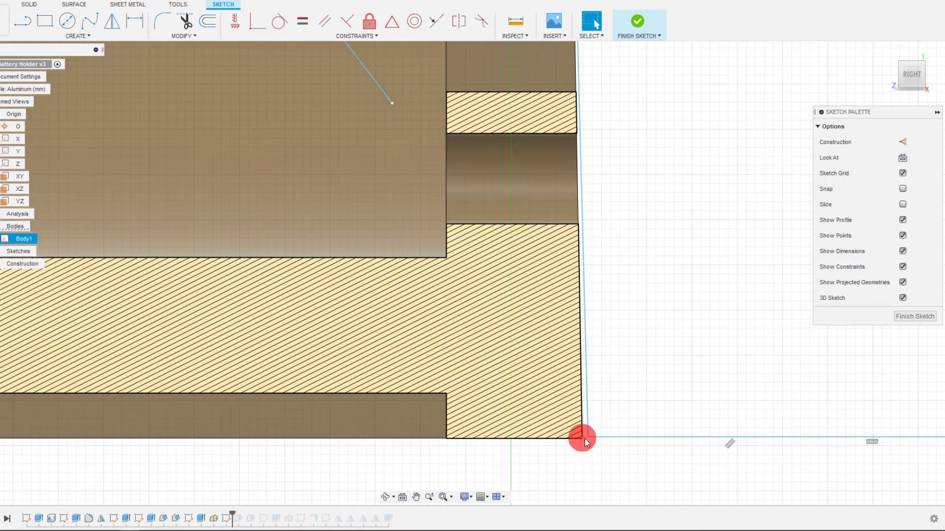
pyautogui.click(581, 438)
pyautogui.press('p')
pyautogui.press('Return')
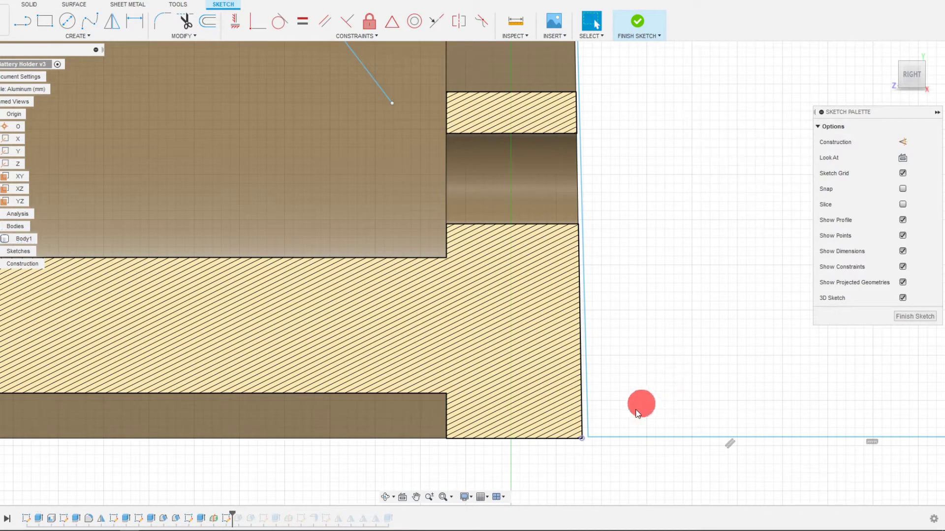
pyautogui.moveTo(589, 438); pyautogui.dragTo(592, 436)
pyautogui.keyDown('ctrl'); pyautogui.click(581, 439); pyautogui.keyUp('ctrl')
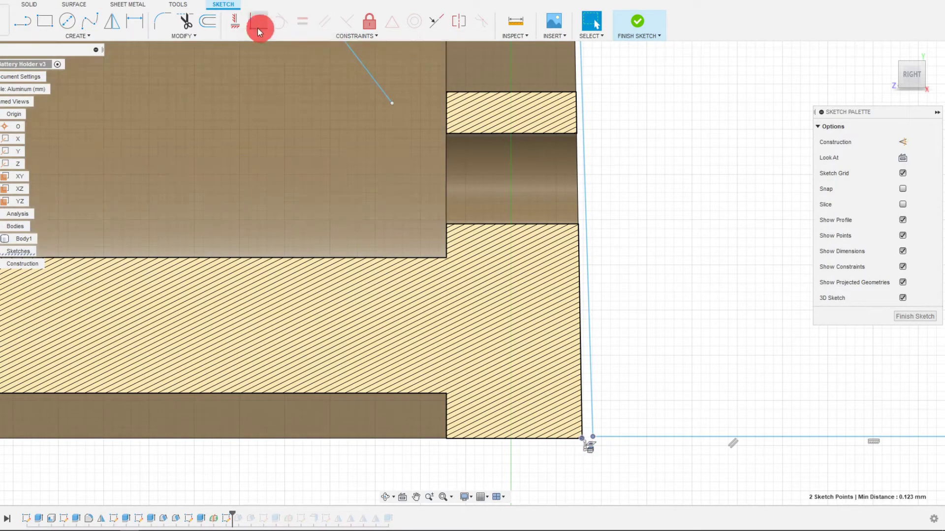
pyautogui.click(241, 24)
pyautogui.click(424, 226)
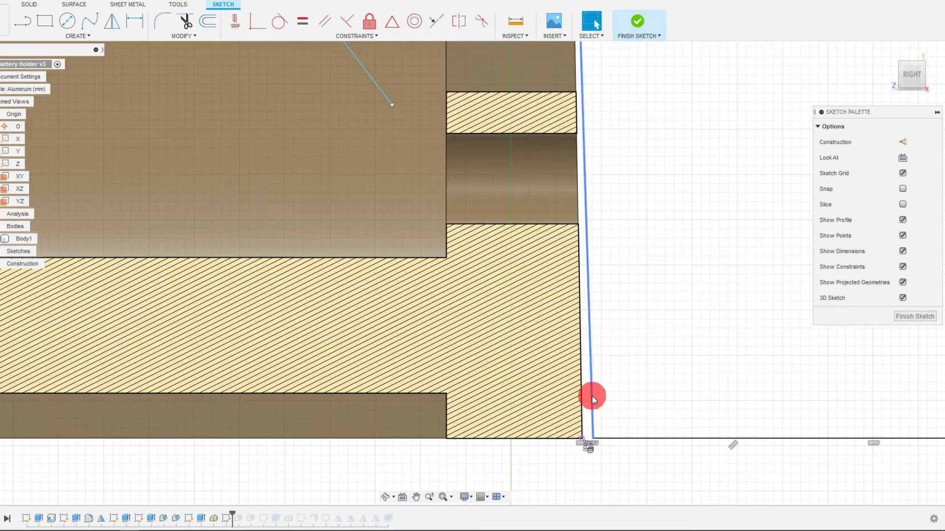
# Project the end wall's sloped outer edge and make the long outer sketch line parallel to it.
pyautogui.click(581, 389)
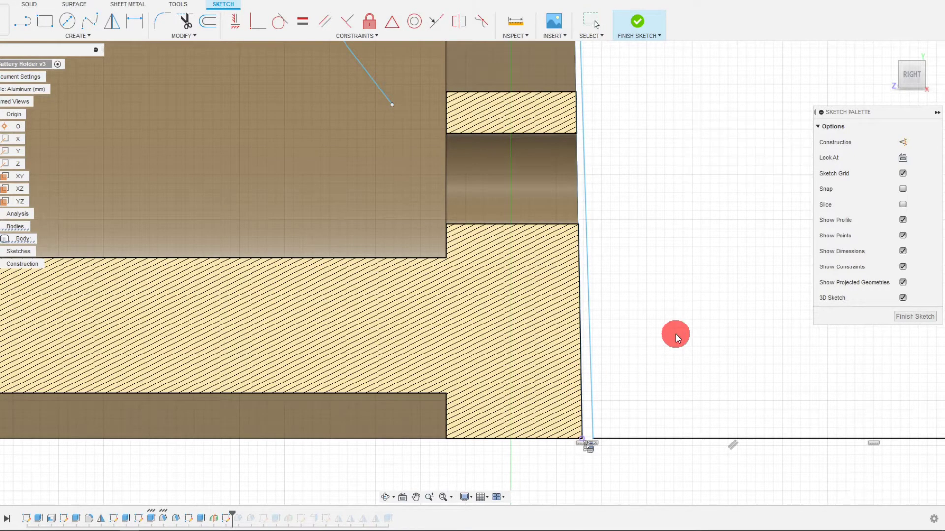
pyautogui.click(323, 20)
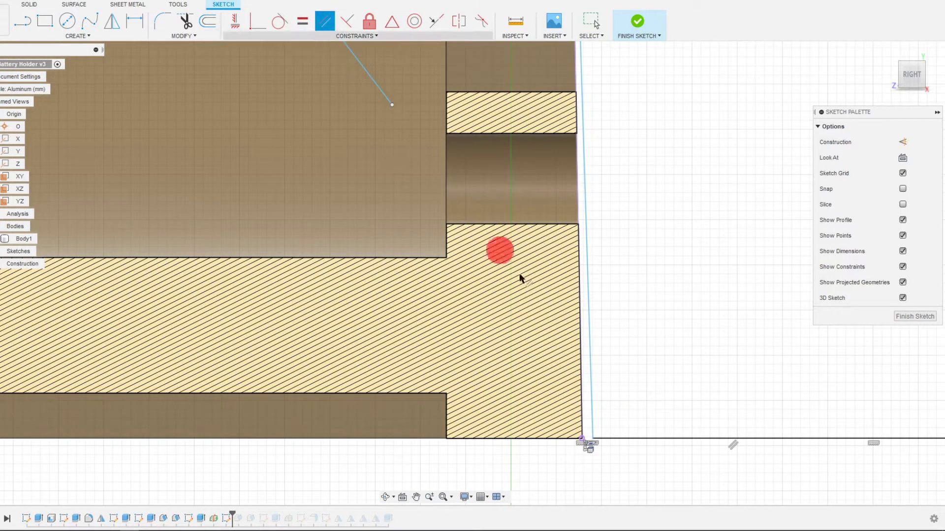
pyautogui.click(591, 349)
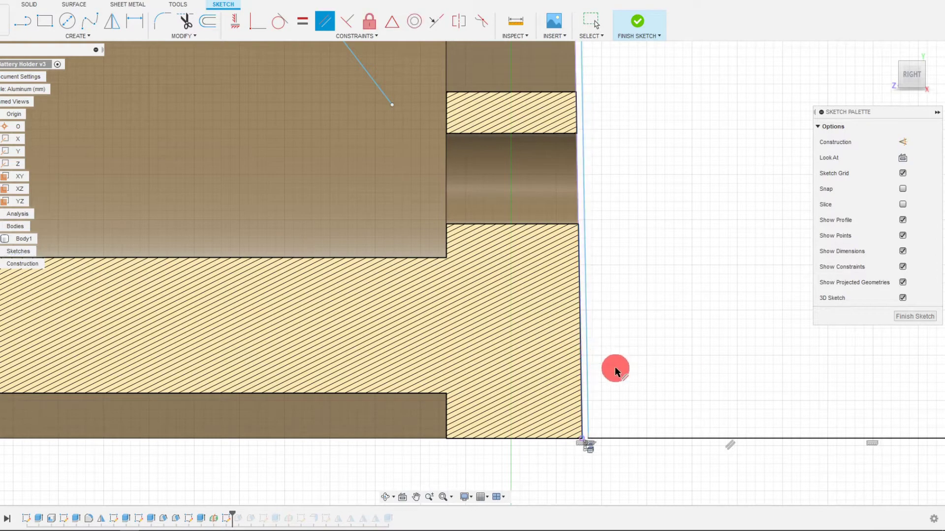
# Shift the long outer line closer against the wall's sloped outer face, keeping it parallel.
pyautogui.scroll(-3, 613, 367)
pyautogui.scroll(2, 612, 130)
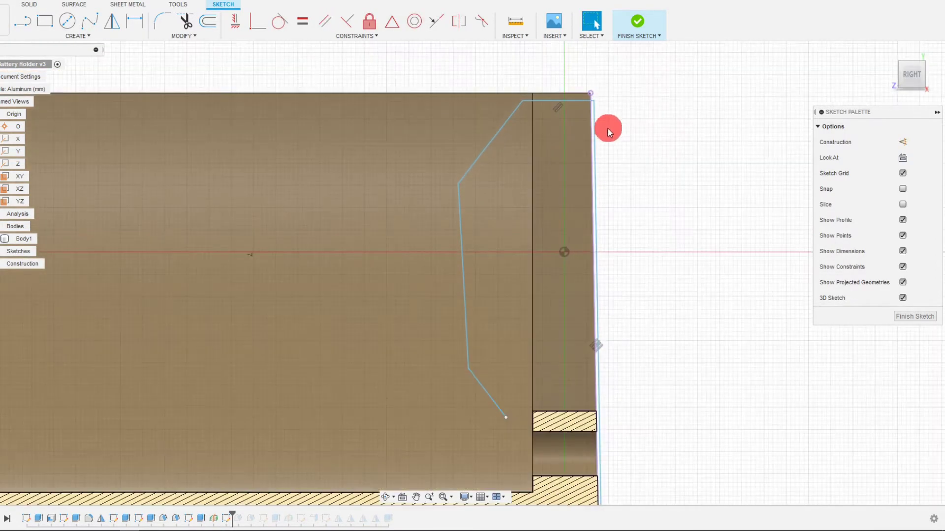
pyautogui.click(595, 132)
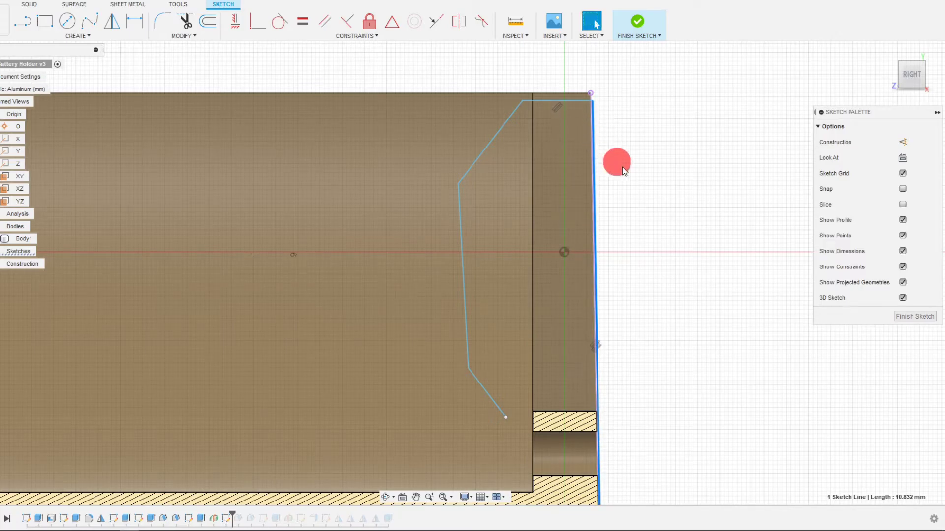
pyautogui.click(634, 172)
# Shorten the base line by pulling its free outer end toward the end wall.
pyautogui.scroll(-3, 515, 220)
pyautogui.scroll(2, 573, 230)
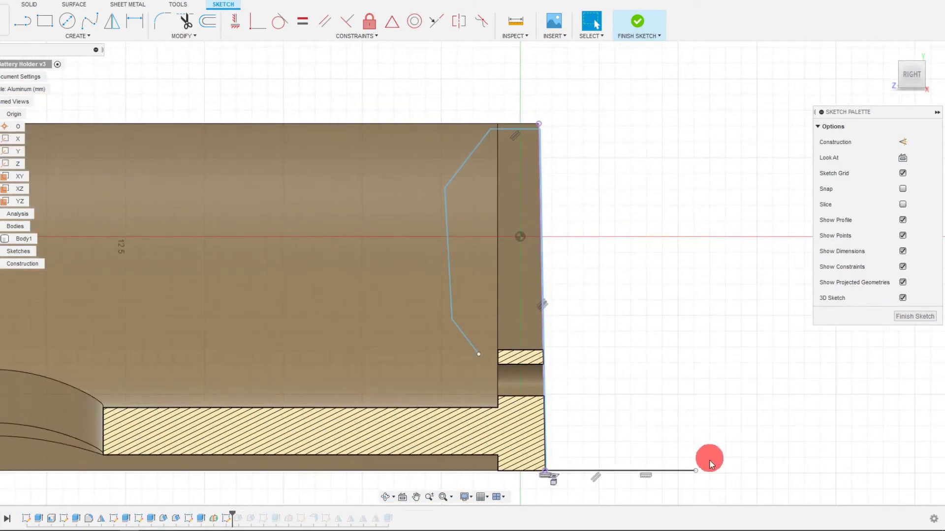
pyautogui.moveTo(695, 471)
pyautogui.mouseDown()
pyautogui.moveTo(609, 472)
pyautogui.moveTo(636, 472)
pyautogui.mouseUp()
# Adjust the contact's inner bend by raising its lower vertex and free end and repositioning the short end segment.
pyautogui.scroll(2, 498, 258)
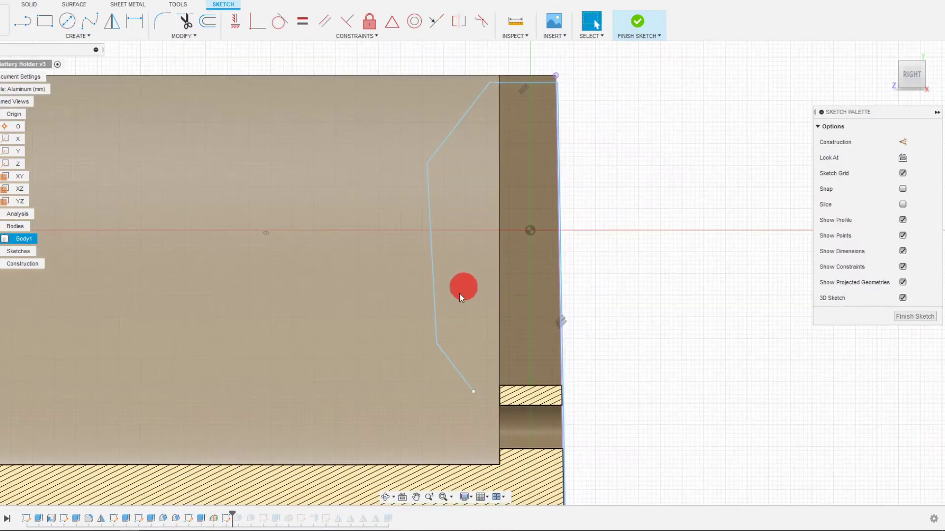
pyautogui.moveTo(438, 344); pyautogui.dragTo(434, 295)
pyautogui.moveTo(475, 394); pyautogui.dragTo(473, 351)
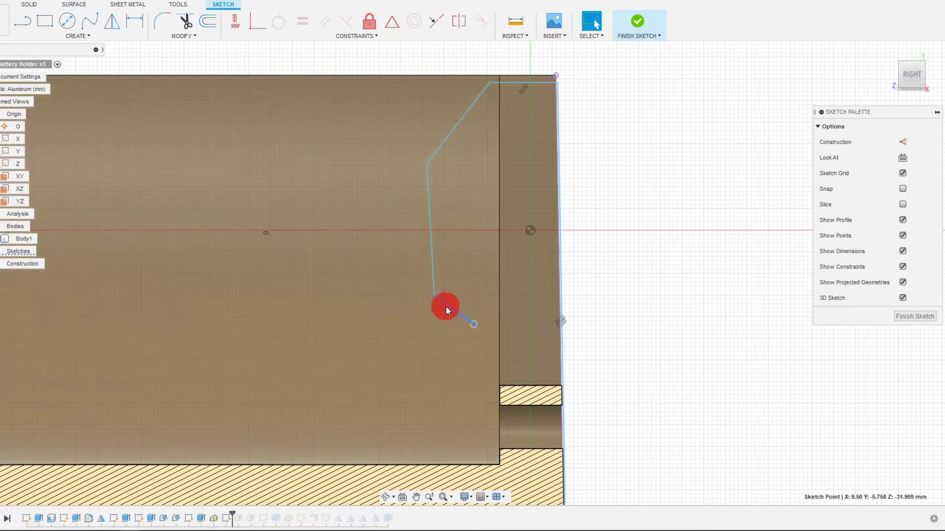
pyautogui.moveTo(444, 306); pyautogui.dragTo(451, 329)
# Inspect the contact profile from an angle, return to the right view, and finish the sketch.
pyautogui.scroll(-5, 580, 335)
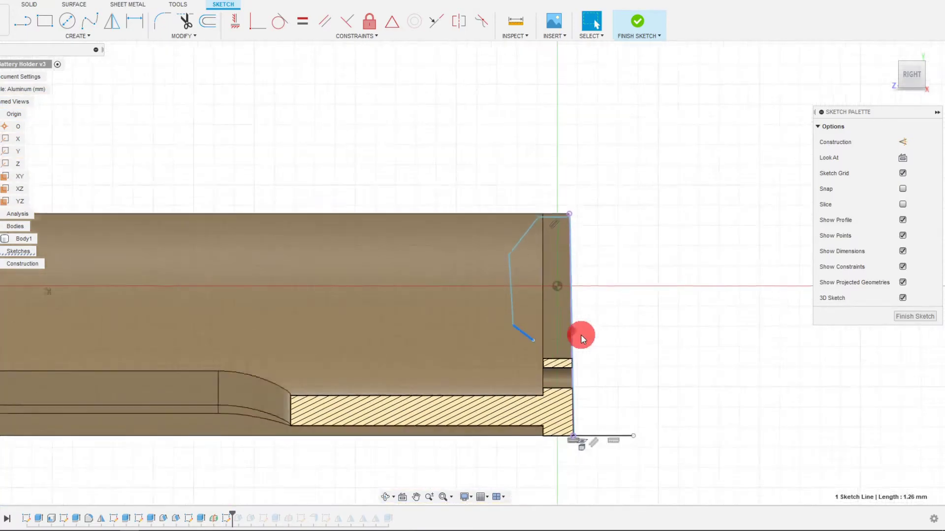
pyautogui.scroll(2, 583, 335)
pyautogui.keyDown('shift'); pyautogui.moveTo(657, 323); pyautogui.dragTo(895, 98, button='middle'); pyautogui.keyUp('shift')
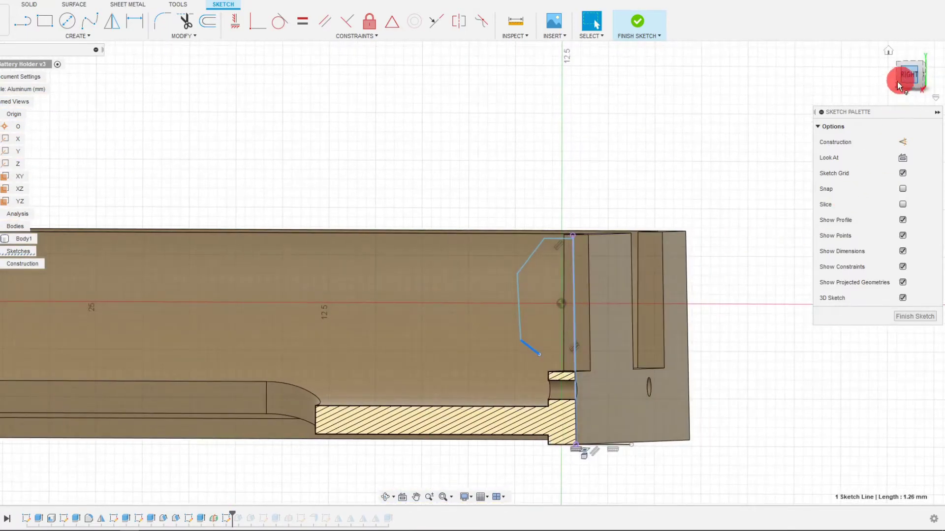
pyautogui.click(905, 76)
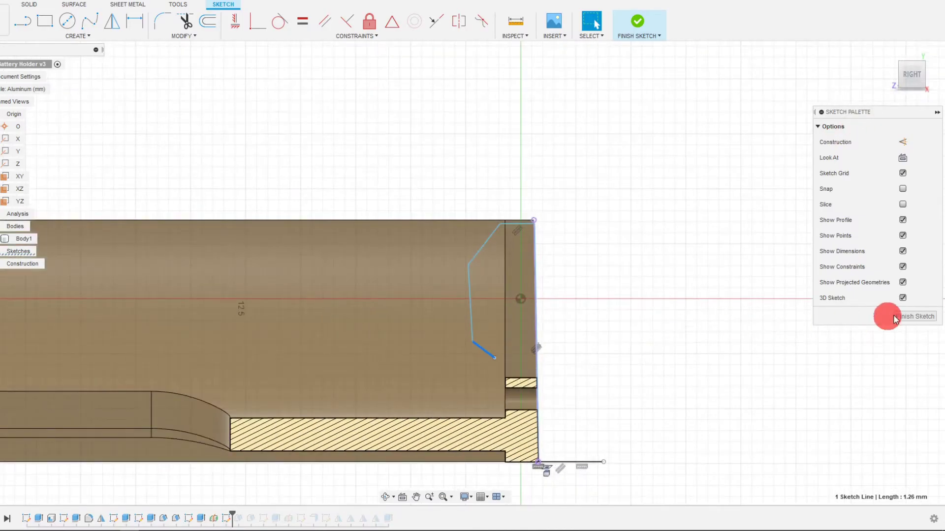
pyautogui.click(903, 315)
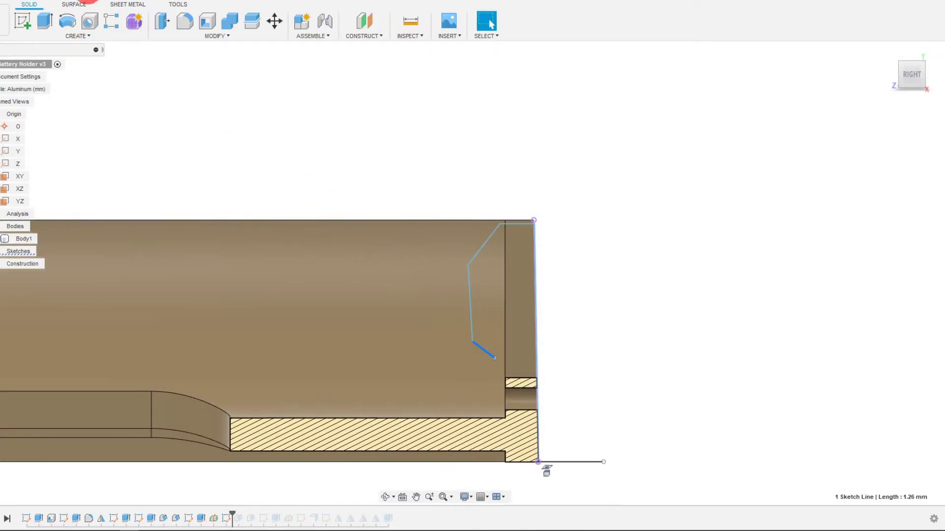
# Review the thickness, K factor and gap values of the Aluminum (mm) sheet metal rule.
pyautogui.click(120, 5)
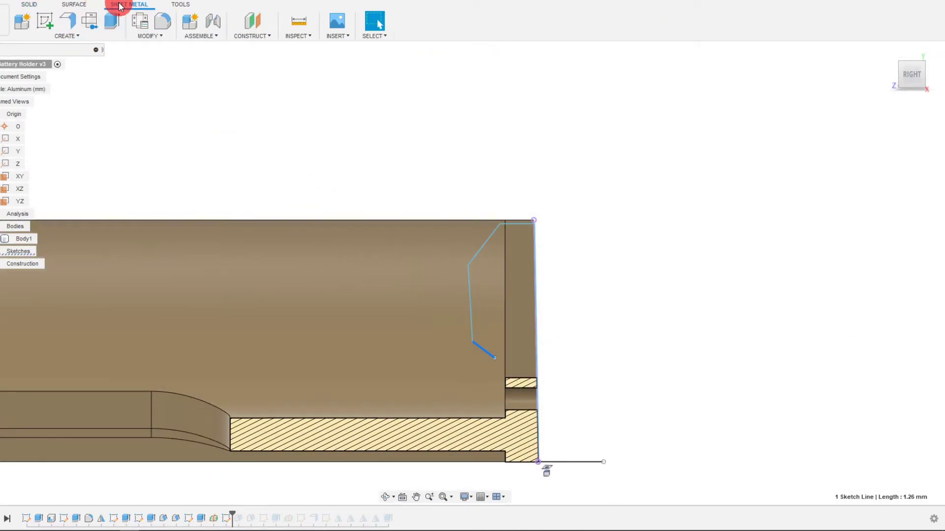
pyautogui.click(96, 20)
pyautogui.click(781, 184)
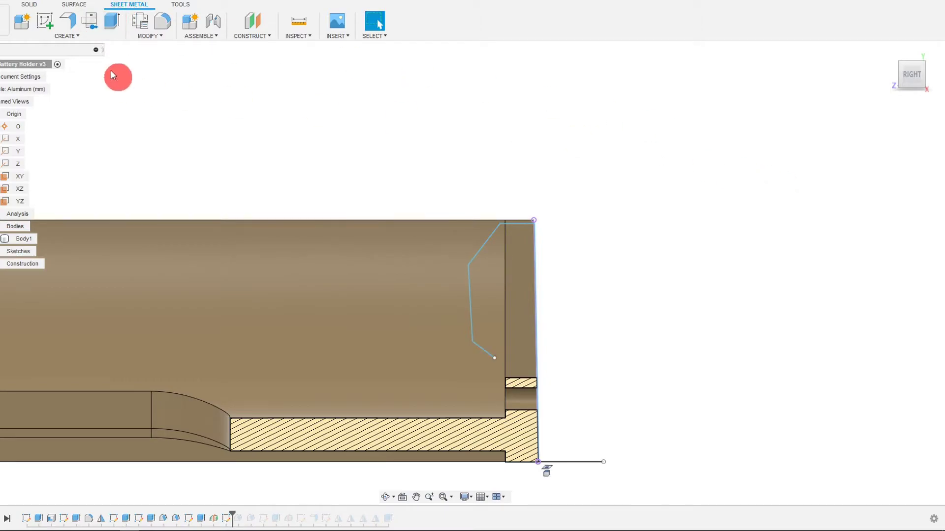
pyautogui.click(141, 24)
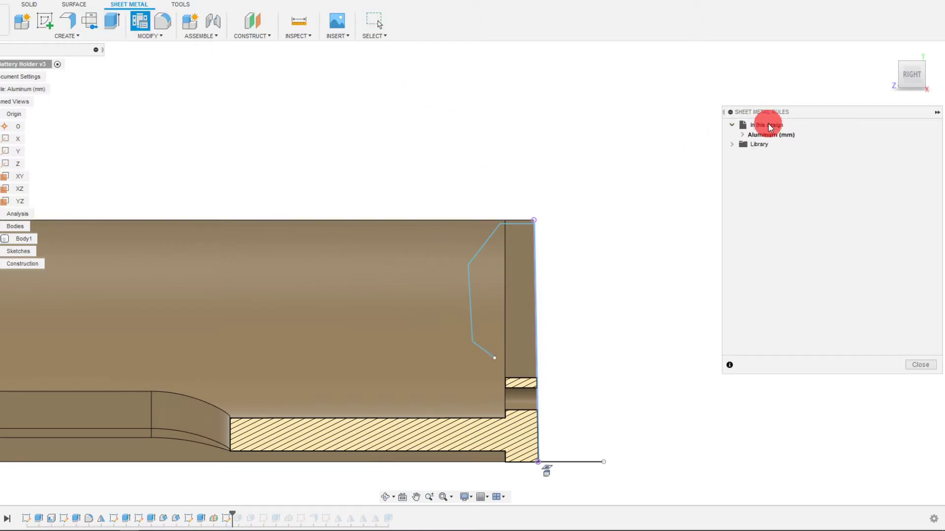
pyautogui.moveTo(817, 112); pyautogui.dragTo(759, 108)
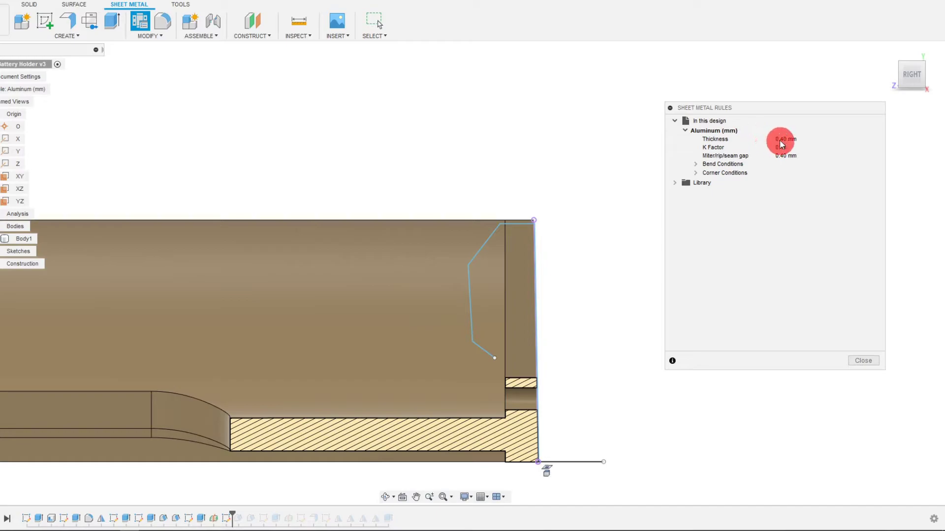
pyautogui.click(716, 132)
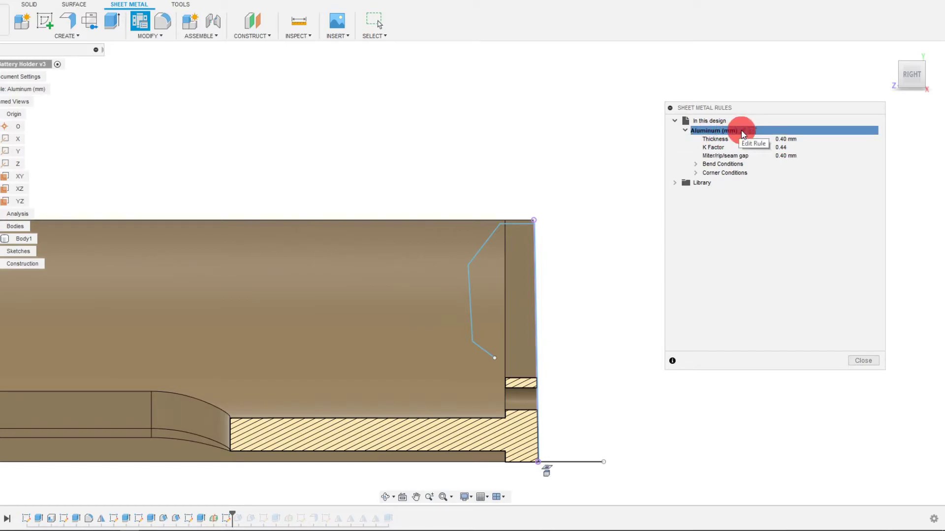
pyautogui.click(862, 361)
# Set up a flange from the whole contact profile chain with a Symmetric direction.
pyautogui.keyDown('shift'); pyautogui.moveTo(473, 165); pyautogui.dragTo(256, 101, button='middle'); pyautogui.keyUp('shift')
pyautogui.click(68, 25)
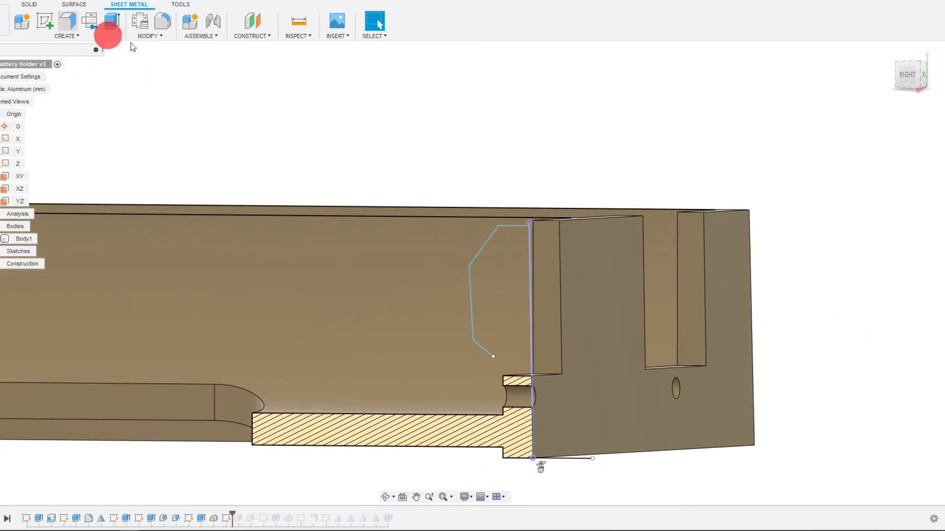
pyautogui.click(527, 232)
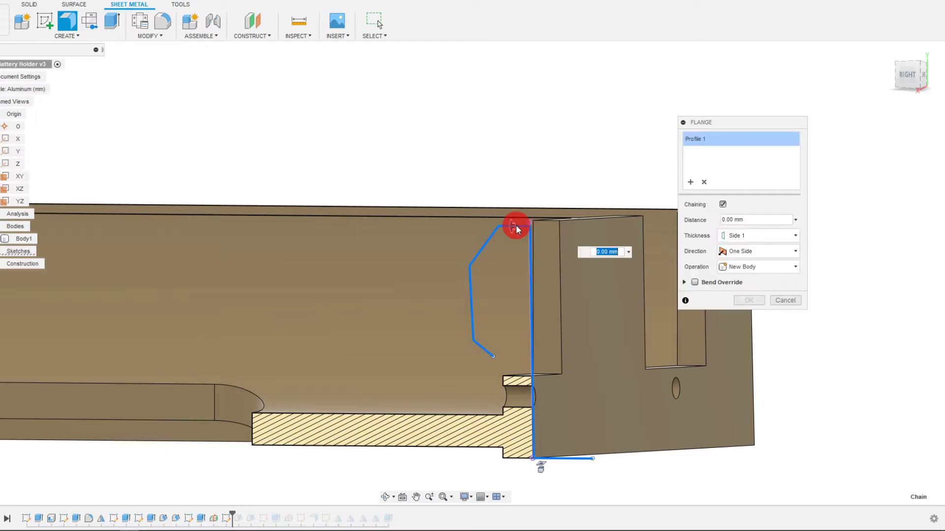
pyautogui.keyDown('shift'); pyautogui.moveTo(730, 282); pyautogui.dragTo(713, 246, button='middle'); pyautogui.keyUp('shift')
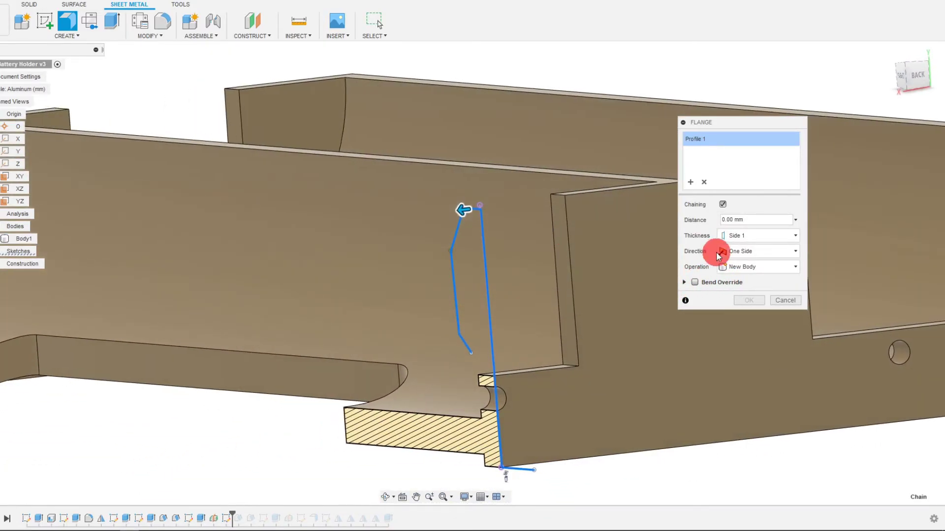
pyautogui.click(740, 252)
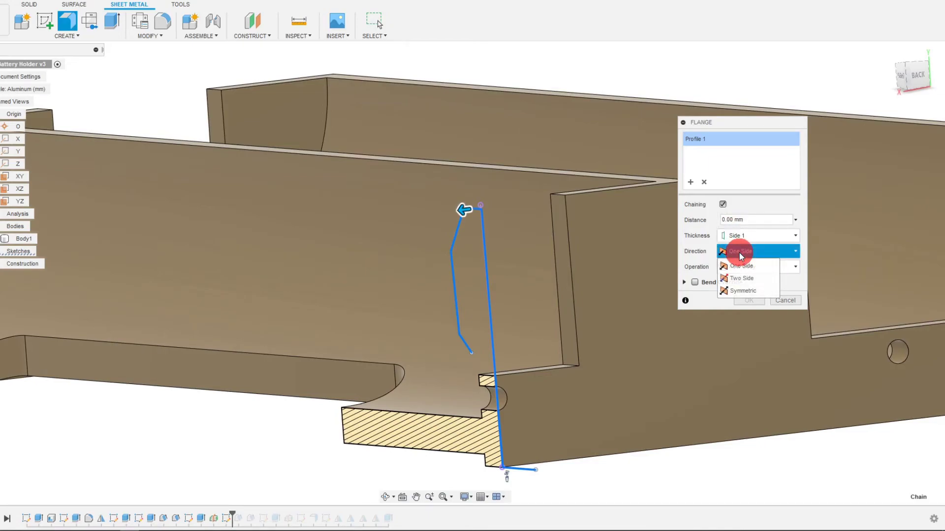
pyautogui.click(742, 291)
# Extend the flange to a distance of about -3.8 mm and create it as a new body.
pyautogui.moveTo(464, 211); pyautogui.dragTo(536, 218)
pyautogui.keyDown('shift'); pyautogui.moveTo(533, 222); pyautogui.dragTo(546, 202, button='middle'); pyautogui.keyUp('shift')
pyautogui.moveTo(547, 202); pyautogui.dragTo(552, 203)
pyautogui.keyDown('shift'); pyautogui.moveTo(552, 202); pyautogui.dragTo(941, 116, button='middle'); pyautogui.keyUp('shift')
pyautogui.click(911, 78)
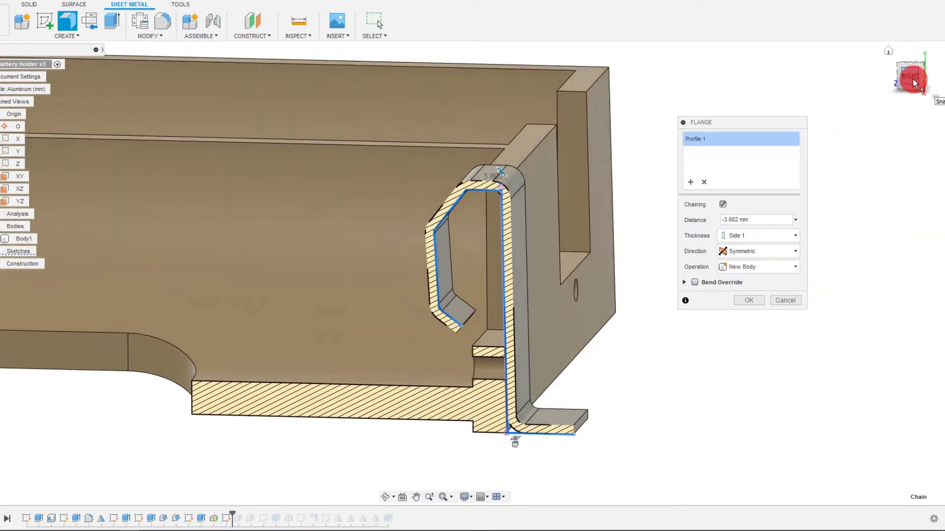
pyautogui.scroll(5, 569, 345)
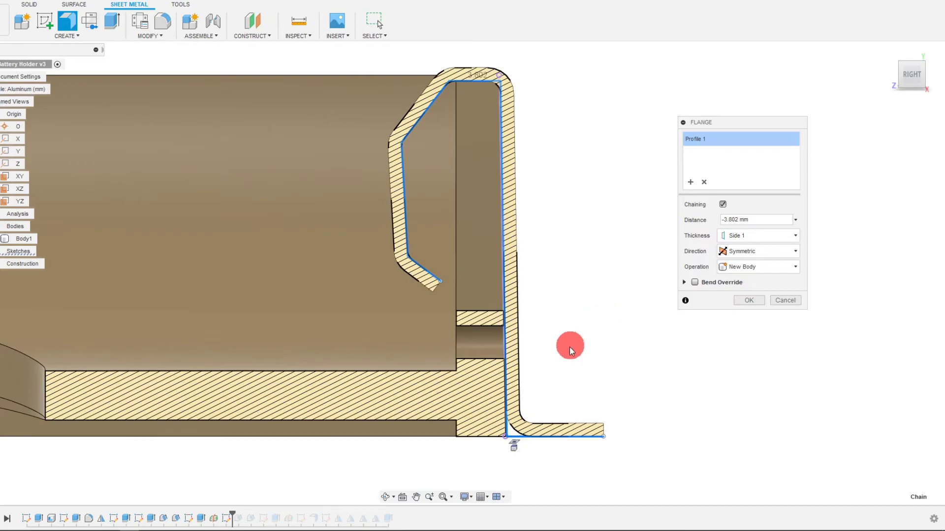
pyautogui.scroll(-5, 515, 89)
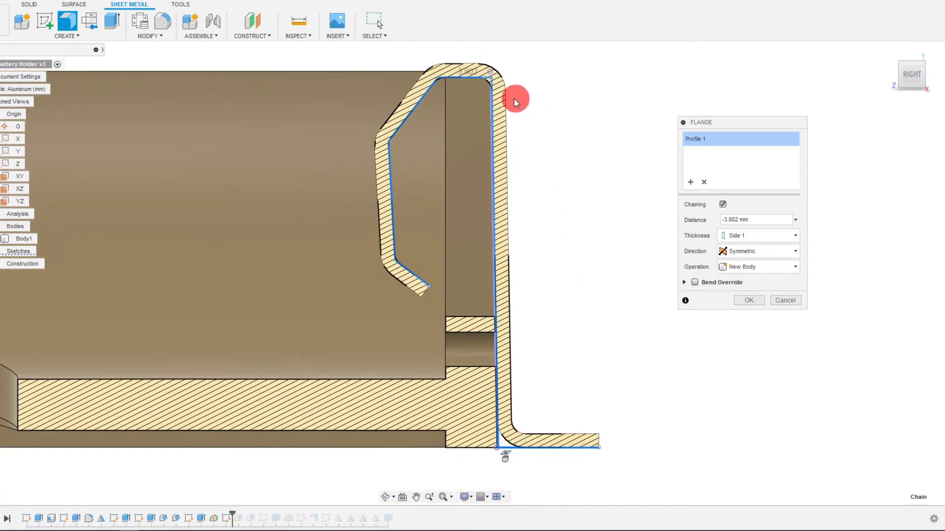
pyautogui.keyDown('shift'); pyautogui.moveTo(561, 356); pyautogui.dragTo(711, 316, button='middle'); pyautogui.keyUp('shift')
pyautogui.click(749, 300)
pyautogui.scroll(-3, 629, 281)
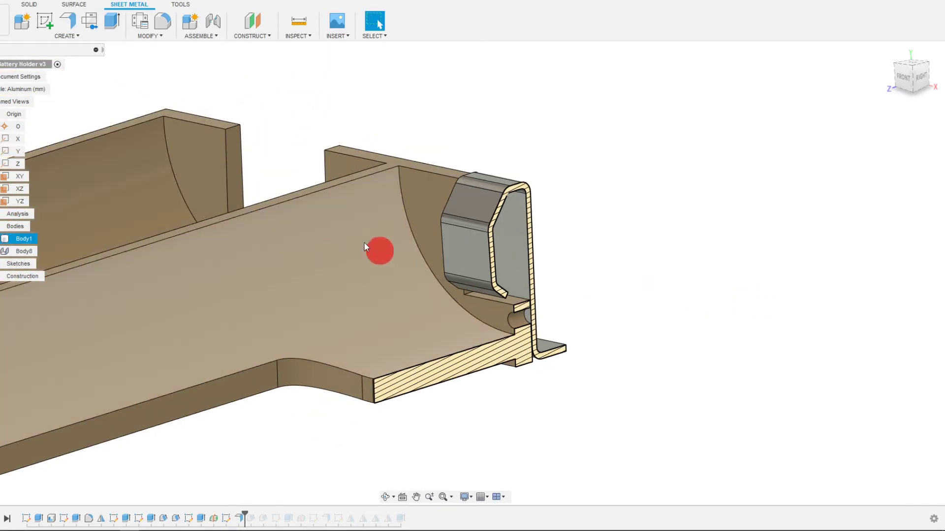
# Turn off the section analysis and start a sketch on the contact's large outer face.
pyautogui.click(1, 214)
pyautogui.keyDown('shift'); pyautogui.moveTo(590, 197); pyautogui.dragTo(549, 425, button='middle'); pyautogui.keyUp('shift')
pyautogui.scroll(-1, 548, 425)
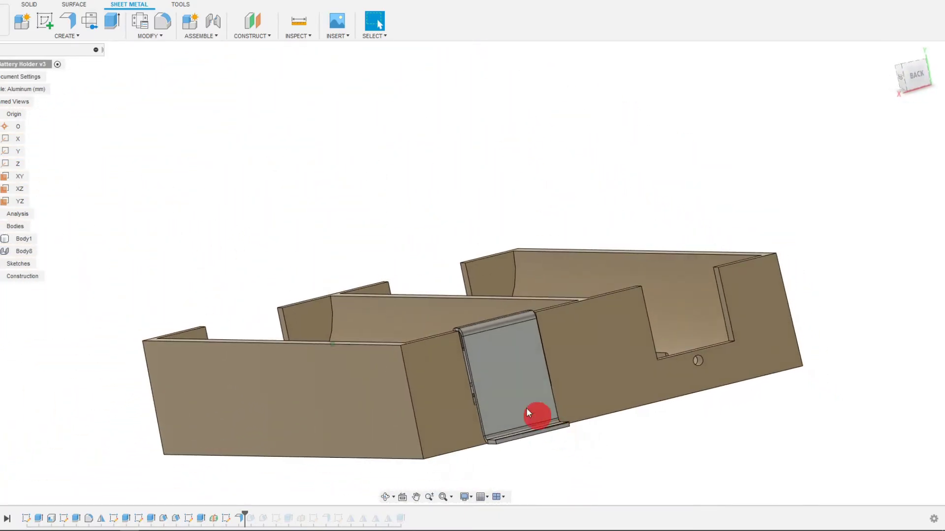
pyautogui.scroll(3, 510, 419)
pyautogui.click(496, 380)
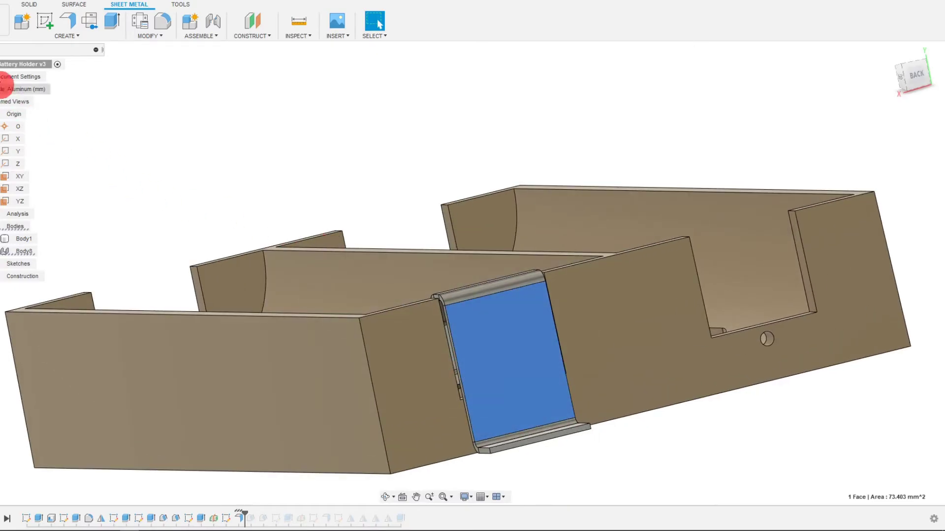
pyautogui.click(30, 6)
pyautogui.click(23, 24)
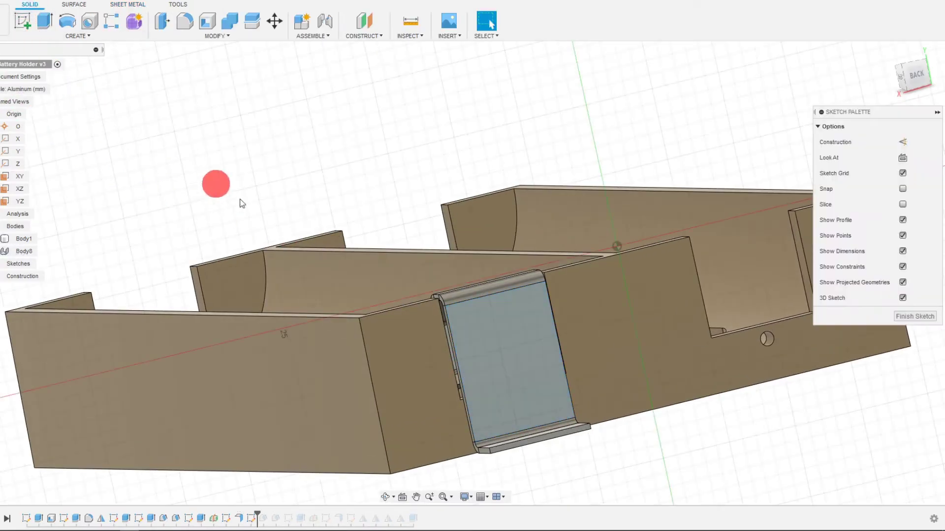
# Project the end wall's small round hole edge onto the contact face sketch.
pyautogui.scroll(3, 518, 410)
pyautogui.keyDown('shift'); pyautogui.moveTo(518, 410); pyautogui.dragTo(562, 436, button='middle'); pyautogui.keyUp('shift')
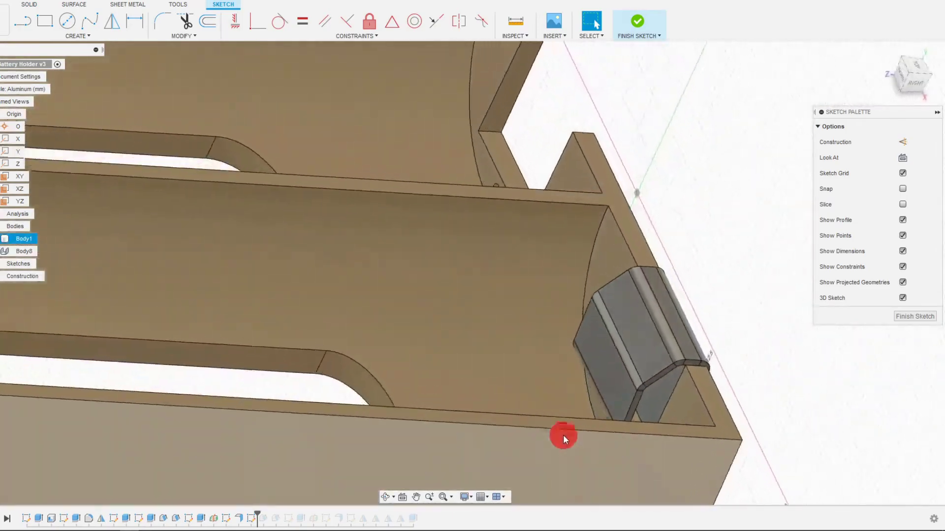
pyautogui.scroll(5, 574, 432)
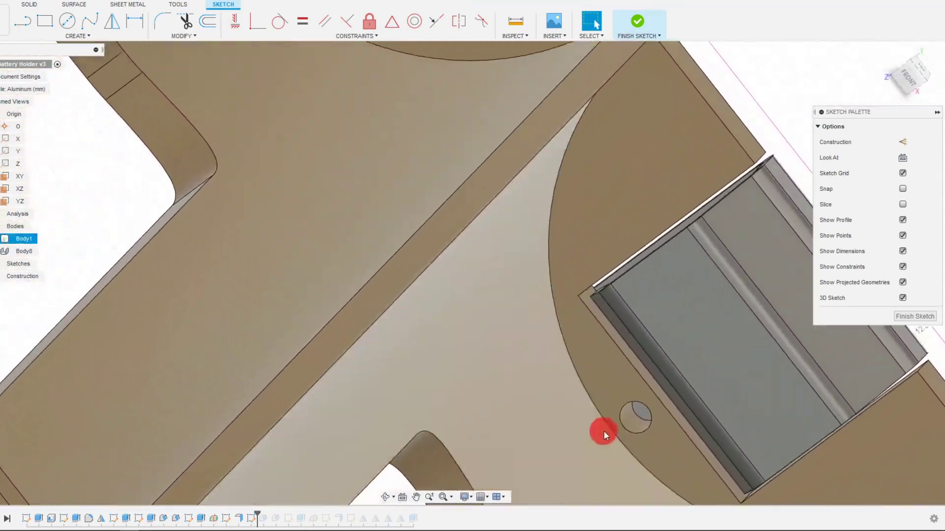
pyautogui.click(677, 387)
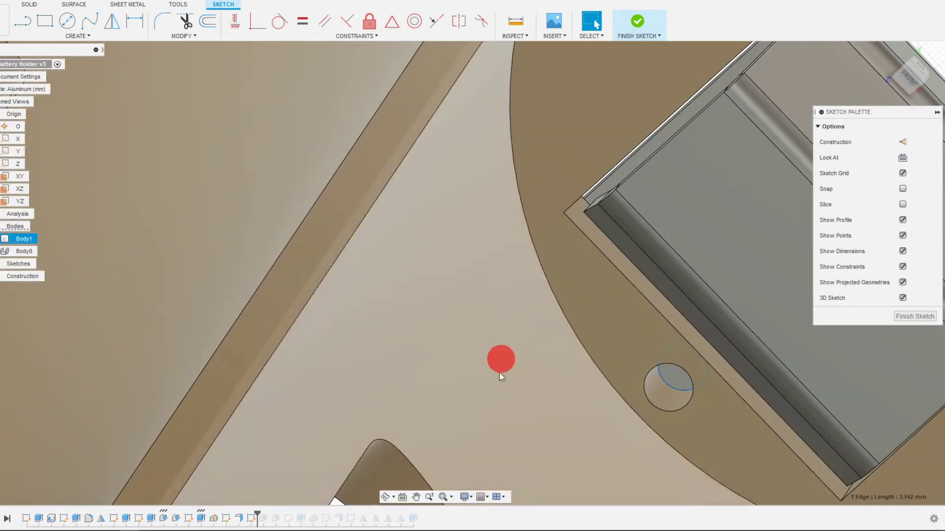
pyautogui.scroll(-3, 317, 163)
pyautogui.press('p')
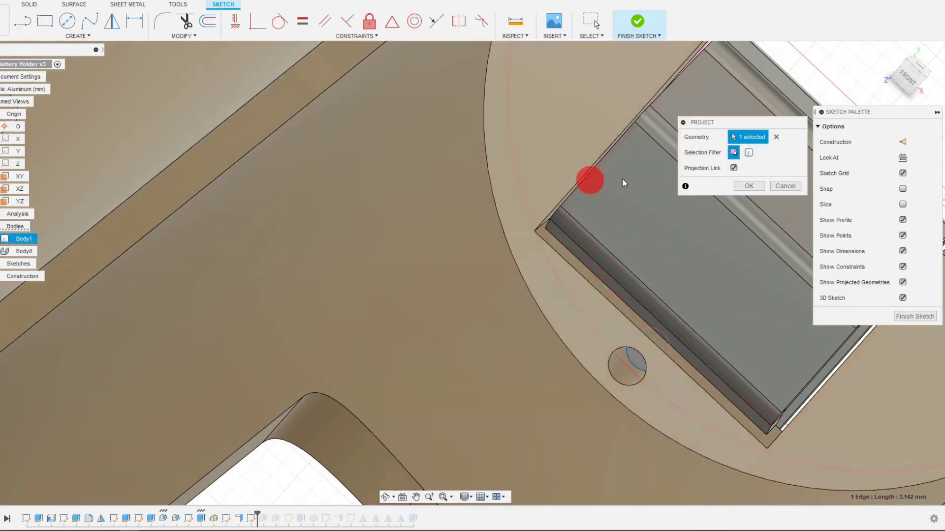
pyautogui.click(744, 190)
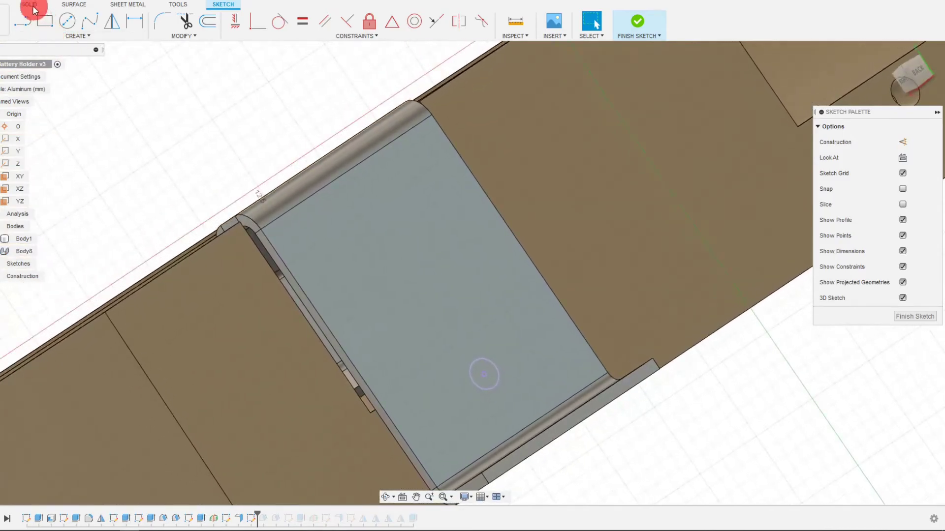
# Extrude the projected circle as a cut of about -1.34 mm through the contact only, excluding the tray body.
pyautogui.click(33, 6)
pyautogui.click(47, 26)
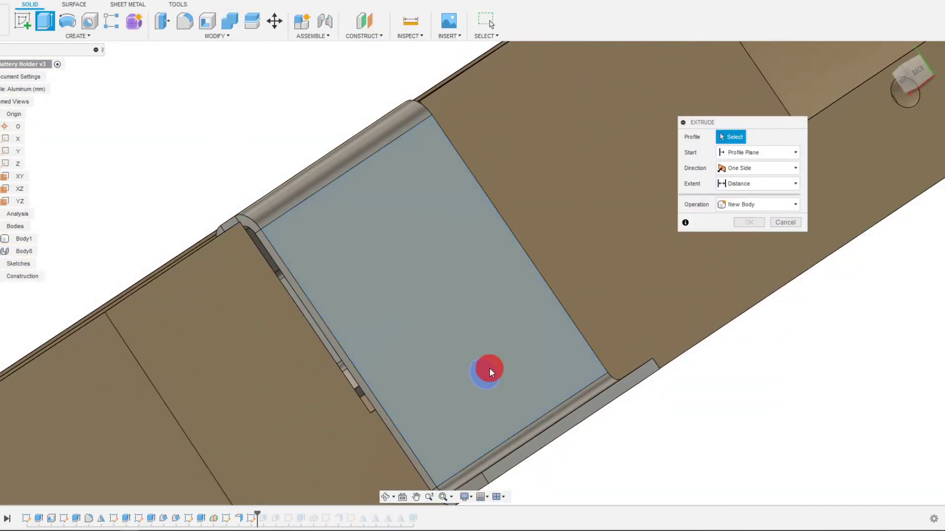
pyautogui.click(489, 368)
pyautogui.moveTo(468, 380); pyautogui.dragTo(465, 383)
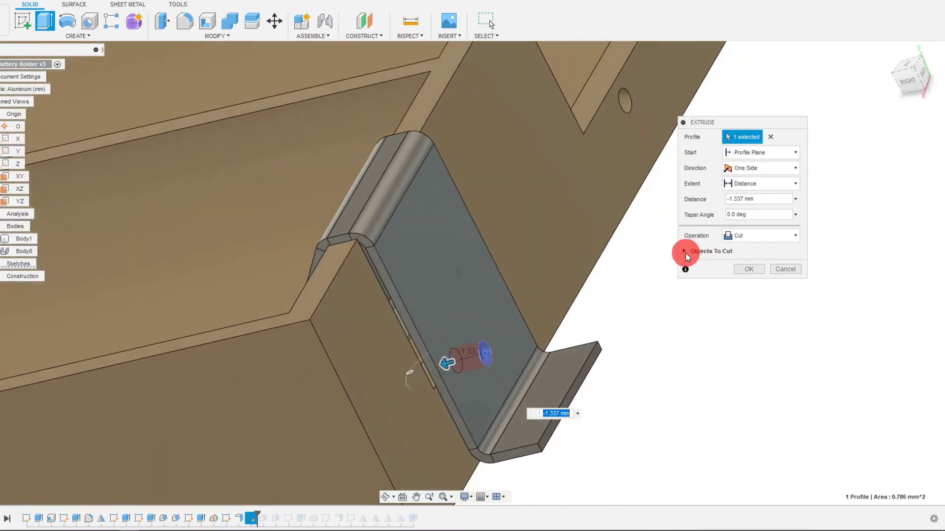
pyautogui.click(685, 252)
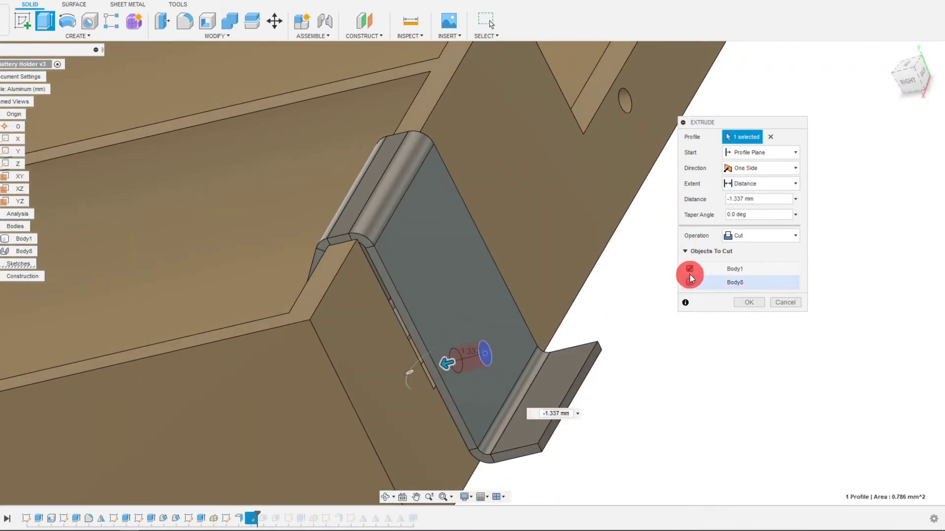
pyautogui.click(690, 270)
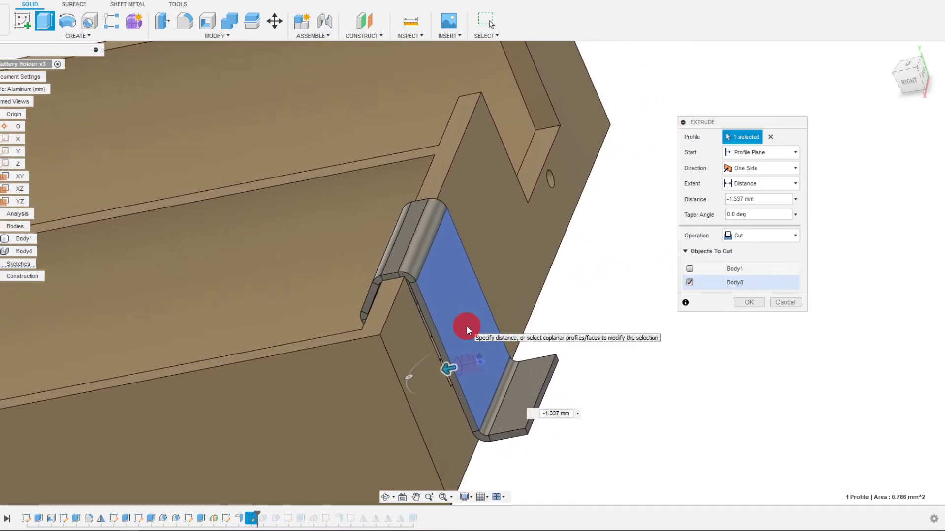
pyautogui.click(745, 302)
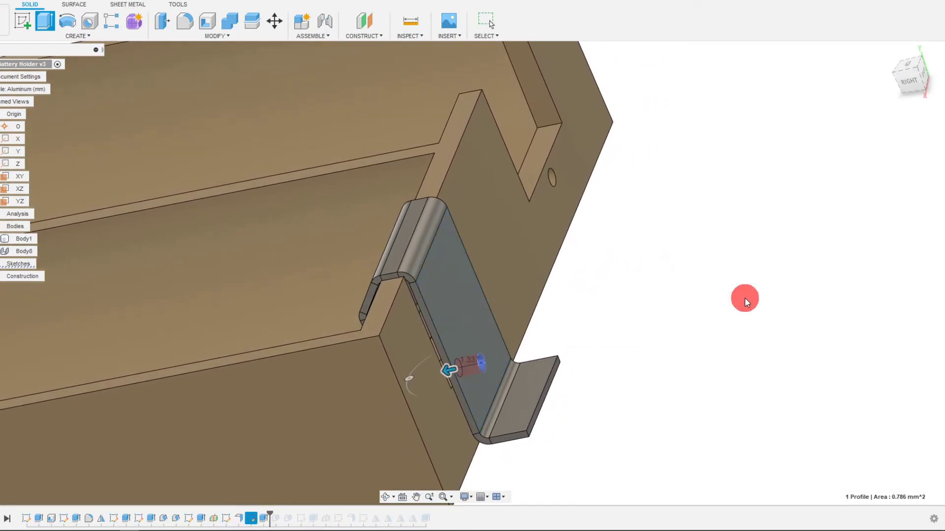
# Mirror the contact flange feature across the YZ plane to the other battery channel.
pyautogui.keyDown('shift'); pyautogui.moveTo(723, 302); pyautogui.dragTo(615, 308, button='middle'); pyautogui.keyUp('shift')
pyautogui.scroll(-3, 615, 308)
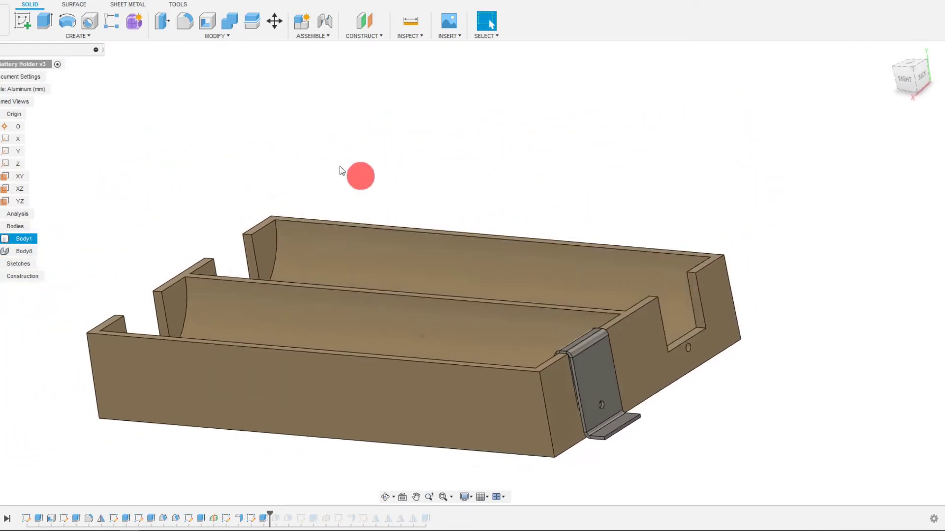
pyautogui.click(126, 36)
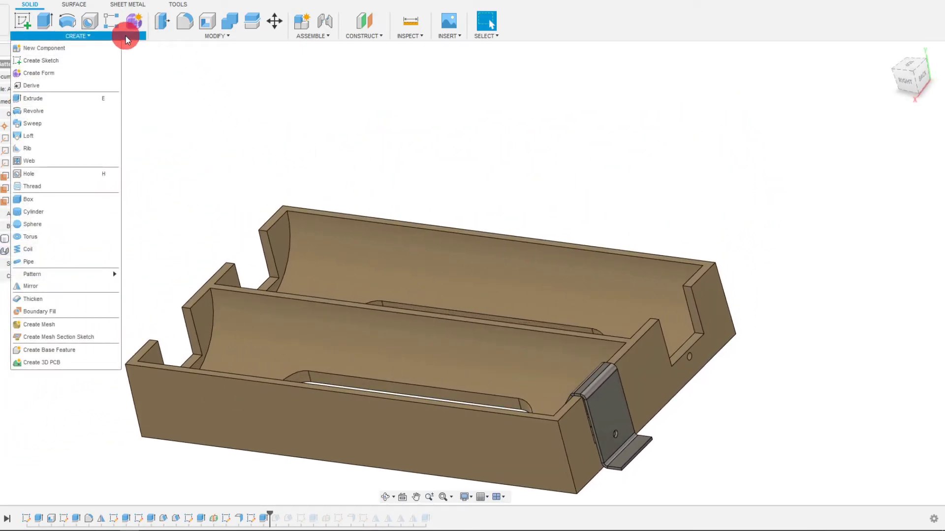
pyautogui.click(76, 285)
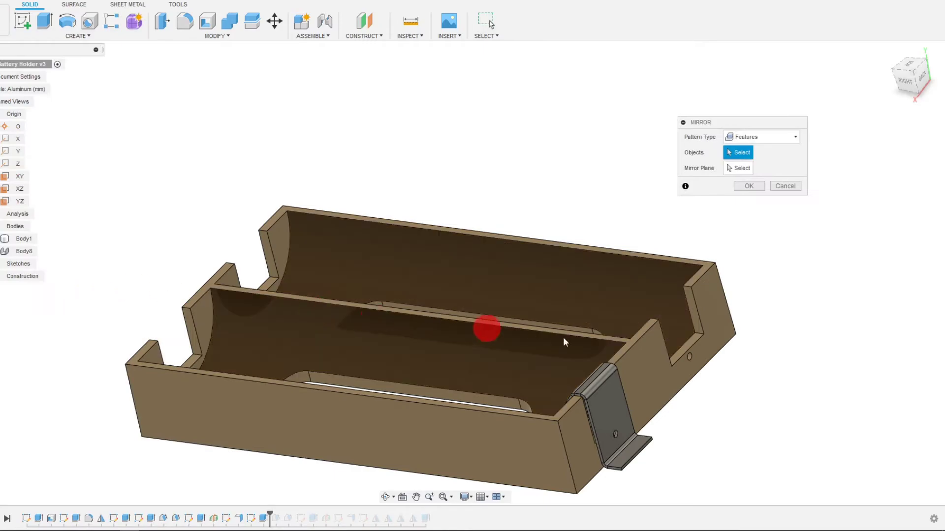
pyautogui.click(604, 394)
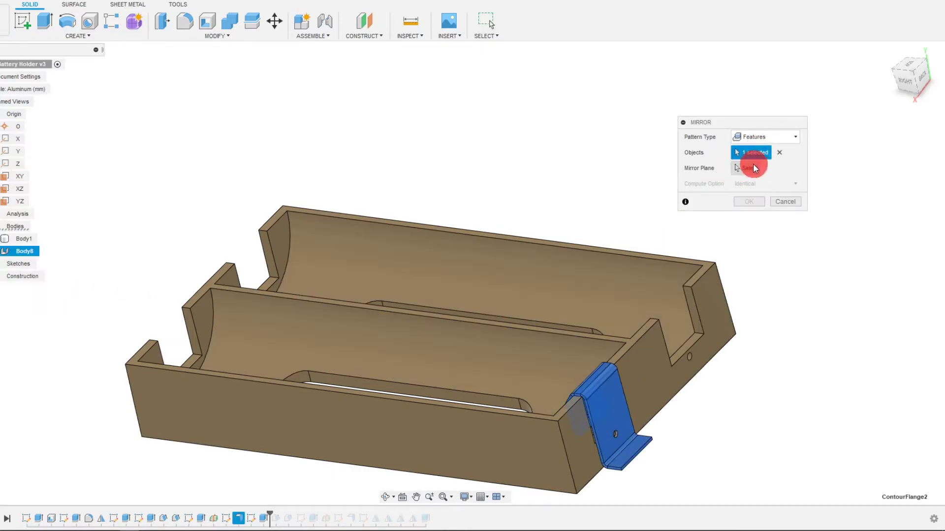
pyautogui.click(751, 168)
pyautogui.click(420, 287)
pyautogui.keyDown('shift'); pyautogui.moveTo(420, 287); pyautogui.dragTo(714, 336, button='middle'); pyautogui.keyUp('shift')
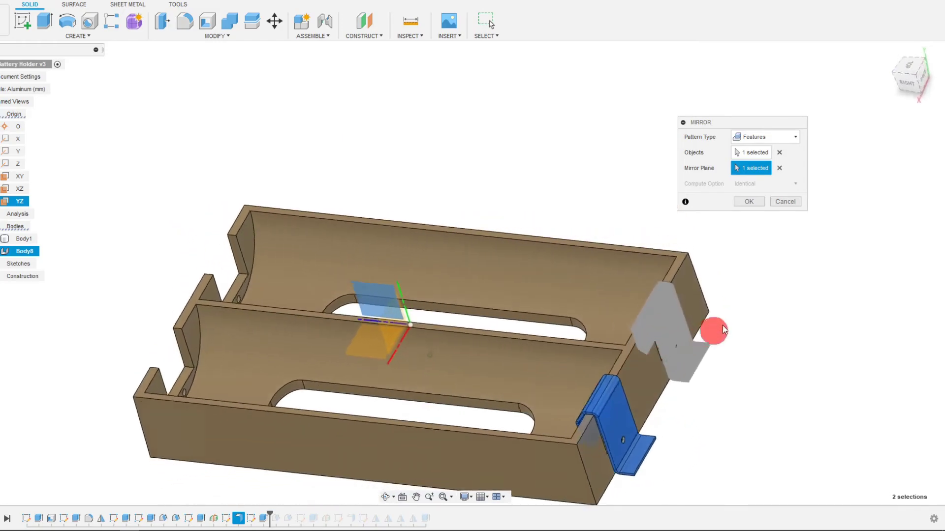
pyautogui.click(748, 201)
pyautogui.keyDown('shift'); pyautogui.moveTo(746, 201); pyautogui.dragTo(479, 441, button='middle'); pyautogui.keyUp('shift')
# Edit the last mirror to pattern the contact with its hole as a body, instead of as a feature, across the YZ plane.
pyautogui.doubleClick(278, 519)
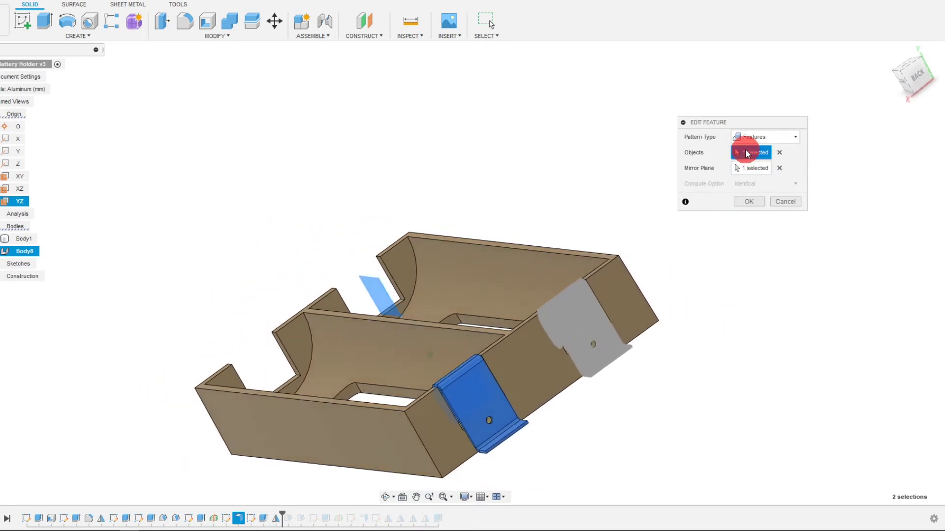
pyautogui.click(763, 137)
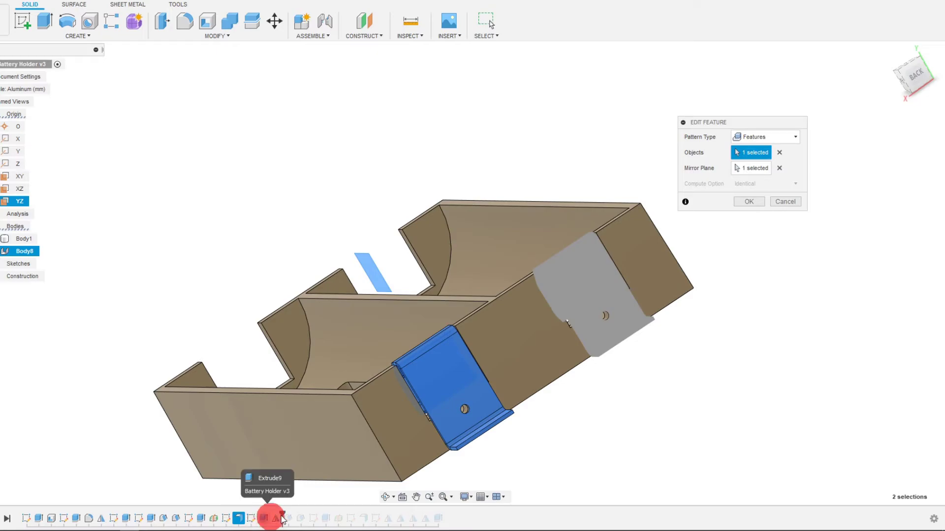
pyautogui.click(757, 137)
pyautogui.click(760, 159)
pyautogui.click(373, 299)
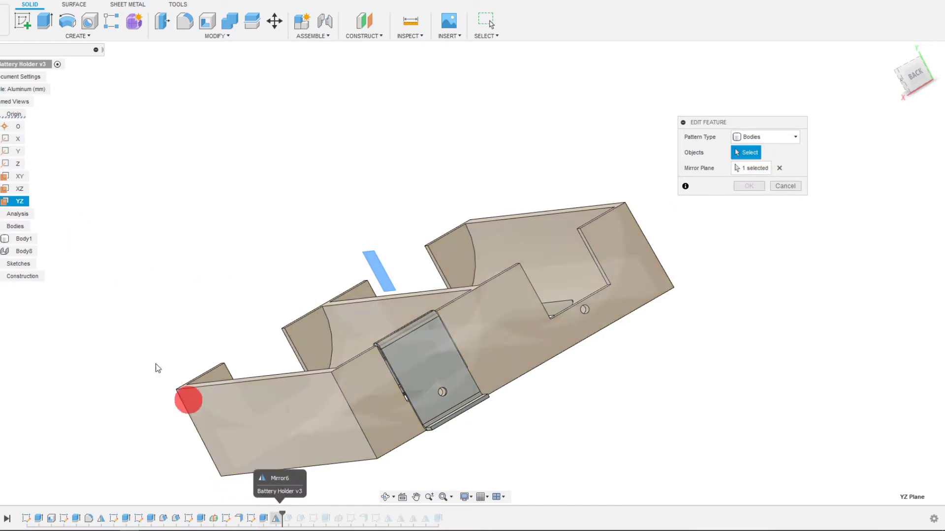
pyautogui.click(19, 252)
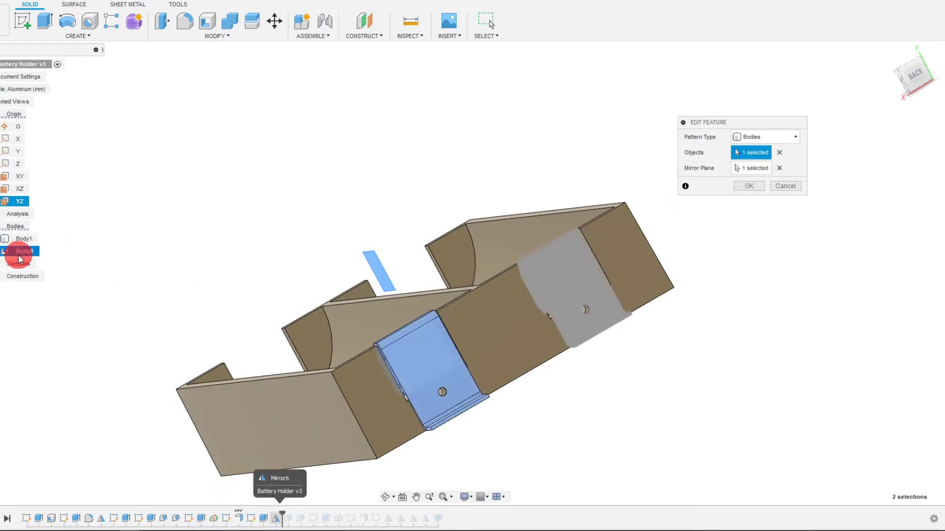
pyautogui.click(747, 186)
# Mirror both contact bodies across the XY plane to the opposite end wall of the tray.
pyautogui.keyDown('shift'); pyautogui.moveTo(745, 194); pyautogui.dragTo(401, 182, button='middle'); pyautogui.keyUp('shift')
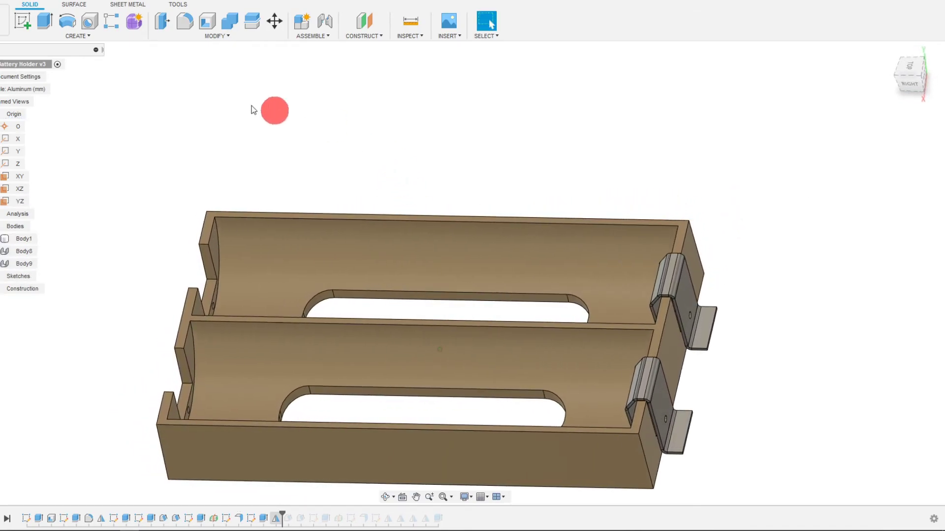
pyautogui.click(118, 36)
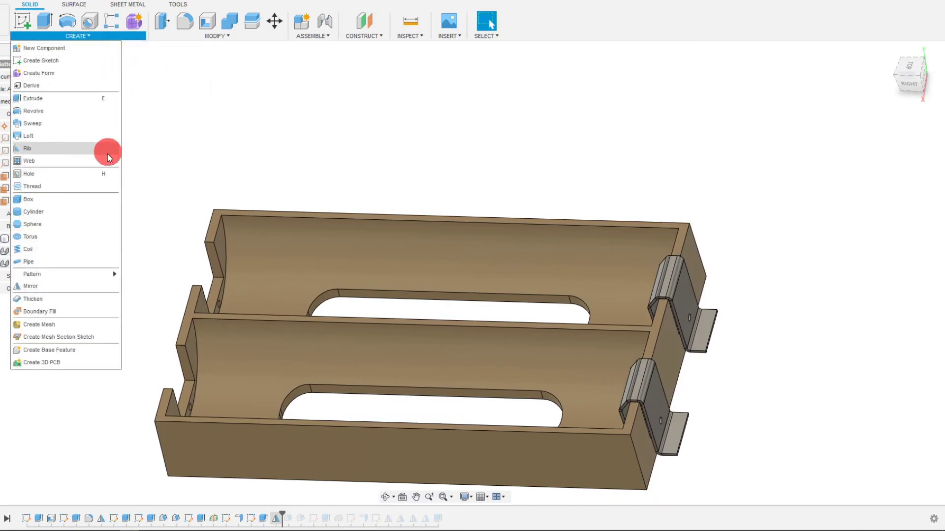
pyautogui.click(55, 285)
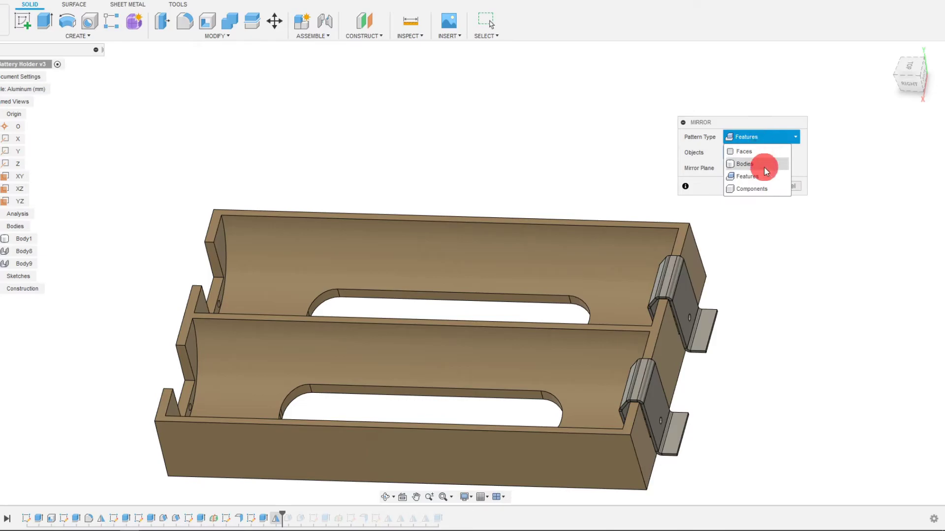
pyautogui.click(687, 291)
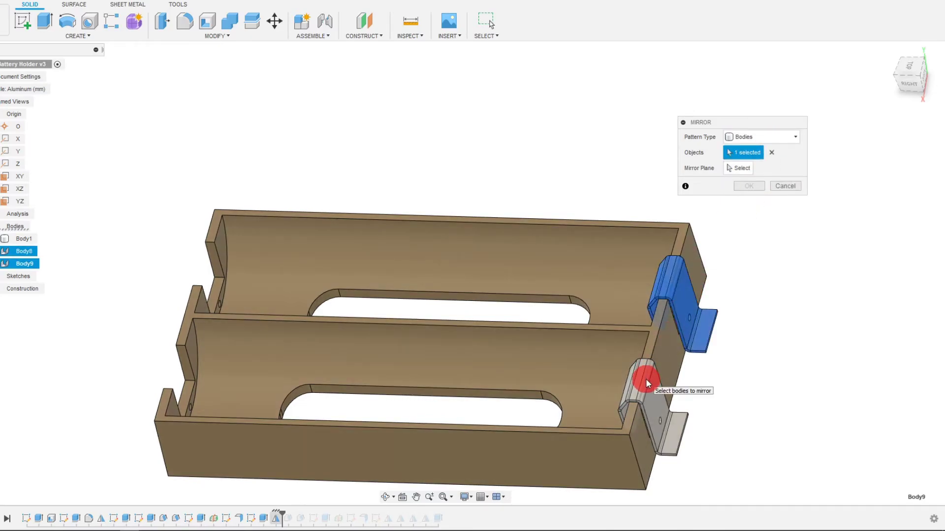
pyautogui.click(645, 379)
pyautogui.scroll(-1, 730, 248)
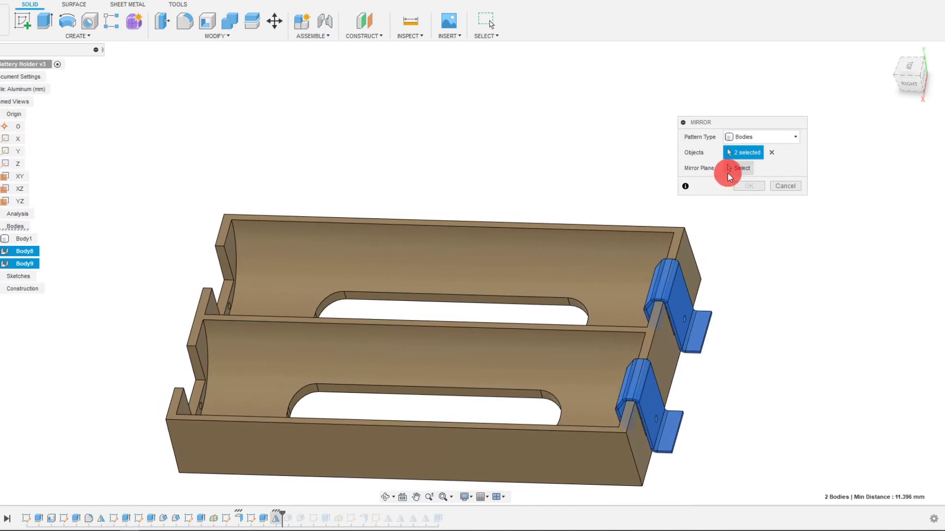
pyautogui.click(417, 327)
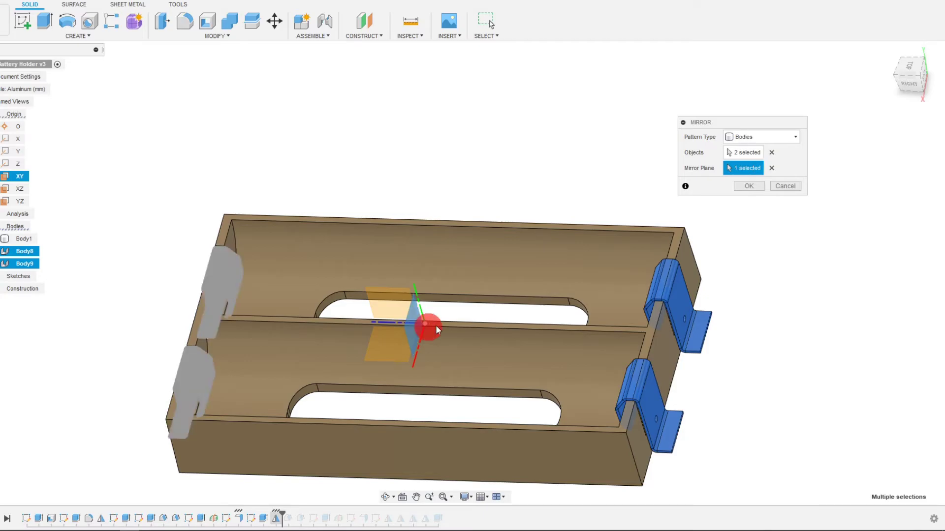
pyautogui.click(747, 187)
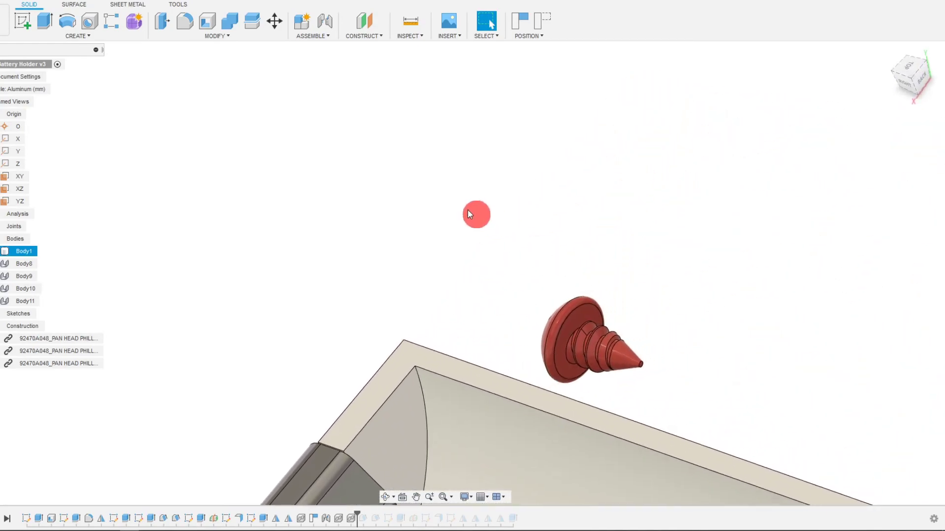
# Capture the loose pan head screw's position and join its head to the empty contact hole with a revolute joint and zero offsets.
pyautogui.click(326, 24)
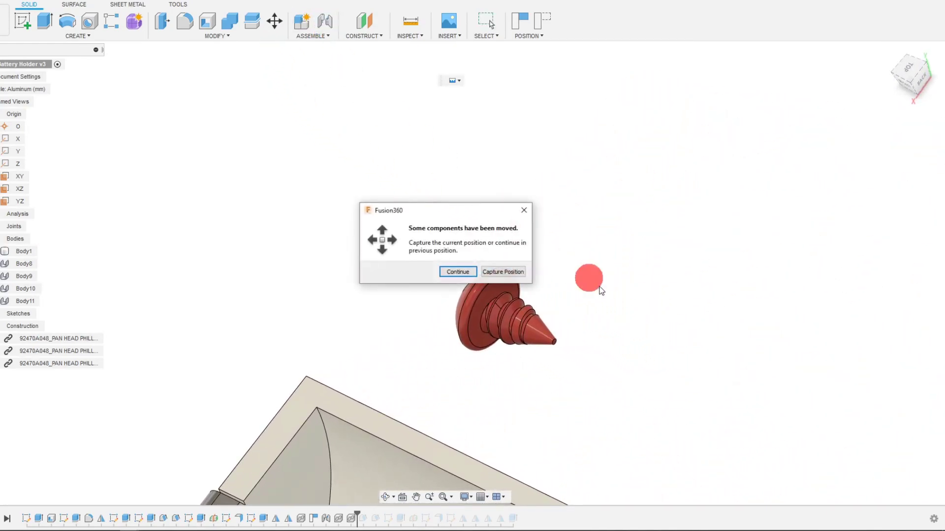
pyautogui.click(492, 273)
pyautogui.click(838, 129)
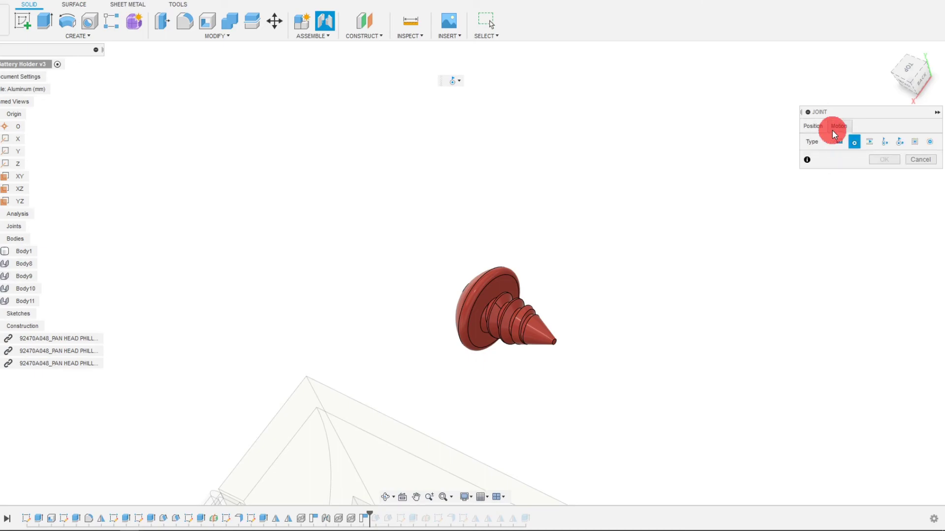
pyautogui.click(817, 127)
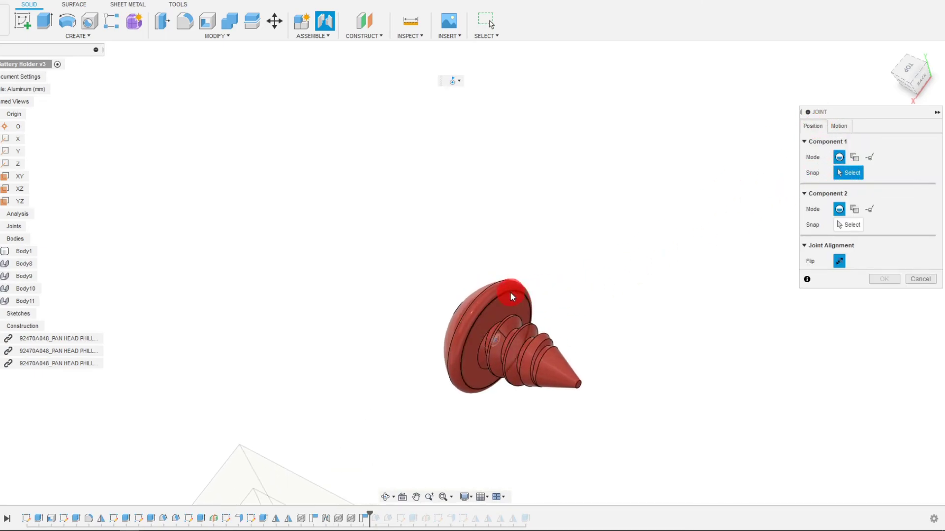
pyautogui.click(510, 294)
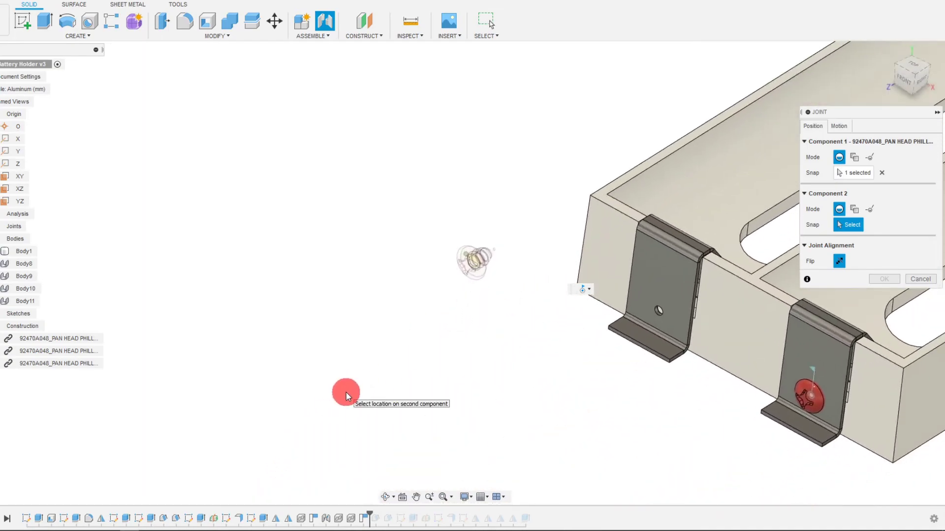
pyautogui.click(566, 341)
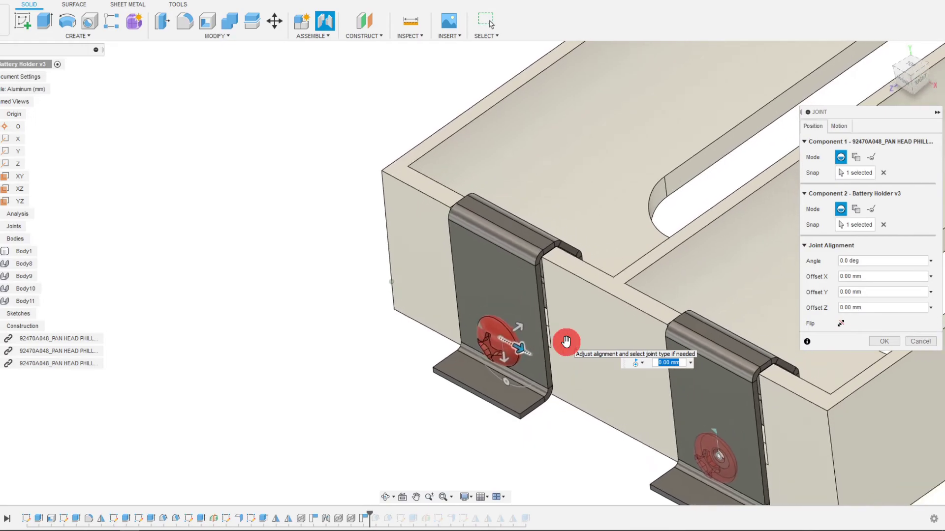
pyautogui.click(878, 341)
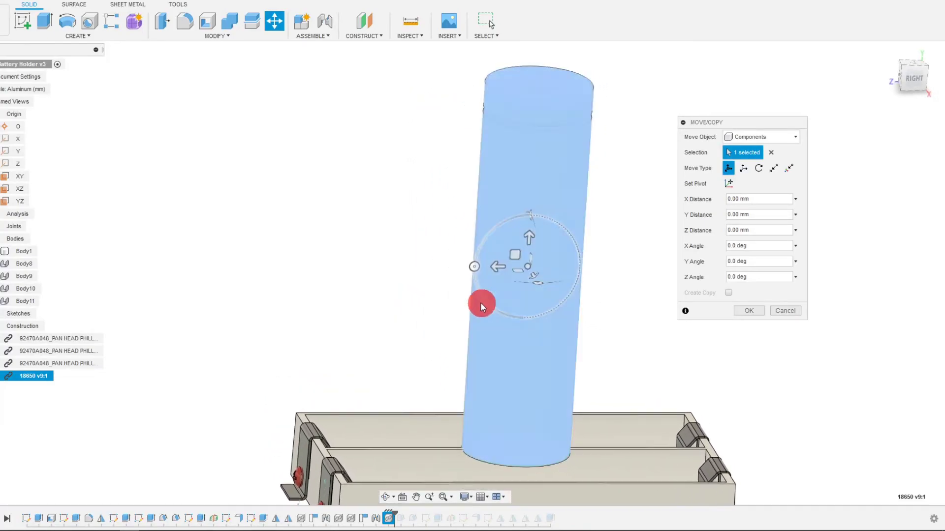
# Rotate the 18650 battery by -90 degrees about X and place it lying freely just above the tray.
pyautogui.moveTo(467, 267); pyautogui.dragTo(521, 219)
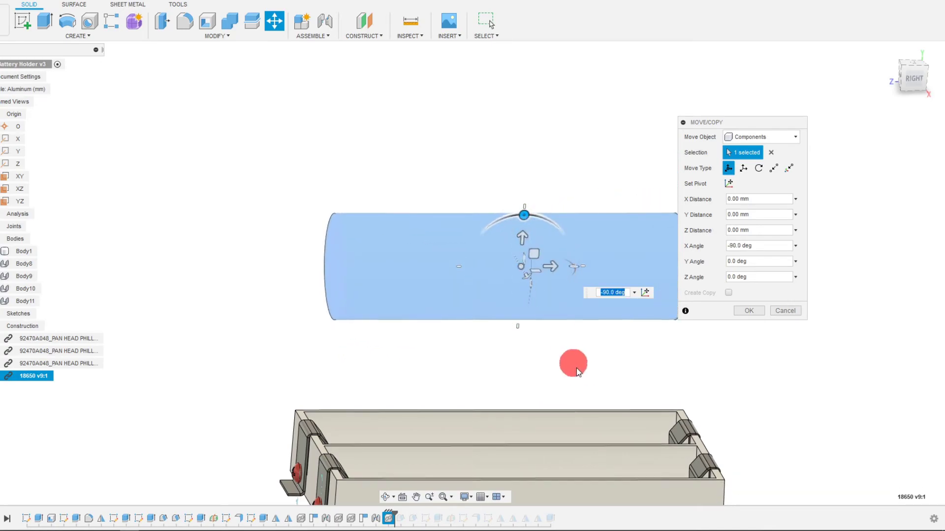
pyautogui.click(742, 311)
pyautogui.keyDown('shift'); pyautogui.moveTo(706, 369); pyautogui.dragTo(676, 370, button='middle'); pyautogui.keyUp('shift')
pyautogui.moveTo(503, 278); pyautogui.dragTo(512, 336)
pyautogui.keyDown('shift'); pyautogui.moveTo(662, 462); pyautogui.dragTo(661, 442, button='middle'); pyautogui.keyUp('shift')
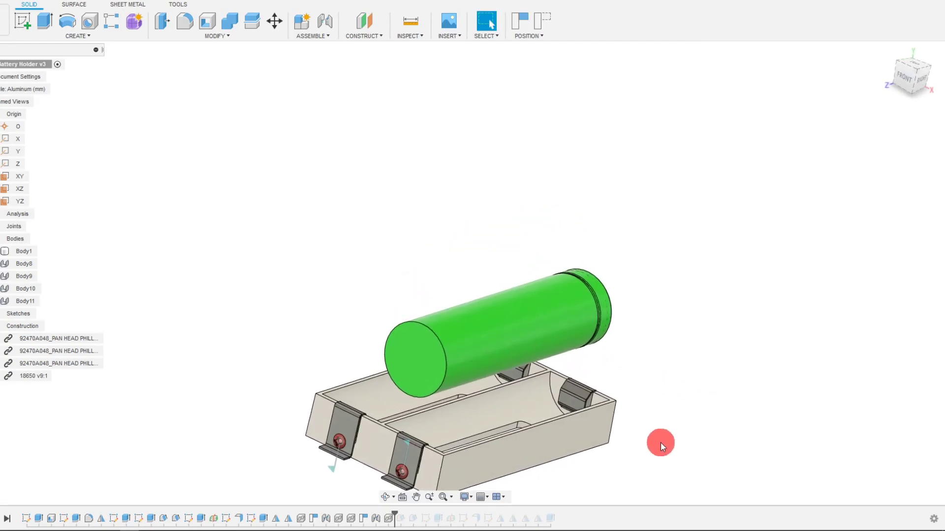
# Capture the battery's moved position and set up a new joint with revolute motion.
pyautogui.click(319, 28)
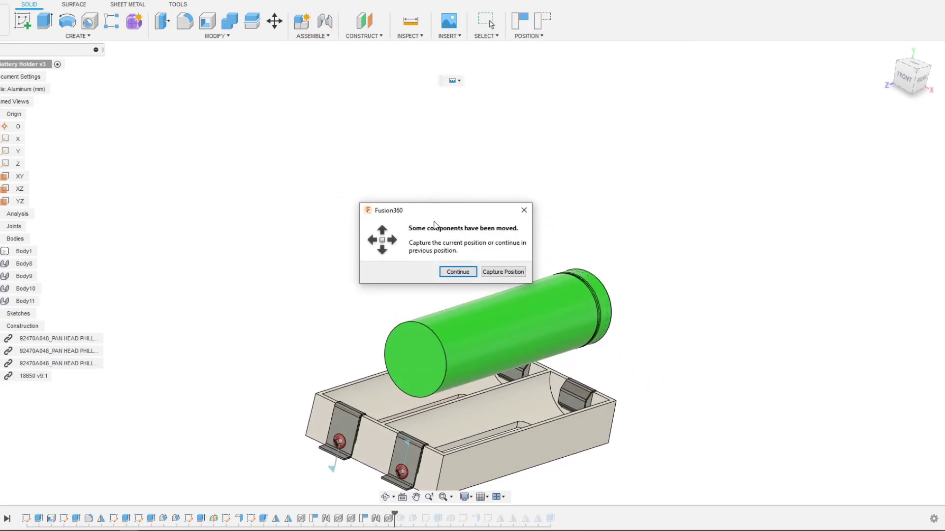
pyautogui.click(492, 275)
pyautogui.click(838, 127)
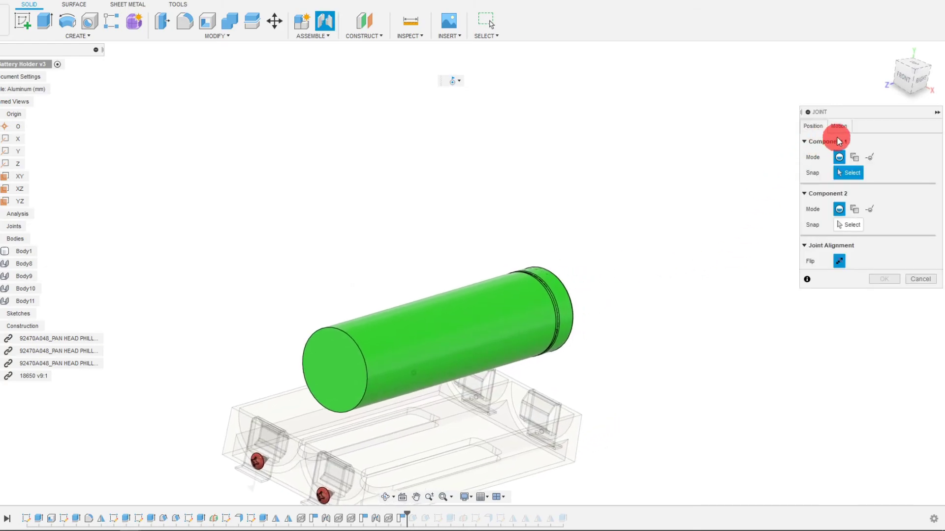
pyautogui.click(847, 144)
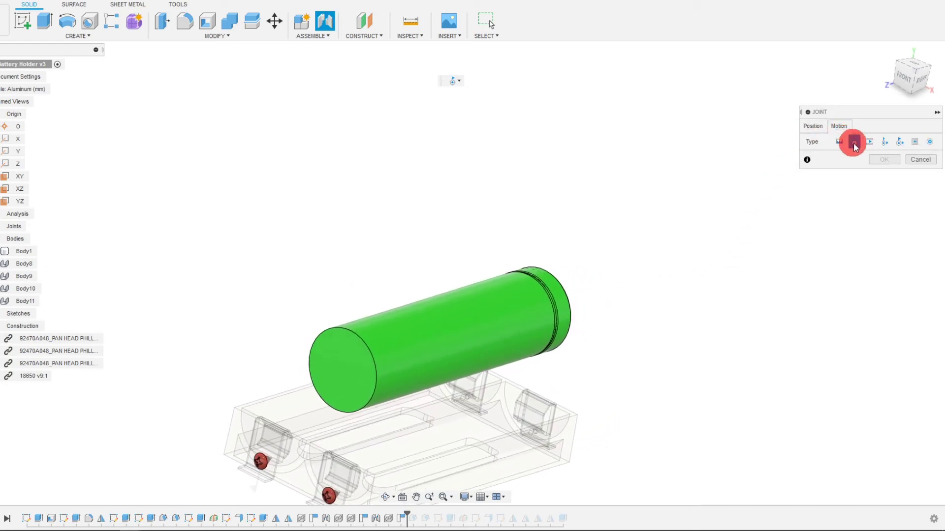
# Join the centre of the battery's flat end to the inner end wall of one tray channel with zero offsets.
pyautogui.keyDown('shift'); pyautogui.moveTo(608, 353); pyautogui.dragTo(413, 367, button='middle'); pyautogui.keyUp('shift')
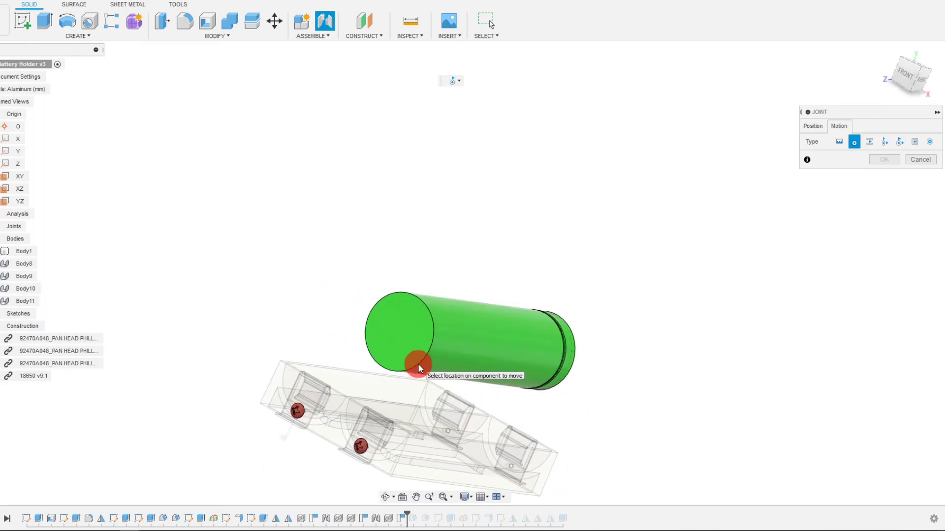
pyautogui.scroll(3, 418, 362)
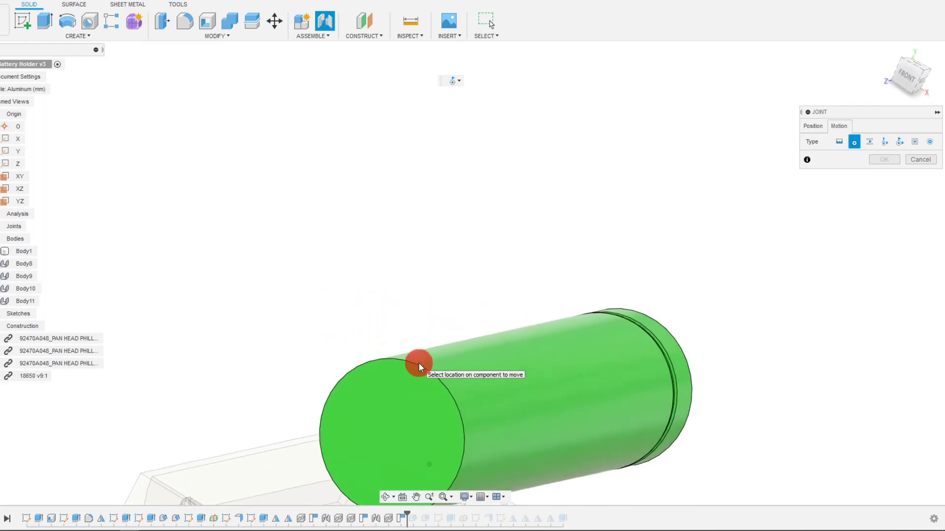
pyautogui.scroll(3, 419, 363)
pyautogui.scroll(-1, 418, 392)
pyautogui.keyDown('shift'); pyautogui.moveTo(418, 391); pyautogui.dragTo(368, 451, button='middle'); pyautogui.keyUp('shift')
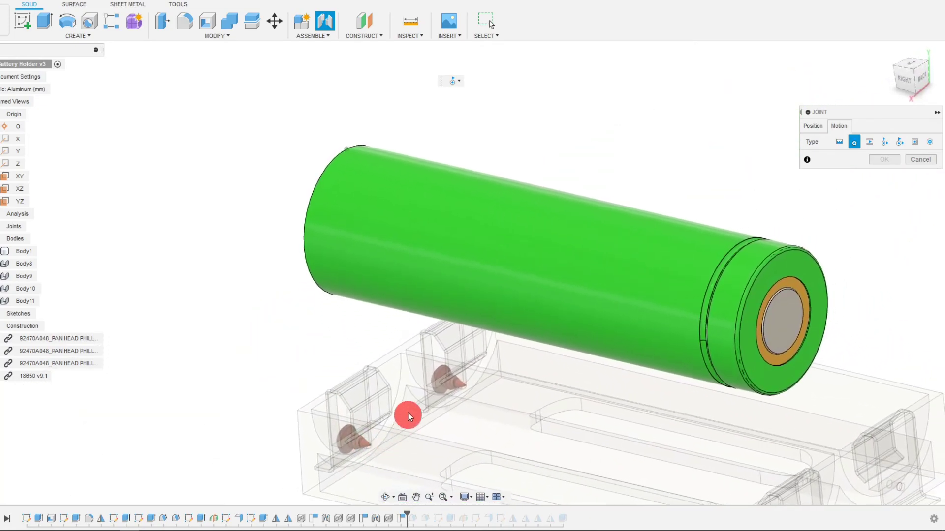
pyautogui.scroll(5, 416, 442)
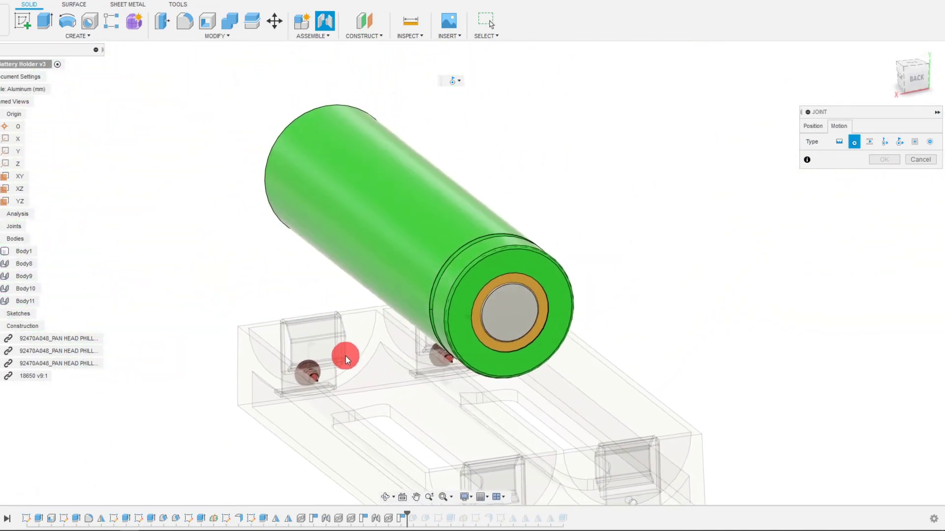
pyautogui.click(821, 127)
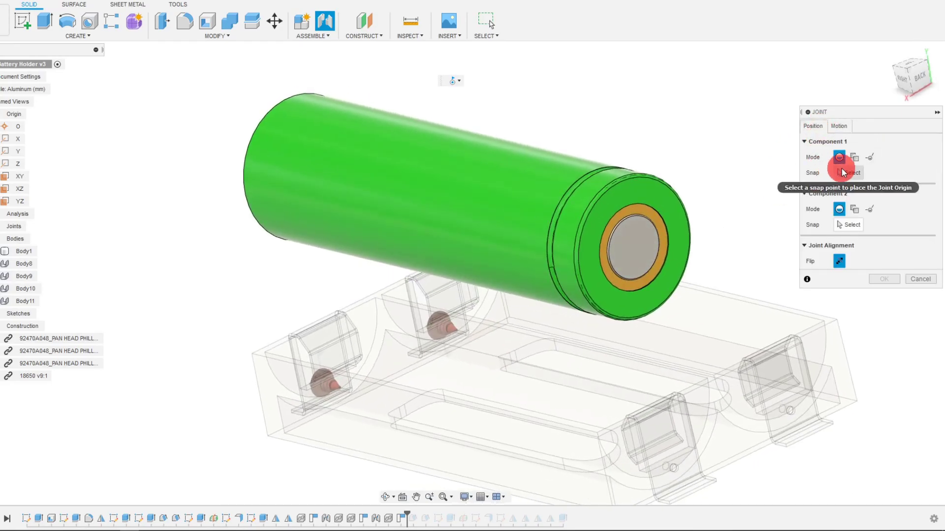
pyautogui.scroll(2, 394, 350)
pyautogui.keyDown('shift'); pyautogui.moveTo(358, 344); pyautogui.dragTo(414, 300, button='middle'); pyautogui.keyUp('shift')
pyautogui.click(386, 244)
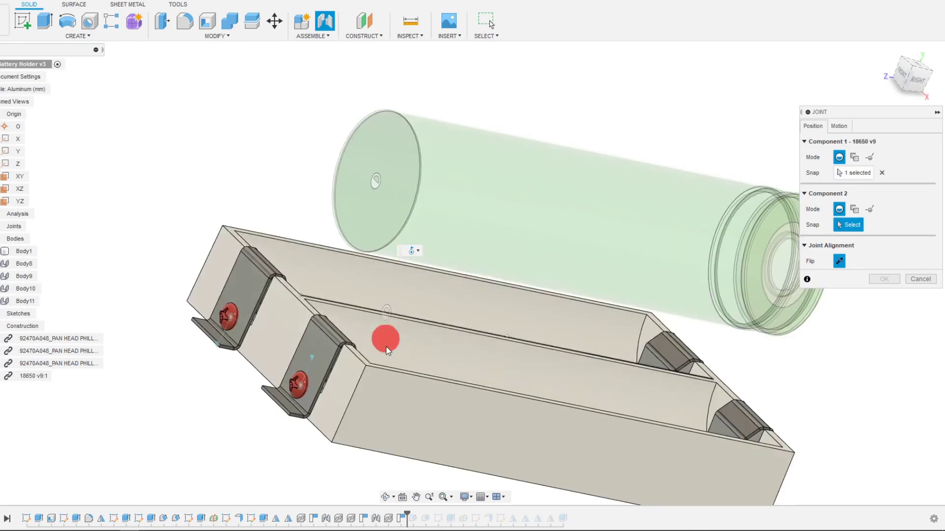
pyautogui.scroll(5, 409, 408)
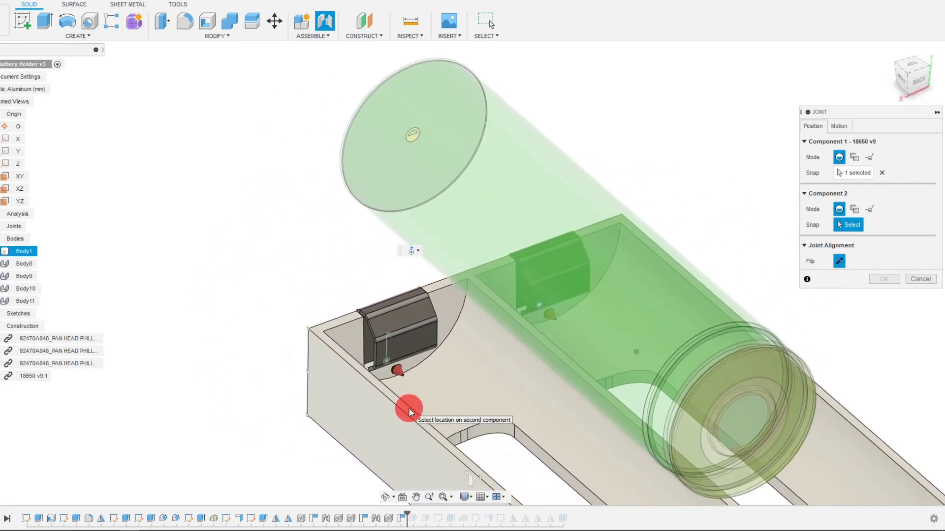
pyautogui.click(482, 351)
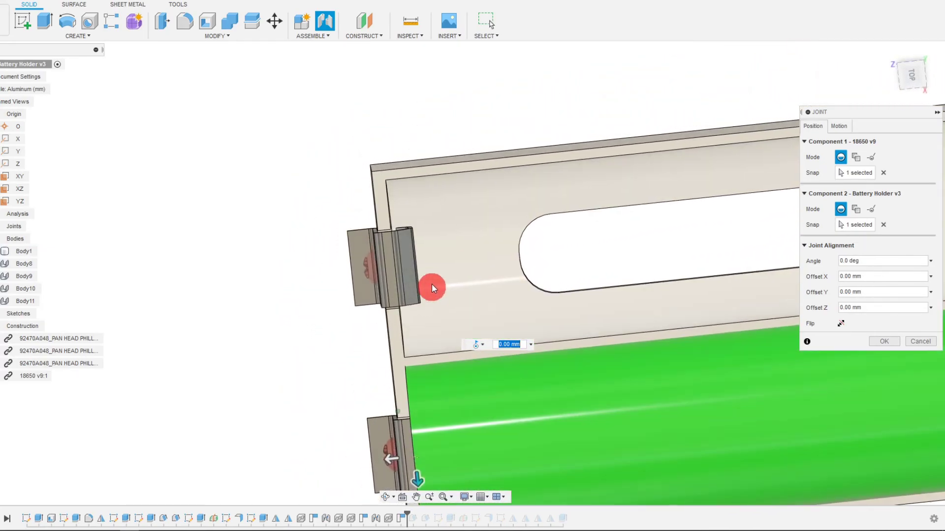
pyautogui.keyDown('shift'); pyautogui.moveTo(433, 284); pyautogui.dragTo(559, 396, button='middle'); pyautogui.keyUp('shift')
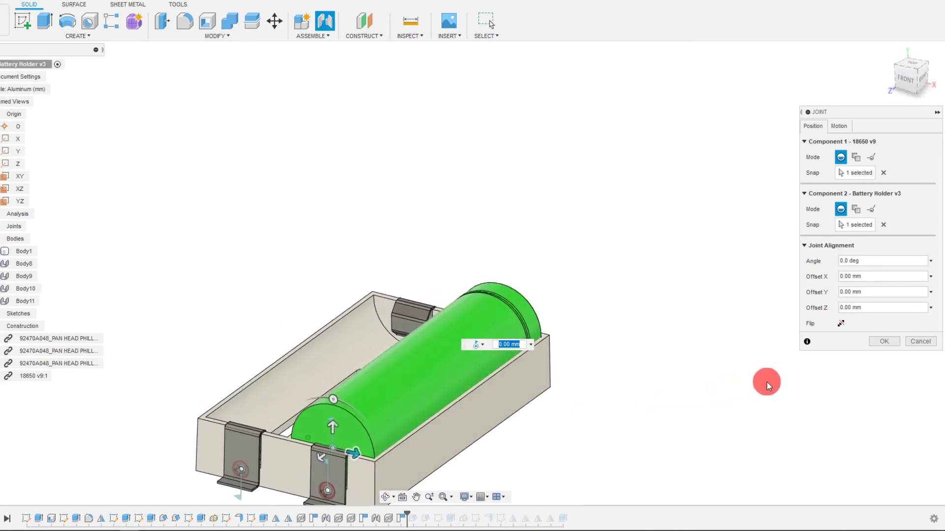
pyautogui.click(881, 341)
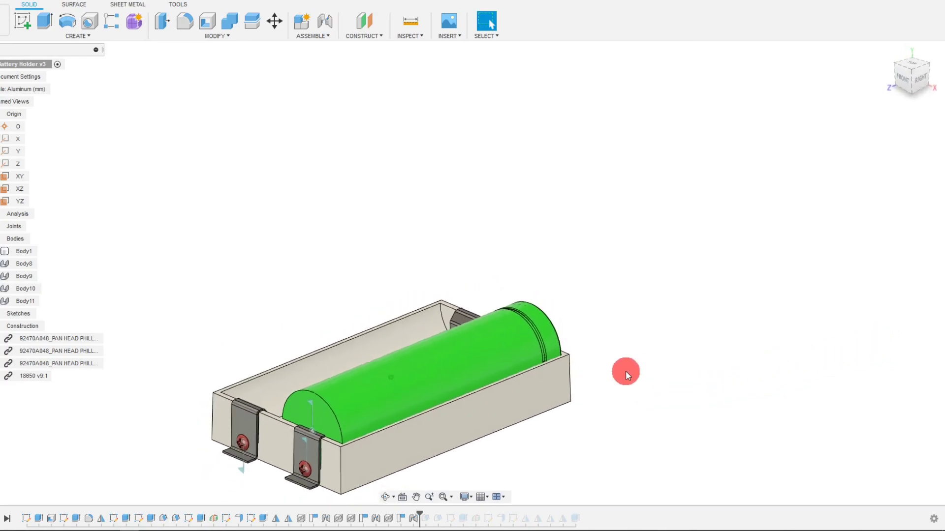
# Copy the 18650 battery component and paste a second instance into the assembly.
pyautogui.rightClick(34, 377)
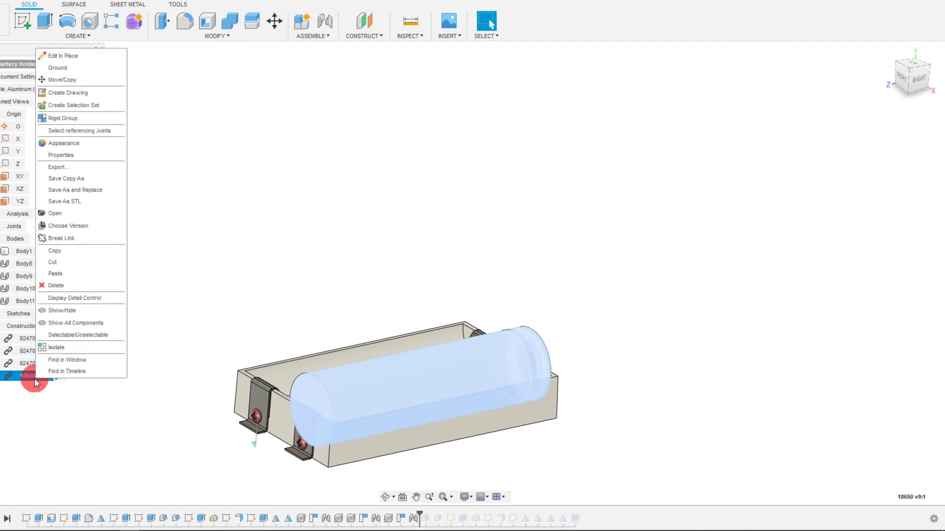
pyautogui.click(80, 256)
pyautogui.rightClick(280, 214)
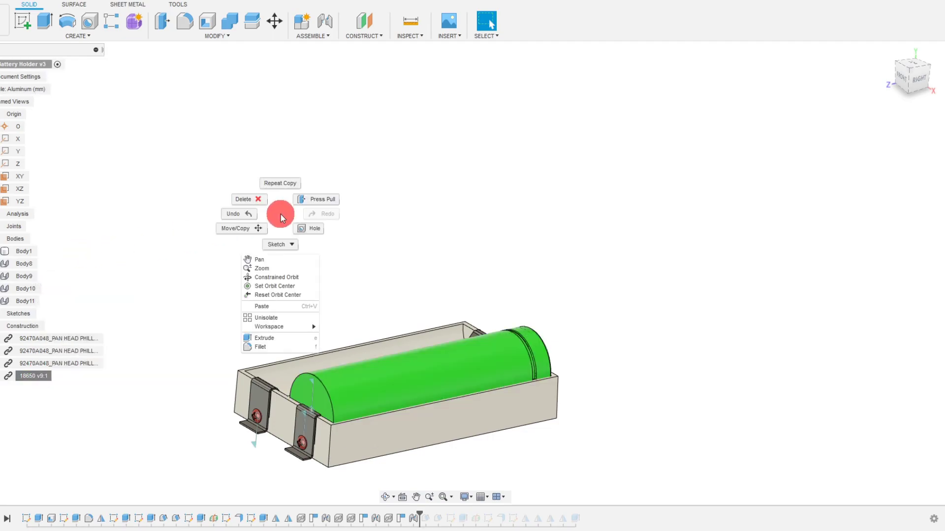
pyautogui.hotkey('ctrl', 'v')
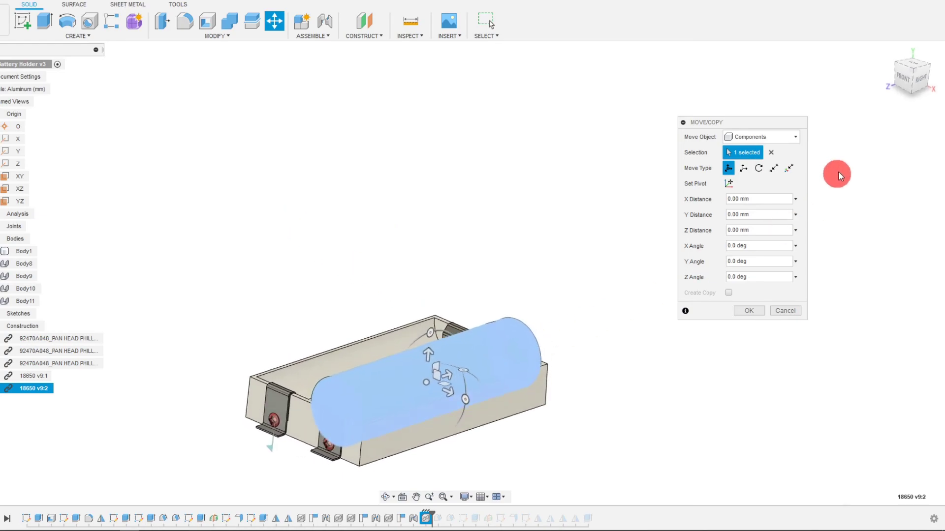
# Move the pasted battery -19 mm along X into the other tray channel.
pyautogui.moveTo(898, 82); pyautogui.dragTo(905, 86)
pyautogui.click(903, 82)
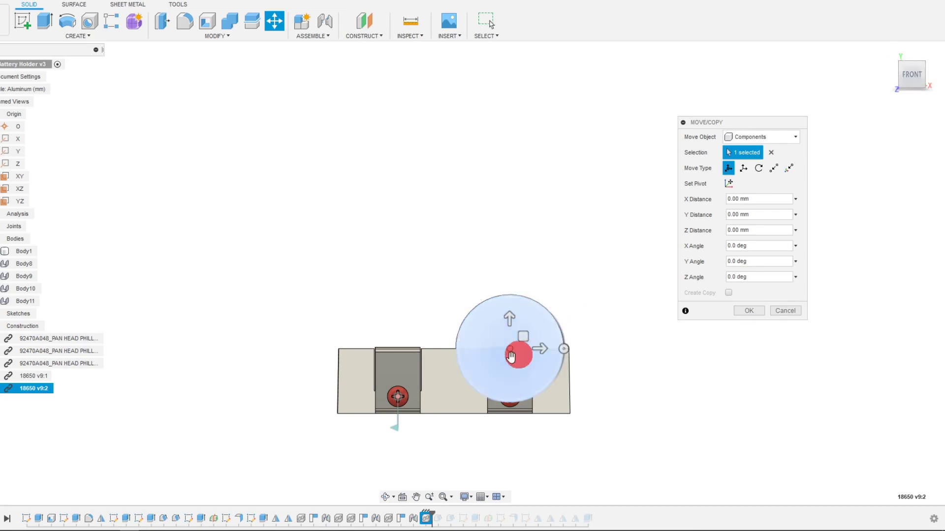
pyautogui.scroll(2, 433, 377)
pyautogui.moveTo(475, 351); pyautogui.dragTo(435, 356)
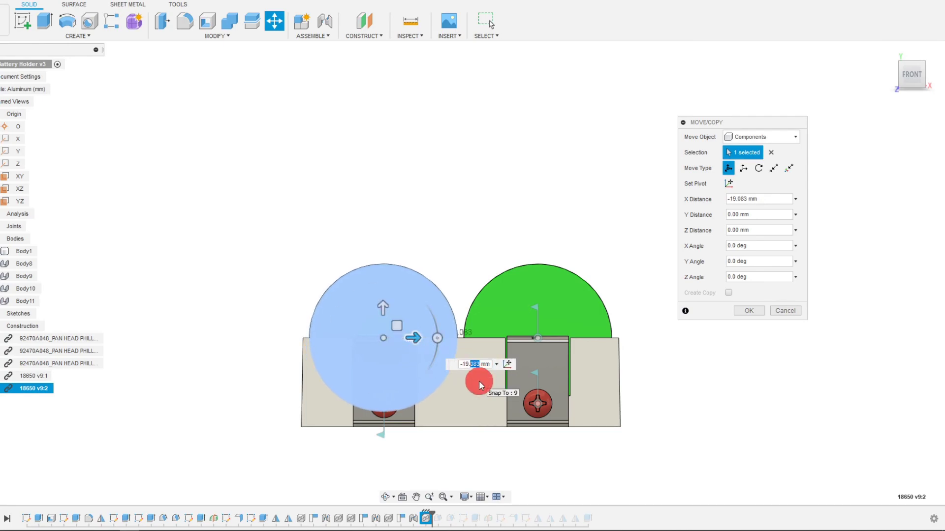
pyautogui.write('0')
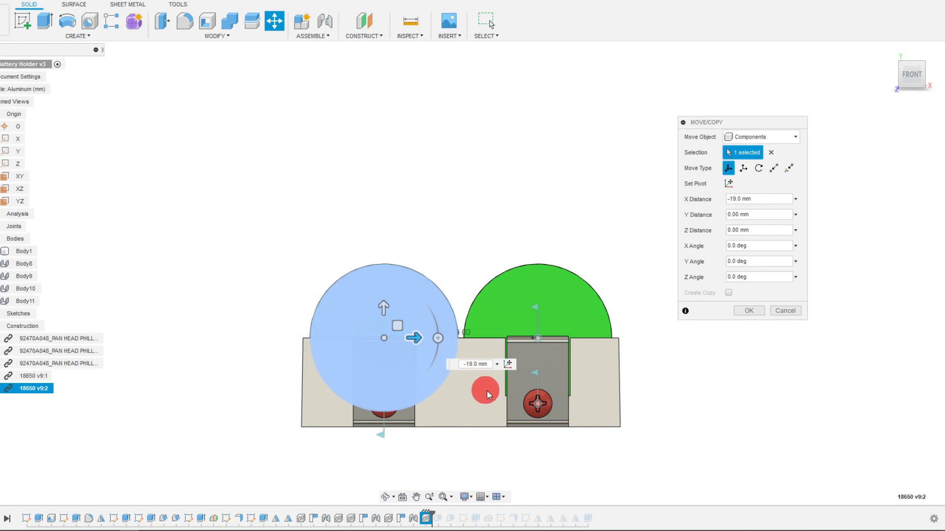
pyautogui.click(751, 312)
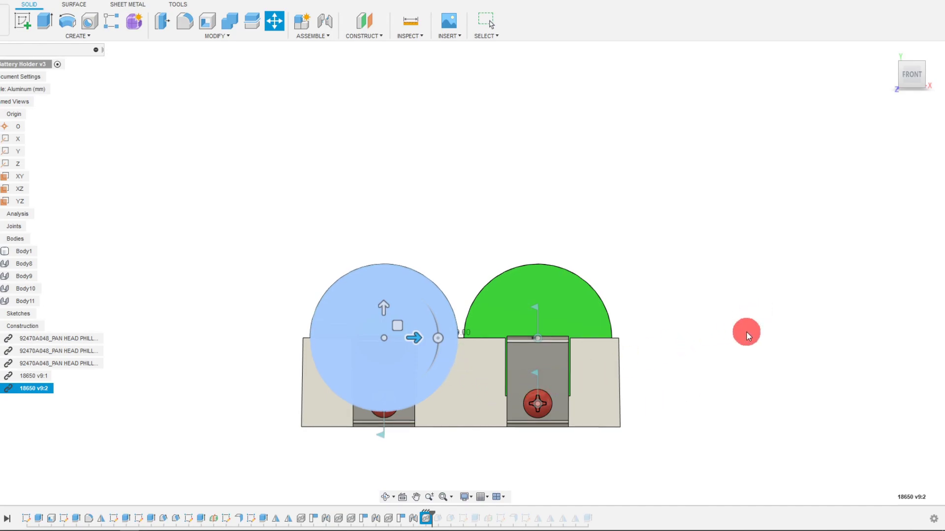